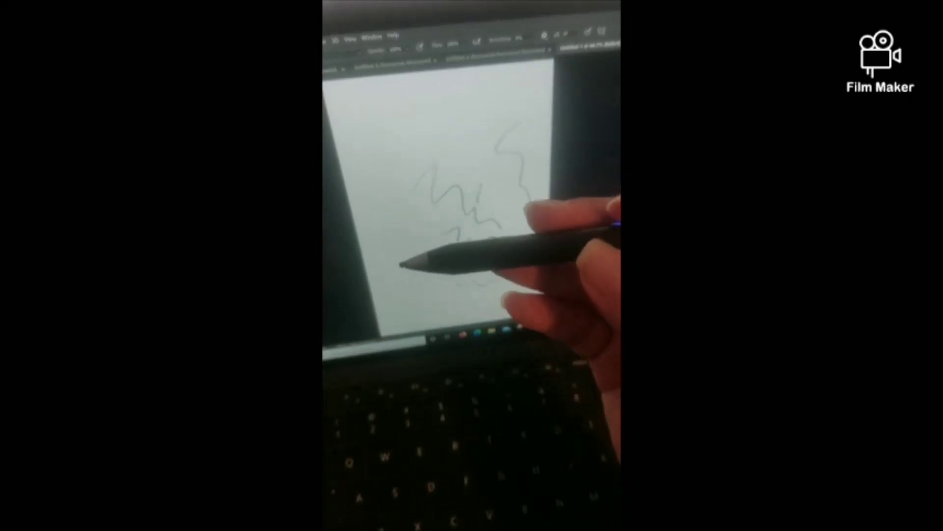
# Draw several wavy freehand test strokes with the stylus across the upper and middle parts of the white canvas
pyautogui.moveTo(459, 121)
pyautogui.mouseDown()
pyautogui.moveTo(478, 116)
pyautogui.moveTo(493, 174)
pyautogui.mouseUp()
pyautogui.moveTo(417, 160)
pyautogui.mouseDown()
pyautogui.moveTo(394, 200)
pyautogui.moveTo(421, 222)
pyautogui.moveTo(456, 241)
pyautogui.mouseUp()
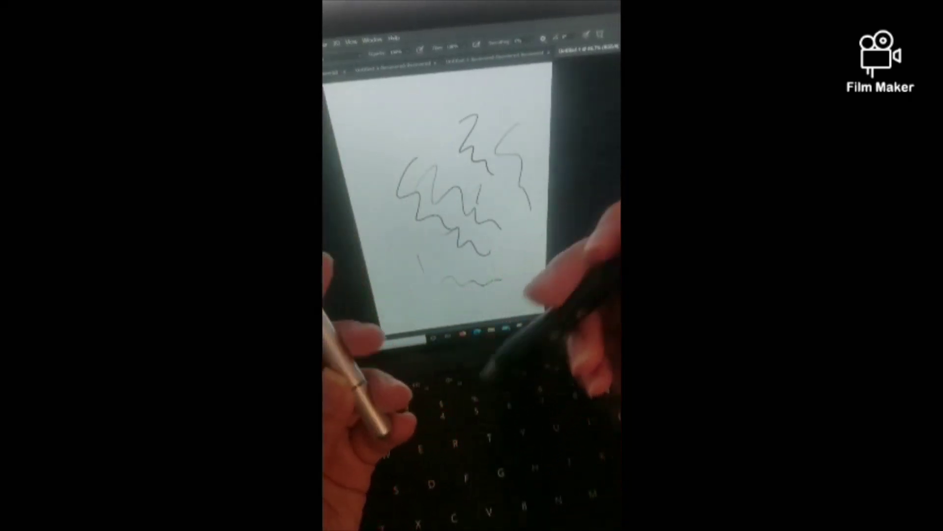
pyautogui.moveTo(418, 110)
pyautogui.mouseDown()
pyautogui.moveTo(393, 137)
pyautogui.moveTo(418, 150)
pyautogui.moveTo(439, 188)
pyautogui.mouseUp()
pyautogui.moveTo(383, 187); pyautogui.dragTo(435, 257)
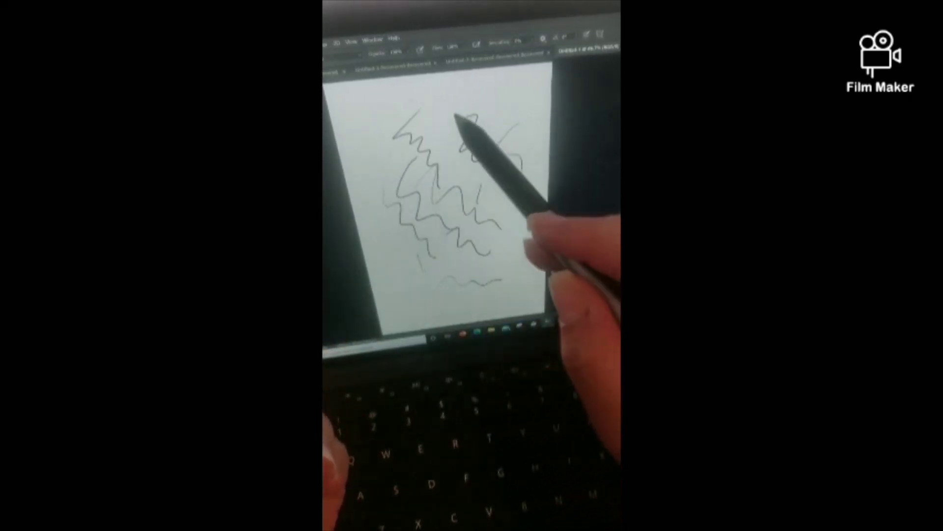
pyautogui.moveTo(457, 188); pyautogui.dragTo(501, 229)
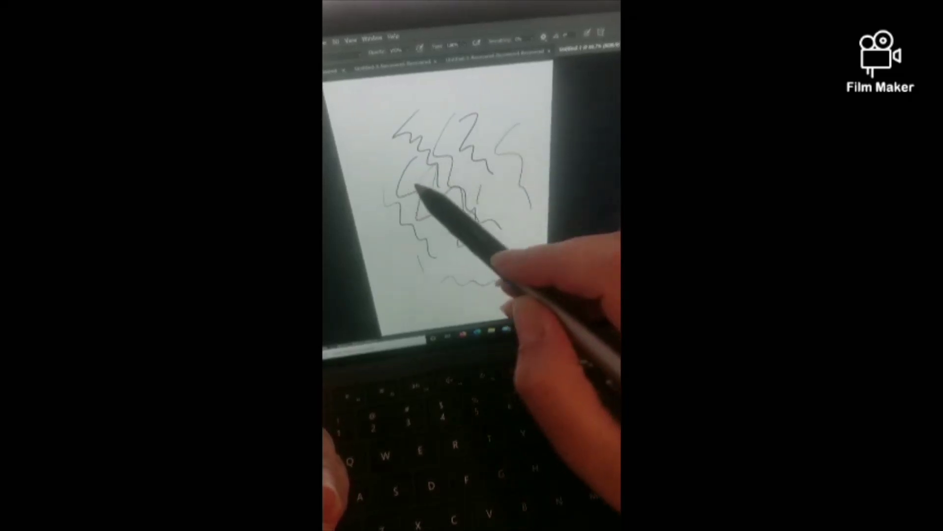
pyautogui.moveTo(399, 172)
pyautogui.mouseDown()
pyautogui.moveTo(452, 238)
pyautogui.moveTo(491, 254)
pyautogui.mouseUp()
pyautogui.moveTo(475, 169); pyautogui.dragTo(491, 204)
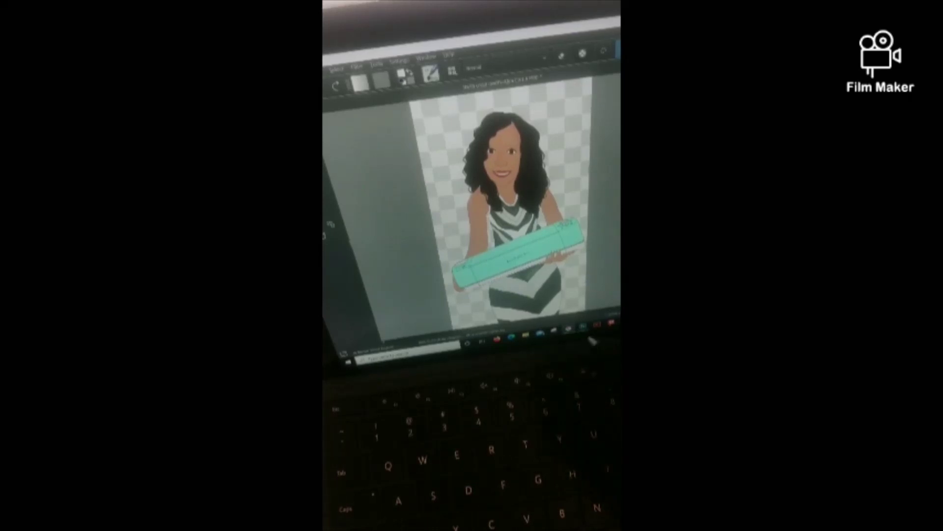
# Switch back and forth between the portrait illustration in Krita and the scribbled canvas in Photoshop to compare the two programs
pyautogui.moveTo(586, 336)
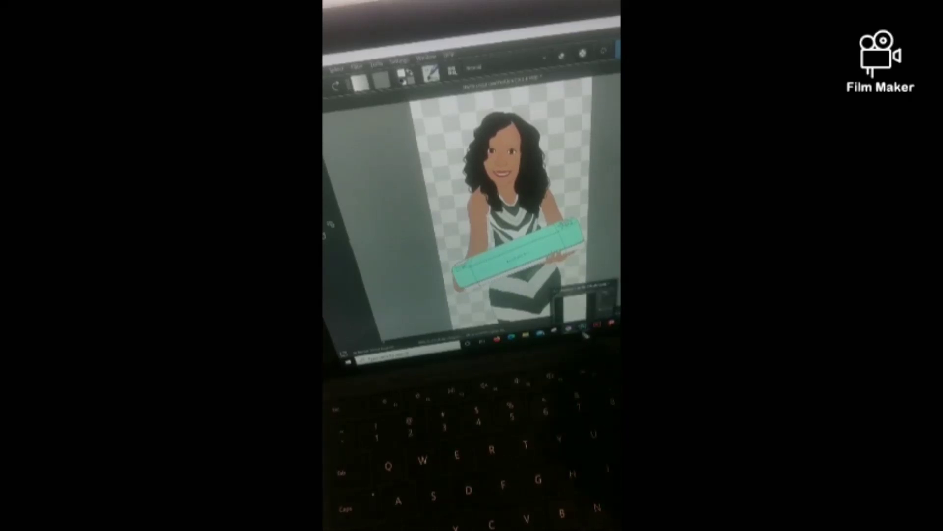
pyautogui.click(587, 332)
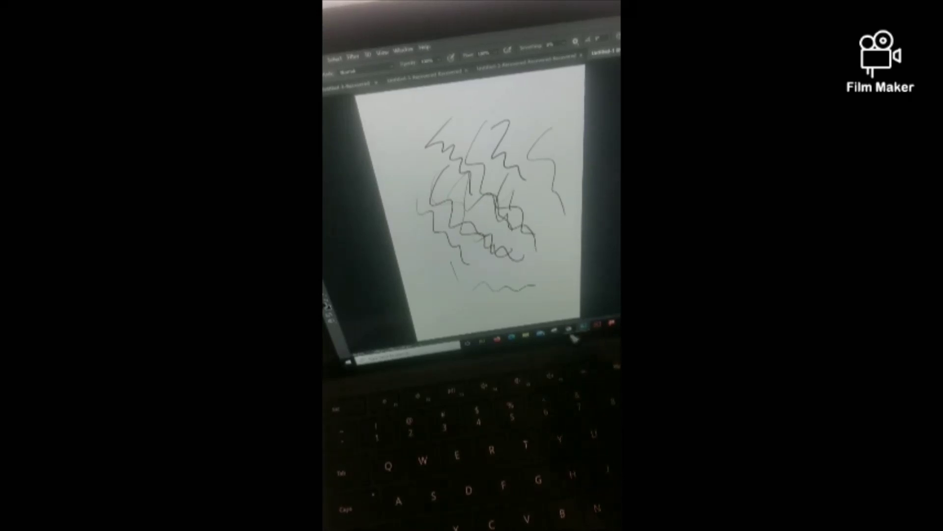
pyautogui.click(571, 333)
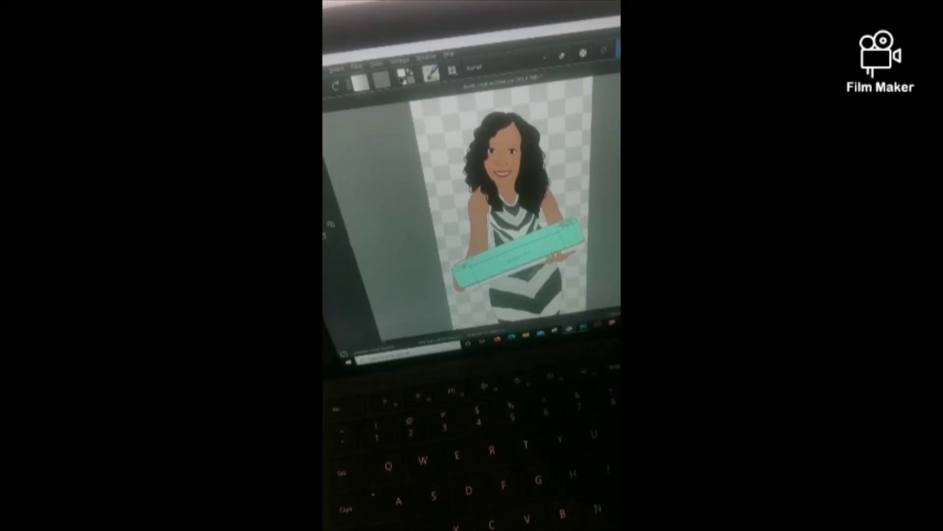
pyautogui.click(588, 332)
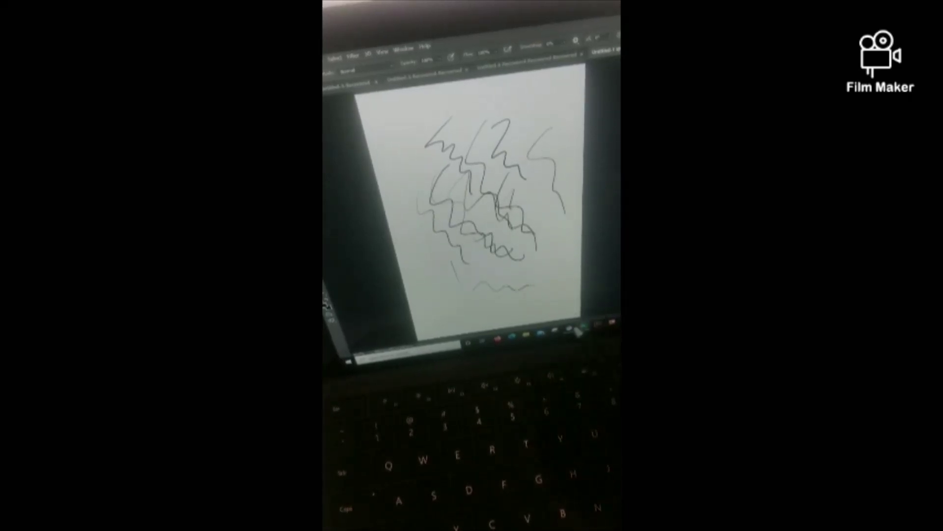
pyautogui.click(570, 329)
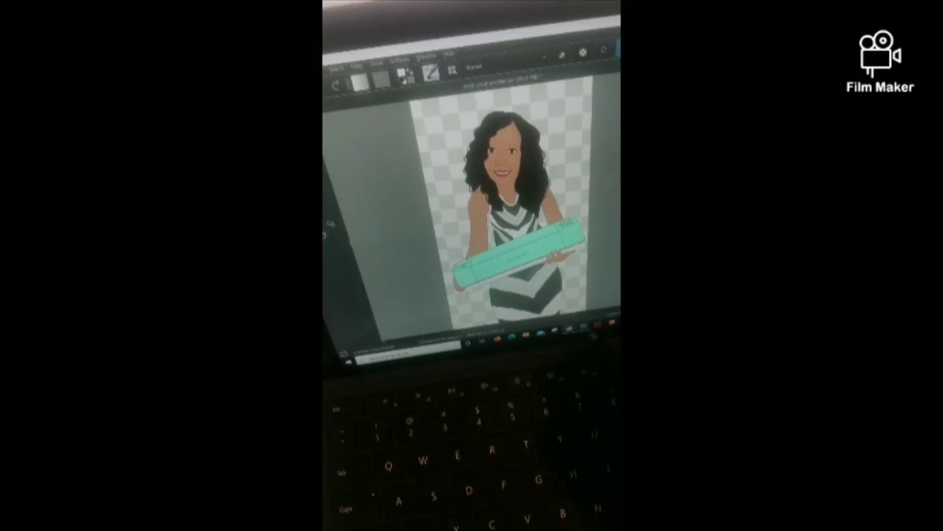
pyautogui.click(584, 326)
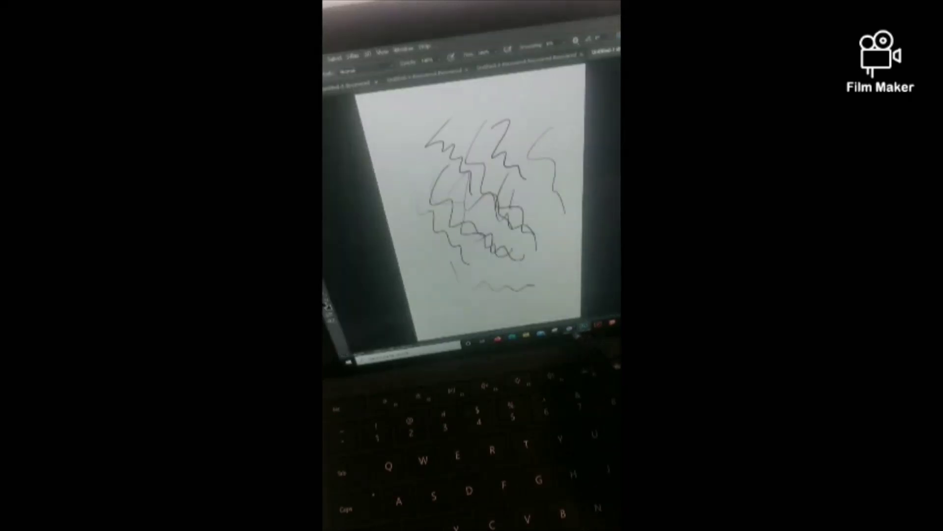
pyautogui.click(583, 328)
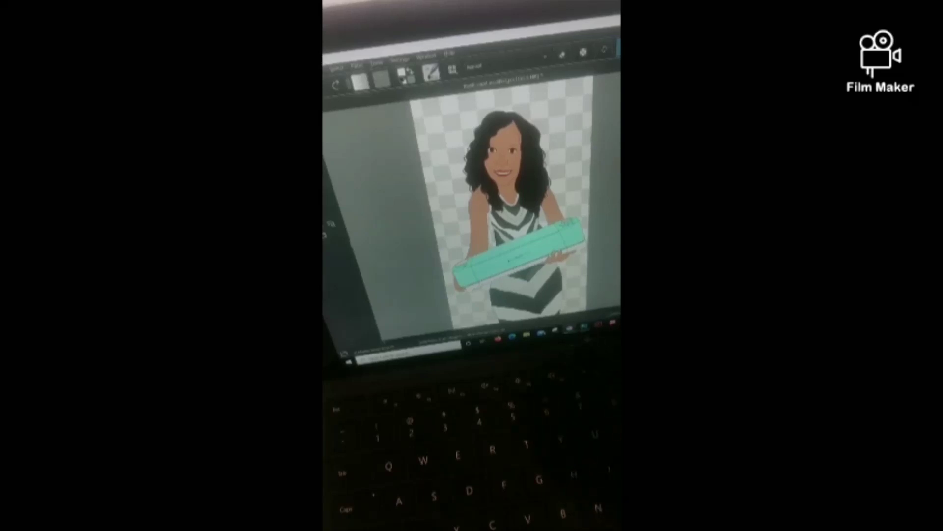
pyautogui.click(587, 328)
pyautogui.click(588, 328)
pyautogui.click(587, 329)
pyautogui.click(588, 328)
pyautogui.click(585, 330)
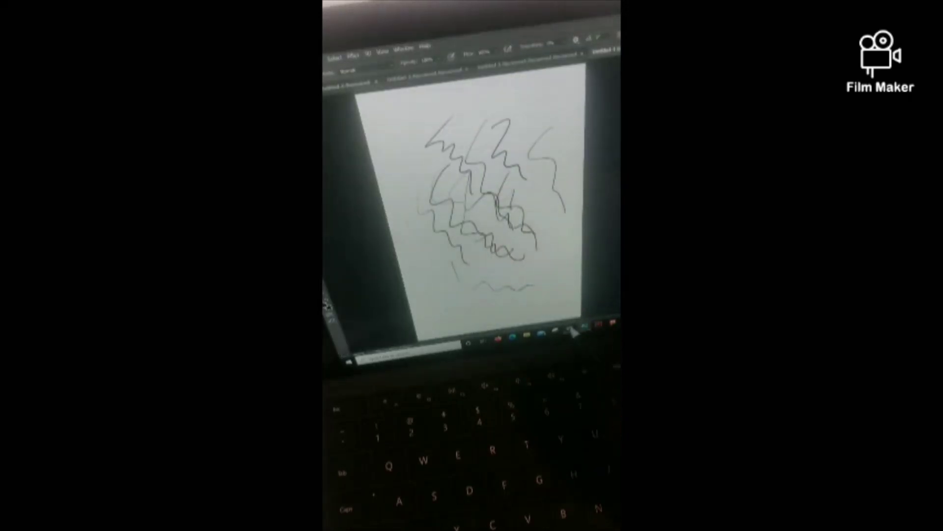
pyautogui.click(571, 331)
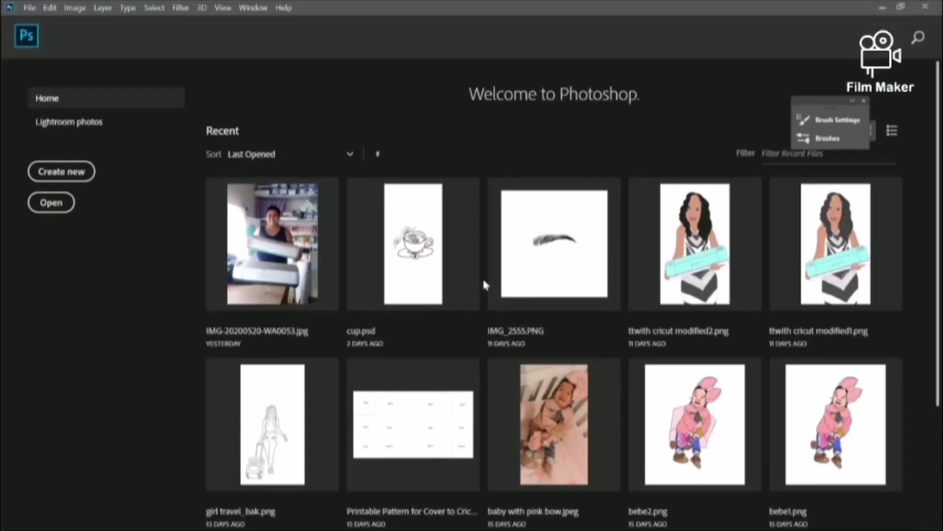
# Start a new document based on the Default Photoshop Size preset from the recent items
pyautogui.click(73, 176)
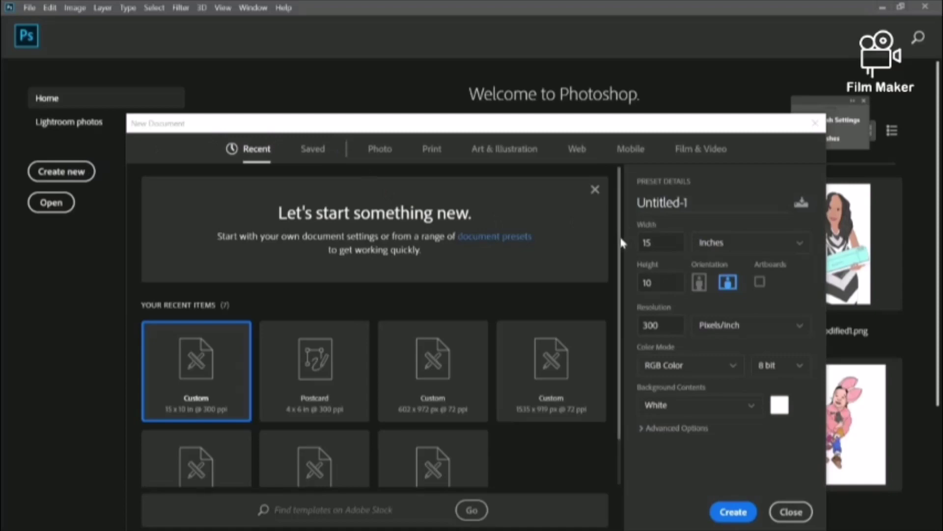
pyautogui.scroll(-2, 620, 242)
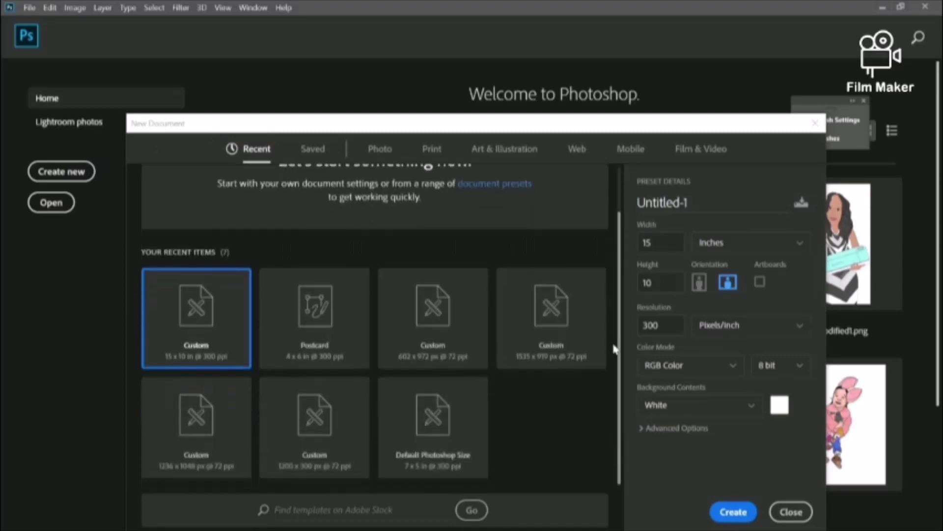
pyautogui.click(339, 445)
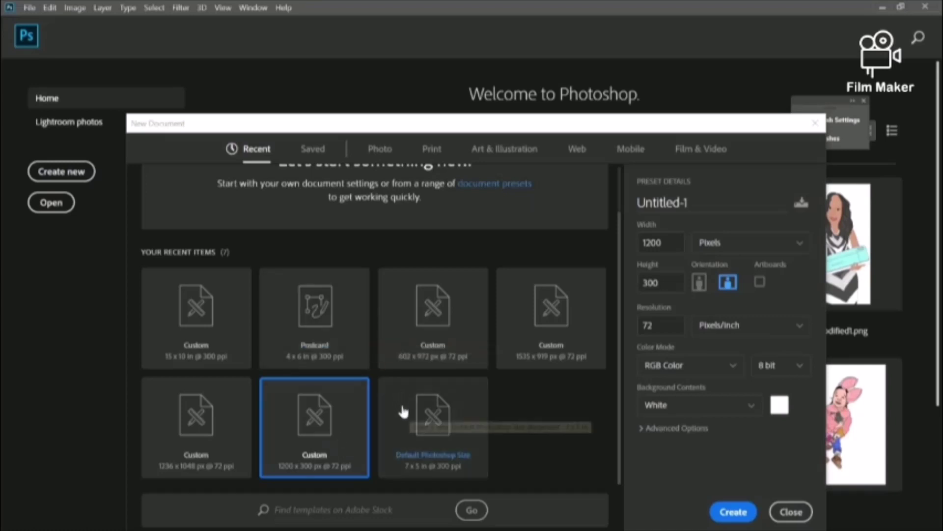
pyautogui.click(458, 465)
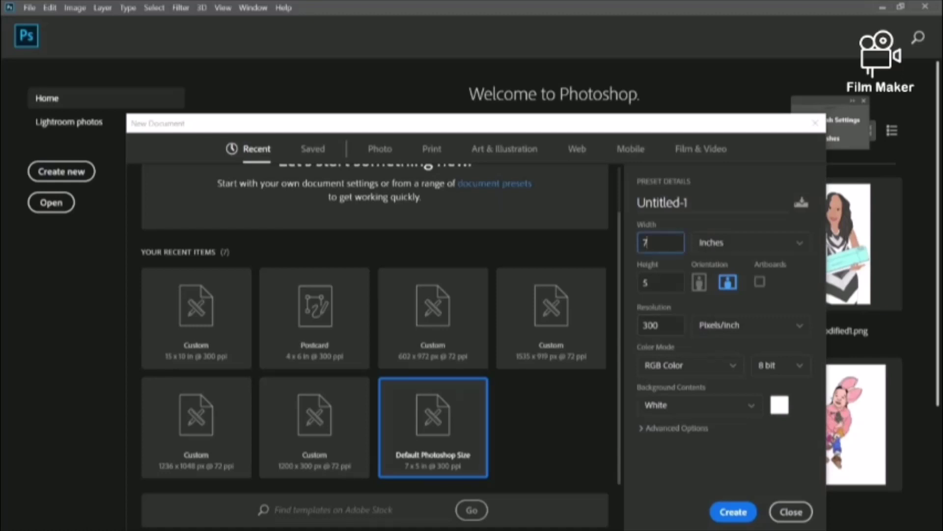
# Set the document width to 15 inches and the height to 10 inches, and create the document
pyautogui.press('BackSpace')
pyautogui.write('15')
pyautogui.press('Tab')
pyautogui.press('BackSpace')
pyautogui.write('10')
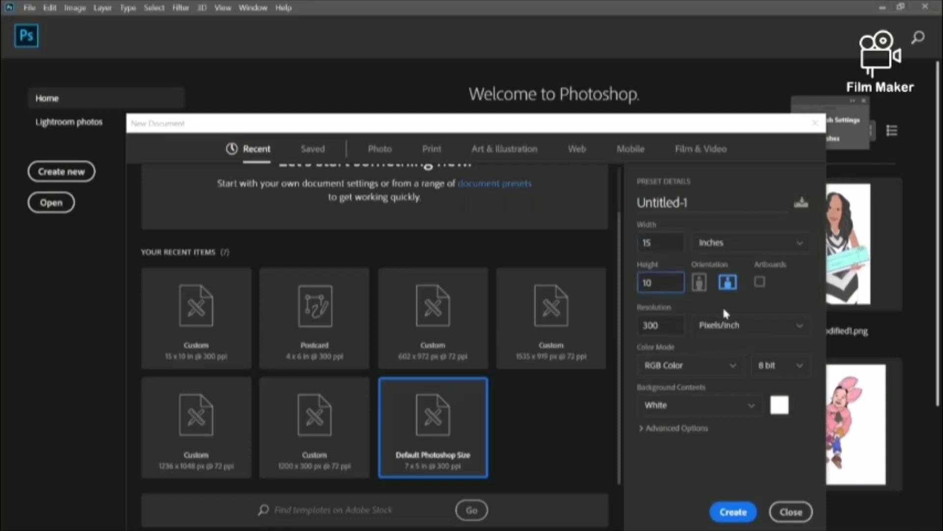
pyautogui.click(732, 513)
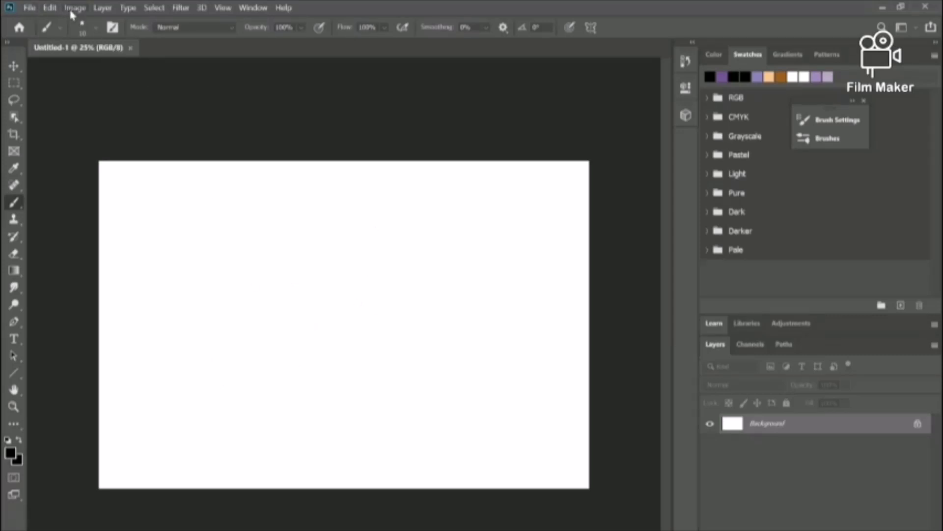
# Open the photo IMG-20200520-WA0053.jpg from the OneDrive folder
pyautogui.click(30, 7)
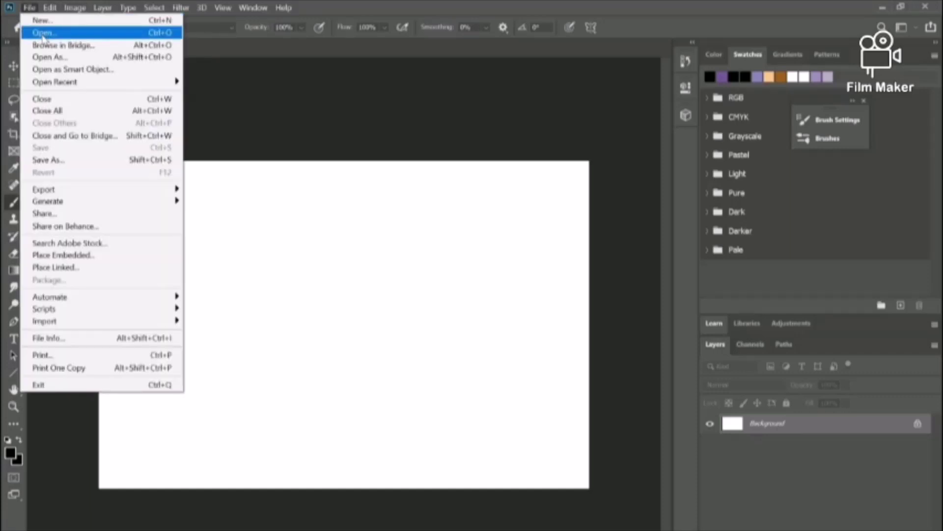
pyautogui.click(44, 33)
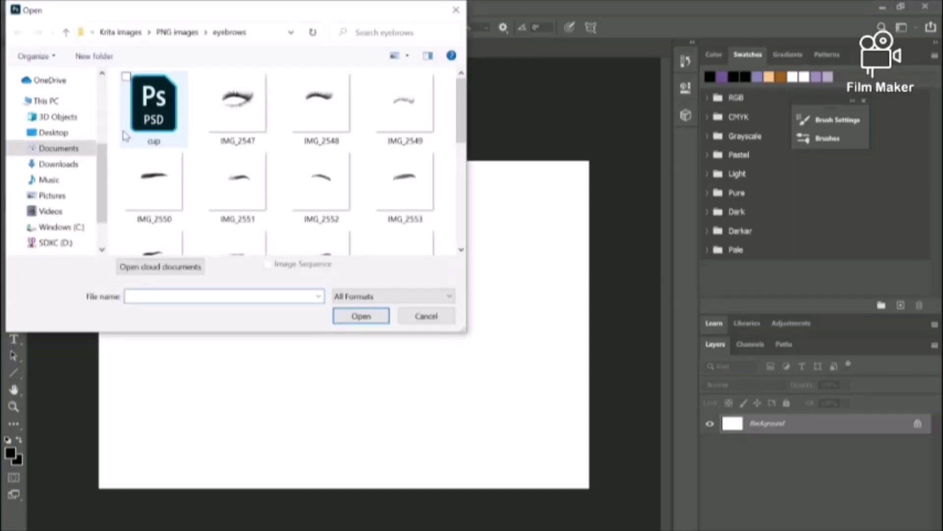
pyautogui.scroll(-3, 105, 187)
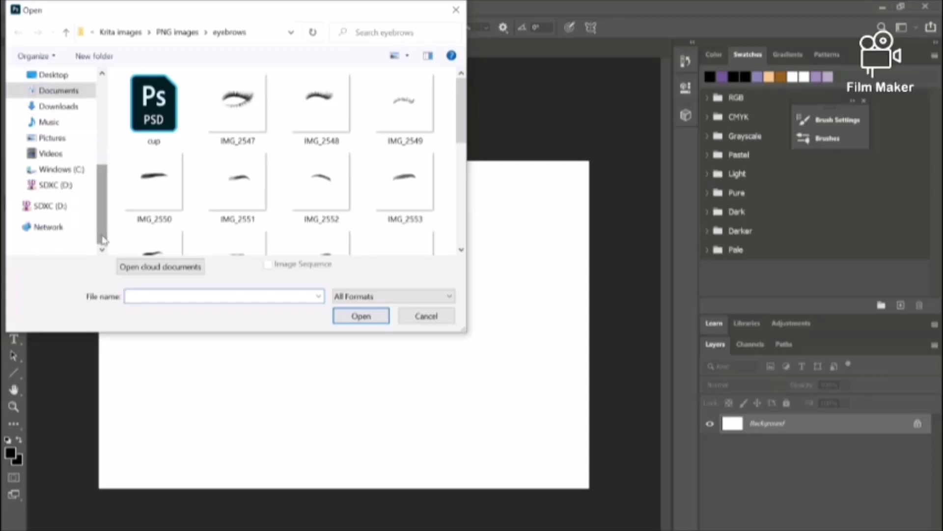
pyautogui.scroll(5, 102, 211)
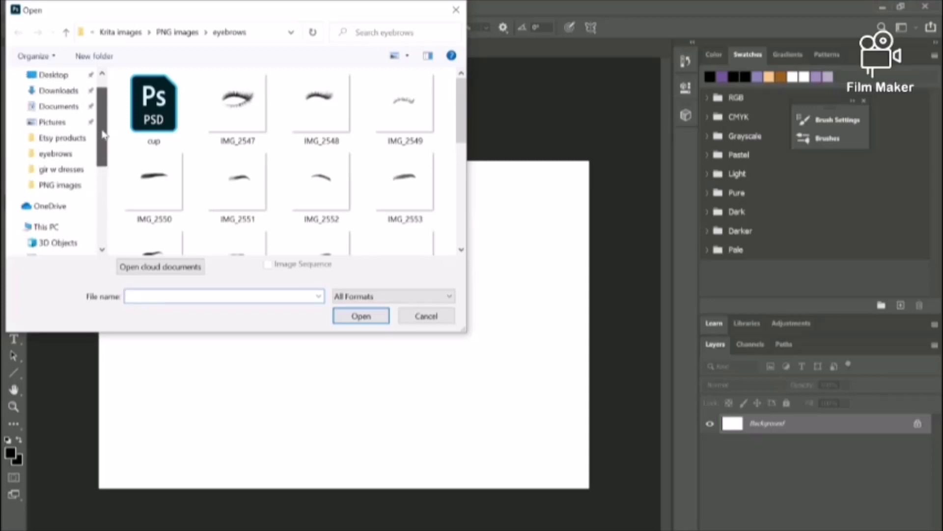
pyautogui.click(60, 207)
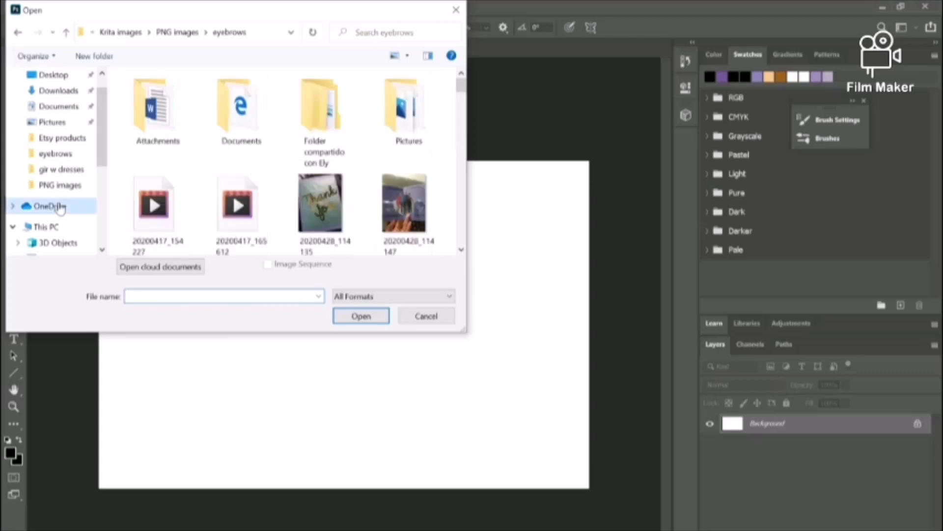
pyautogui.moveTo(460, 90); pyautogui.dragTo(459, 111)
pyautogui.doubleClick(395, 147)
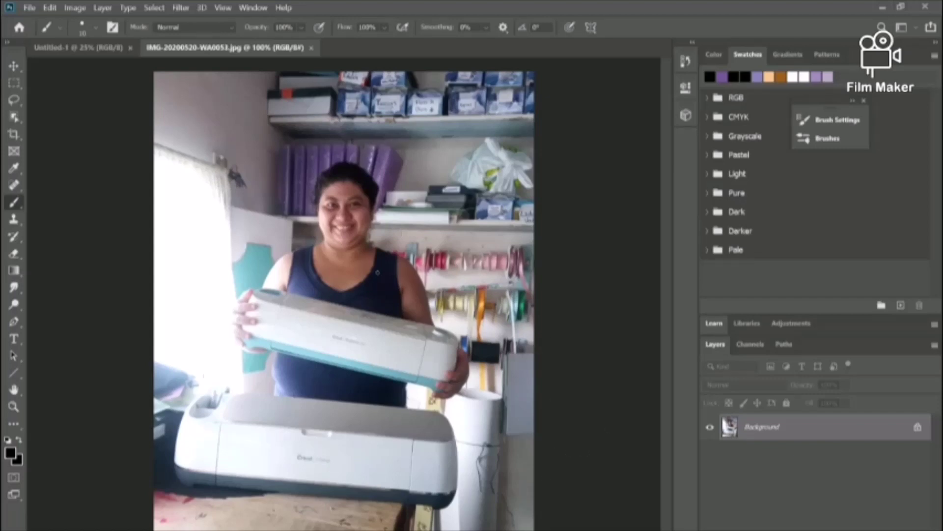
pyautogui.moveTo(377, 272); pyautogui.dragTo(151, 86)
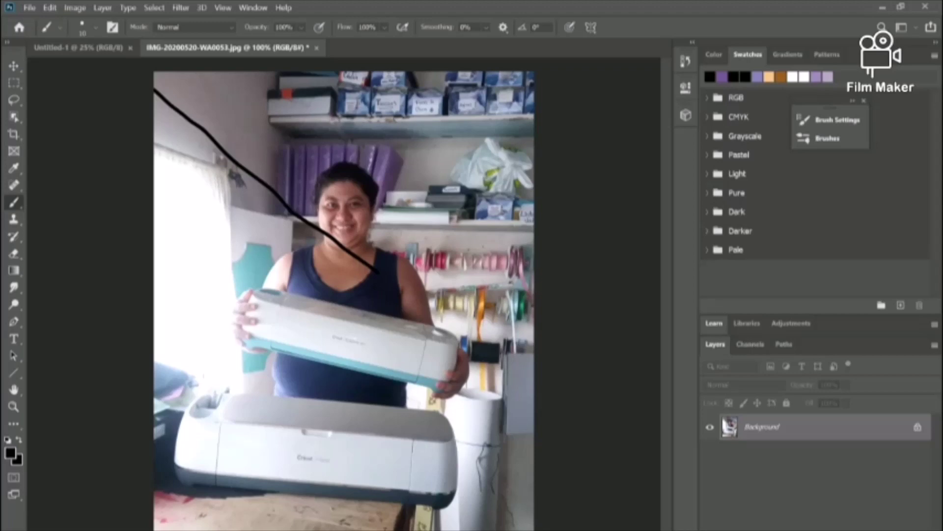
pyautogui.hotkey('ctrl', 'z')
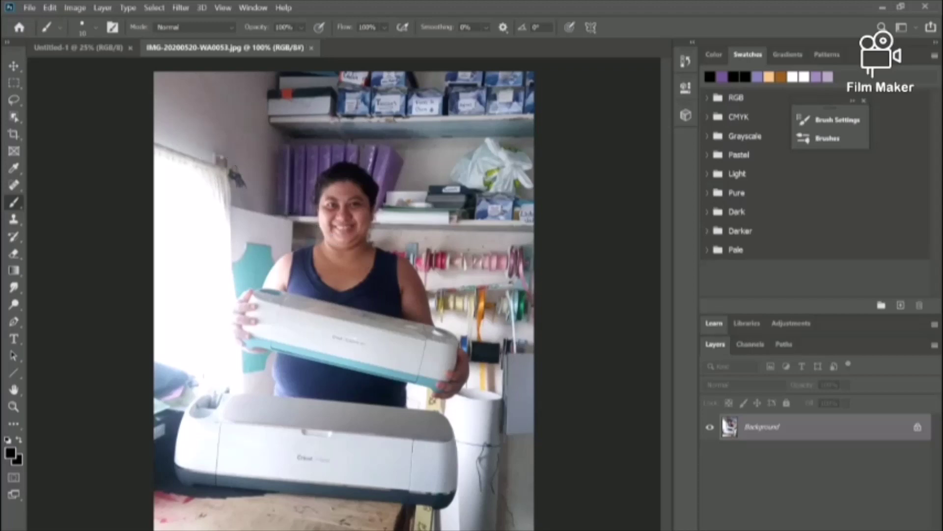
pyautogui.click(48, 49)
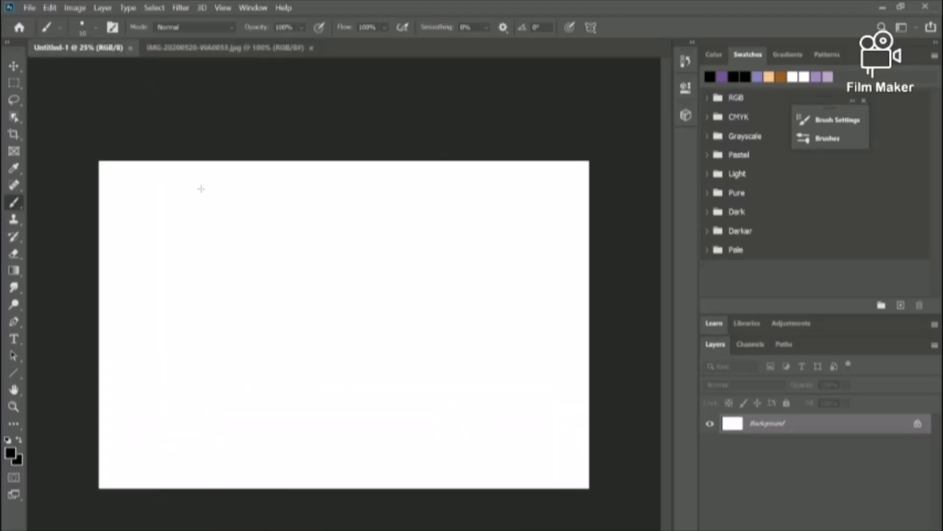
pyautogui.click(236, 54)
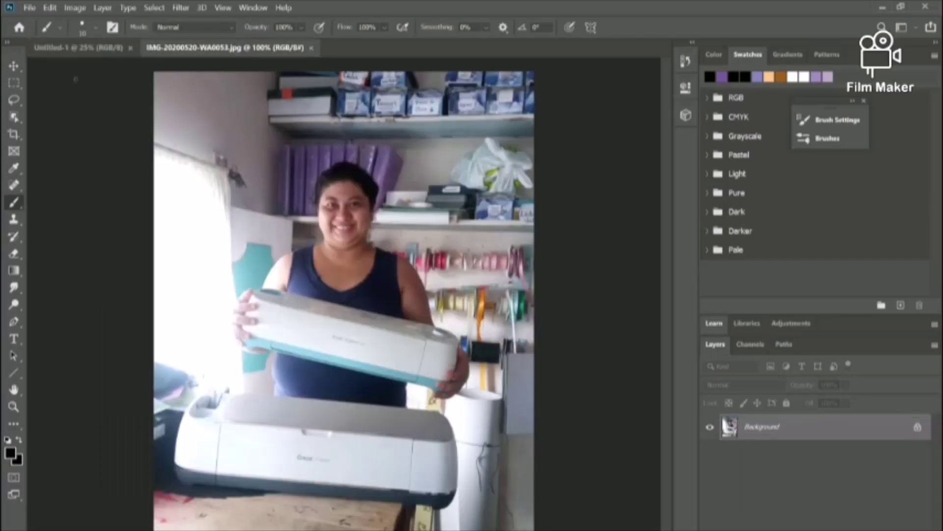
# Copy a rectangular selection around the woman and both cutting machines, and paste it into the Untitled-1 document
pyautogui.click(14, 84)
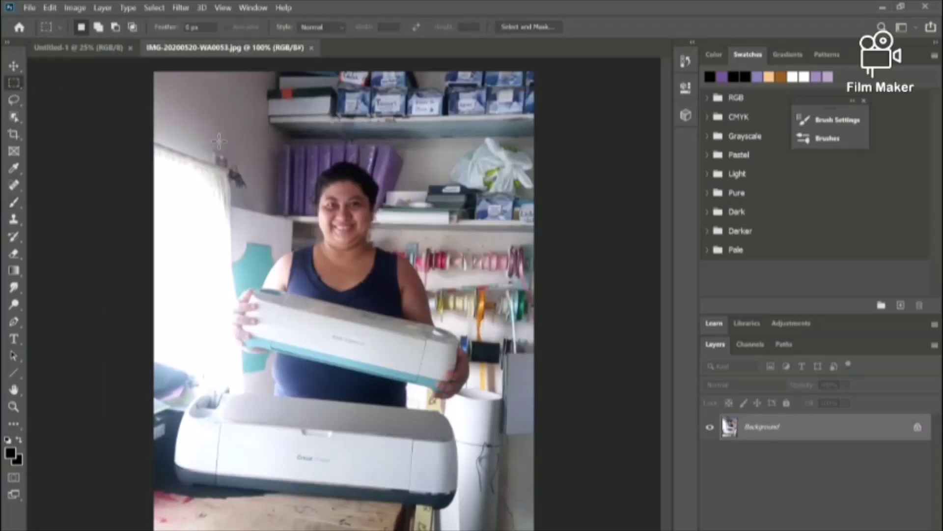
pyautogui.moveTo(166, 141); pyautogui.dragTo(472, 515)
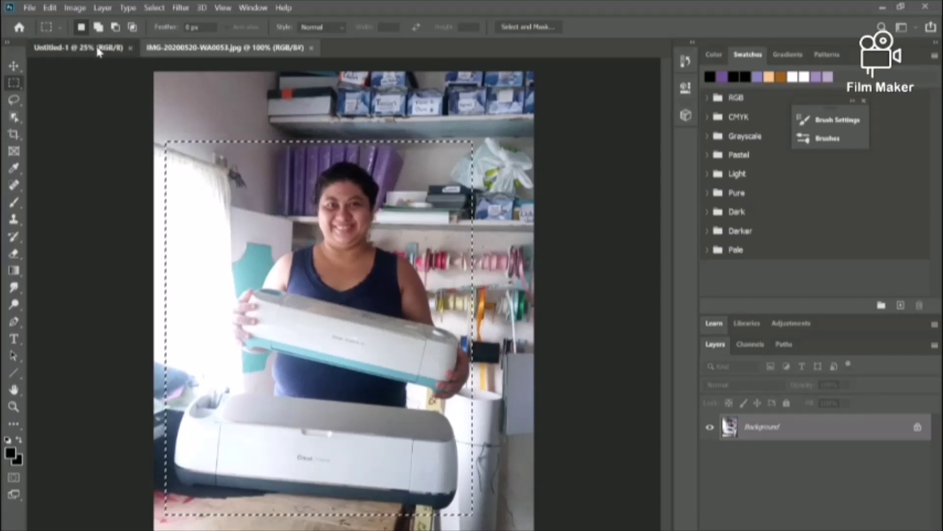
pyautogui.click(79, 48)
pyautogui.hotkey('ctrl', 'v')
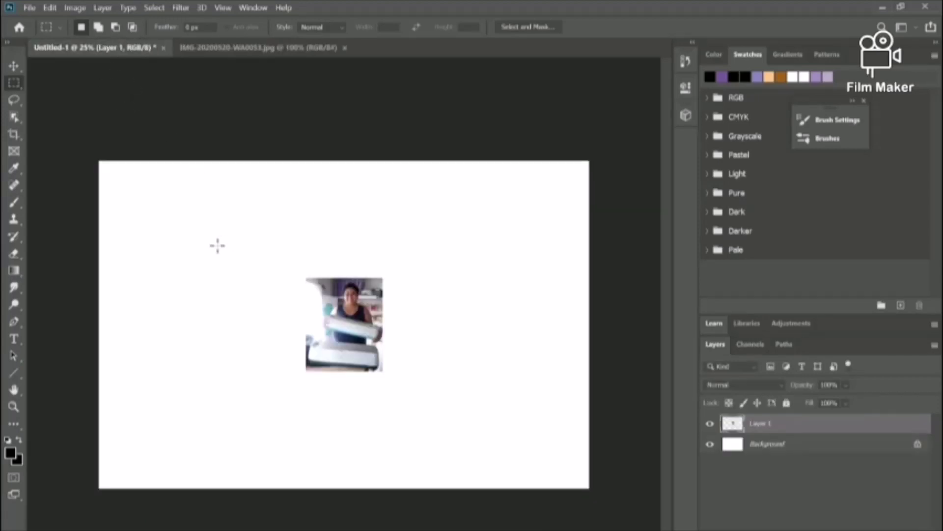
# Move the pasted photo layer from the canvas centre to the upper-left area of the canvas
pyautogui.moveTo(363, 334)
pyautogui.mouseDown()
pyautogui.moveTo(293, 285)
pyautogui.moveTo(364, 343)
pyautogui.mouseUp()
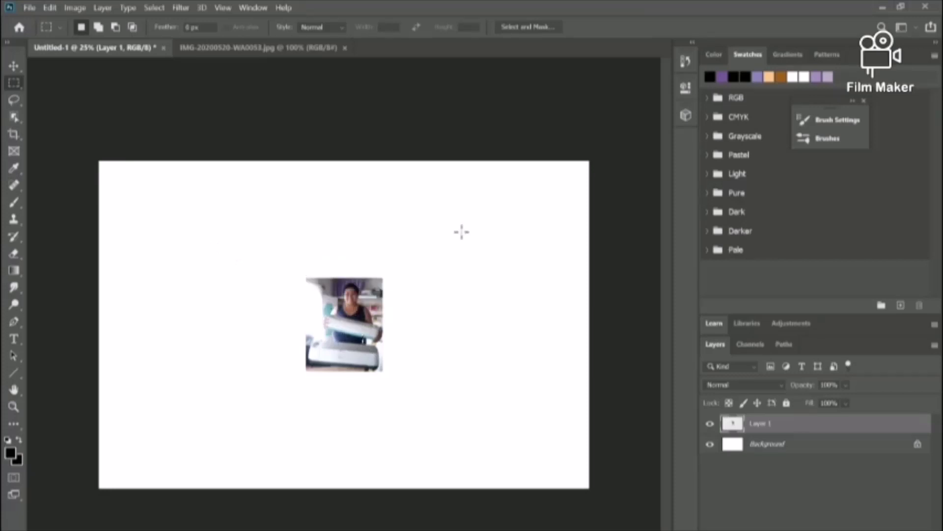
pyautogui.click(14, 66)
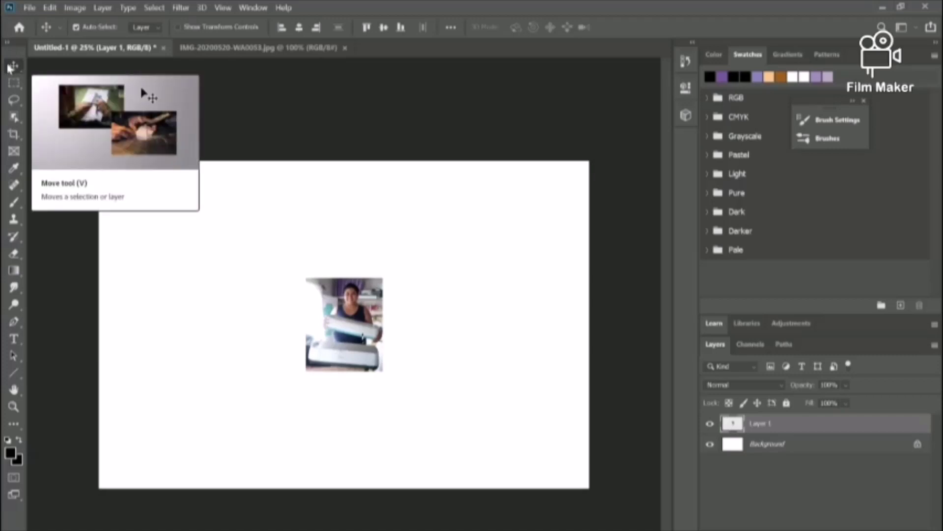
pyautogui.moveTo(342, 345); pyautogui.dragTo(155, 277)
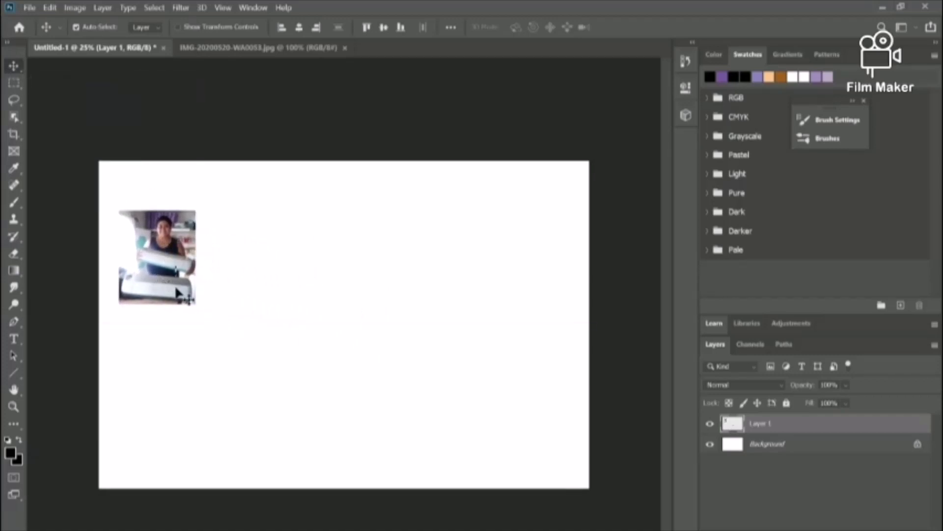
# Move the photo down to the middle of the canvas's left edge and leave Layer 1 active
pyautogui.moveTo(148, 275); pyautogui.dragTo(140, 329)
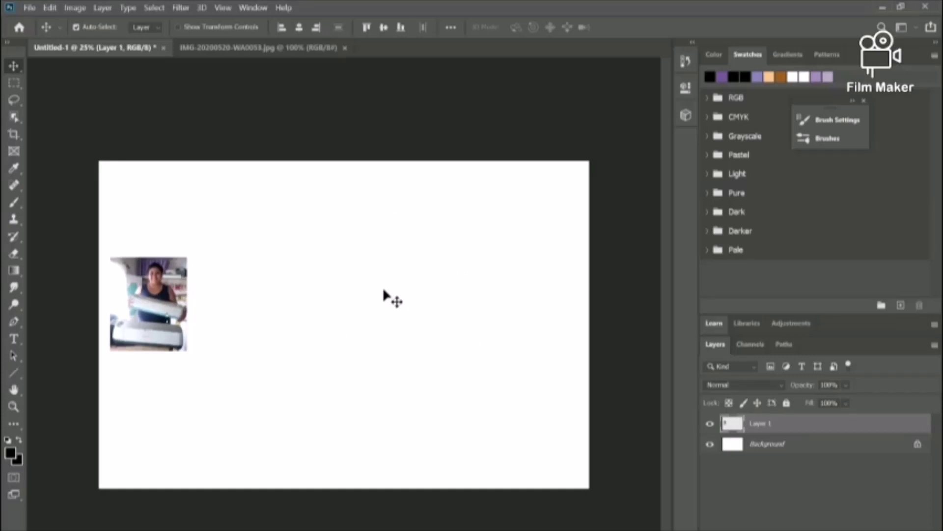
pyautogui.click(767, 450)
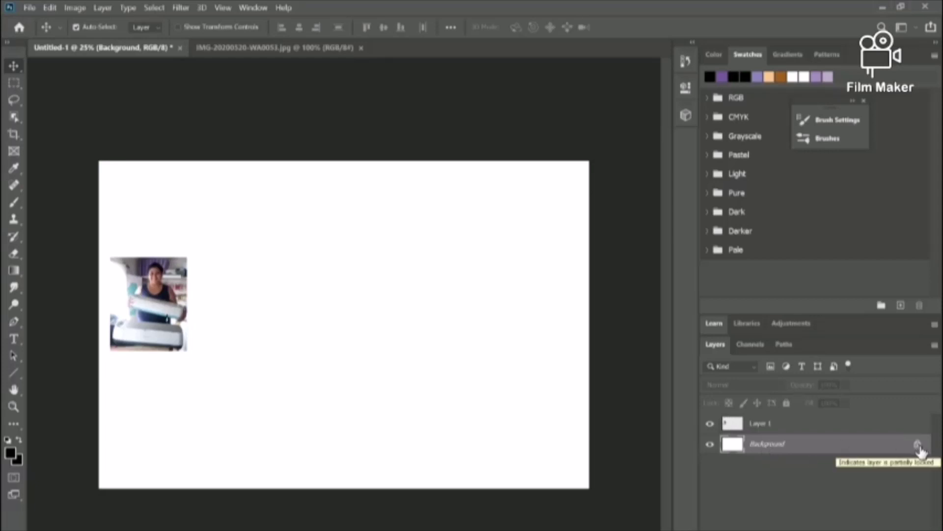
pyautogui.click(763, 427)
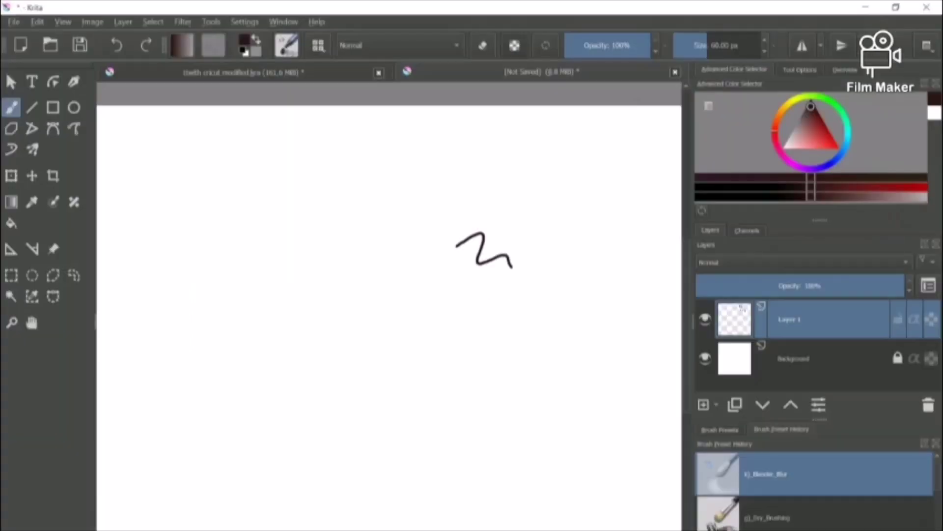
# Switch to Krita and bring up the open cricut modified.kra illustration
pyautogui.click(14, 22)
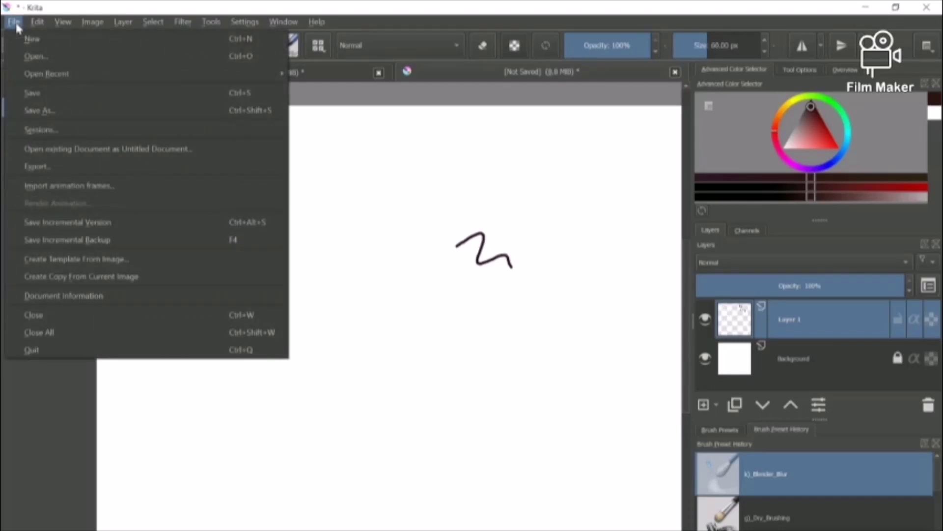
pyautogui.click(433, 161)
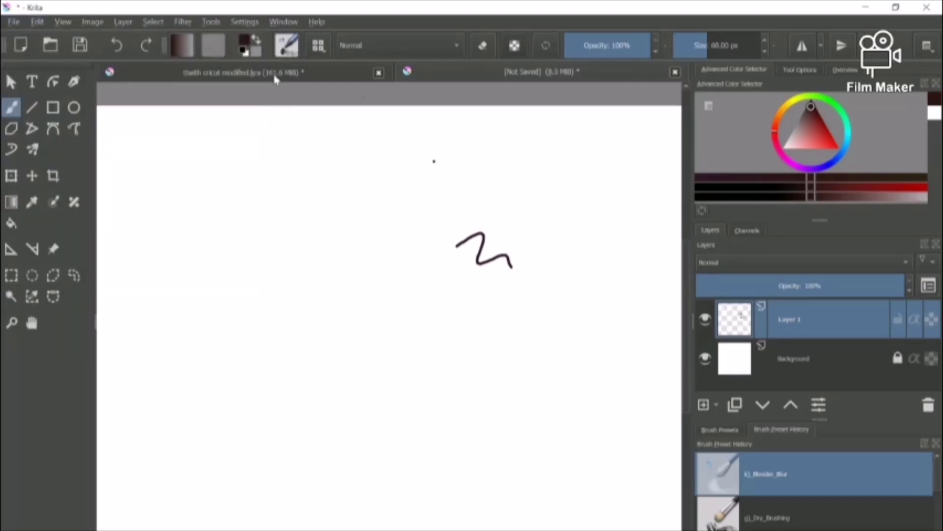
pyautogui.click(276, 79)
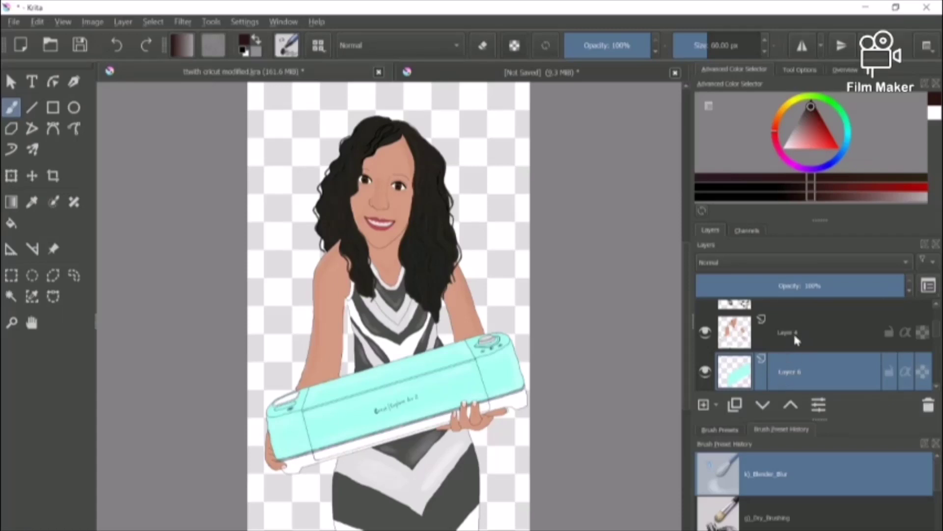
# Examine what is drawn on Layer 3, Layer 2, Layer 4 and Layer 6 of the illustration
pyautogui.scroll(5, 938, 307)
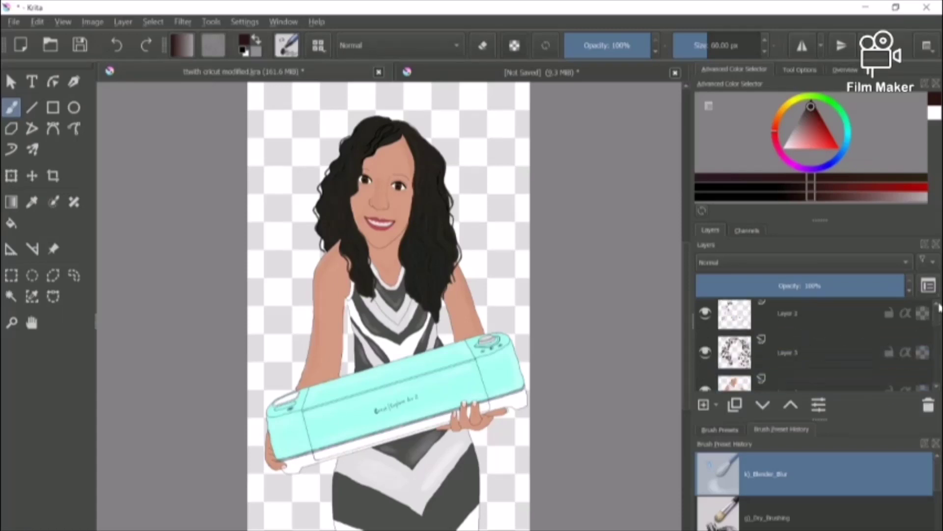
pyautogui.click(743, 363)
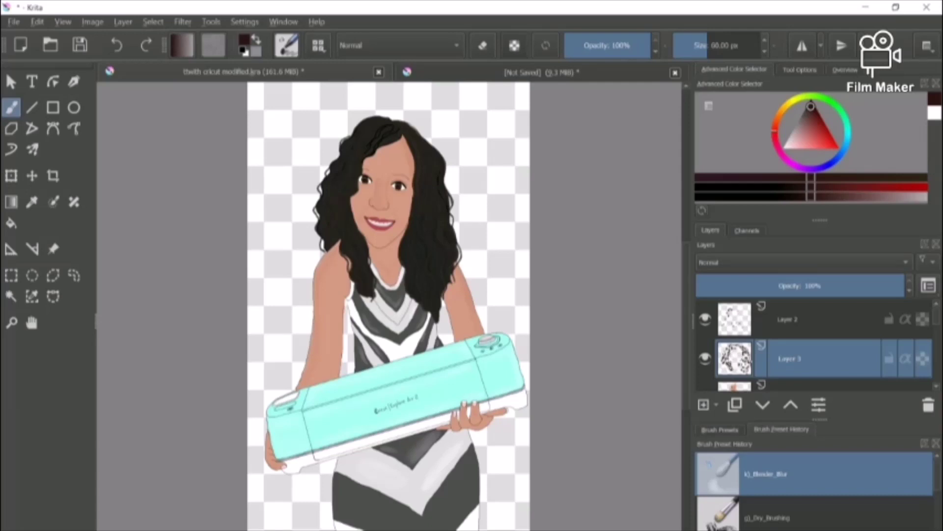
pyautogui.moveTo(731, 357)
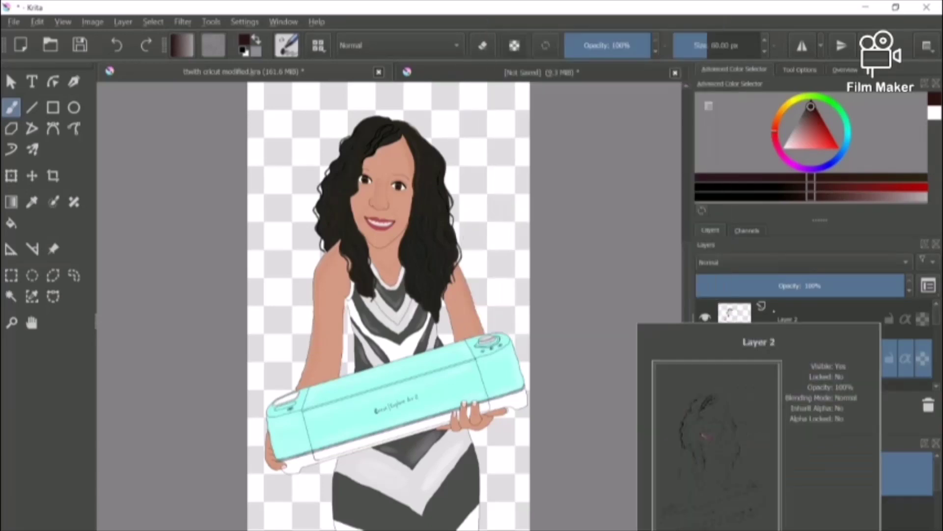
pyautogui.click(735, 317)
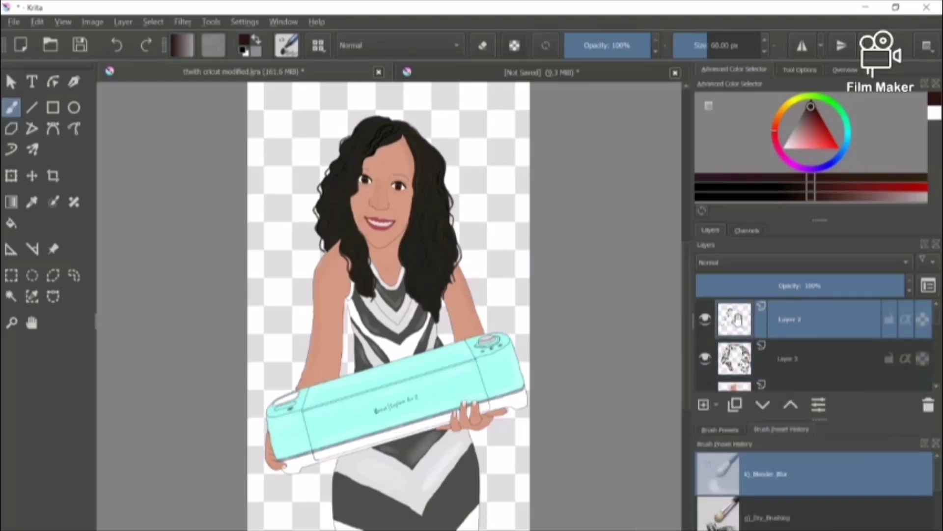
pyautogui.moveTo(737, 319); pyautogui.dragTo(737, 315)
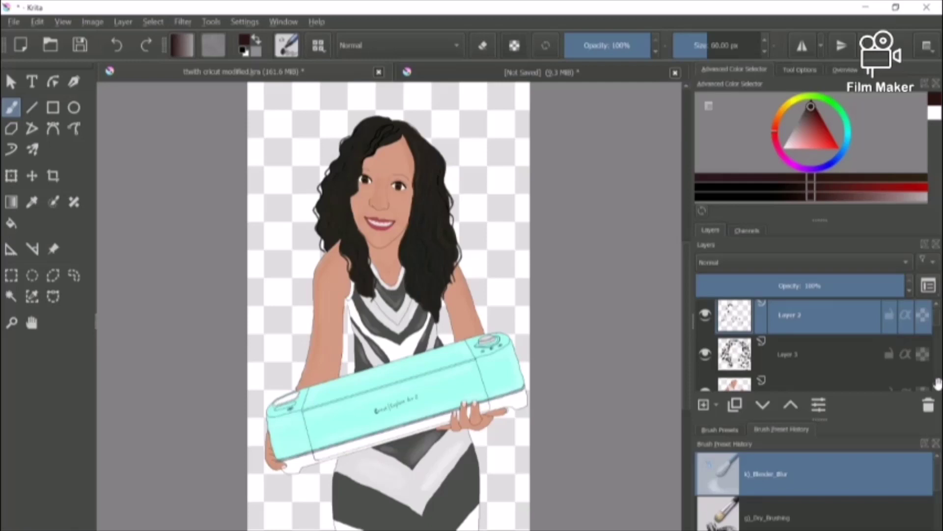
pyautogui.scroll(-1, 816, 344)
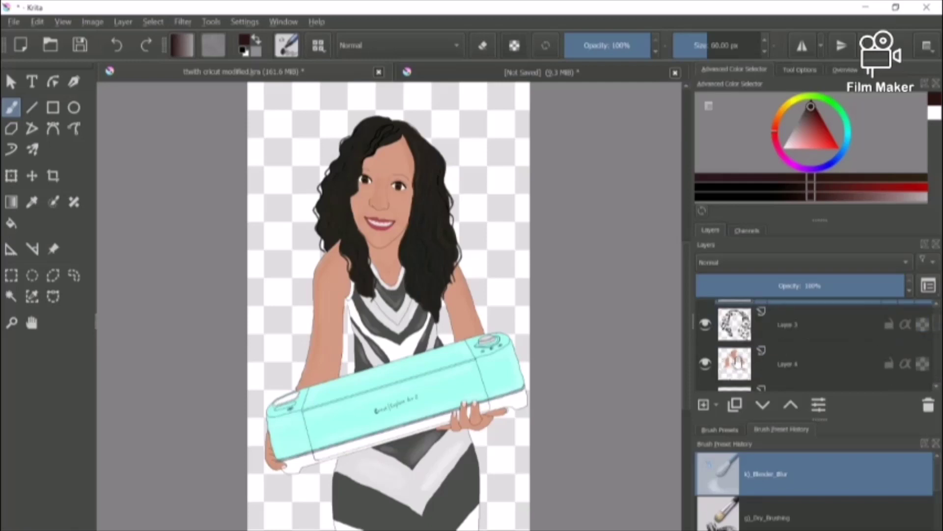
pyautogui.moveTo(737, 363)
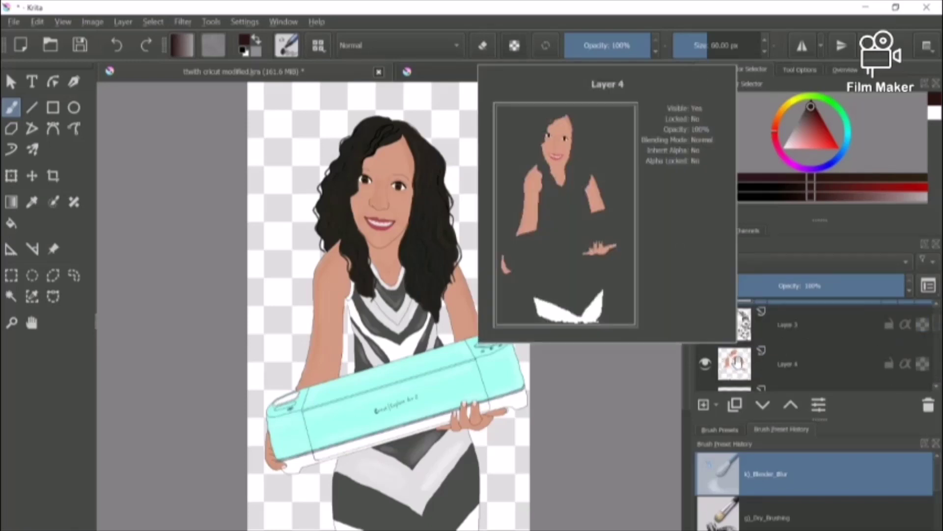
pyautogui.click(742, 361)
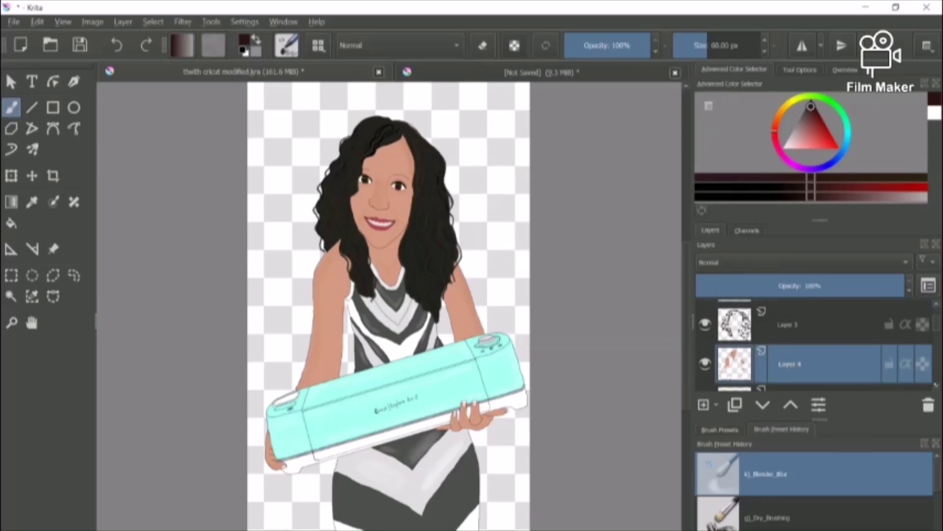
pyautogui.scroll(-1, 815, 344)
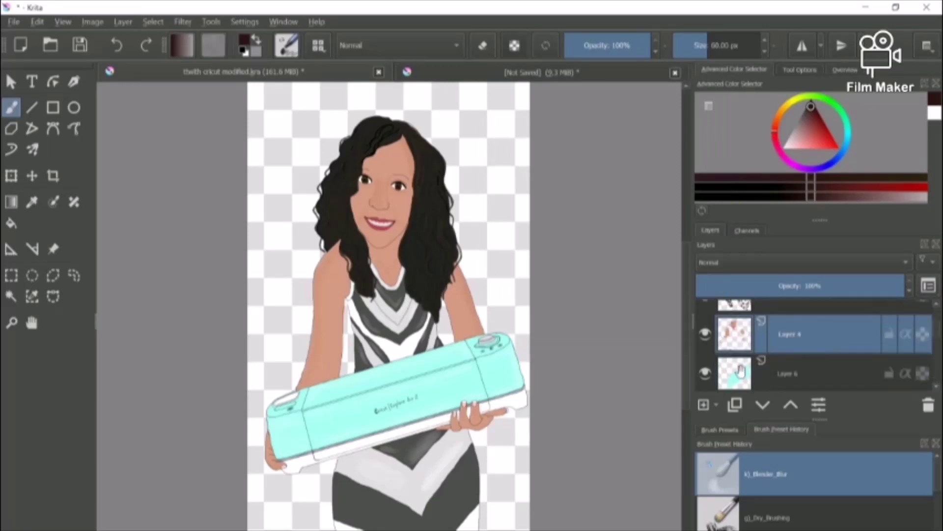
pyautogui.moveTo(740, 372)
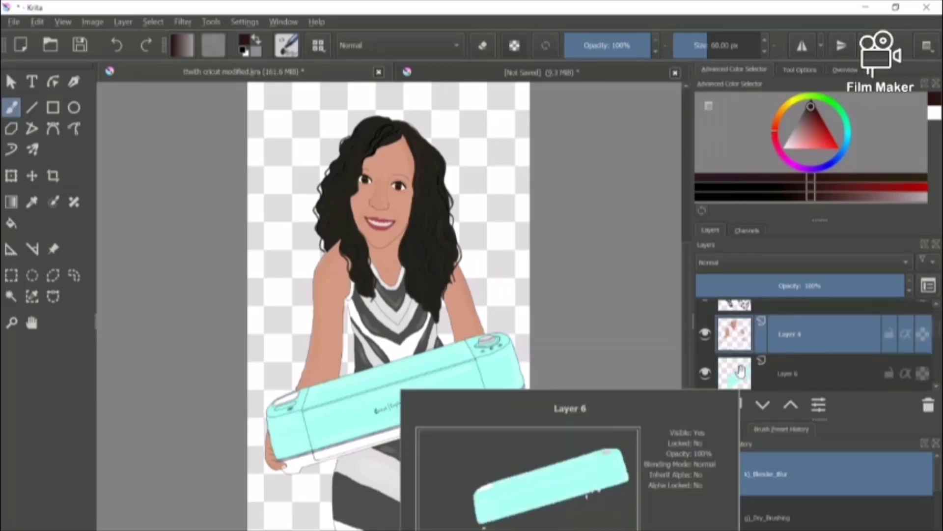
pyautogui.click(740, 372)
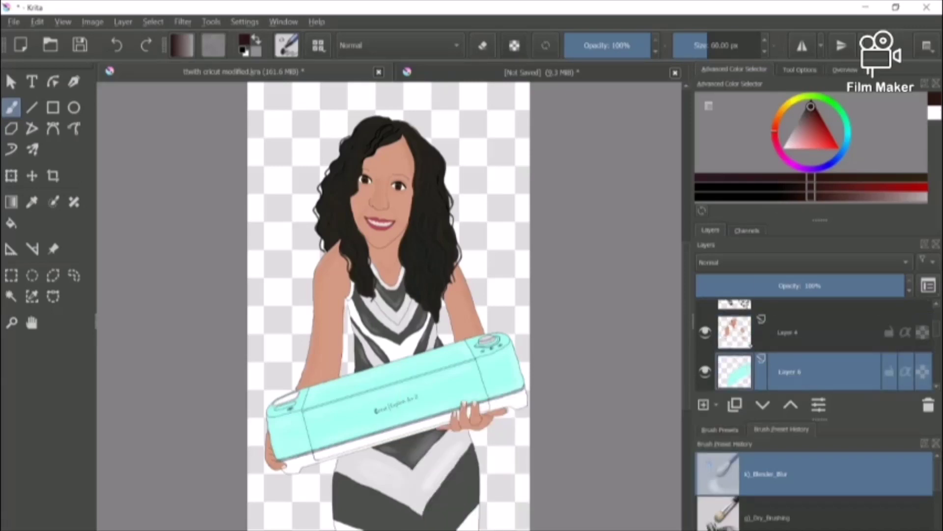
pyautogui.moveTo(734, 333)
# Switch back to Photoshop, activate the Brush tool and choose the KYLE Ultimate Pencil Hard brush from the Dry Media Brushes at 8 px
pyautogui.click(867, 8)
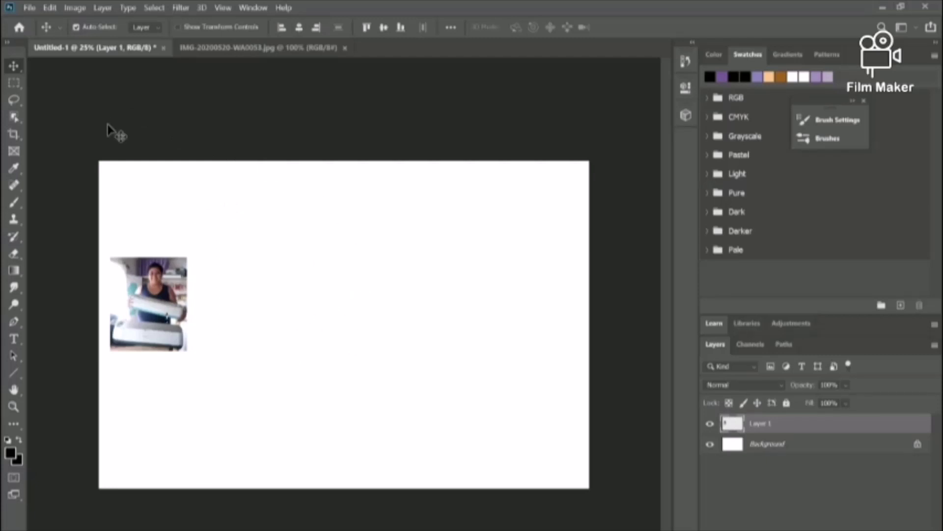
pyautogui.click(17, 201)
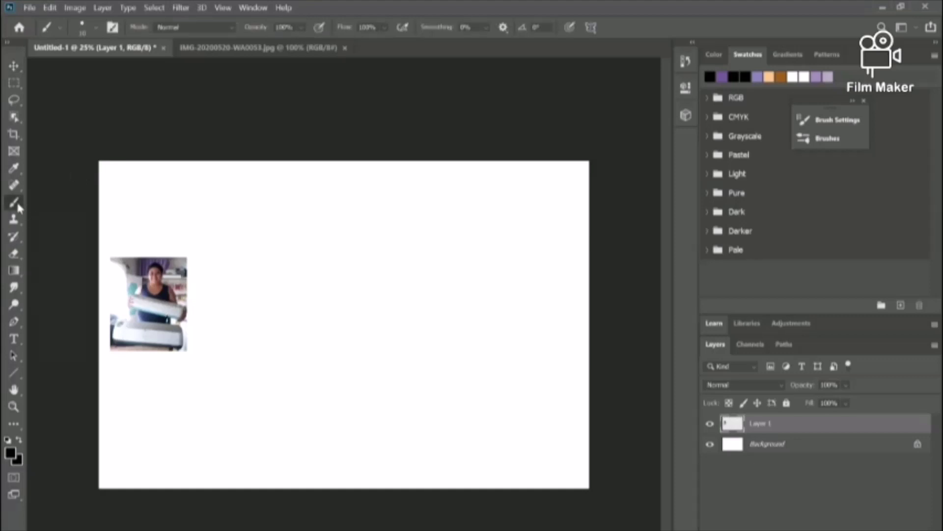
pyautogui.click(98, 31)
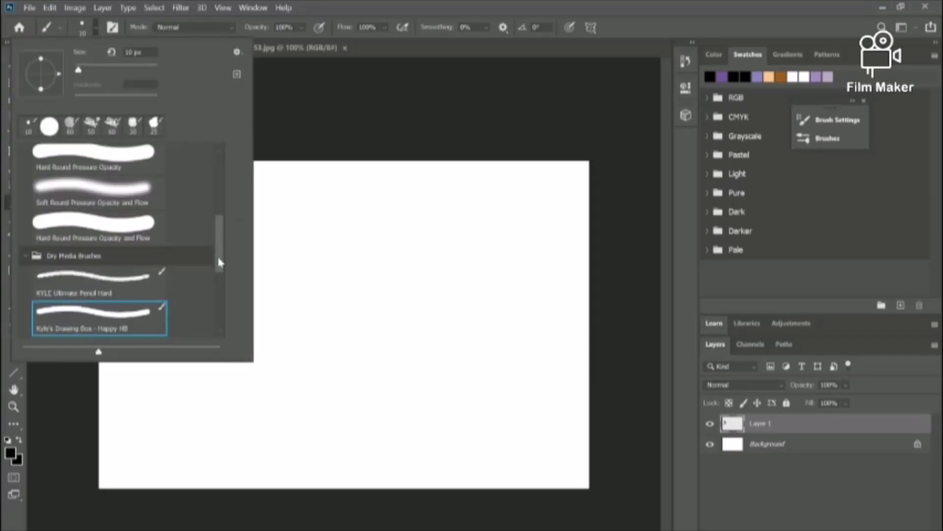
pyautogui.moveTo(218, 242)
pyautogui.mouseDown()
pyautogui.moveTo(222, 176)
pyautogui.moveTo(224, 288)
pyautogui.mouseUp()
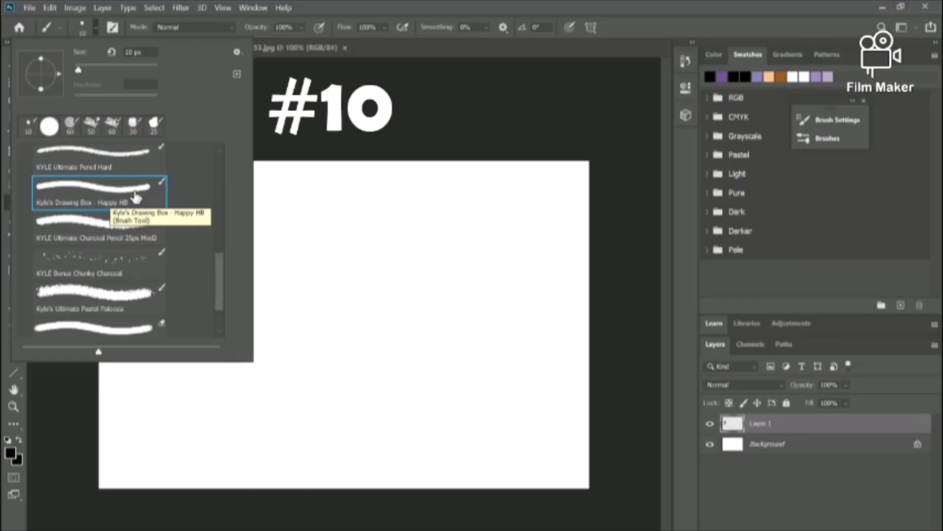
pyautogui.click(119, 165)
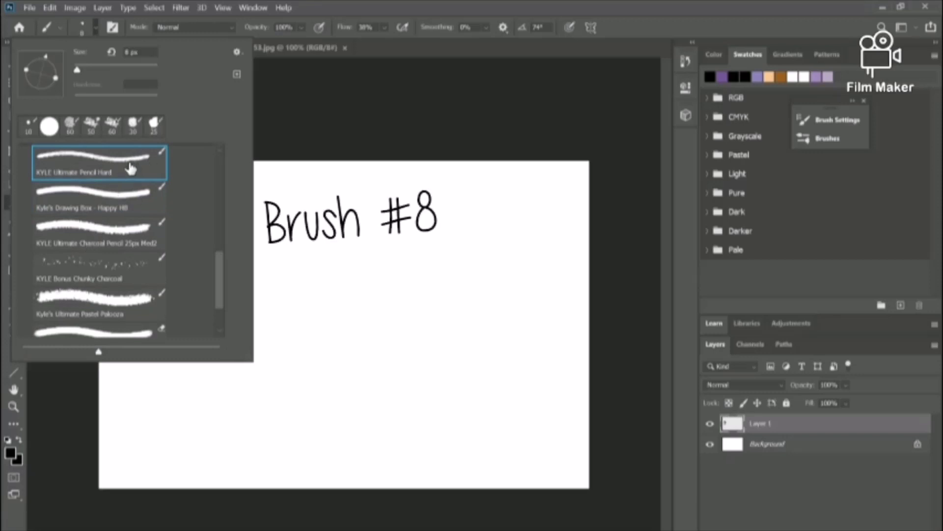
pyautogui.click(219, 149)
pyautogui.click(218, 151)
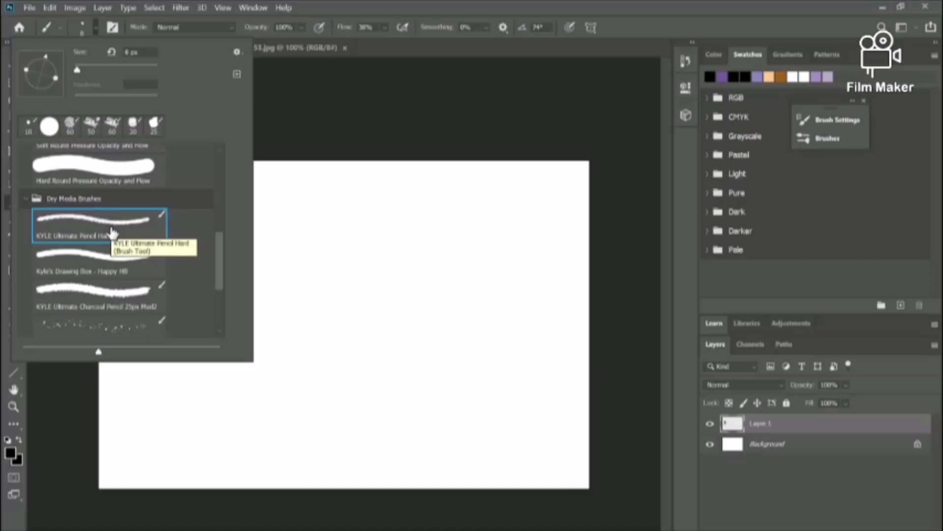
pyautogui.click(377, 234)
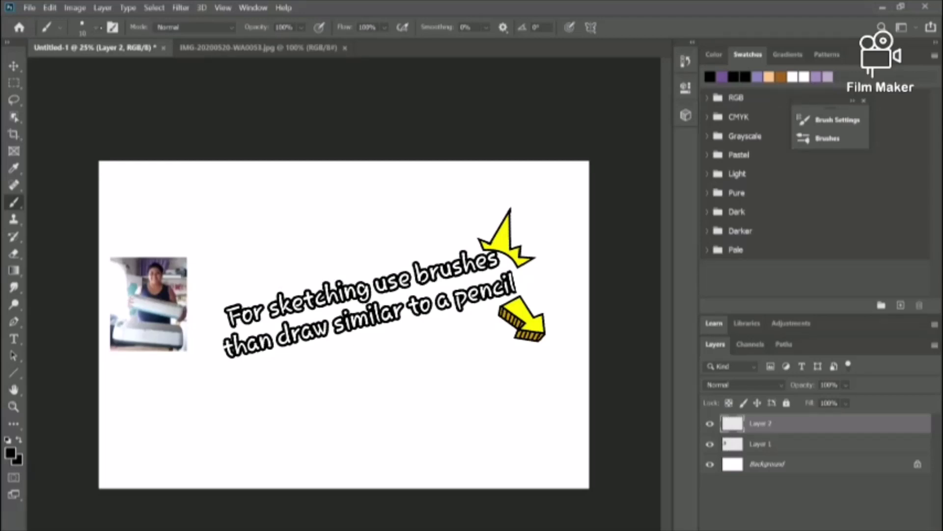
# Draw several freehand test strokes on Layer 2 with the 10 px Kyle's Drawing Box - Happy HB brush
pyautogui.click(97, 27)
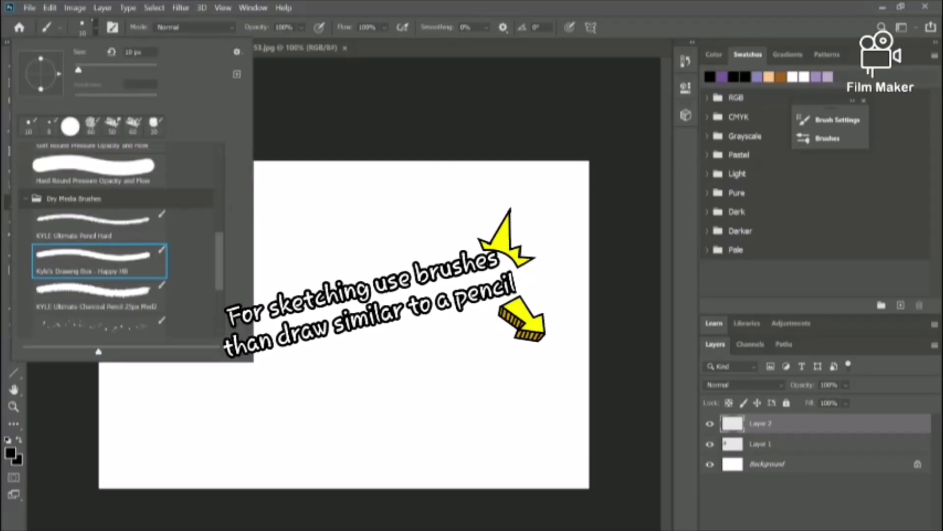
pyautogui.moveTo(382, 258)
pyautogui.mouseDown()
pyautogui.moveTo(405, 239)
pyautogui.moveTo(421, 240)
pyautogui.moveTo(396, 316)
pyautogui.moveTo(415, 301)
pyautogui.mouseUp()
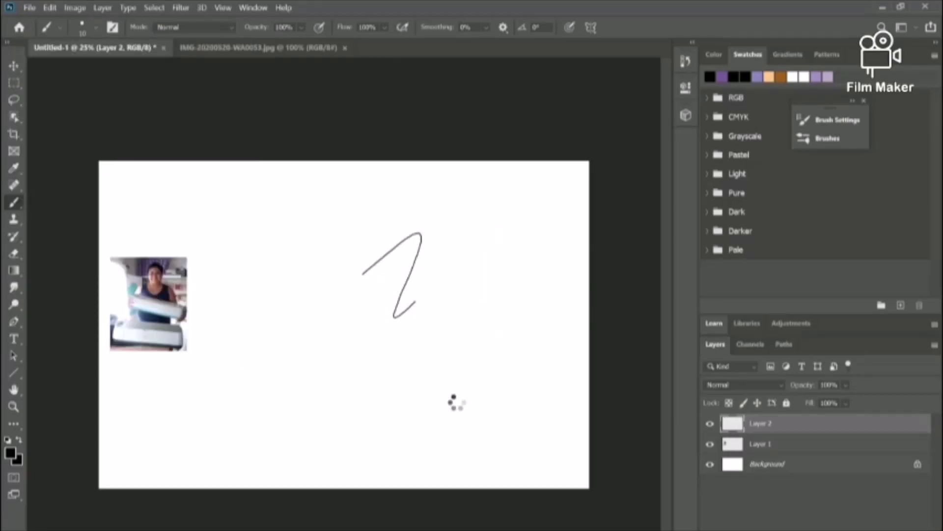
pyautogui.moveTo(364, 272); pyautogui.dragTo(467, 343)
pyautogui.moveTo(319, 385); pyautogui.dragTo(369, 361)
pyautogui.moveTo(441, 295)
pyautogui.mouseDown()
pyautogui.moveTo(339, 339)
pyautogui.moveTo(432, 371)
pyautogui.moveTo(442, 319)
pyautogui.moveTo(494, 297)
pyautogui.moveTo(493, 324)
pyautogui.moveTo(514, 335)
pyautogui.mouseUp()
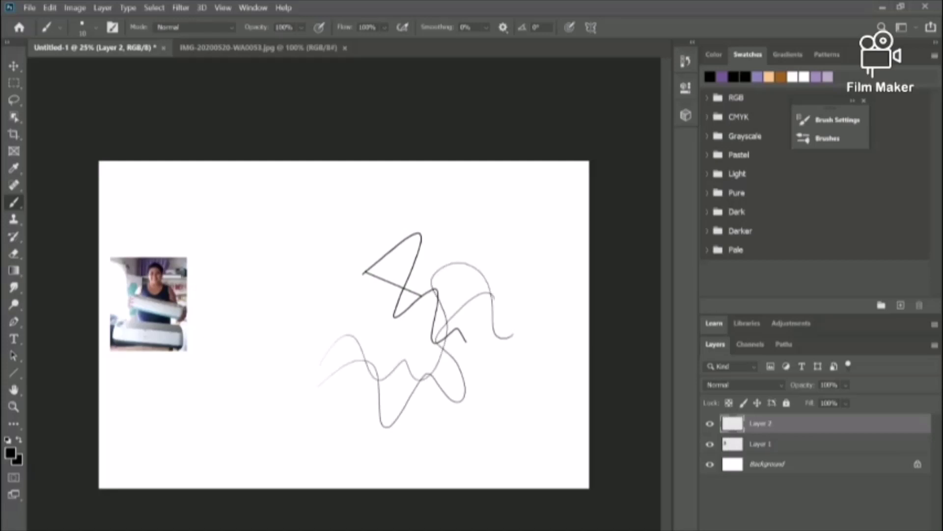
# Choose the KYLE Ultimate Pencil Hard brush and draw faint test strokes around the existing scribbles on Layer 2
pyautogui.click(94, 27)
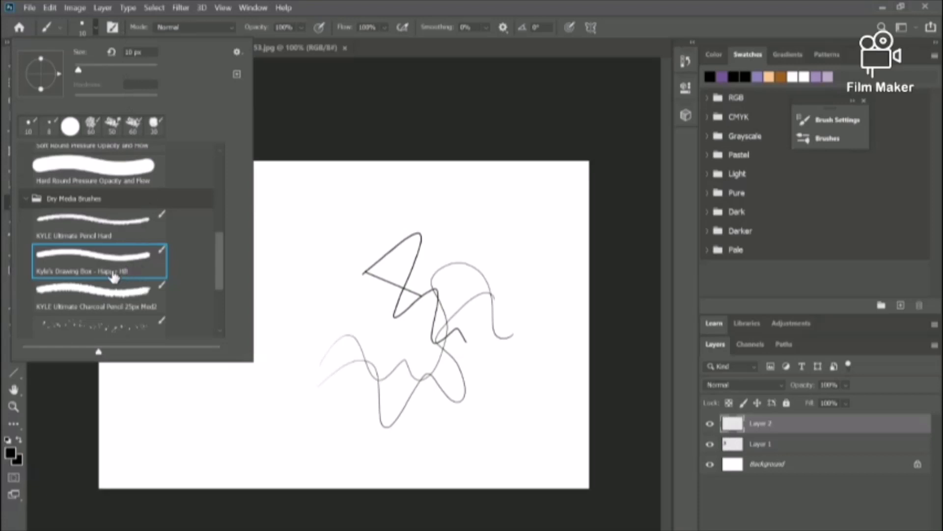
pyautogui.click(115, 236)
pyautogui.moveTo(313, 286)
pyautogui.mouseDown()
pyautogui.moveTo(320, 297)
pyautogui.moveTo(301, 399)
pyautogui.moveTo(316, 336)
pyautogui.moveTo(356, 308)
pyautogui.moveTo(375, 329)
pyautogui.mouseUp()
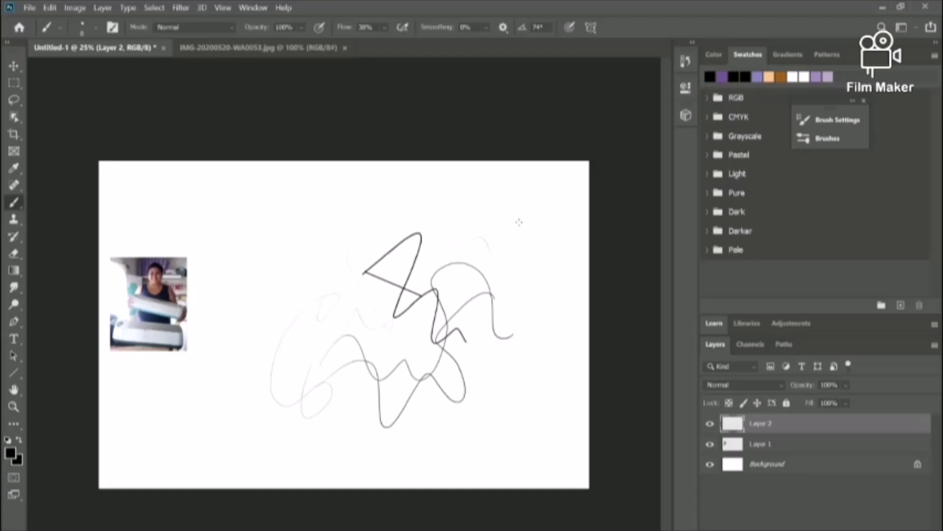
pyautogui.moveTo(494, 382); pyautogui.dragTo(503, 424)
pyautogui.moveTo(473, 334)
pyautogui.mouseDown()
pyautogui.moveTo(516, 395)
pyautogui.moveTo(539, 386)
pyautogui.mouseUp()
pyautogui.moveTo(535, 320)
pyautogui.mouseDown()
pyautogui.moveTo(552, 302)
pyautogui.moveTo(519, 261)
pyautogui.mouseUp()
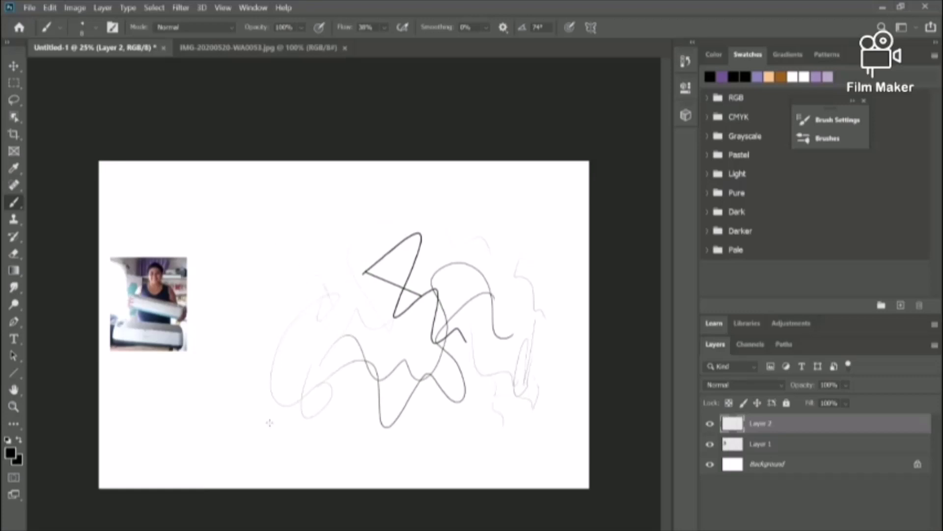
pyautogui.moveTo(307, 418); pyautogui.dragTo(330, 442)
pyautogui.moveTo(330, 402); pyautogui.dragTo(392, 441)
# Undo the last three test strokes on Layer 2
pyautogui.hotkey('ctrl', 'z')
pyautogui.hotkey('ctrl', 'z')
pyautogui.hotkey('ctrl', 'z')
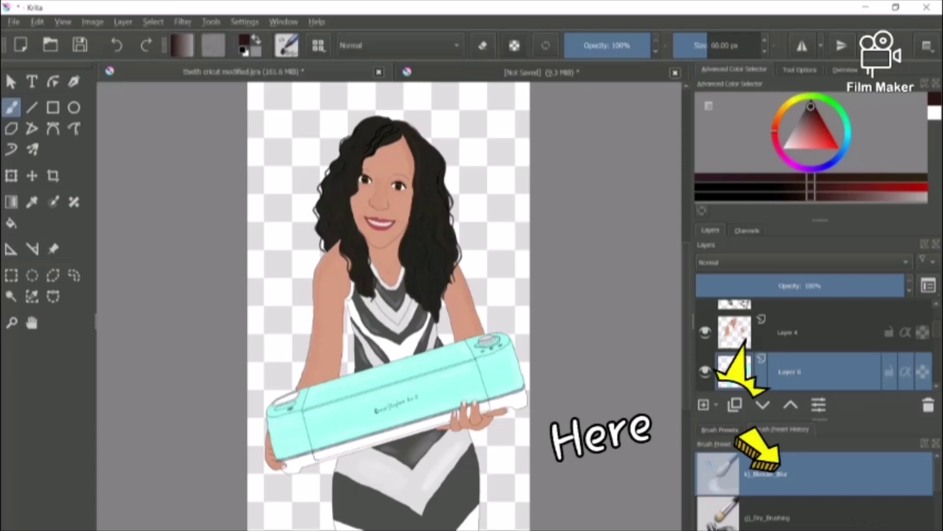
# Switch to Krita, choose the c)_Pencil-1_Hard preset and draw a zigzag test stroke beside the existing squiggle in the unsaved document
pyautogui.scroll(-3, 774, 526)
pyautogui.scroll(-2, 796, 496)
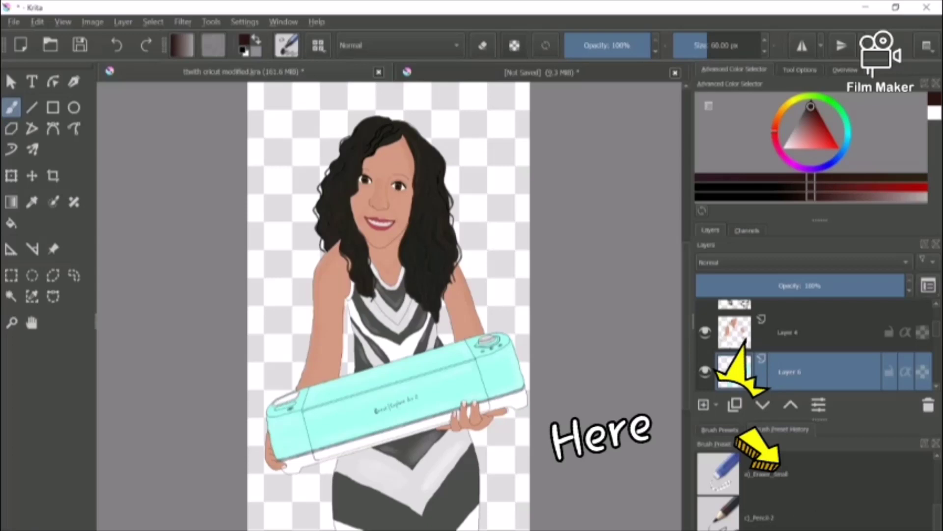
pyautogui.scroll(-1, 786, 496)
pyautogui.scroll(-2, 786, 496)
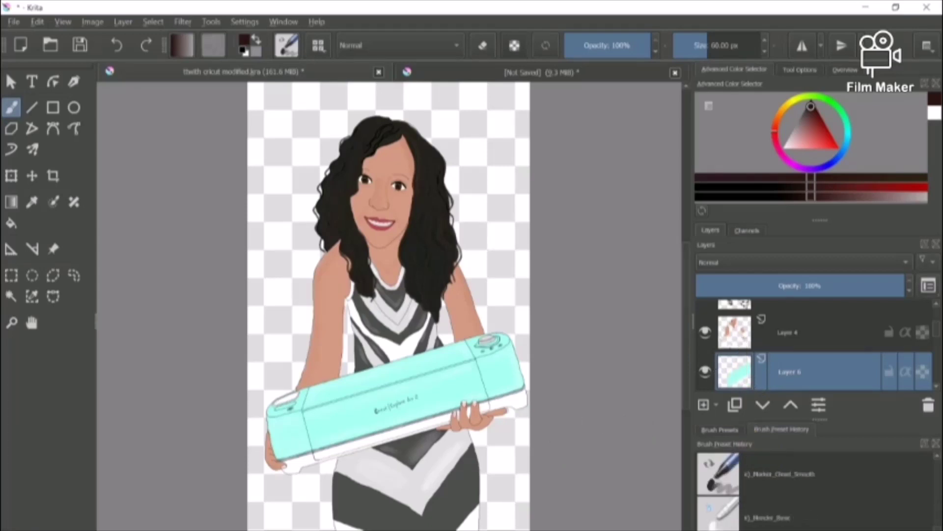
pyautogui.scroll(-1, 786, 487)
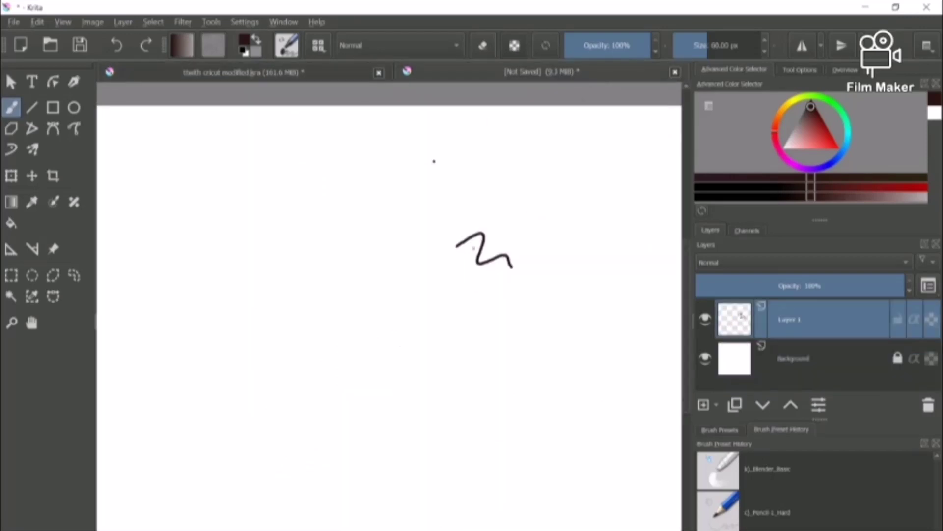
pyautogui.click(767, 511)
pyautogui.moveTo(192, 370); pyautogui.dragTo(226, 331)
pyautogui.moveTo(266, 291)
pyautogui.mouseDown()
pyautogui.moveTo(250, 356)
pyautogui.moveTo(328, 377)
pyautogui.moveTo(333, 398)
pyautogui.mouseUp()
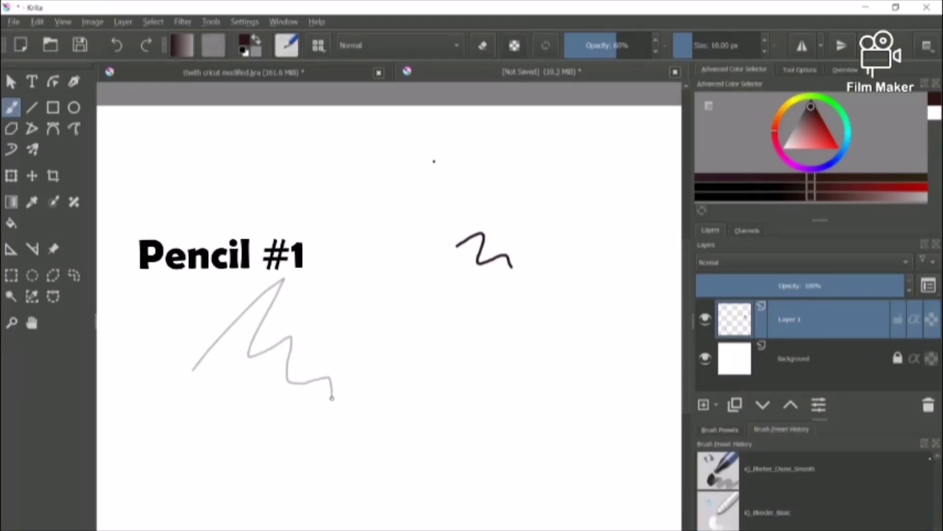
# Choose the c)_Pencil-2 preset and draw a zigzag test stroke below the fainter pencil stroke
pyautogui.click(937, 456)
pyautogui.click(838, 468)
pyautogui.moveTo(282, 435)
pyautogui.mouseDown()
pyautogui.moveTo(350, 432)
pyautogui.moveTo(463, 401)
pyautogui.mouseUp()
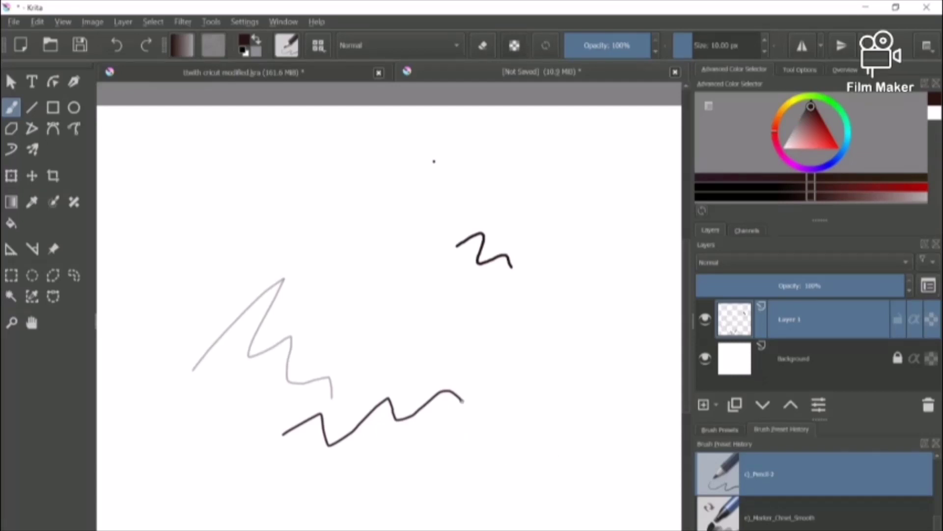
# Open the brush settings editor for Pencil-2, draw three test strokes in the scratchpad and close the editor
pyautogui.click(286, 45)
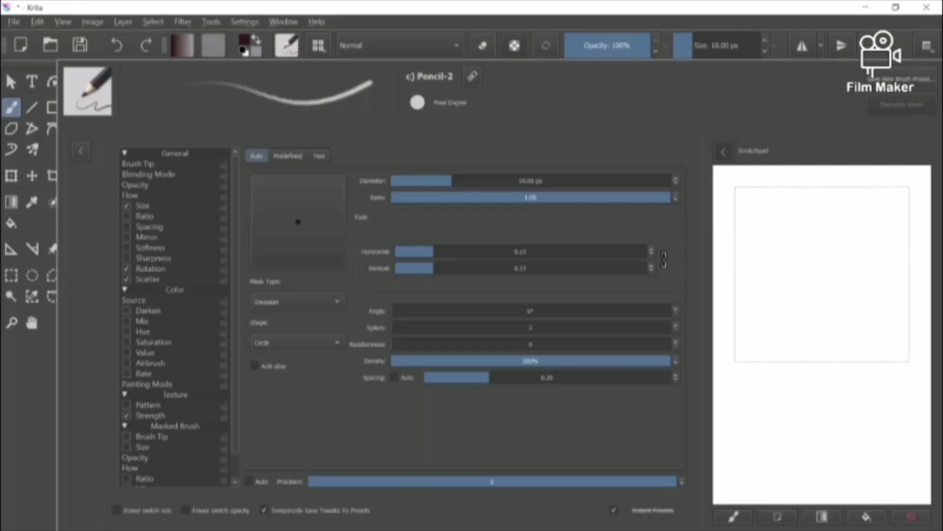
pyautogui.moveTo(792, 283)
pyautogui.mouseDown()
pyautogui.moveTo(851, 304)
pyautogui.moveTo(870, 326)
pyautogui.mouseUp()
pyautogui.moveTo(772, 215); pyautogui.dragTo(813, 344)
pyautogui.moveTo(828, 229); pyautogui.dragTo(887, 323)
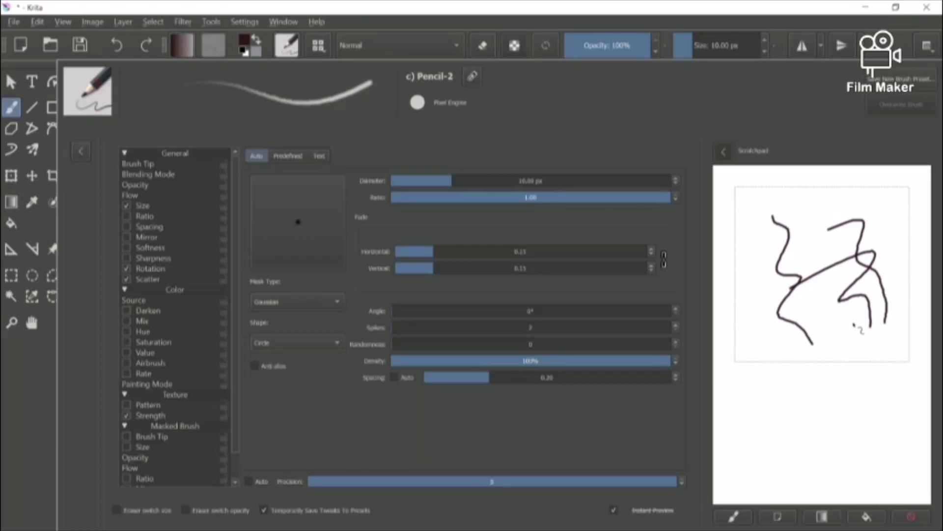
pyautogui.click(287, 45)
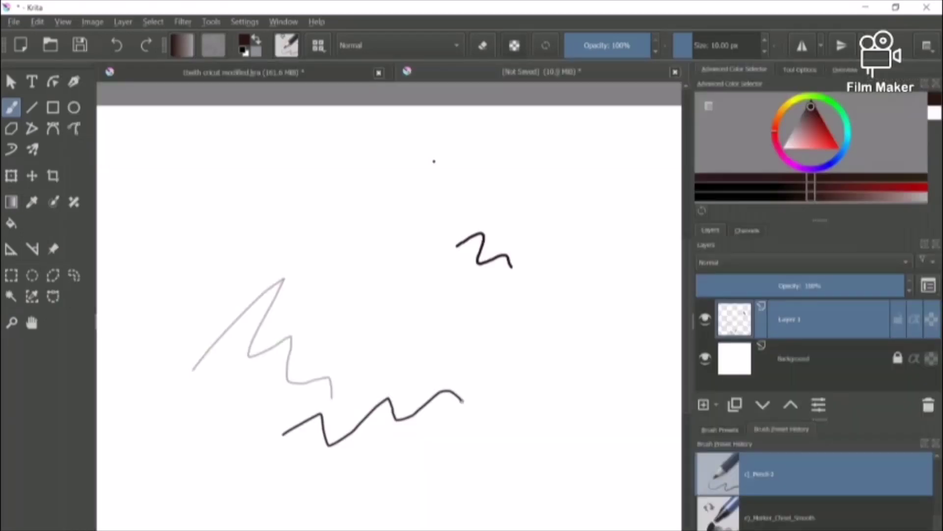
# Browse the available brush presets and check the previews of c)_Pencil-3_Large_4B and c)_Pencil-1_Hard
pyautogui.click(288, 46)
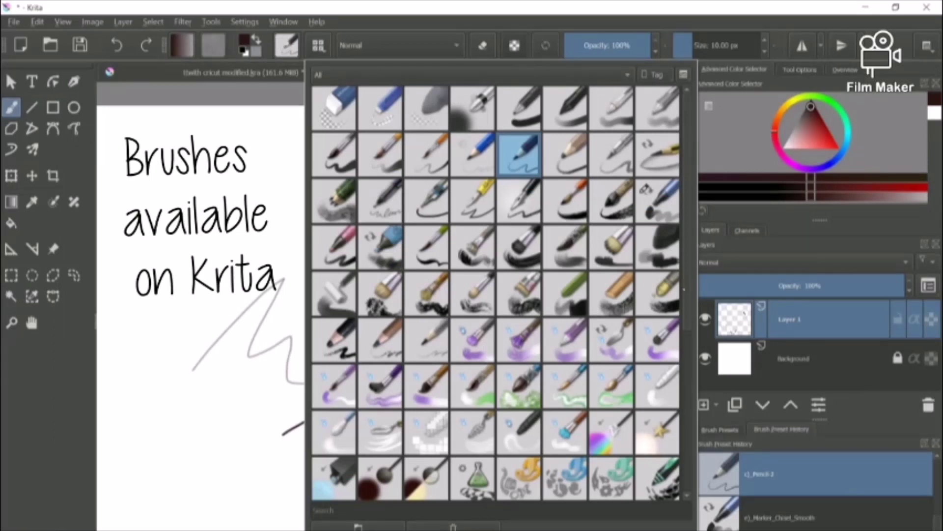
pyautogui.scroll(-6, 496, 293)
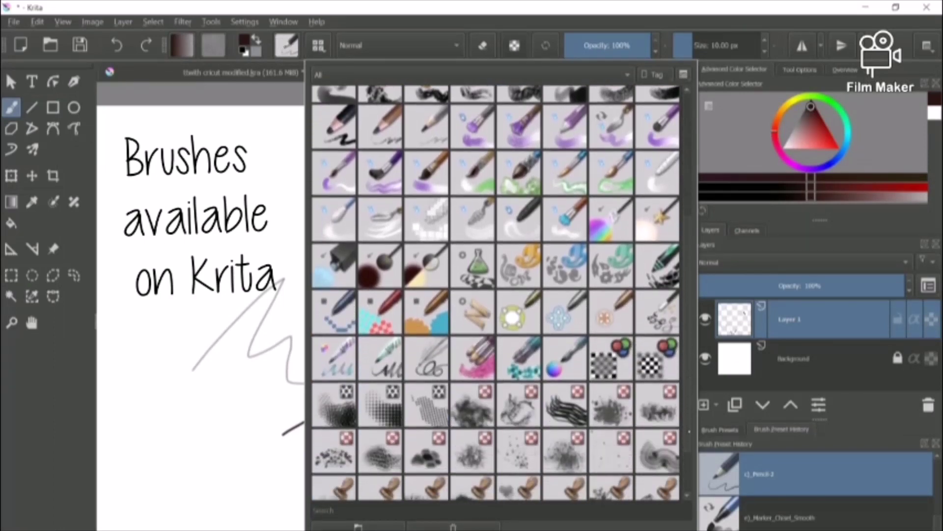
pyautogui.scroll(-1, 496, 292)
pyautogui.scroll(6, 496, 292)
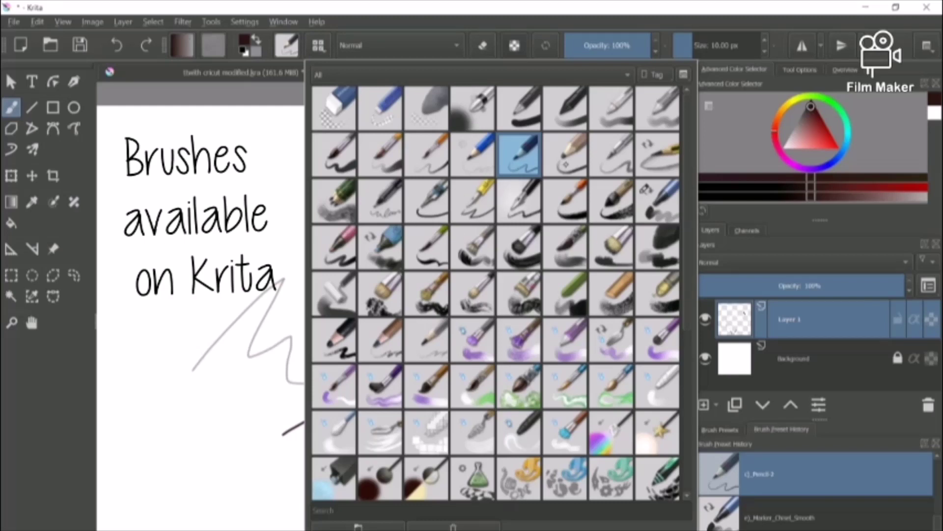
pyautogui.moveTo(569, 164)
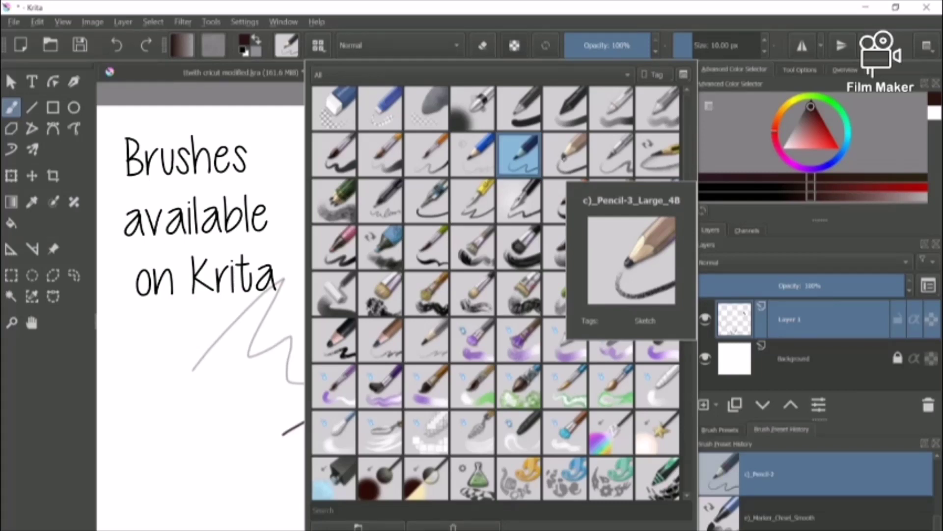
pyautogui.moveTo(479, 168)
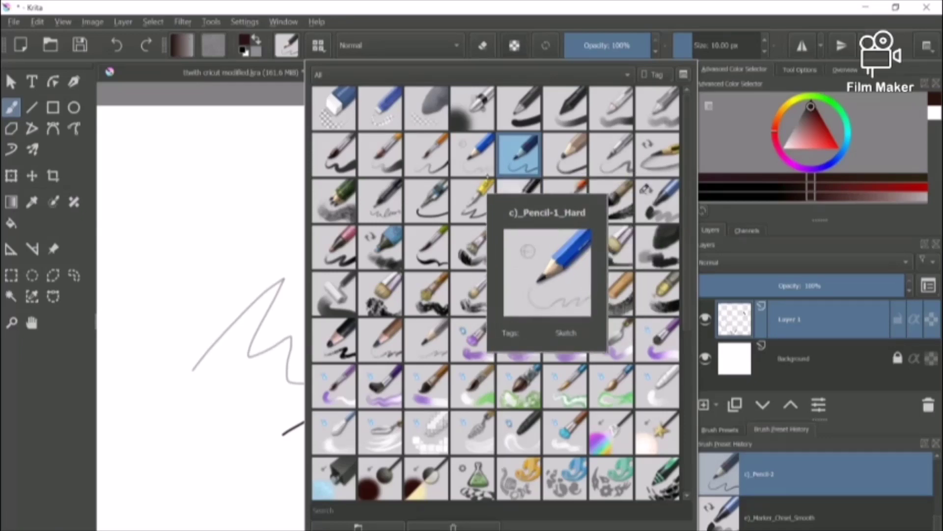
# Draw Pencil-2 test strokes at 10 px, plus several diagonal lines and a squiggle with the brush size reduced to 7 px
pyautogui.moveTo(230, 458); pyautogui.dragTo(226, 481)
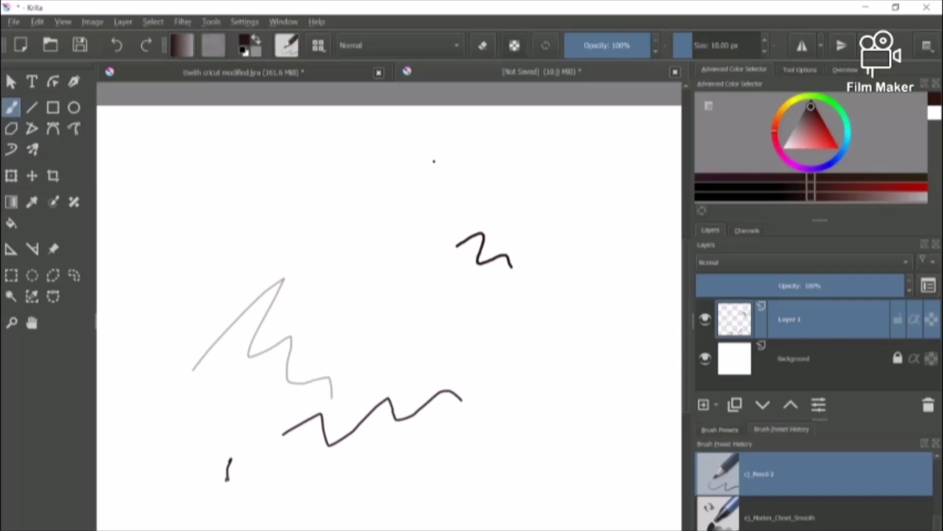
pyautogui.moveTo(485, 244)
pyautogui.mouseDown()
pyautogui.moveTo(490, 268)
pyautogui.moveTo(440, 343)
pyautogui.moveTo(532, 343)
pyautogui.mouseUp()
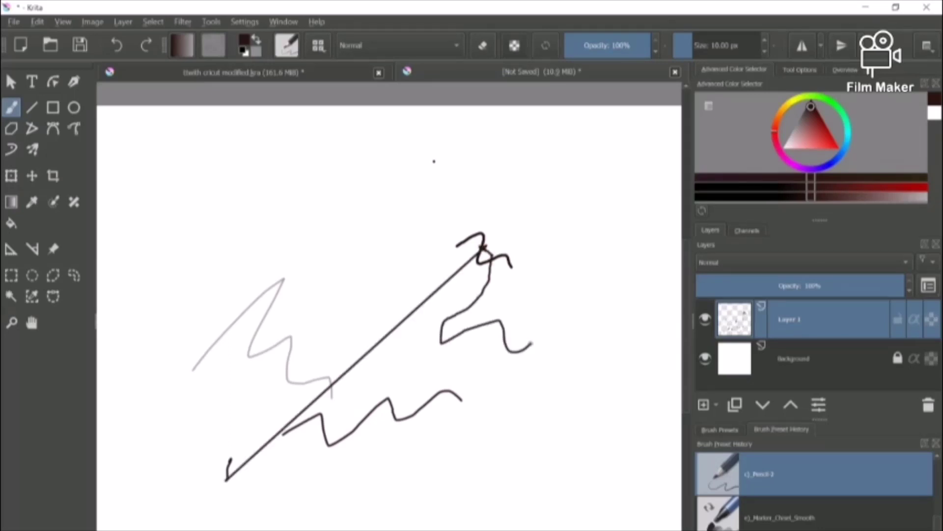
pyautogui.click(765, 52)
pyautogui.click(766, 52)
pyautogui.click(765, 49)
pyautogui.moveTo(359, 254); pyautogui.dragTo(447, 186)
pyautogui.moveTo(350, 292); pyautogui.dragTo(460, 204)
pyautogui.moveTo(388, 366); pyautogui.dragTo(452, 293)
pyautogui.moveTo(364, 335); pyautogui.dragTo(449, 266)
pyautogui.moveTo(544, 278)
pyautogui.mouseDown()
pyautogui.moveTo(575, 344)
pyautogui.moveTo(613, 378)
pyautogui.mouseUp()
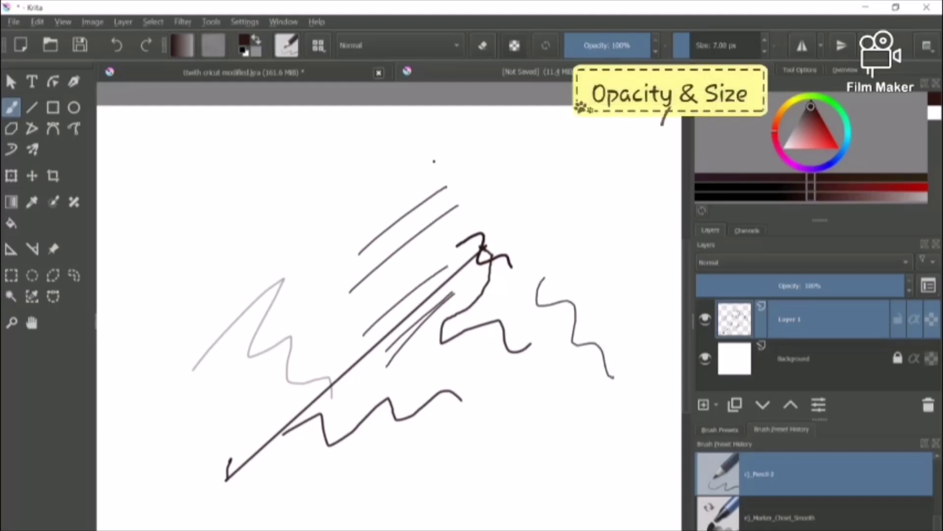
# Choose the c)_Pencil-1_Hard preset and draw a diagonal test stroke at 10 px and 60% opacity in the lower part of the canvas
pyautogui.scroll(-3, 814, 492)
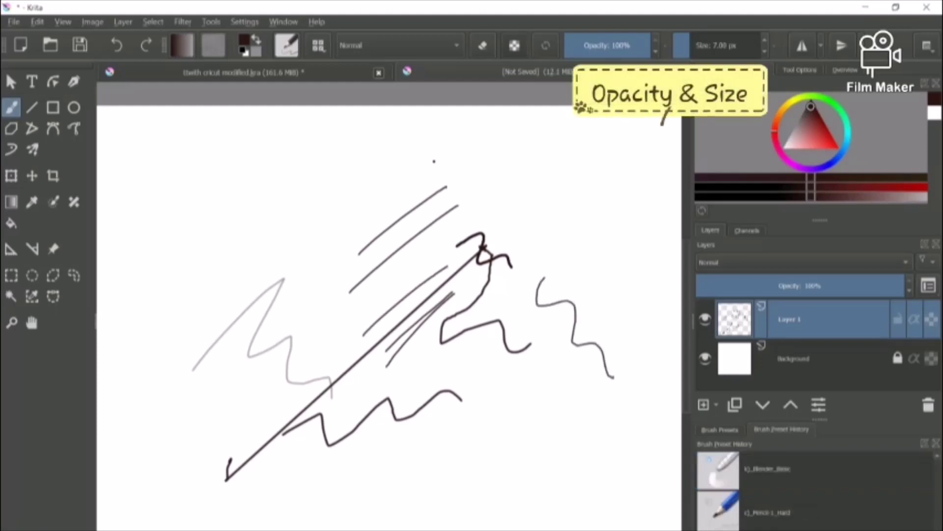
pyautogui.click(767, 512)
pyautogui.scroll(4, 907, 485)
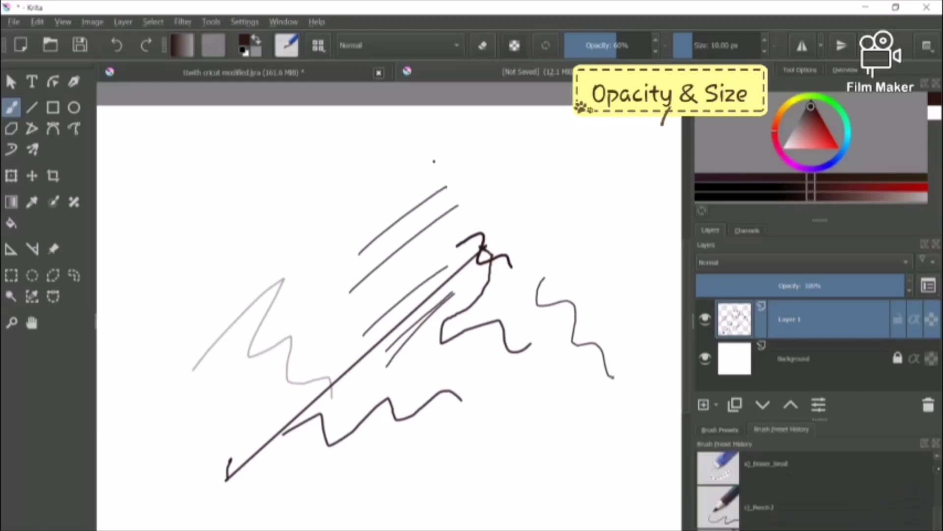
pyautogui.scroll(-4, 814, 491)
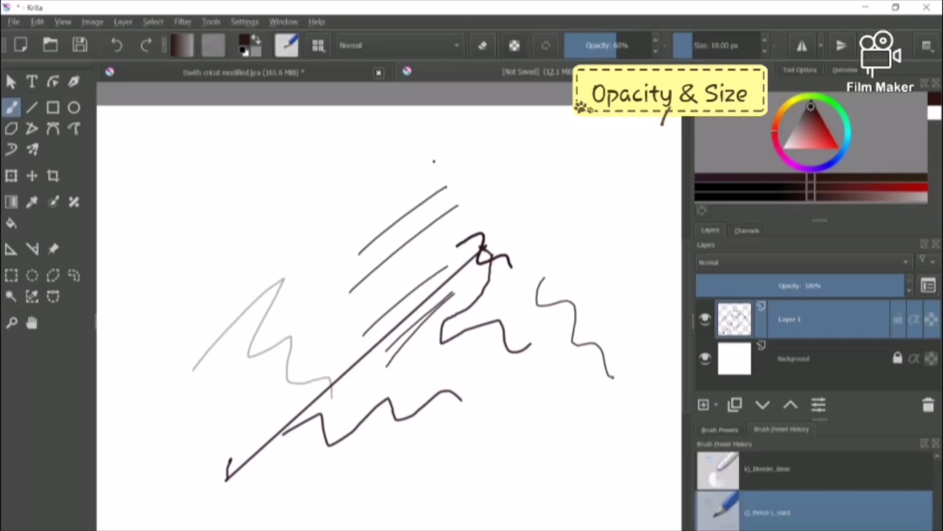
pyautogui.moveTo(452, 466); pyautogui.dragTo(565, 370)
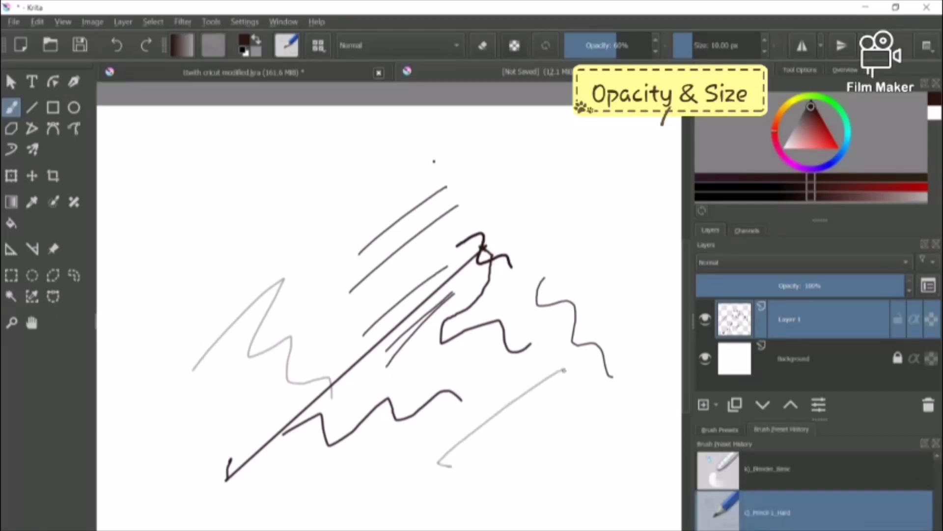
# Reduce the Pencil-1_Hard brush size in several 1 px decrements and draw another test stroke across the faint diagonal line
pyautogui.click(765, 53)
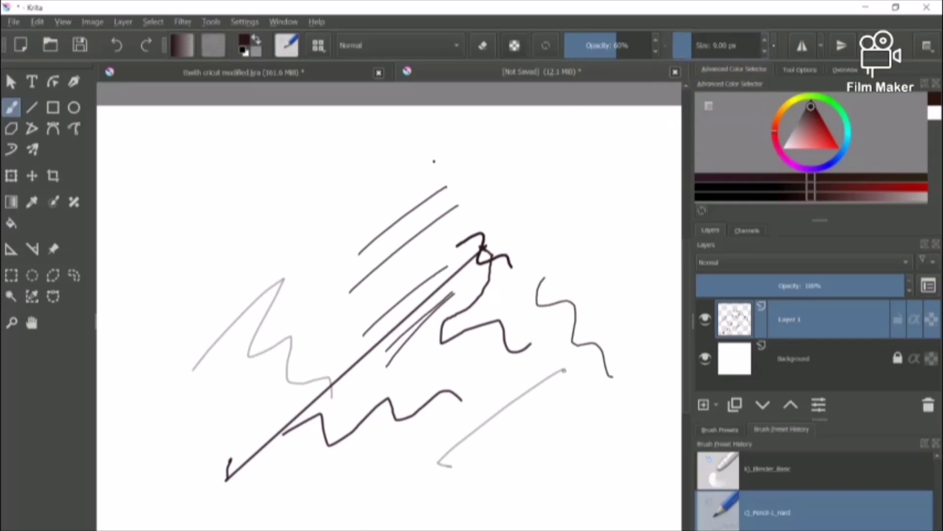
pyautogui.click(764, 54)
pyautogui.click(764, 54)
pyautogui.click(764, 52)
pyautogui.click(765, 52)
pyautogui.click(765, 53)
pyautogui.moveTo(469, 396)
pyautogui.mouseDown()
pyautogui.moveTo(529, 375)
pyautogui.moveTo(557, 388)
pyautogui.moveTo(570, 412)
pyautogui.mouseUp()
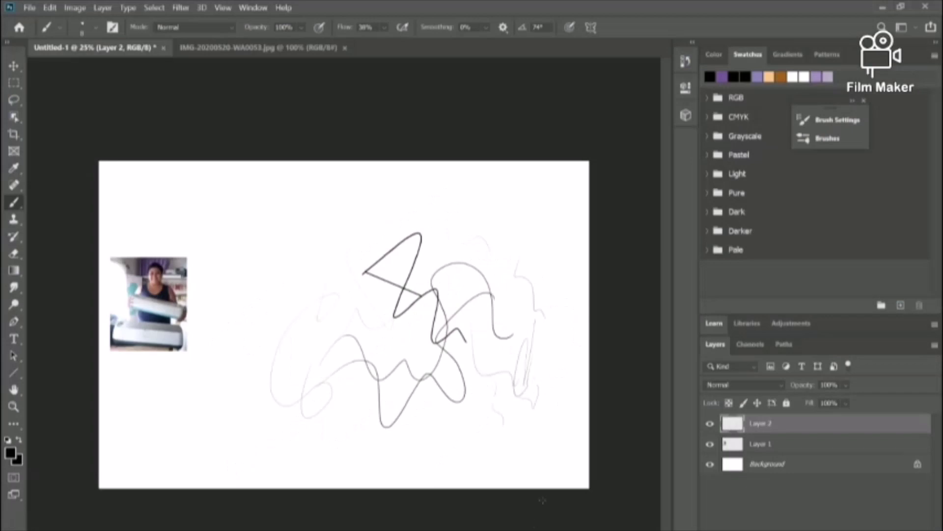
# Switch to Photoshop, marquee-select the test scribbles, delete Layer 2 and clear the old selection
pyautogui.click(14, 82)
pyautogui.moveTo(244, 212)
pyautogui.mouseDown()
pyautogui.moveTo(356, 207)
pyautogui.moveTo(531, 300)
pyautogui.moveTo(554, 446)
pyautogui.mouseUp()
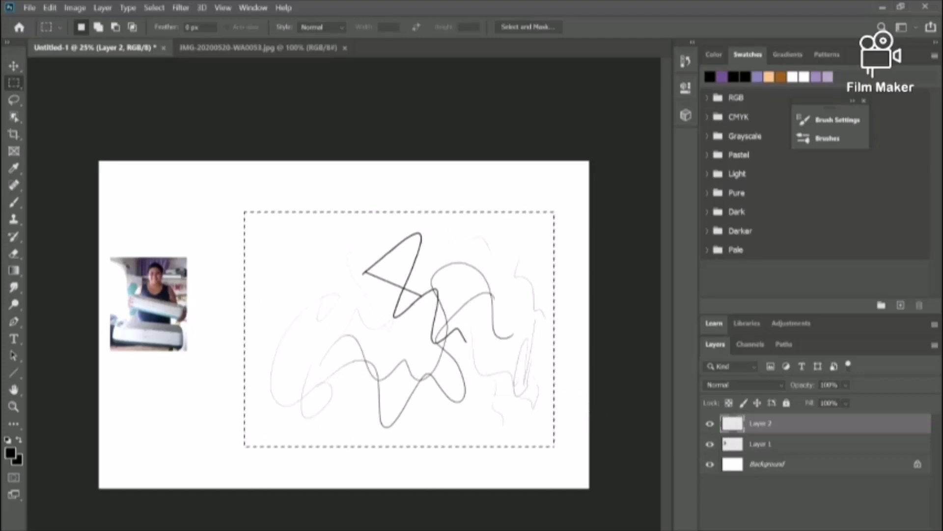
pyautogui.press('Delete')
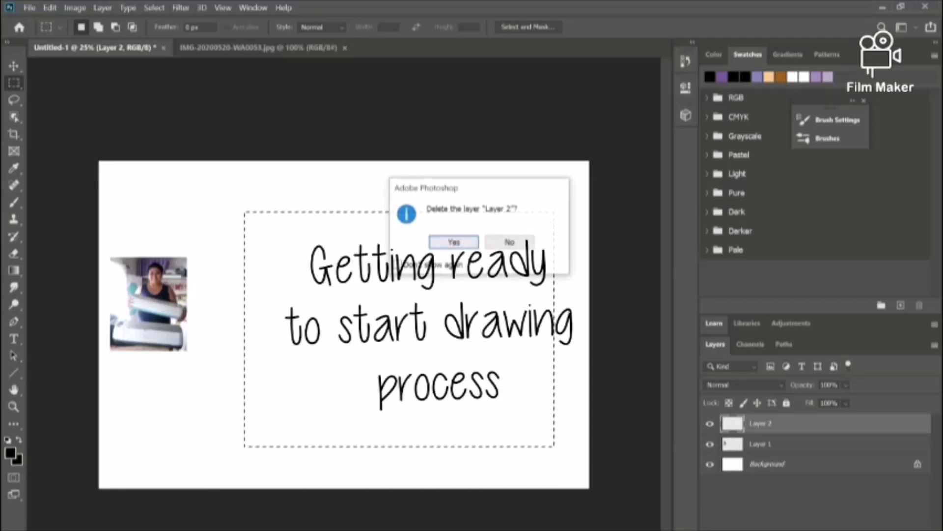
pyautogui.click(470, 238)
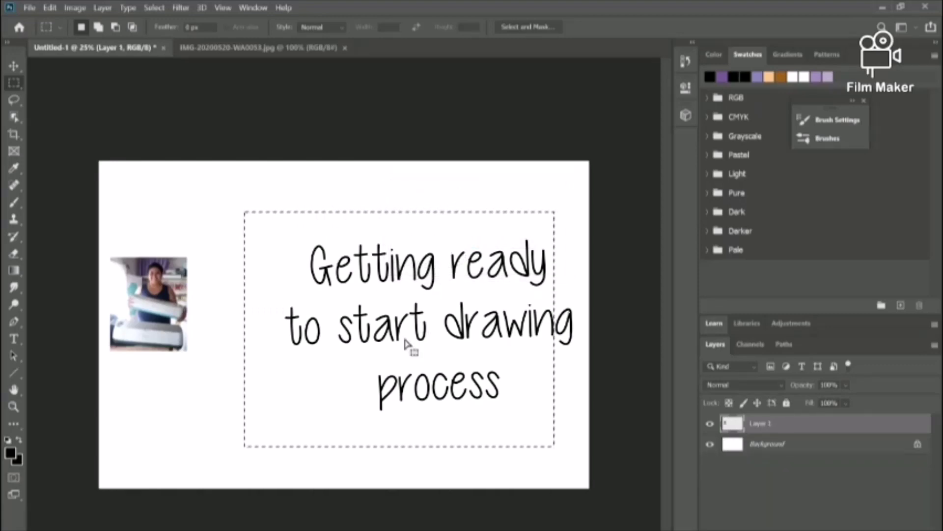
pyautogui.click(449, 170)
pyautogui.moveTo(355, 331)
pyautogui.mouseDown()
pyautogui.moveTo(406, 293)
pyautogui.moveTo(433, 324)
pyautogui.mouseUp()
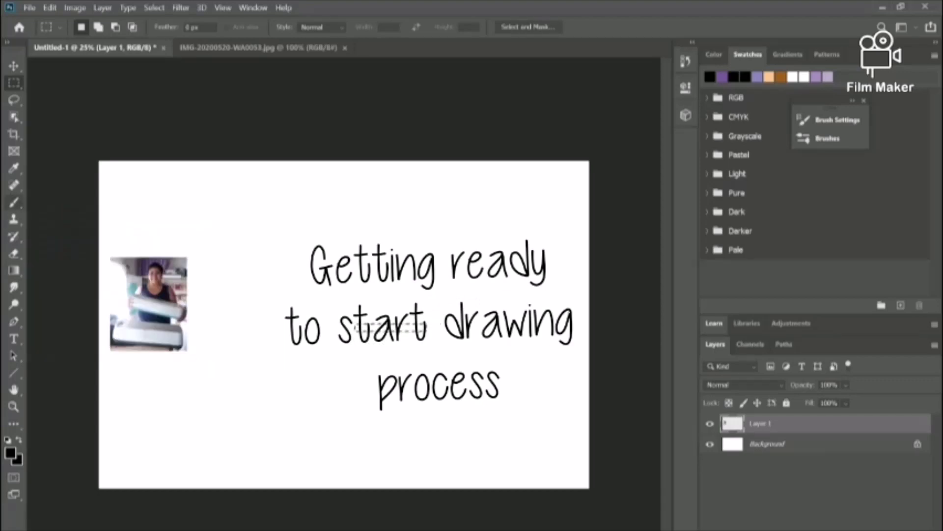
# Activate the Brush tool and examine the brush presets in the general and Dry Media Brushes groups
pyautogui.press('b')
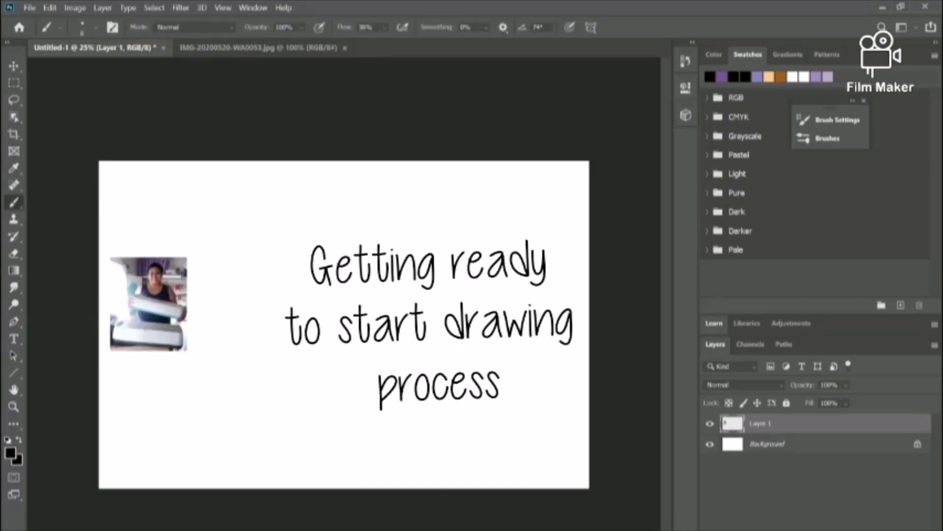
pyautogui.click(81, 27)
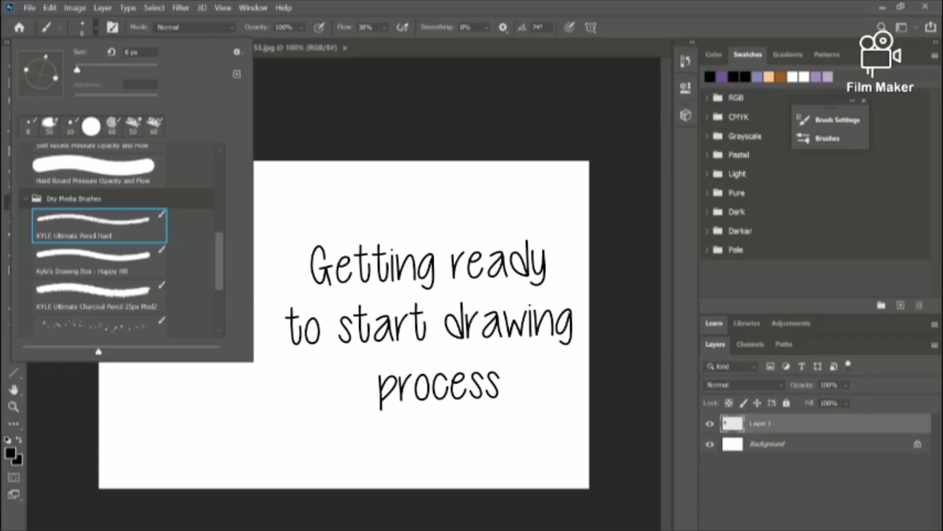
pyautogui.scroll(-4, 118, 241)
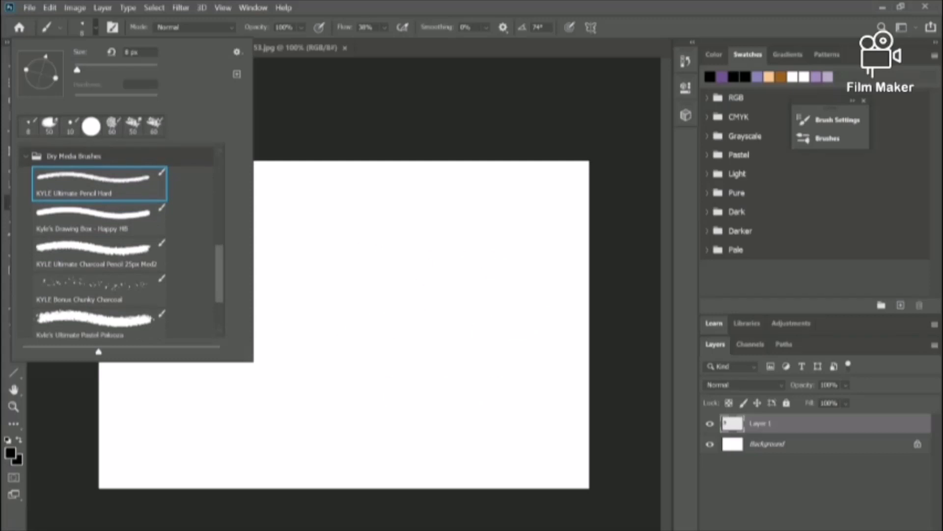
pyautogui.scroll(-3, 118, 241)
pyautogui.scroll(-4, 118, 241)
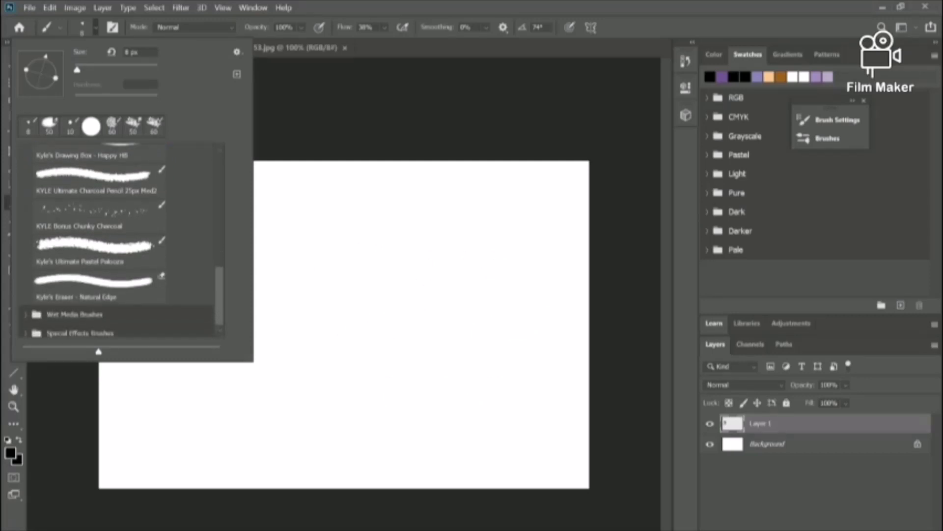
pyautogui.scroll(10, 118, 241)
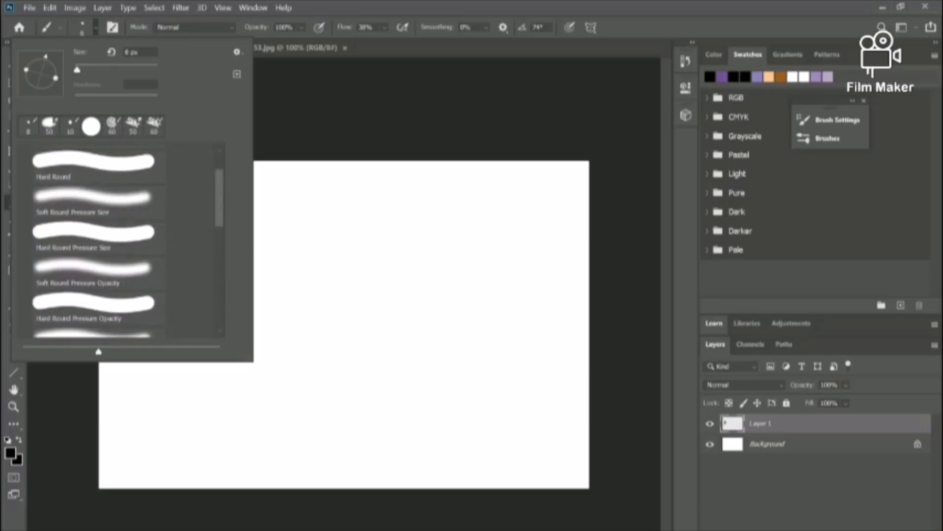
pyautogui.scroll(-15, 118, 240)
pyautogui.scroll(-3, 118, 241)
pyautogui.scroll(5, 118, 241)
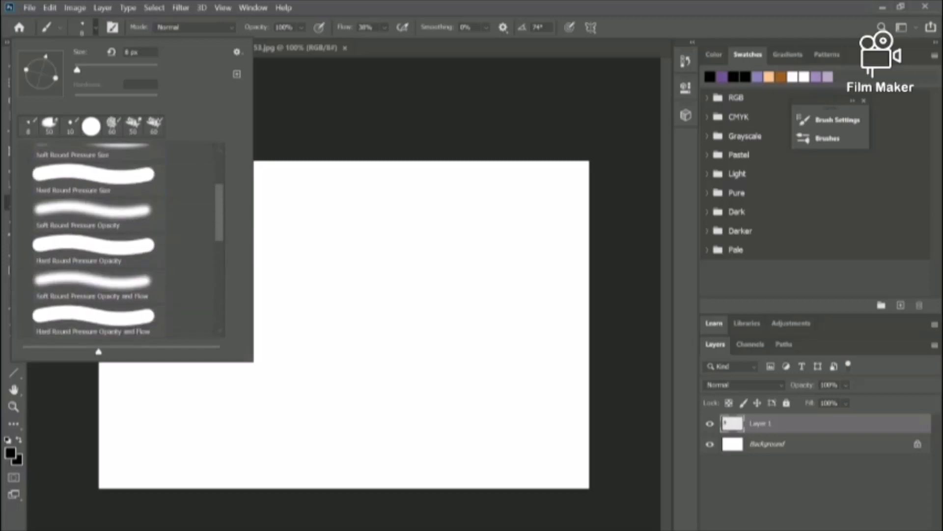
pyautogui.scroll(3, 118, 240)
pyautogui.scroll(-4, 118, 240)
pyautogui.scroll(3, 118, 241)
pyautogui.scroll(-2, 118, 240)
pyautogui.press('Escape')
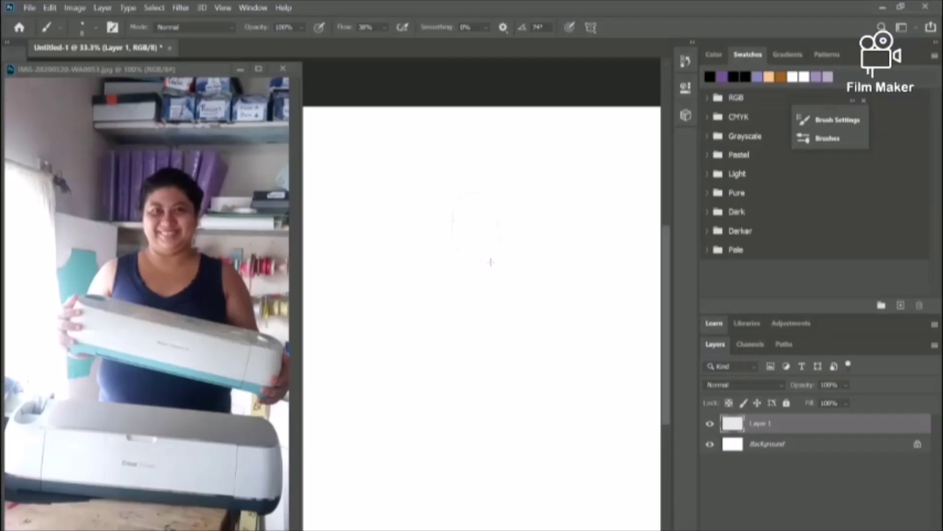
# Sketch faint guide shapes for the neck, shoulders, arms and held machine on Layer 1, following the reference photo
pyautogui.moveTo(519, 283)
pyautogui.mouseDown()
pyautogui.moveTo(524, 309)
pyautogui.moveTo(521, 282)
pyautogui.mouseUp()
pyautogui.moveTo(423, 287)
pyautogui.mouseDown()
pyautogui.moveTo(419, 316)
pyautogui.moveTo(425, 287)
pyautogui.mouseUp()
pyautogui.moveTo(538, 330); pyautogui.dragTo(534, 377)
pyautogui.moveTo(409, 330)
pyautogui.mouseDown()
pyautogui.moveTo(406, 352)
pyautogui.moveTo(428, 360)
pyautogui.mouseUp()
pyautogui.moveTo(403, 356); pyautogui.dragTo(416, 367)
pyautogui.moveTo(463, 256); pyautogui.dragTo(459, 275)
pyautogui.moveTo(497, 335)
pyautogui.mouseDown()
pyautogui.moveTo(559, 352)
pyautogui.moveTo(569, 381)
pyautogui.moveTo(495, 370)
pyautogui.moveTo(549, 357)
pyautogui.moveTo(434, 323)
pyautogui.moveTo(423, 353)
pyautogui.mouseUp()
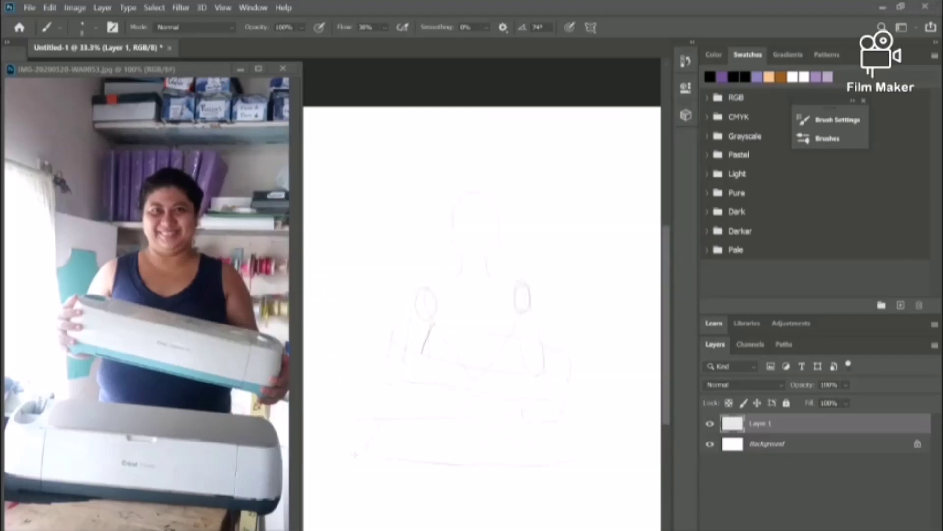
# Sketch the lower machine's base, the arm outlines and darker edges for the machine held in the figure's hands
pyautogui.moveTo(503, 518); pyautogui.dragTo(593, 511)
pyautogui.moveTo(336, 497); pyautogui.dragTo(351, 522)
pyautogui.moveTo(422, 290); pyautogui.dragTo(404, 322)
pyautogui.moveTo(392, 335); pyautogui.dragTo(511, 363)
pyautogui.moveTo(422, 353); pyautogui.dragTo(418, 383)
pyautogui.moveTo(541, 369); pyautogui.dragTo(536, 404)
pyautogui.moveTo(581, 376); pyautogui.dragTo(575, 405)
pyautogui.moveTo(418, 379); pyautogui.dragTo(533, 399)
pyautogui.moveTo(550, 370); pyautogui.dragTo(545, 405)
pyautogui.moveTo(417, 344)
pyautogui.mouseDown()
pyautogui.moveTo(547, 344)
pyautogui.moveTo(570, 364)
pyautogui.mouseUp()
pyautogui.moveTo(549, 343); pyautogui.dragTo(546, 399)
pyautogui.moveTo(401, 328); pyautogui.dragTo(424, 335)
pyautogui.moveTo(523, 282); pyautogui.dragTo(529, 328)
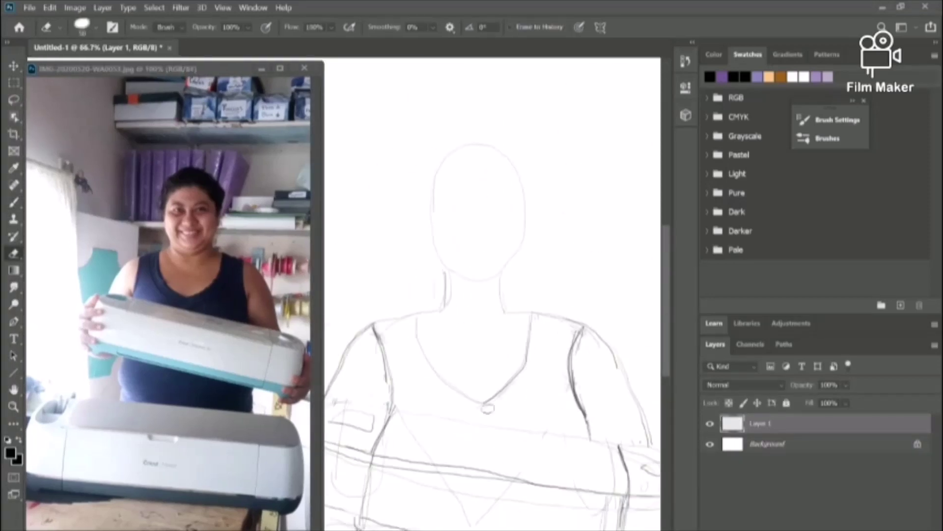
# Erase stray lines around the figure's hand beside the held machine and sketch the lower machine's foot and oval detail
pyautogui.hscroll(-3, 488, 409)
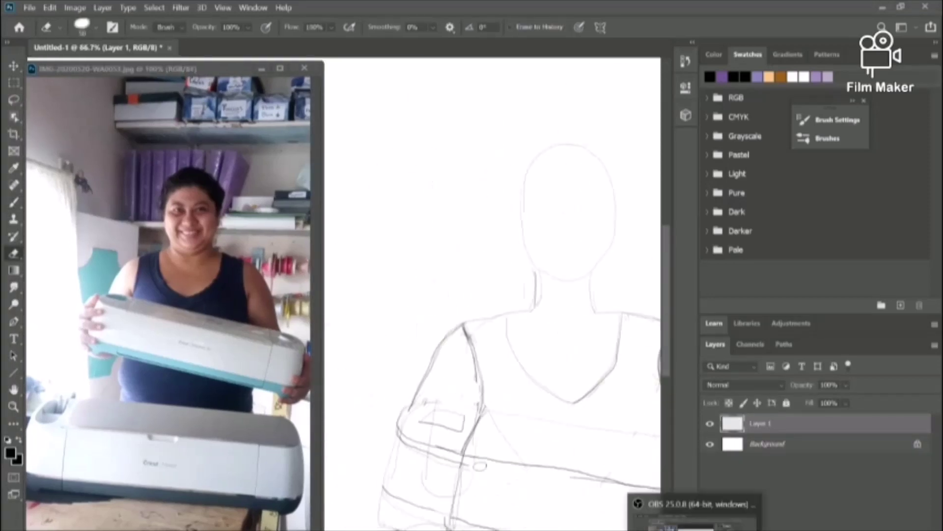
pyautogui.moveTo(403, 442); pyautogui.dragTo(452, 474)
pyautogui.hotkey('ctrl', '-')
pyautogui.hotkey('ctrl', '-')
pyautogui.press('b')
pyautogui.moveTo(346, 498); pyautogui.dragTo(383, 501)
pyautogui.press('e')
pyautogui.press('b')
pyautogui.moveTo(356, 440); pyautogui.dragTo(378, 428)
# Refine the hand and fingers gripping the end of the held machine that lies above the oval detail
pyautogui.scroll(-2, 492, 314)
pyautogui.press('e')
pyautogui.scroll(1, 491, 315)
pyautogui.press('b')
pyautogui.moveTo(395, 354); pyautogui.dragTo(430, 355)
pyautogui.moveTo(399, 315); pyautogui.dragTo(418, 324)
pyautogui.moveTo(410, 290); pyautogui.dragTo(406, 307)
pyautogui.hscroll(3, 491, 315)
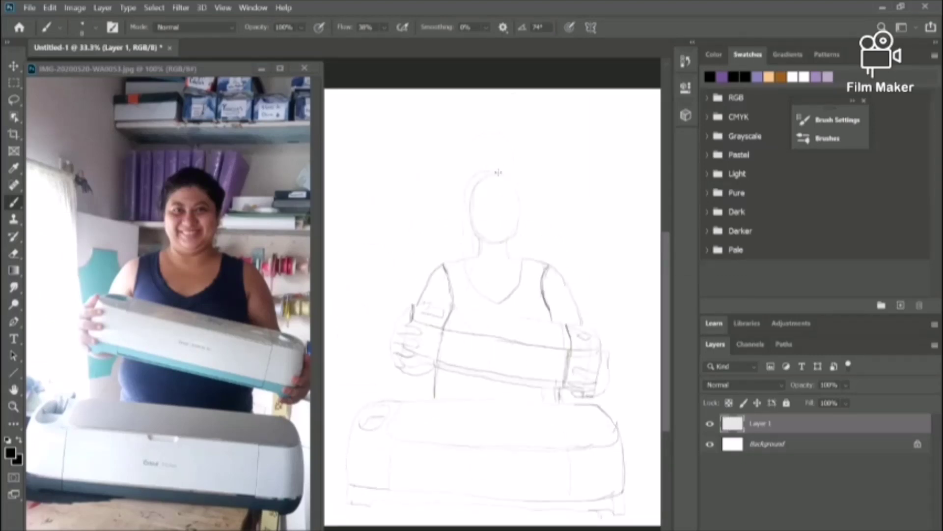
# Sketch long straight hair falling from a centre parting on both sides of the head, and reinforce the upper-arm lines
pyautogui.moveTo(491, 173)
pyautogui.mouseDown()
pyautogui.moveTo(522, 215)
pyautogui.moveTo(530, 291)
pyautogui.mouseUp()
pyautogui.moveTo(479, 177); pyautogui.dragTo(456, 289)
pyautogui.moveTo(459, 229); pyautogui.dragTo(461, 285)
pyautogui.moveTo(528, 230); pyautogui.dragTo(531, 300)
pyautogui.moveTo(521, 173); pyautogui.dragTo(536, 304)
pyautogui.moveTo(461, 248); pyautogui.dragTo(460, 303)
pyautogui.moveTo(455, 244); pyautogui.dragTo(447, 297)
pyautogui.moveTo(532, 197); pyautogui.dragTo(533, 308)
pyautogui.moveTo(531, 241); pyautogui.dragTo(542, 309)
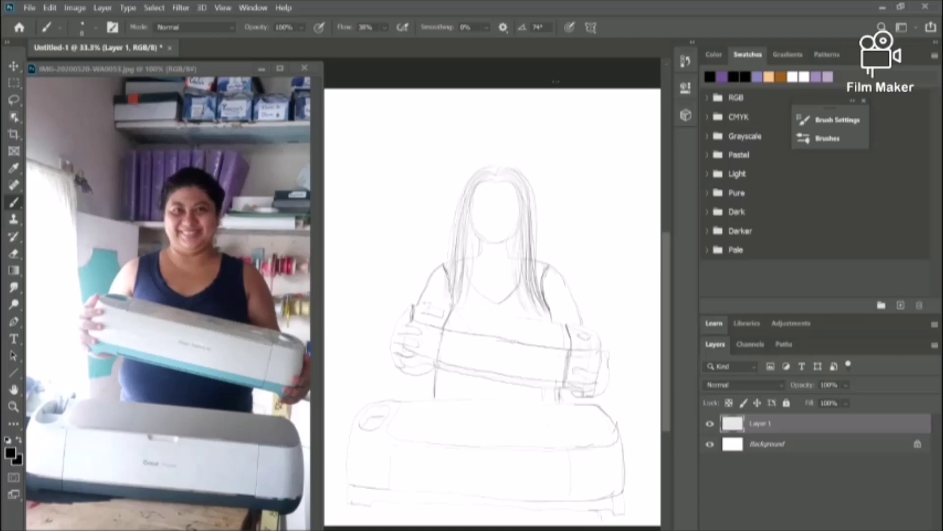
pyautogui.moveTo(560, 266); pyautogui.dragTo(582, 322)
pyautogui.moveTo(450, 271); pyautogui.dragTo(445, 306)
# Draw a vertical centre line and four horizontal guide lines across the face for placing the features
pyautogui.hotkey('ctrl', '+')
pyautogui.hotkey('ctrl', '+')
pyautogui.hotkey('ctrl', '+')
pyautogui.moveTo(344, 530); pyautogui.dragTo(432, 530)
pyautogui.moveTo(667, 322)
pyautogui.mouseDown()
pyautogui.moveTo(667, 232)
pyautogui.moveTo(666, 256)
pyautogui.mouseUp()
pyautogui.moveTo(439, 178); pyautogui.dragTo(436, 381)
pyautogui.moveTo(557, 253); pyautogui.dragTo(382, 255)
pyautogui.moveTo(555, 212); pyautogui.dragTo(374, 213)
pyautogui.moveTo(560, 292); pyautogui.dragTo(383, 294)
pyautogui.moveTo(537, 324); pyautogui.dragTo(383, 324)
# Sketch both eyebrows and the upper and lower outlines of the eyes along the facial guide lines
pyautogui.moveTo(456, 211); pyautogui.dragTo(500, 212)
pyautogui.moveTo(372, 212)
pyautogui.mouseDown()
pyautogui.moveTo(506, 211)
pyautogui.moveTo(417, 213)
pyautogui.mouseUp()
pyautogui.moveTo(361, 240); pyautogui.dragTo(503, 239)
pyautogui.moveTo(444, 240); pyautogui.dragTo(536, 239)
pyautogui.moveTo(463, 239)
pyautogui.mouseDown()
pyautogui.moveTo(471, 230)
pyautogui.moveTo(501, 240)
pyautogui.mouseUp()
pyautogui.moveTo(369, 241); pyautogui.dragTo(412, 240)
# Sketch the nose with its tip, bridge and nostril around the vertical centre line
pyautogui.moveTo(426, 284); pyautogui.dragTo(447, 286)
pyautogui.moveTo(443, 221)
pyautogui.mouseDown()
pyautogui.moveTo(450, 264)
pyautogui.moveTo(421, 273)
pyautogui.moveTo(449, 286)
pyautogui.mouseUp()
pyautogui.moveTo(418, 275); pyautogui.dragTo(427, 290)
# Darken the outlines of both eyes and draw their irises
pyautogui.moveTo(461, 240); pyautogui.dragTo(501, 239)
pyautogui.rightClick(376, 238)
pyautogui.click(375, 238)
pyautogui.moveTo(410, 239); pyautogui.dragTo(369, 240)
pyautogui.moveTo(474, 229); pyautogui.dragTo(473, 244)
pyautogui.moveTo(485, 228); pyautogui.dragTo(488, 244)
pyautogui.moveTo(383, 230)
pyautogui.mouseDown()
pyautogui.moveTo(381, 247)
pyautogui.moveTo(396, 249)
pyautogui.mouseUp()
# Reinforce the jaw and chin contour on both sides of the face and go over the eye outlines again
pyautogui.moveTo(441, 361); pyautogui.dragTo(501, 327)
pyautogui.moveTo(394, 342)
pyautogui.mouseDown()
pyautogui.moveTo(435, 360)
pyautogui.moveTo(369, 301)
pyautogui.mouseUp()
pyautogui.moveTo(461, 238); pyautogui.dragTo(505, 239)
pyautogui.moveTo(366, 241)
pyautogui.mouseDown()
pyautogui.moveTo(382, 229)
pyautogui.moveTo(412, 238)
pyautogui.mouseUp()
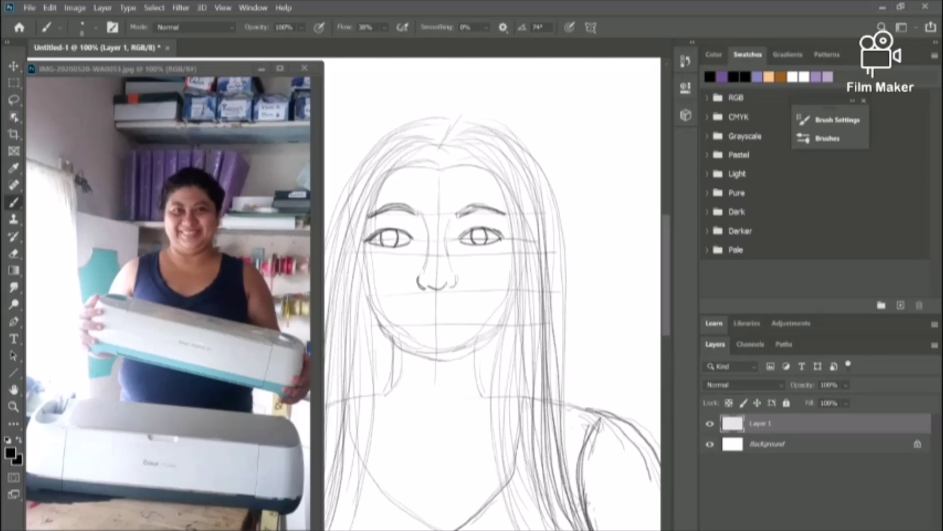
# Sketch the mouth opening and the contour of the upper lip below the nose
pyautogui.moveTo(442, 312)
pyautogui.mouseDown()
pyautogui.moveTo(432, 313)
pyautogui.moveTo(477, 324)
pyautogui.moveTo(400, 325)
pyautogui.mouseUp()
pyautogui.hotkey('ctrl', 'z')
pyautogui.moveTo(435, 321); pyautogui.dragTo(422, 323)
pyautogui.moveTo(473, 321)
pyautogui.mouseDown()
pyautogui.moveTo(423, 333)
pyautogui.moveTo(402, 324)
pyautogui.moveTo(471, 319)
pyautogui.mouseUp()
pyautogui.moveTo(458, 316); pyautogui.dragTo(475, 319)
pyautogui.moveTo(408, 322); pyautogui.dragTo(428, 314)
# Sketch the smile lines beside the mouth and complete the lips around the row of teeth
pyautogui.moveTo(463, 283); pyautogui.dragTo(478, 315)
pyautogui.moveTo(412, 287)
pyautogui.mouseDown()
pyautogui.moveTo(401, 323)
pyautogui.moveTo(438, 334)
pyautogui.mouseUp()
pyautogui.moveTo(444, 322)
pyautogui.mouseDown()
pyautogui.moveTo(444, 335)
pyautogui.moveTo(464, 332)
pyautogui.mouseUp()
pyautogui.moveTo(425, 322)
pyautogui.mouseDown()
pyautogui.moveTo(439, 334)
pyautogui.moveTo(400, 324)
pyautogui.mouseUp()
pyautogui.moveTo(475, 321); pyautogui.dragTo(402, 325)
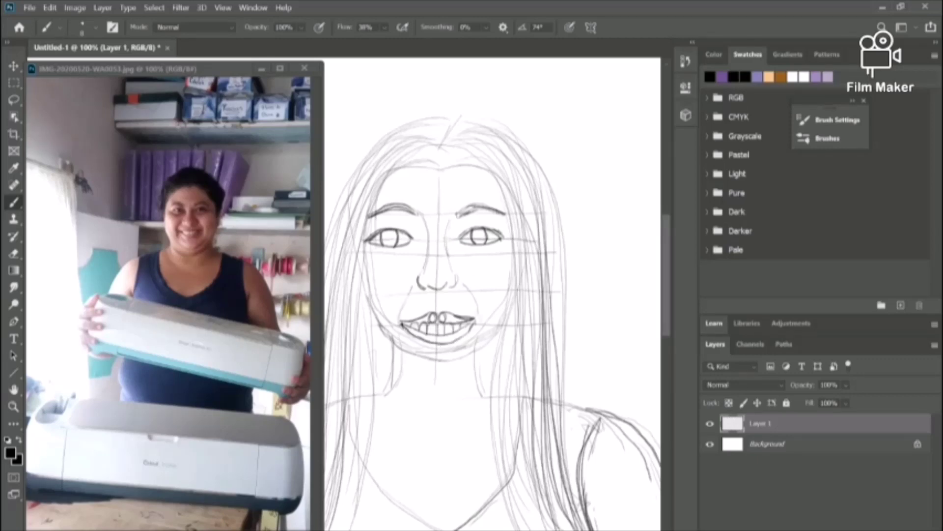
pyautogui.moveTo(460, 322); pyautogui.dragTo(400, 326)
# Go over the jaw and chin contour on both sides of the face
pyautogui.moveTo(499, 338); pyautogui.dragTo(453, 360)
pyautogui.moveTo(367, 312)
pyautogui.mouseDown()
pyautogui.moveTo(400, 351)
pyautogui.moveTo(424, 357)
pyautogui.mouseUp()
pyautogui.hotkey('ctrl', '-')
pyautogui.hotkey('ctrl', '-')
pyautogui.hotkey('ctrl', '-')
pyautogui.hotkey('ctrl', '-')
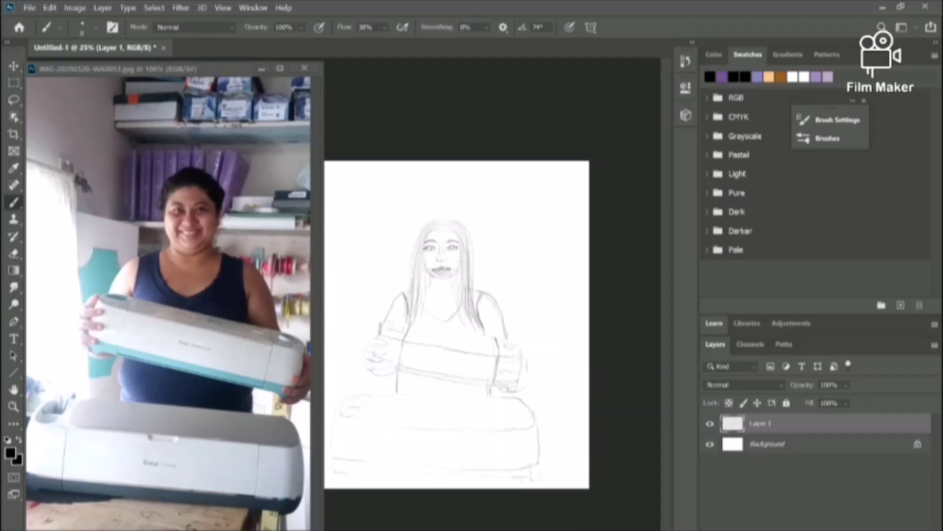
# Add long hair strands beside the face and go over the hair outline around the crown
pyautogui.hotkey('ctrl', '+')
pyautogui.hotkey('ctrl', '+')
pyautogui.hotkey('ctrl', '+')
pyautogui.moveTo(589, 197); pyautogui.dragTo(458, 367)
pyautogui.moveTo(552, 265); pyautogui.dragTo(573, 486)
pyautogui.moveTo(525, 245); pyautogui.dragTo(584, 508)
pyautogui.moveTo(515, 214); pyautogui.dragTo(565, 480)
pyautogui.moveTo(467, 212)
pyautogui.mouseDown()
pyautogui.moveTo(396, 399)
pyautogui.moveTo(411, 271)
pyautogui.mouseUp()
pyautogui.moveTo(498, 213); pyautogui.dragTo(550, 264)
pyautogui.moveTo(489, 232); pyautogui.dragTo(535, 248)
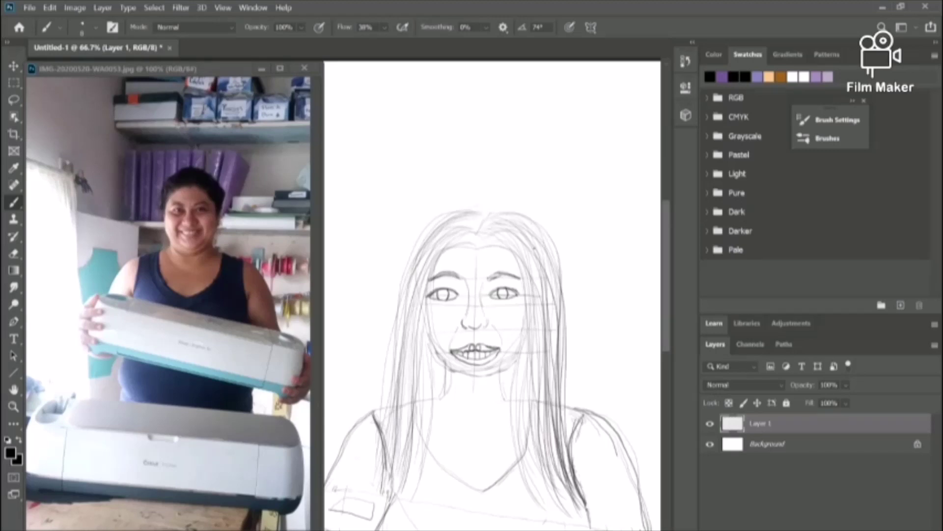
# Erase the horizontal guide lines crossing the face and the surplus strokes along the jaw with the Eraser
pyautogui.moveTo(534, 374); pyautogui.dragTo(470, 314)
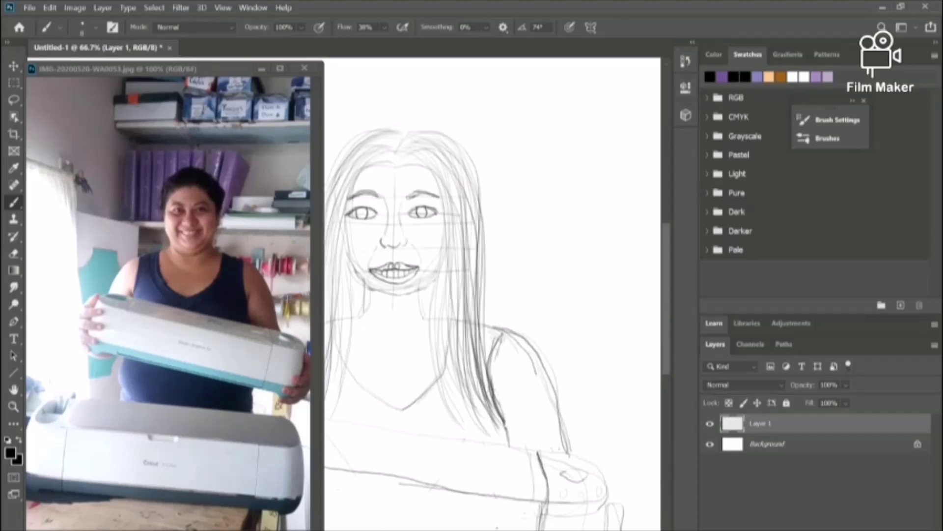
pyautogui.hotkey('ctrl', '+')
pyautogui.click(14, 253)
pyautogui.click(96, 28)
pyautogui.moveTo(474, 232)
pyautogui.mouseDown()
pyautogui.moveTo(446, 265)
pyautogui.moveTo(397, 264)
pyautogui.moveTo(362, 205)
pyautogui.mouseUp()
pyautogui.moveTo(461, 246); pyautogui.dragTo(475, 228)
pyautogui.hotkey('ctrl', '-')
pyautogui.hotkey('ctrl', '-')
pyautogui.hotkey('ctrl', '-')
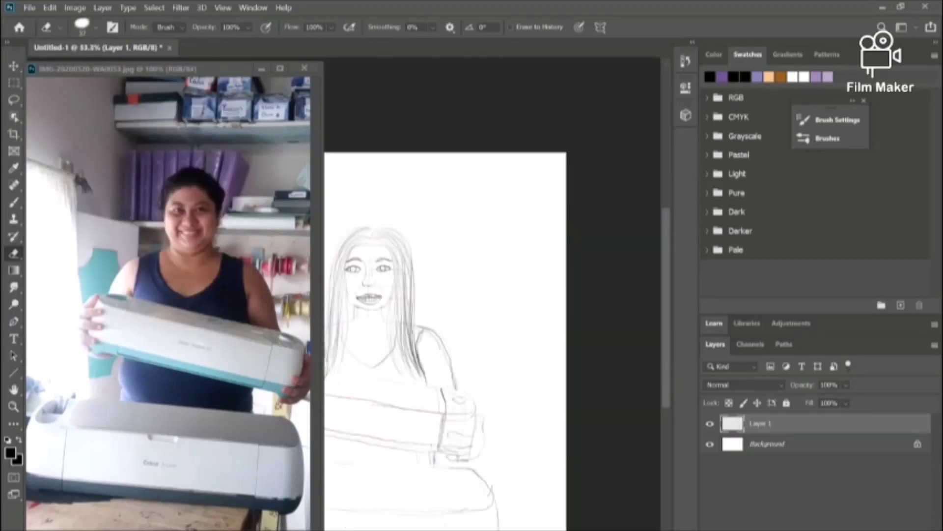
# Redraw the chin contour and both sides of the neck with the Brush
pyautogui.scroll(-2, 488, 295)
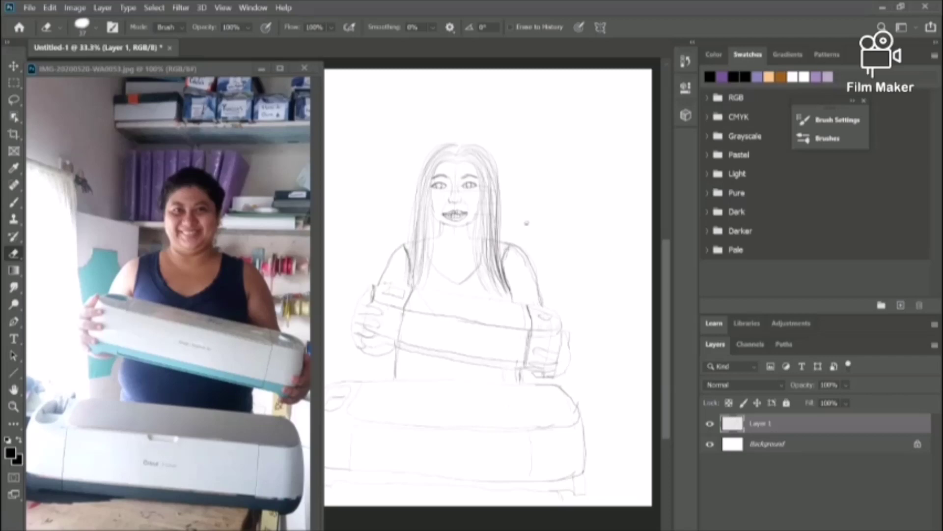
pyautogui.hscroll(2, 595, 352)
pyautogui.hotkey('ctrl', '+')
pyautogui.hotkey('ctrl', '+')
pyautogui.hscroll(-3, 540, 347)
pyautogui.scroll(4, 489, 344)
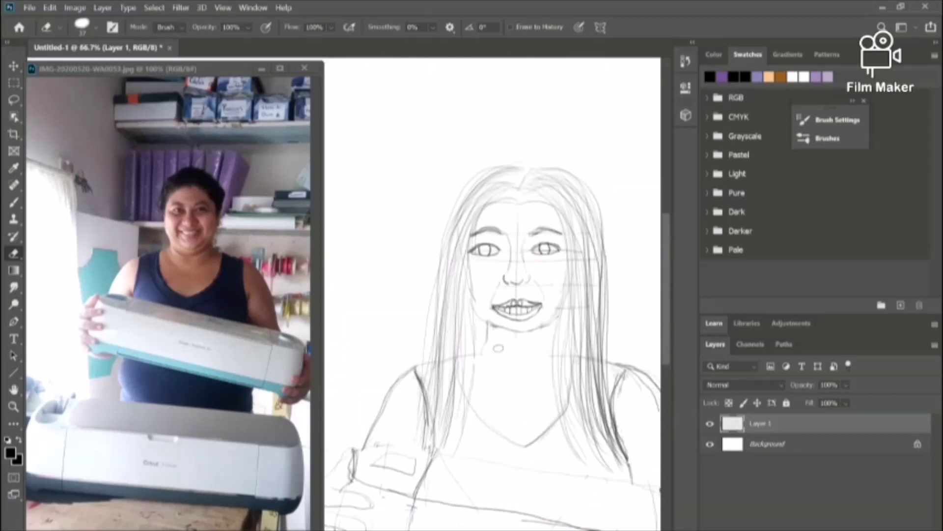
pyautogui.press('b')
pyautogui.moveTo(551, 324); pyautogui.dragTo(549, 355)
pyautogui.moveTo(485, 320)
pyautogui.mouseDown()
pyautogui.moveTo(482, 353)
pyautogui.moveTo(529, 338)
pyautogui.moveTo(561, 312)
pyautogui.mouseUp()
pyautogui.moveTo(518, 338); pyautogui.dragTo(549, 329)
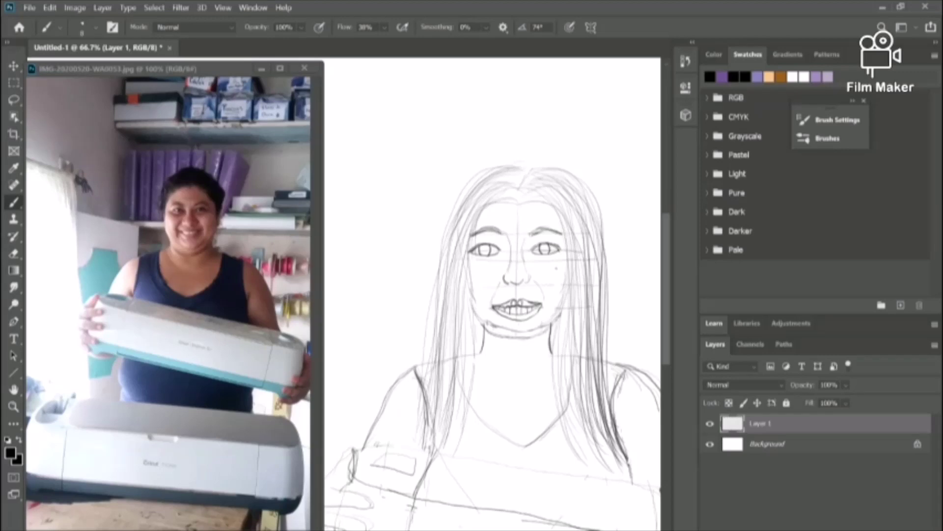
# Set the Eraser size to 17 and erase the stray marks at both ends of the chin line
pyautogui.press('e')
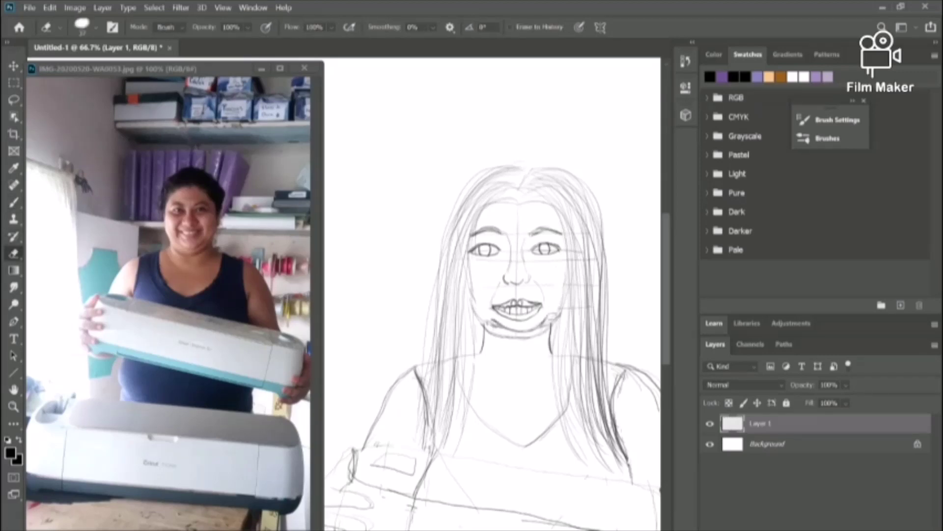
pyautogui.click(96, 28)
pyautogui.moveTo(83, 71); pyautogui.dragTo(80, 71)
pyautogui.click(543, 327)
pyautogui.moveTo(488, 323); pyautogui.dragTo(499, 325)
# Widen the reference photo window and erase the vertical centre guide line from the forehead to the nose
pyautogui.moveTo(324, 294); pyautogui.dragTo(353, 294)
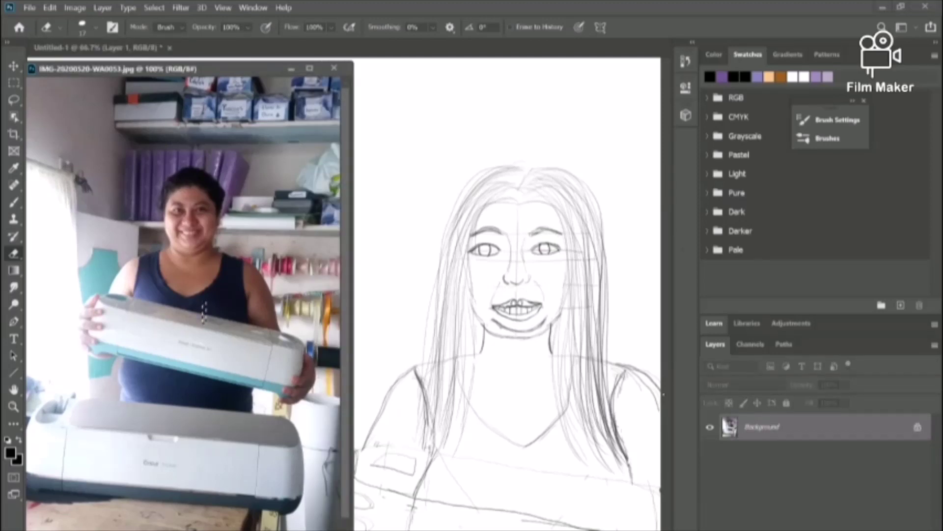
pyautogui.moveTo(666, 295); pyautogui.dragTo(666, 309)
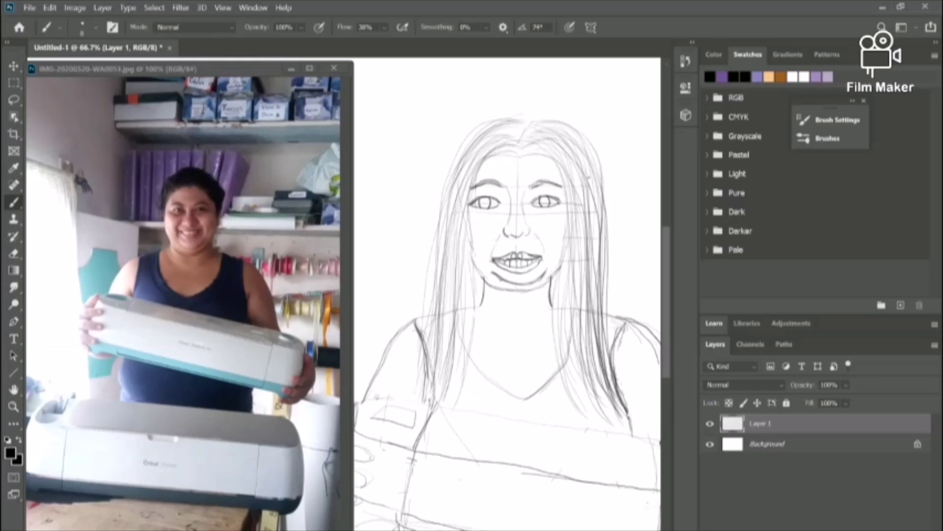
pyautogui.moveTo(518, 164)
pyautogui.mouseDown()
pyautogui.moveTo(526, 154)
pyautogui.moveTo(550, 156)
pyautogui.moveTo(518, 220)
pyautogui.mouseUp()
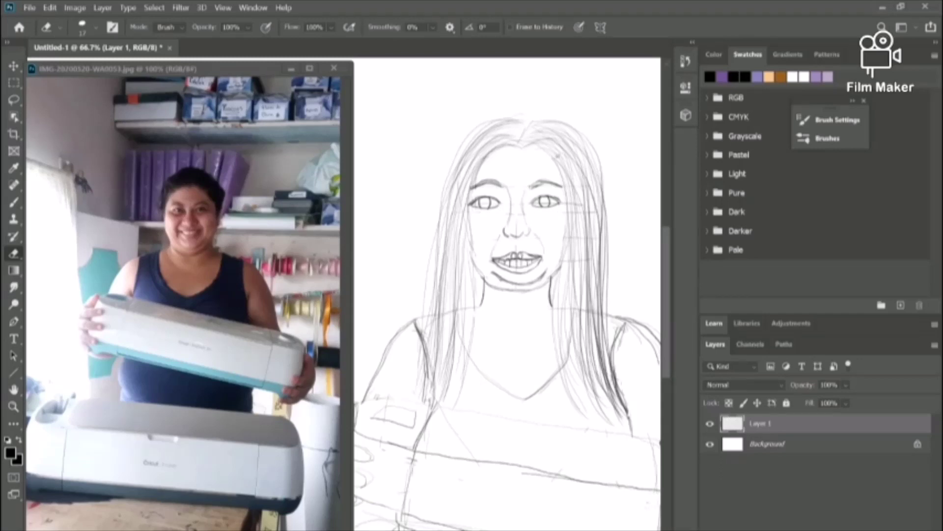
# Erase stray strokes around the mouth and go over the lip line again with the Brush
pyautogui.hotkey('ctrl', '+')
pyautogui.hotkey('ctrl', '+')
pyautogui.hscroll(5, 511, 295)
pyautogui.scroll(4, 511, 294)
pyautogui.moveTo(532, 330)
pyautogui.mouseDown()
pyautogui.moveTo(440, 336)
pyautogui.moveTo(457, 335)
pyautogui.mouseUp()
pyautogui.click(14, 203)
pyautogui.moveTo(543, 325); pyautogui.dragTo(592, 331)
pyautogui.moveTo(487, 329); pyautogui.dragTo(591, 339)
pyautogui.moveTo(437, 330); pyautogui.dragTo(446, 346)
# Thicken the eyebrow on the left side of the face
pyautogui.scroll(-3, 613, 255)
pyautogui.scroll(2, 614, 197)
pyautogui.hscroll(-5, 540, 314)
pyautogui.scroll(1, 516, 329)
pyautogui.moveTo(496, 181)
pyautogui.mouseDown()
pyautogui.moveTo(444, 202)
pyautogui.moveTo(546, 200)
pyautogui.mouseUp()
pyautogui.moveTo(520, 181); pyautogui.dragTo(548, 194)
# Thicken and darken the eyebrow on the right side of the face
pyautogui.hscroll(5, 545, 206)
pyautogui.moveTo(371, 197); pyautogui.dragTo(434, 182)
pyautogui.moveTo(410, 180); pyautogui.dragTo(468, 196)
pyautogui.moveTo(378, 193); pyautogui.dragTo(407, 180)
pyautogui.moveTo(413, 186); pyautogui.dragTo(466, 202)
pyautogui.moveTo(372, 196); pyautogui.dragTo(431, 182)
pyautogui.moveTo(446, 190); pyautogui.dragTo(469, 196)
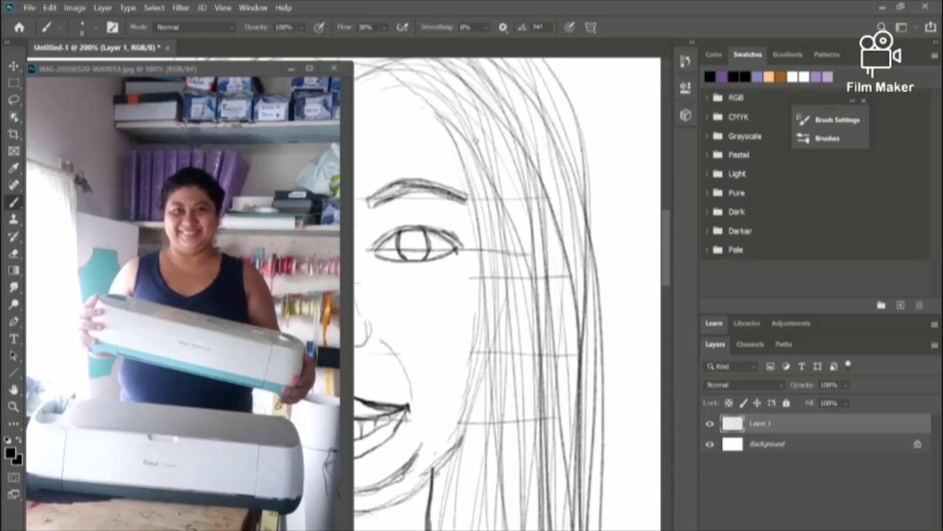
# Sketch a wavy trim line along the V-neckline of the top
pyautogui.hotkey('ctrl', '-')
pyautogui.hotkey('ctrl', '-')
pyautogui.hotkey('ctrl', '-')
pyautogui.hscroll(-4, 541, 315)
pyautogui.scroll(-4, 657, 298)
pyautogui.scroll(1, 657, 299)
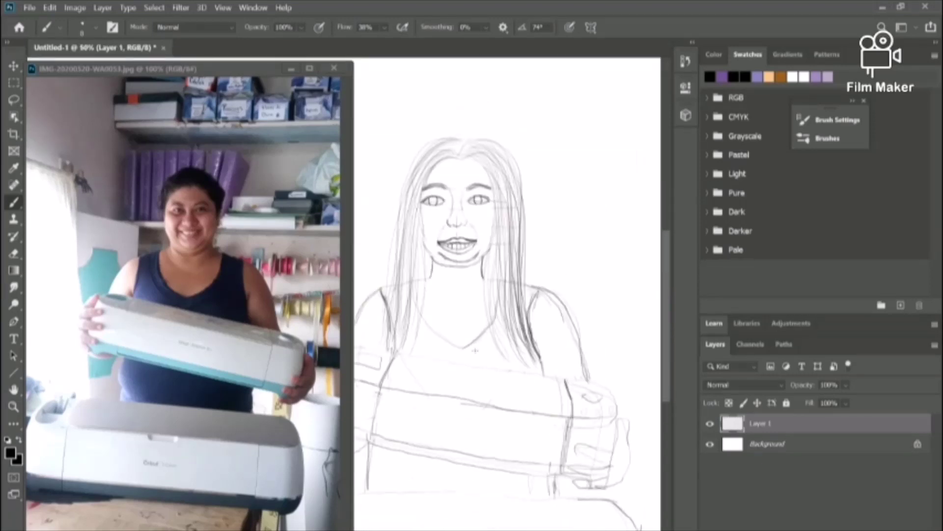
pyautogui.moveTo(422, 332)
pyautogui.mouseDown()
pyautogui.moveTo(464, 358)
pyautogui.moveTo(494, 338)
pyautogui.mouseUp()
pyautogui.moveTo(488, 326)
pyautogui.mouseDown()
pyautogui.moveTo(467, 346)
pyautogui.moveTo(424, 317)
pyautogui.mouseUp()
# Add darker strands to the hair falling on both sides of the neck
pyautogui.moveTo(426, 274); pyautogui.dragTo(416, 347)
pyautogui.moveTo(513, 264); pyautogui.dragTo(519, 335)
pyautogui.moveTo(514, 213); pyautogui.dragTo(521, 327)
pyautogui.hotkey('ctrl', '-')
pyautogui.hotkey('ctrl', '-')
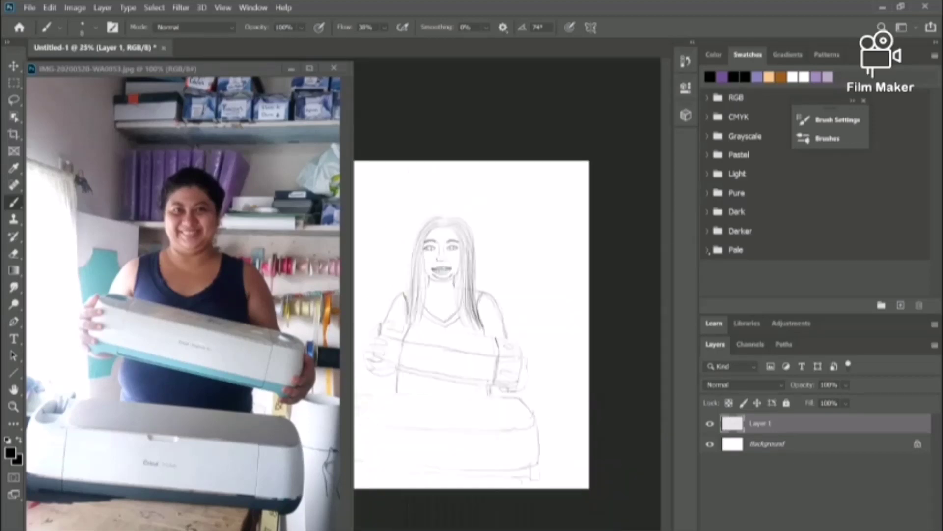
# Shrink the reference photo window and add short lines around the neck
pyautogui.moveTo(353, 529); pyautogui.dragTo(318, 510)
pyautogui.hotkey('ctrl', '+')
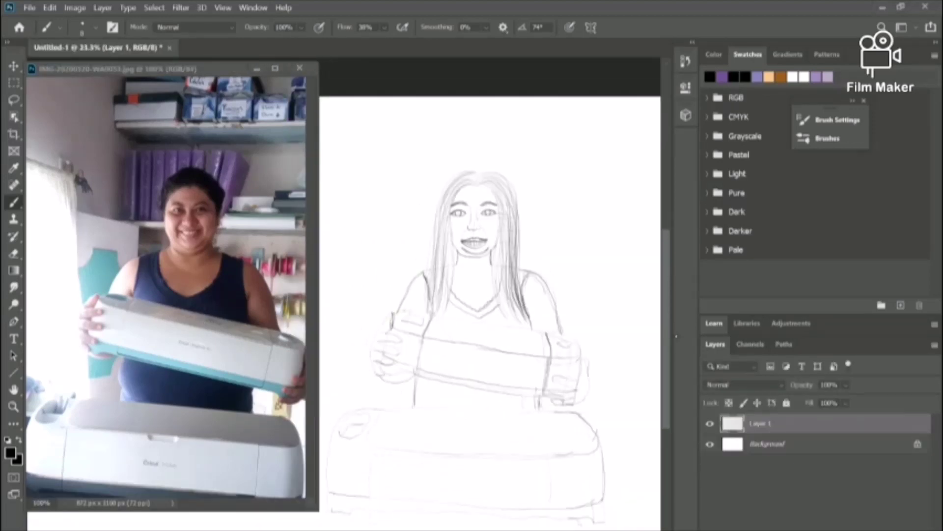
pyautogui.hotkey('ctrl', '+')
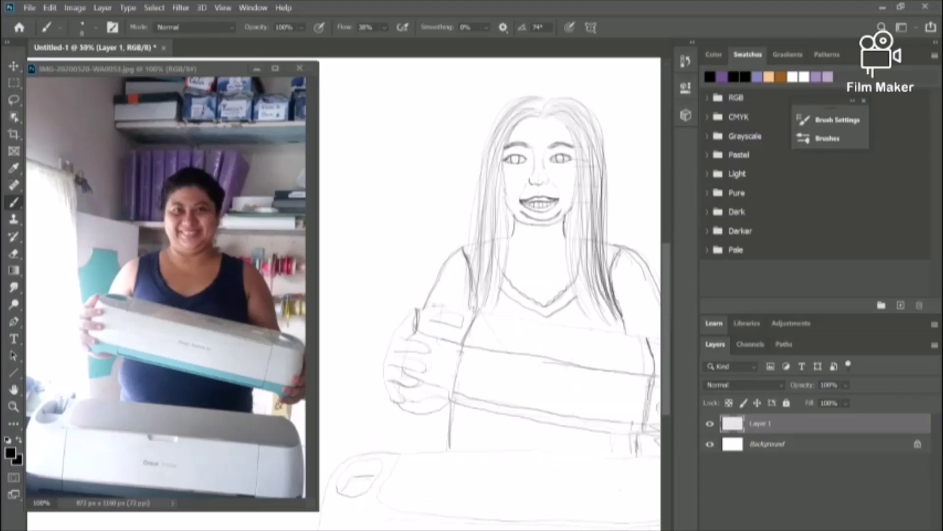
pyautogui.moveTo(513, 242); pyautogui.dragTo(520, 258)
pyautogui.moveTo(511, 246); pyautogui.dragTo(509, 336)
# Shade the irises and pupils of both eyes, leaving a small highlight in each
pyautogui.hotkey('ctrl', '+')
pyautogui.hotkey('ctrl', '+')
pyautogui.moveTo(655, 305); pyautogui.dragTo(340, 425)
pyautogui.hotkey('ctrl', '+')
pyautogui.moveTo(542, 315); pyautogui.dragTo(546, 317)
pyautogui.moveTo(362, 316); pyautogui.dragTo(364, 317)
pyautogui.moveTo(550, 322)
pyautogui.mouseDown()
pyautogui.moveTo(544, 332)
pyautogui.moveTo(554, 315)
pyautogui.moveTo(564, 336)
pyautogui.mouseUp()
pyautogui.moveTo(368, 326)
pyautogui.mouseDown()
pyautogui.moveTo(387, 340)
pyautogui.moveTo(386, 324)
pyautogui.mouseUp()
pyautogui.moveTo(386, 317); pyautogui.dragTo(372, 336)
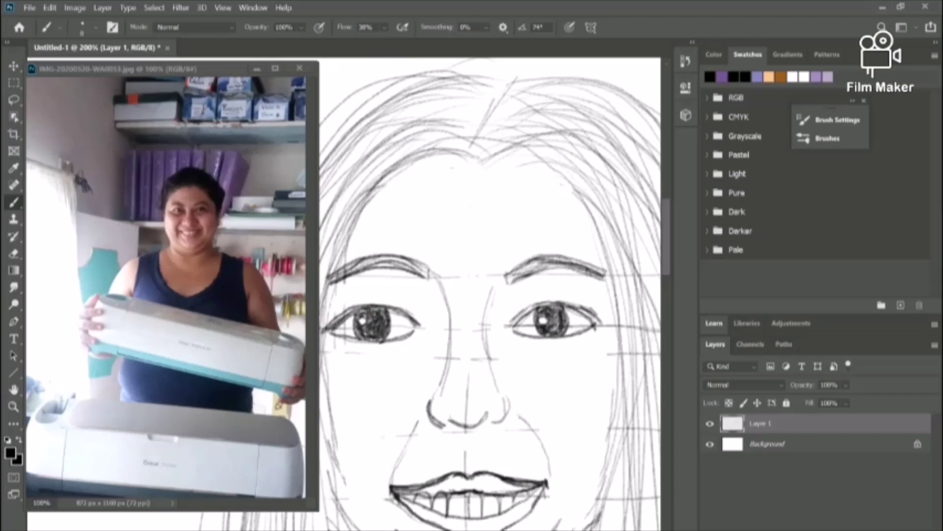
# Sketch the lower edge of the teeth inside the smile
pyautogui.hotkey('ctrl', '-')
pyautogui.hotkey('ctrl', '-')
pyautogui.moveTo(377, 290); pyautogui.dragTo(468, 245)
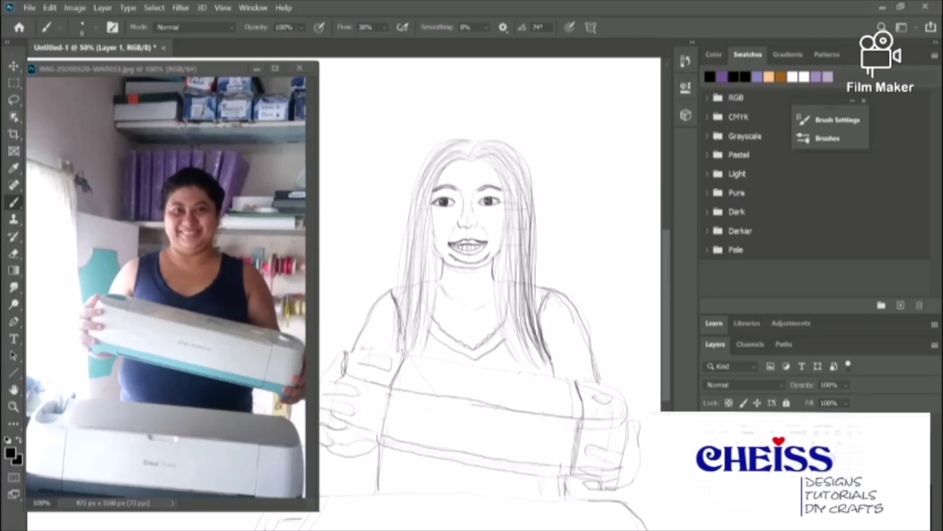
pyautogui.scroll(3, 491, 295)
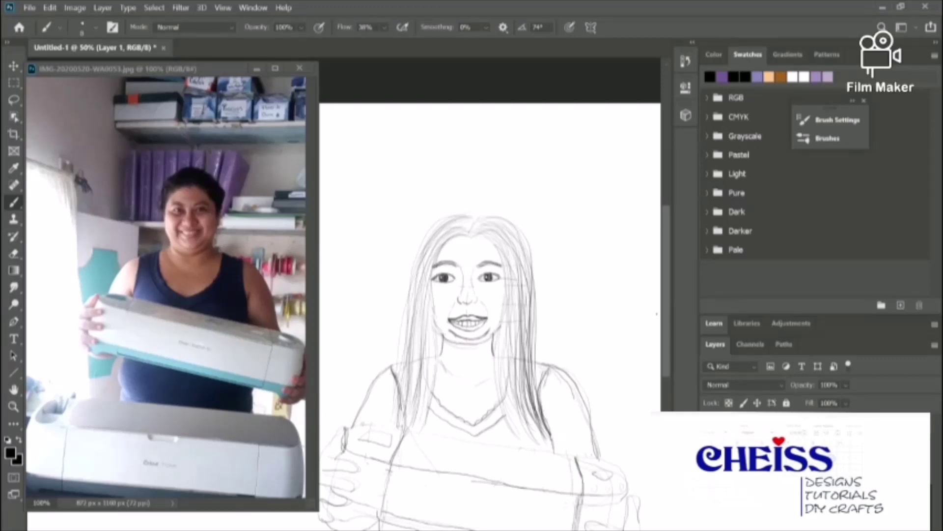
pyautogui.scroll(2, 436, 324)
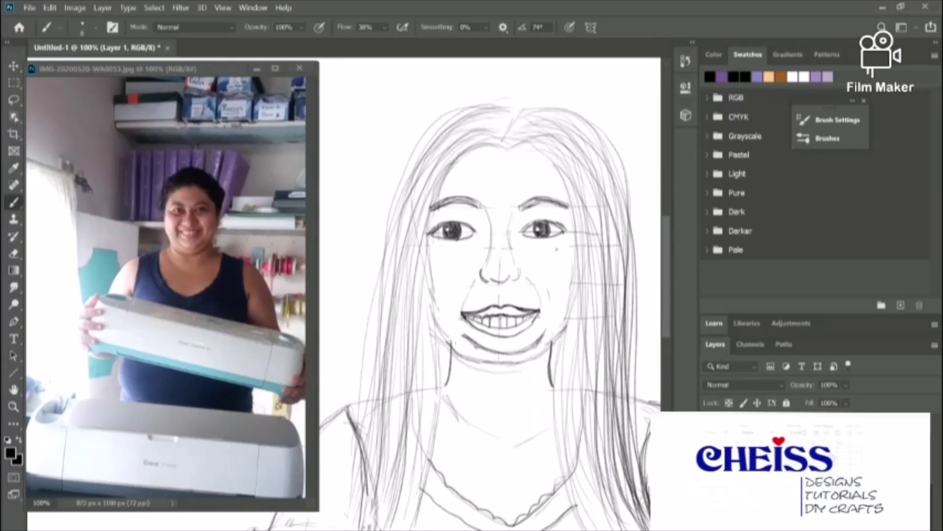
pyautogui.hotkey('ctrl', '+')
pyautogui.hscroll(5, 556, 288)
pyautogui.moveTo(396, 321); pyautogui.dragTo(485, 321)
pyautogui.moveTo(478, 320)
pyautogui.mouseDown()
pyautogui.moveTo(394, 323)
pyautogui.moveTo(424, 334)
pyautogui.mouseUp()
pyautogui.press('e')
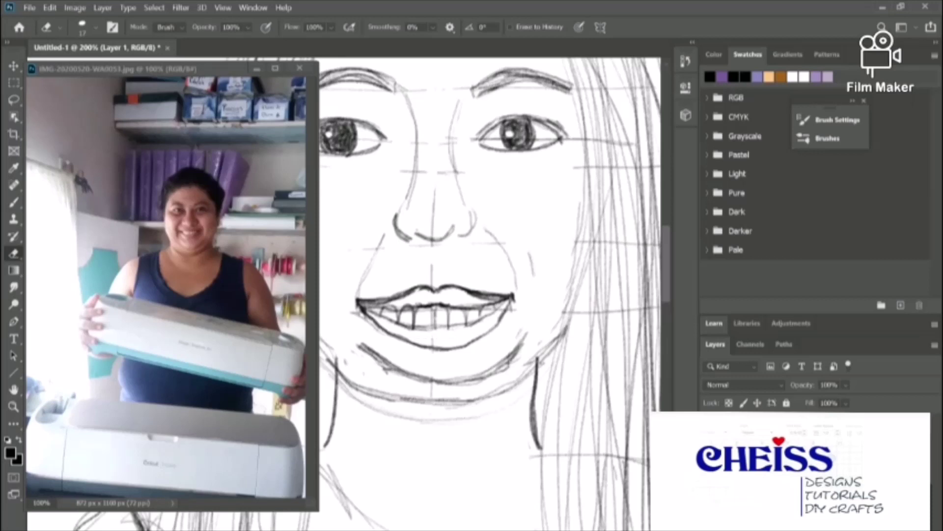
# Add hair strands on both sides of the neckline with the Brush
pyautogui.hotkey('ctrl', '-')
pyautogui.hotkey('ctrl', '-')
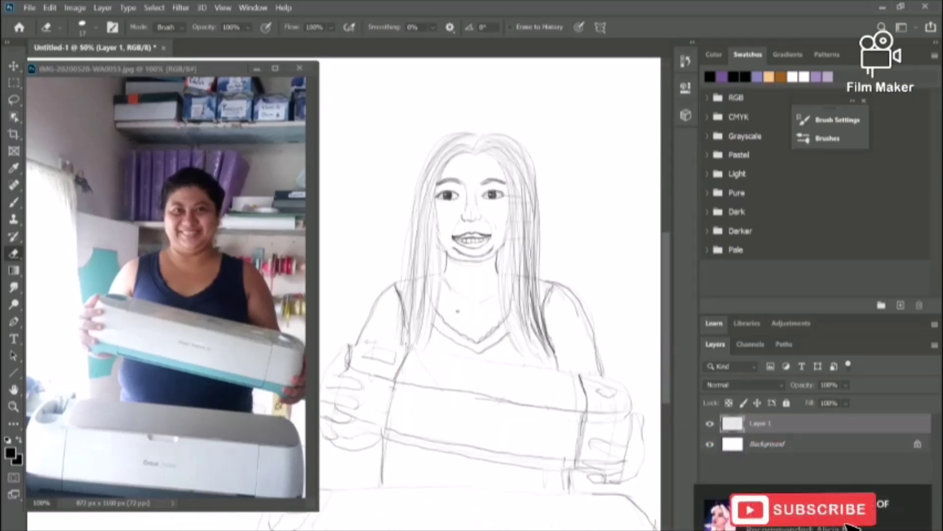
pyautogui.press('b')
pyautogui.rightClick(519, 240)
pyautogui.moveTo(510, 262); pyautogui.dragTo(524, 361)
pyautogui.hotkey('ctrl', 'z')
pyautogui.moveTo(513, 324); pyautogui.dragTo(533, 361)
pyautogui.moveTo(529, 303); pyautogui.dragTo(549, 368)
pyautogui.moveTo(512, 343); pyautogui.dragTo(521, 358)
pyautogui.moveTo(441, 289); pyautogui.dragTo(428, 350)
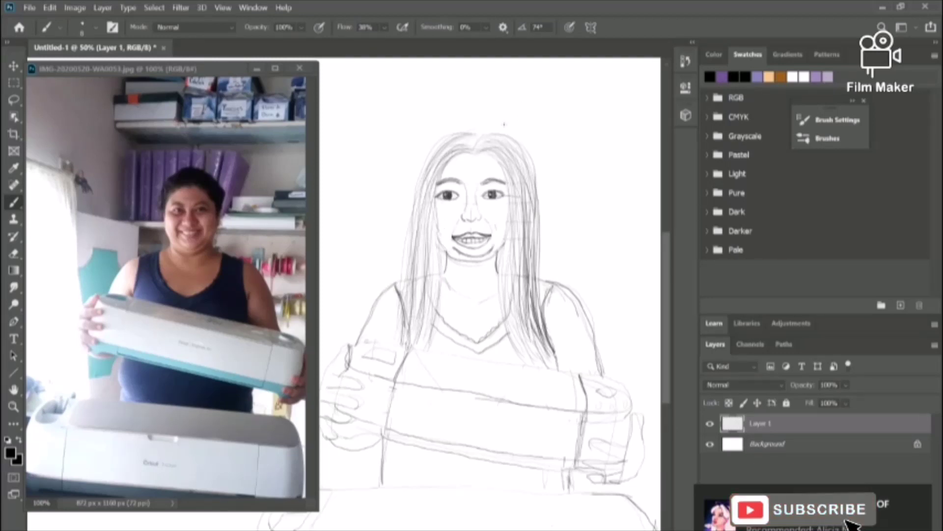
# Draw the lower eyelid line under one eye and short upper lash strokes on the other
pyautogui.scroll(3, 499, 286)
pyautogui.moveTo(457, 89)
pyautogui.mouseDown()
pyautogui.moveTo(535, 511)
pyautogui.moveTo(536, 398)
pyautogui.mouseUp()
pyautogui.moveTo(516, 259); pyautogui.dragTo(596, 252)
pyautogui.hscroll(-3, 491, 266)
pyautogui.moveTo(426, 260)
pyautogui.mouseDown()
pyautogui.moveTo(467, 273)
pyautogui.moveTo(519, 257)
pyautogui.moveTo(416, 236)
pyautogui.moveTo(420, 230)
pyautogui.mouseUp()
pyautogui.moveTo(438, 234)
pyautogui.mouseDown()
pyautogui.moveTo(428, 225)
pyautogui.moveTo(436, 217)
pyautogui.mouseUp()
pyautogui.moveTo(453, 225); pyautogui.dragTo(446, 211)
pyautogui.moveTo(462, 220)
pyautogui.mouseDown()
pyautogui.moveTo(458, 210)
pyautogui.moveTo(488, 207)
pyautogui.mouseUp()
pyautogui.moveTo(491, 225); pyautogui.dragTo(499, 213)
pyautogui.moveTo(501, 228); pyautogui.dragTo(511, 217)
# Darken the line of the neck below the jaw on the right side of the figure
pyautogui.hotkey('ctrl', '-')
pyautogui.hotkey('ctrl', '-')
pyautogui.scroll(-3, 645, 285)
pyautogui.hotkey('ctrl', '+')
pyautogui.hotkey('ctrl', '+')
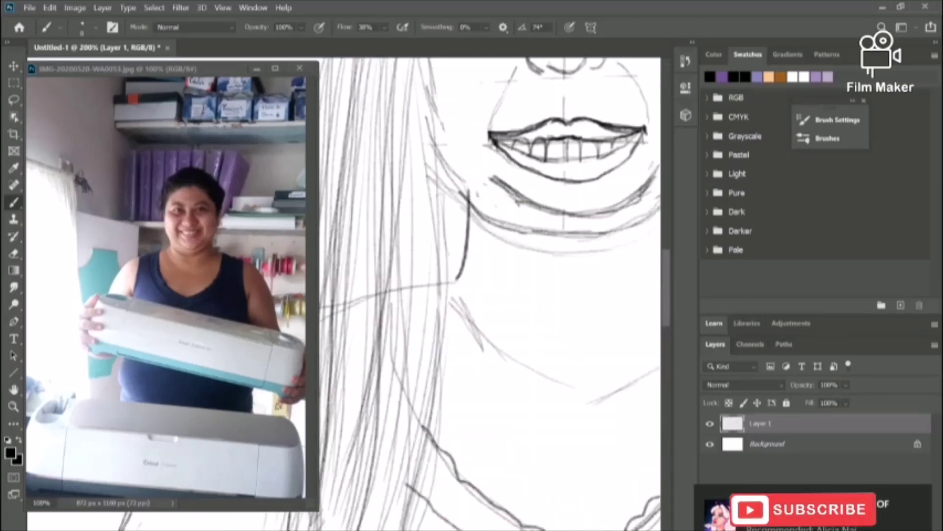
pyautogui.hscroll(4, 492, 295)
pyautogui.moveTo(467, 190); pyautogui.dragTo(470, 281)
pyautogui.scroll(4, 491, 295)
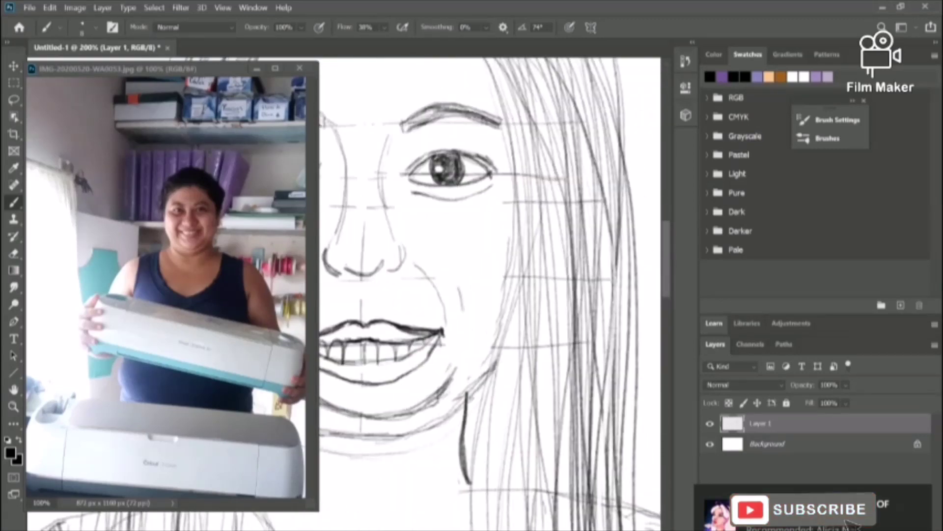
# Draw short upper lash strokes along the lid of the eye on the right of the face
pyautogui.hotkey('ctrl', '+')
pyautogui.scroll(6, 491, 295)
pyautogui.moveTo(569, 372)
pyautogui.mouseDown()
pyautogui.moveTo(577, 354)
pyautogui.moveTo(566, 344)
pyautogui.mouseUp()
pyautogui.moveTo(543, 353); pyautogui.dragTo(549, 337)
pyautogui.moveTo(526, 348); pyautogui.dragTo(535, 330)
pyautogui.moveTo(516, 346); pyautogui.dragTo(515, 327)
pyautogui.moveTo(503, 341)
pyautogui.mouseDown()
pyautogui.moveTo(496, 328)
pyautogui.moveTo(470, 326)
pyautogui.mouseUp()
pyautogui.moveTo(457, 367); pyautogui.dragTo(440, 350)
pyautogui.moveTo(441, 382); pyautogui.dragTo(426, 369)
pyautogui.moveTo(565, 366)
pyautogui.mouseDown()
pyautogui.moveTo(580, 361)
pyautogui.moveTo(572, 345)
pyautogui.mouseUp()
pyautogui.moveTo(546, 353)
pyautogui.mouseDown()
pyautogui.moveTo(560, 336)
pyautogui.moveTo(546, 328)
pyautogui.mouseUp()
pyautogui.moveTo(508, 343)
pyautogui.mouseDown()
pyautogui.moveTo(518, 325)
pyautogui.moveTo(506, 323)
pyautogui.mouseUp()
pyautogui.moveTo(491, 344); pyautogui.dragTo(483, 324)
pyautogui.moveTo(470, 350)
pyautogui.mouseDown()
pyautogui.moveTo(462, 332)
pyautogui.moveTo(444, 348)
pyautogui.mouseUp()
pyautogui.moveTo(443, 373); pyautogui.dragTo(432, 359)
pyautogui.hotkey('ctrl', '-')
pyautogui.hotkey('ctrl', '-')
pyautogui.hotkey('ctrl', '-')
pyautogui.hscroll(-4, 492, 295)
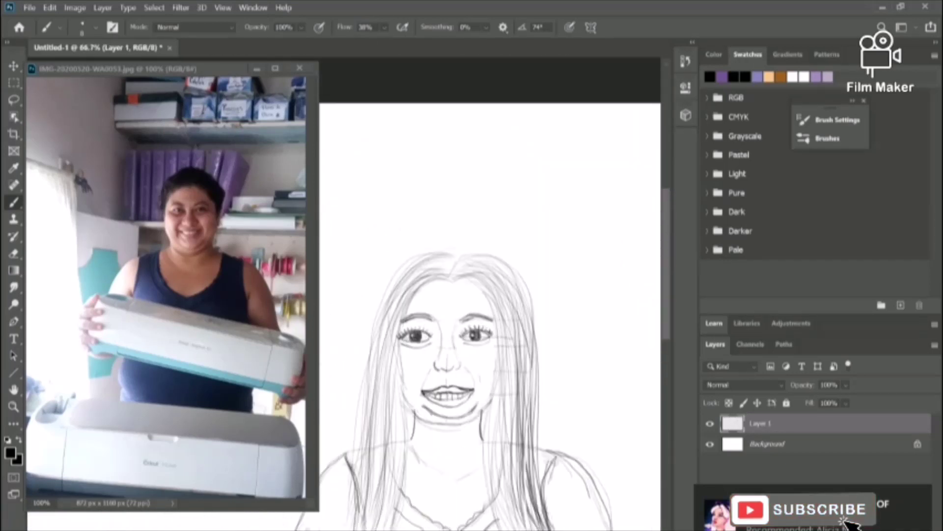
# Examine the sketch up close around the face and as a whole figure with the machines
pyautogui.scroll(-5, 491, 295)
pyautogui.scroll(1, 491, 295)
pyautogui.scroll(2, 438, 326)
pyautogui.scroll(5, 492, 295)
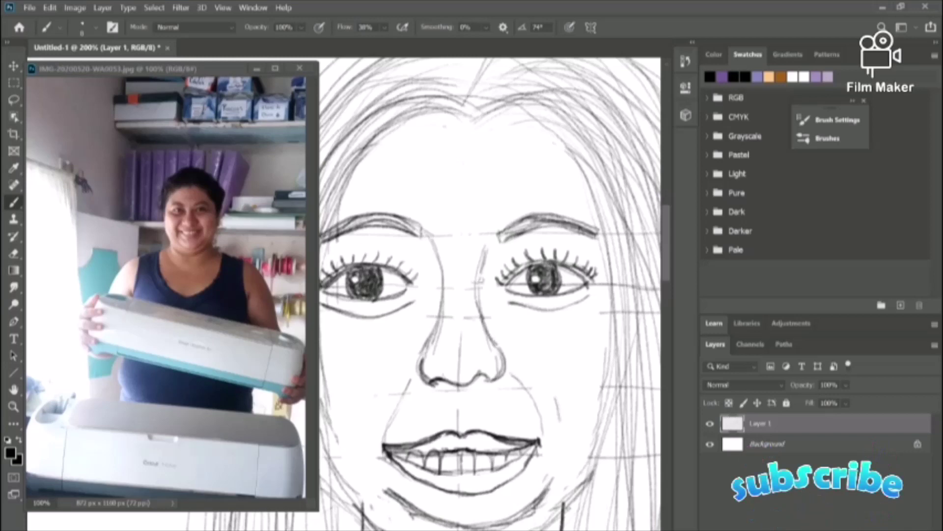
pyautogui.hotkey('ctrl', '-')
pyautogui.hotkey('ctrl', '-')
pyautogui.hotkey('ctrl', '-')
pyautogui.hotkey('ctrl', '-')
pyautogui.hotkey('ctrl', '-')
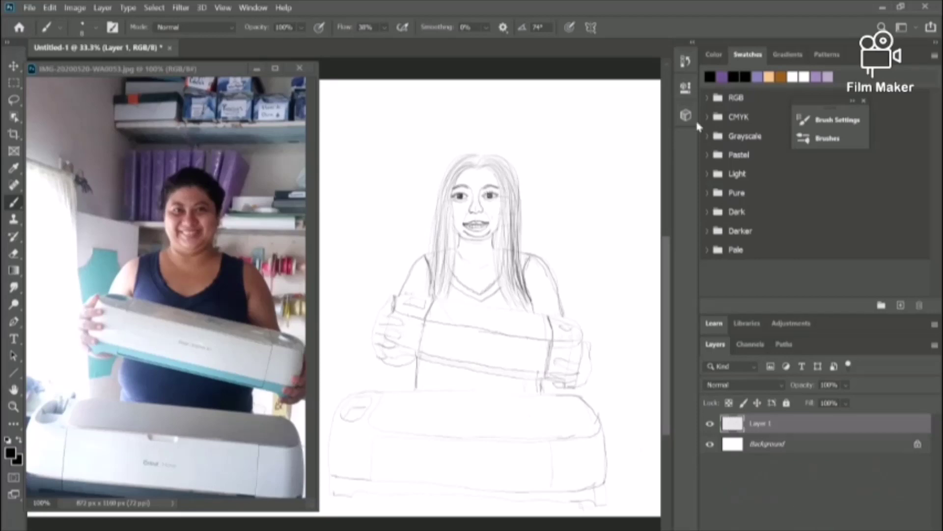
# Rename the drawn layer as Sketch
pyautogui.doubleClick(754, 425)
pyautogui.write('Sketch')
pyautogui.click(780, 446)
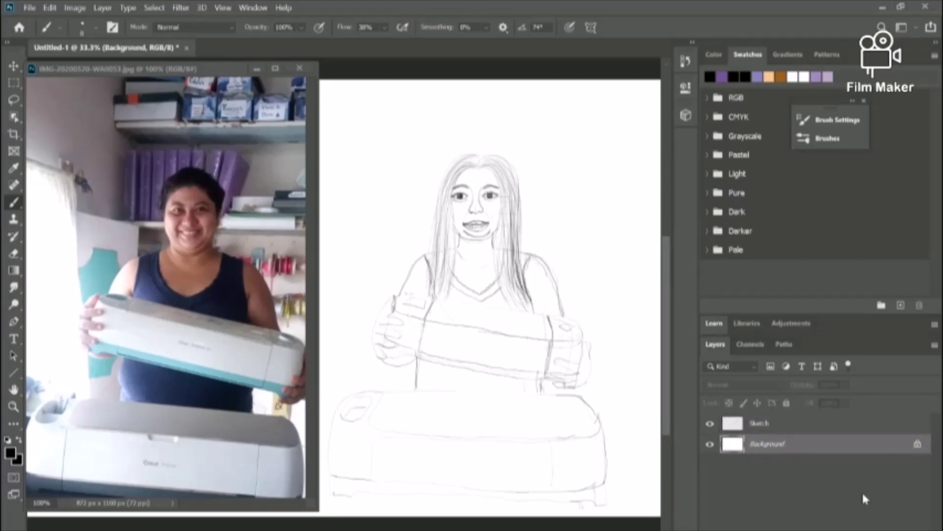
# Create a new layer named Fine drawing between the Background and Sketch layers
pyautogui.hotkey('ctrl', 'shift', 'alt', 'n')
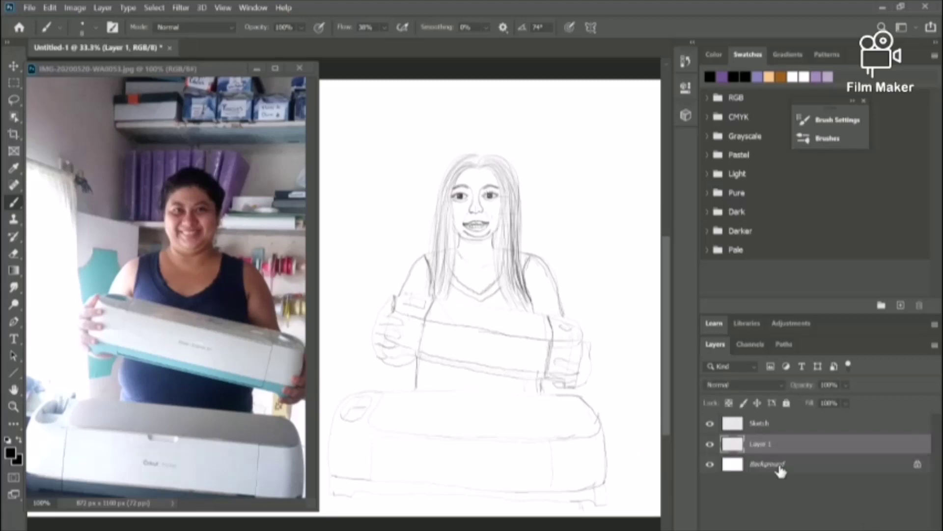
pyautogui.doubleClick(762, 444)
pyautogui.write('Finedrawing')
pyautogui.click(806, 468)
pyautogui.click(759, 449)
pyautogui.doubleClick(767, 443)
pyautogui.click(761, 444)
pyautogui.click(779, 466)
pyautogui.click(770, 447)
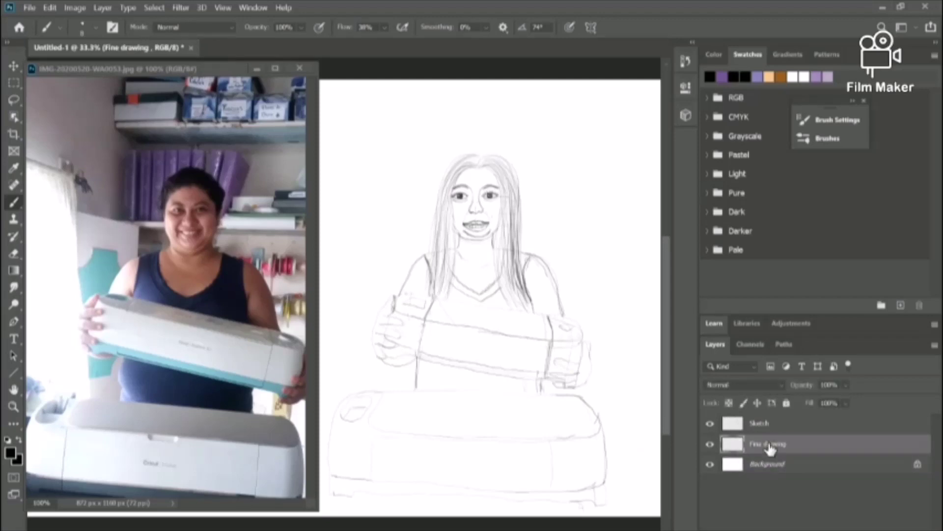
# Choose the Kyle's Drawing Box - Happy HB brush and undo a test stroke on the canvas
pyautogui.click(95, 27)
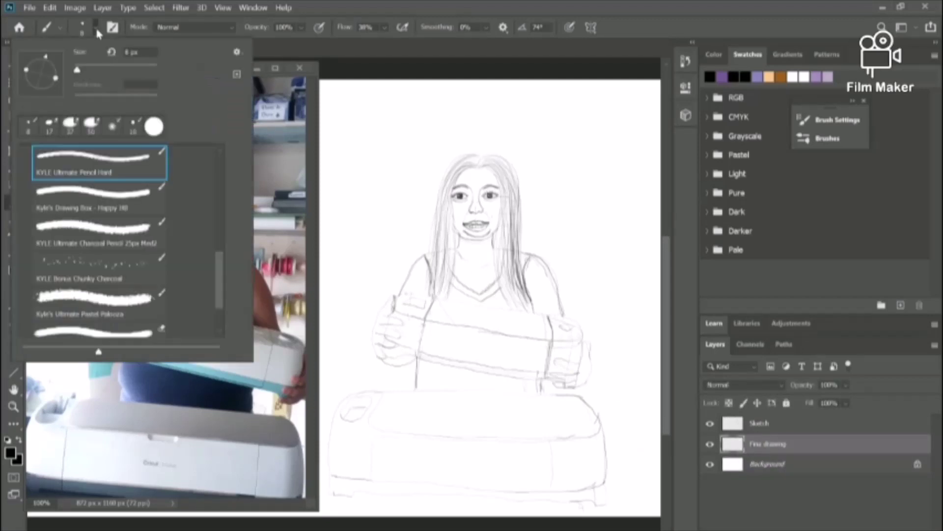
pyautogui.click(102, 199)
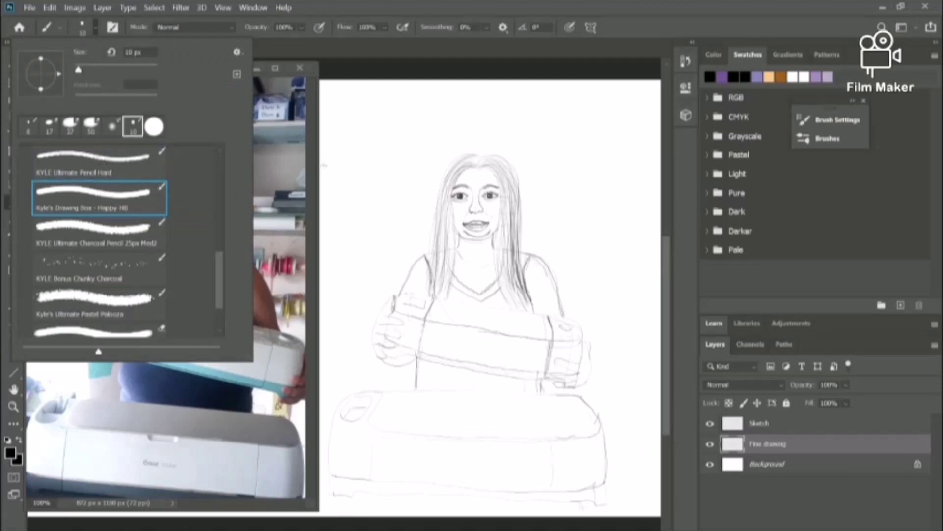
pyautogui.click(456, 147)
pyautogui.moveTo(561, 120); pyautogui.dragTo(580, 193)
pyautogui.hotkey('ctrl', 'z')
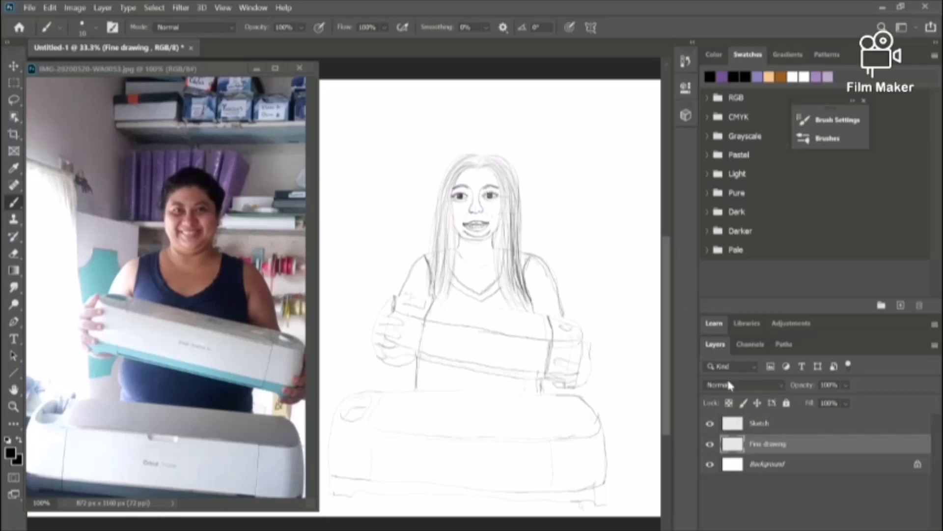
# Lower the Sketch layer's opacity to about 36% and make the Fine drawing layer active
pyautogui.click(759, 426)
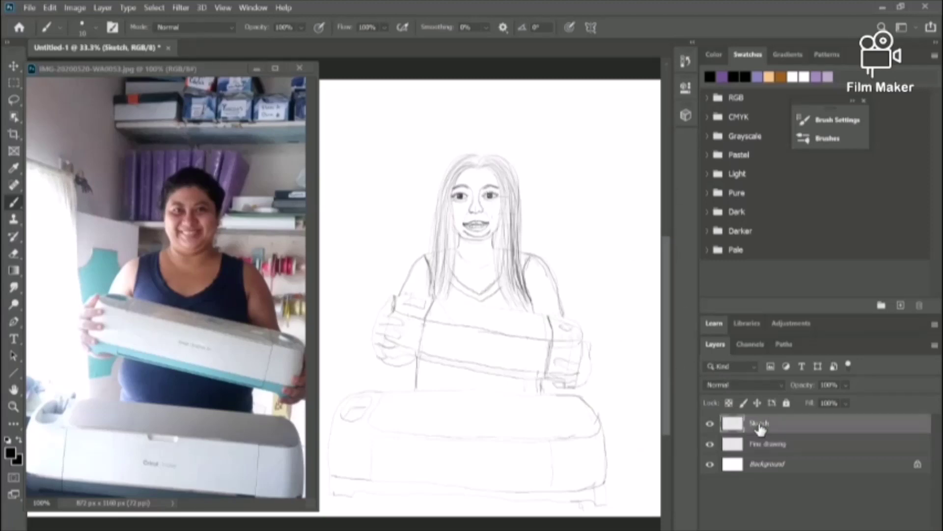
pyautogui.click(845, 385)
pyautogui.moveTo(873, 402); pyautogui.dragTo(833, 402)
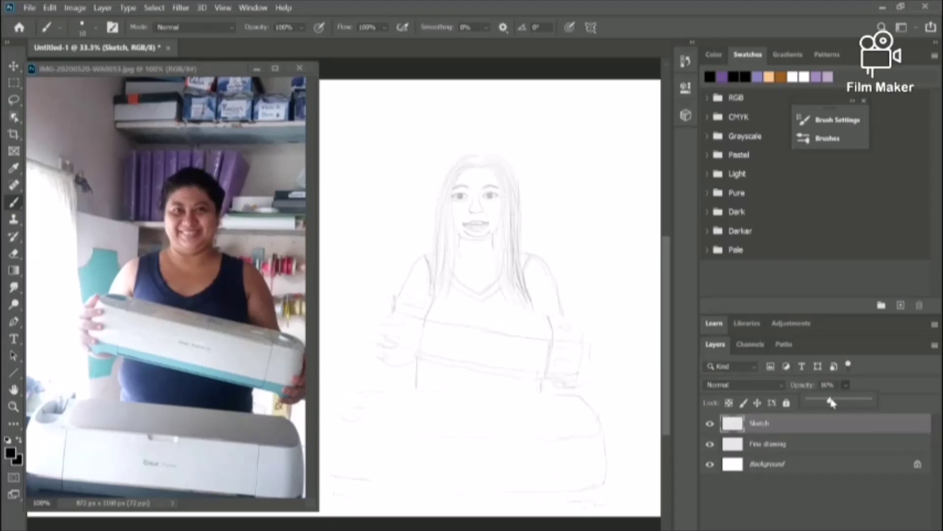
pyautogui.click(765, 450)
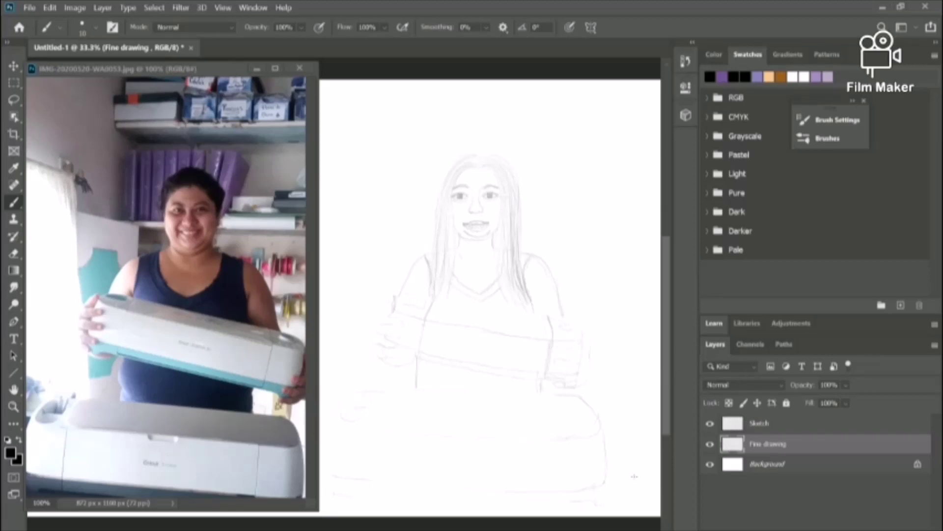
pyautogui.click(630, 529)
pyautogui.click(664, 408)
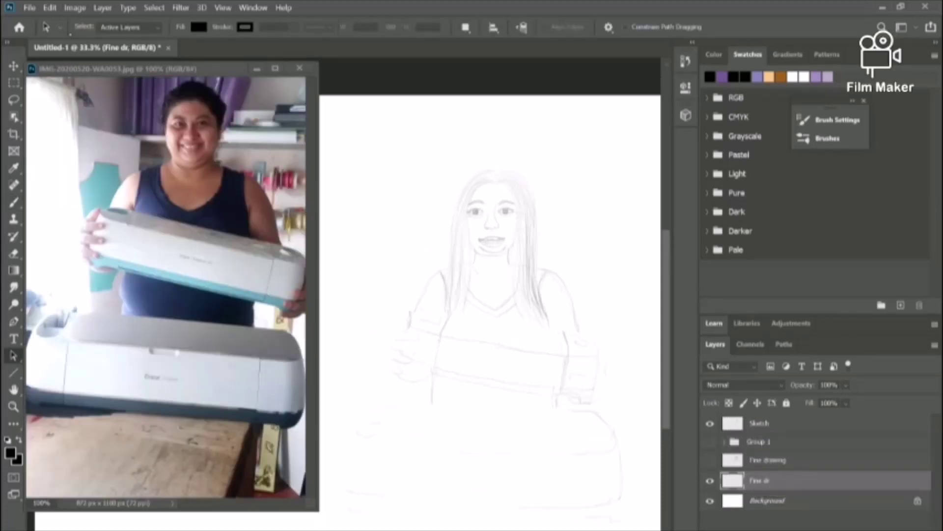
# Activate the Brush with a 10 px tip at 100% opacity for the Fine dr layer
pyautogui.press('b')
pyautogui.click(89, 27)
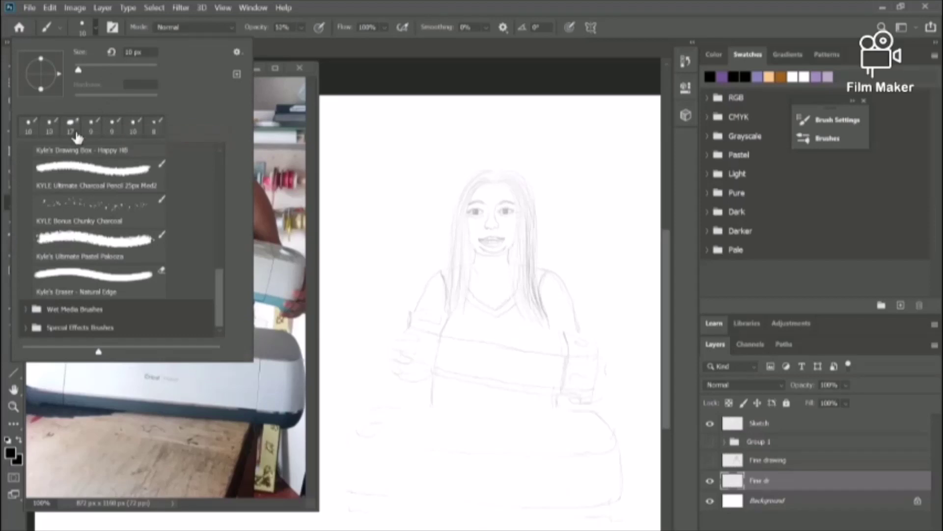
pyautogui.click(629, 366)
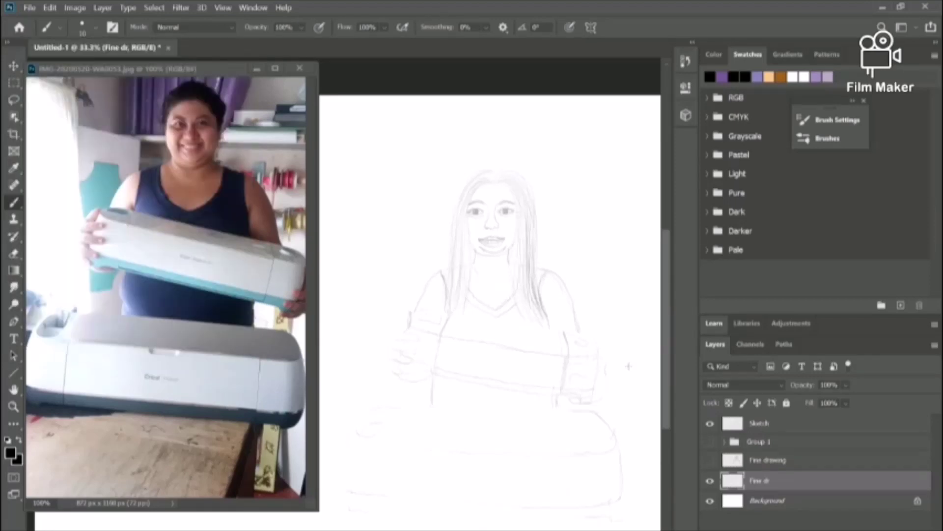
# Ink the eye on the right of the face with outline, dark iris and lashes, plus the eyebrow above it
pyautogui.hotkey('ctrl', '+')
pyautogui.hotkey('ctrl', '+')
pyautogui.moveTo(629, 366); pyautogui.dragTo(488, 495)
pyautogui.hotkey('ctrl', '+')
pyautogui.hotkey('ctrl', '+')
pyautogui.moveTo(629, 315); pyautogui.dragTo(324, 305)
pyautogui.moveTo(466, 211); pyautogui.dragTo(466, 452)
pyautogui.moveTo(506, 288); pyautogui.dragTo(596, 280)
pyautogui.moveTo(534, 264)
pyautogui.mouseDown()
pyautogui.moveTo(539, 296)
pyautogui.moveTo(556, 295)
pyautogui.mouseUp()
pyautogui.moveTo(535, 274)
pyautogui.mouseDown()
pyautogui.moveTo(551, 294)
pyautogui.moveTo(556, 268)
pyautogui.moveTo(561, 286)
pyautogui.moveTo(603, 269)
pyautogui.mouseUp()
pyautogui.moveTo(592, 272); pyautogui.dragTo(589, 262)
pyautogui.moveTo(580, 263); pyautogui.dragTo(579, 254)
pyautogui.moveTo(565, 261)
pyautogui.mouseDown()
pyautogui.moveTo(565, 252)
pyautogui.moveTo(543, 245)
pyautogui.mouseUp()
pyautogui.moveTo(521, 261); pyautogui.dragTo(511, 258)
pyautogui.moveTo(502, 290); pyautogui.dragTo(506, 273)
pyautogui.moveTo(500, 238)
pyautogui.mouseDown()
pyautogui.moveTo(542, 217)
pyautogui.moveTo(540, 228)
pyautogui.moveTo(604, 239)
pyautogui.mouseUp()
pyautogui.moveTo(516, 225)
pyautogui.mouseDown()
pyautogui.moveTo(587, 226)
pyautogui.moveTo(526, 216)
pyautogui.moveTo(480, 241)
pyautogui.mouseUp()
# Ink the eye on the left of the face with its outline, dark iris, lashes and eyebrow
pyautogui.hscroll(-5, 586, 195)
pyautogui.moveTo(575, 286)
pyautogui.mouseDown()
pyautogui.moveTo(532, 265)
pyautogui.moveTo(476, 290)
pyautogui.moveTo(513, 299)
pyautogui.mouseUp()
pyautogui.moveTo(540, 266); pyautogui.dragTo(540, 302)
pyautogui.moveTo(512, 282)
pyautogui.mouseDown()
pyautogui.moveTo(526, 281)
pyautogui.moveTo(513, 275)
pyautogui.moveTo(529, 295)
pyautogui.moveTo(538, 269)
pyautogui.moveTo(583, 269)
pyautogui.moveTo(537, 246)
pyautogui.moveTo(489, 257)
pyautogui.mouseUp()
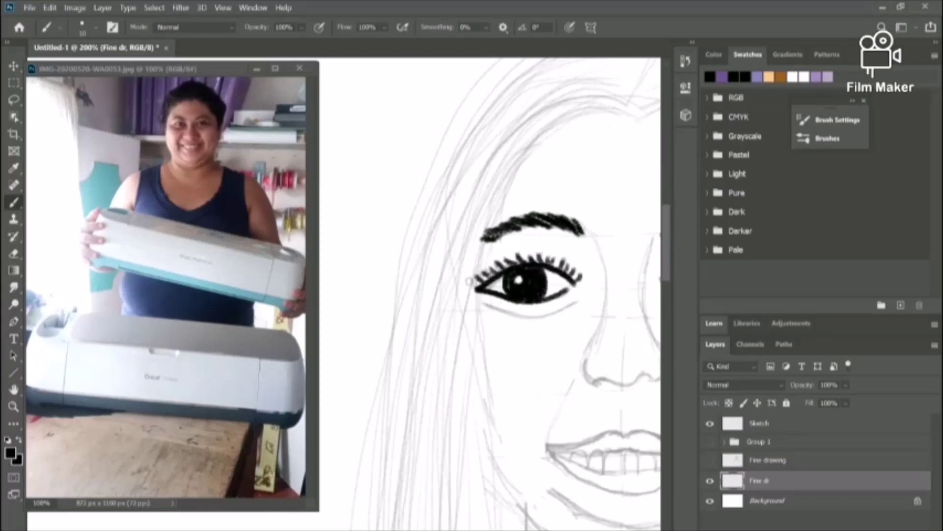
pyautogui.moveTo(476, 281); pyautogui.dragTo(471, 289)
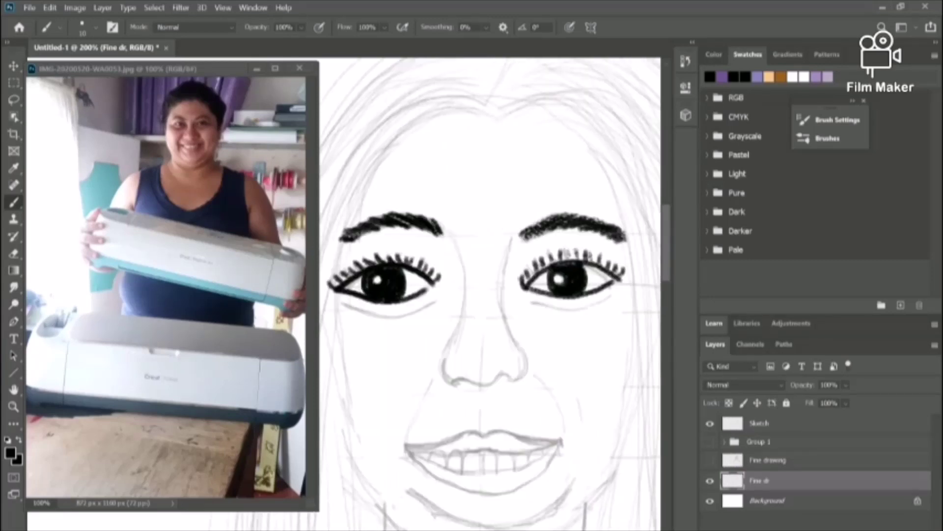
# Ink the nostrils, tip and lower sides of the nose over the faded sketch
pyautogui.moveTo(447, 377); pyautogui.dragTo(491, 388)
pyautogui.moveTo(499, 319); pyautogui.dragTo(486, 391)
pyautogui.hotkey('ctrl', 'z')
pyautogui.moveTo(497, 320)
pyautogui.mouseDown()
pyautogui.moveTo(476, 380)
pyautogui.moveTo(421, 361)
pyautogui.moveTo(439, 314)
pyautogui.moveTo(543, 310)
pyautogui.mouseUp()
# Ink the smiling mouth with upper and lower lips and the separate teeth
pyautogui.scroll(-5, 491, 295)
pyautogui.moveTo(470, 306)
pyautogui.mouseDown()
pyautogui.moveTo(391, 317)
pyautogui.moveTo(547, 309)
pyautogui.moveTo(392, 319)
pyautogui.mouseUp()
pyautogui.moveTo(545, 309)
pyautogui.mouseDown()
pyautogui.moveTo(496, 344)
pyautogui.moveTo(391, 319)
pyautogui.moveTo(449, 339)
pyautogui.mouseUp()
pyautogui.moveTo(450, 339); pyautogui.dragTo(516, 329)
pyautogui.moveTo(552, 301); pyautogui.dragTo(544, 313)
pyautogui.moveTo(393, 314); pyautogui.dragTo(384, 320)
pyautogui.moveTo(549, 307)
pyautogui.mouseDown()
pyautogui.moveTo(543, 324)
pyautogui.moveTo(400, 342)
pyautogui.moveTo(386, 320)
pyautogui.mouseUp()
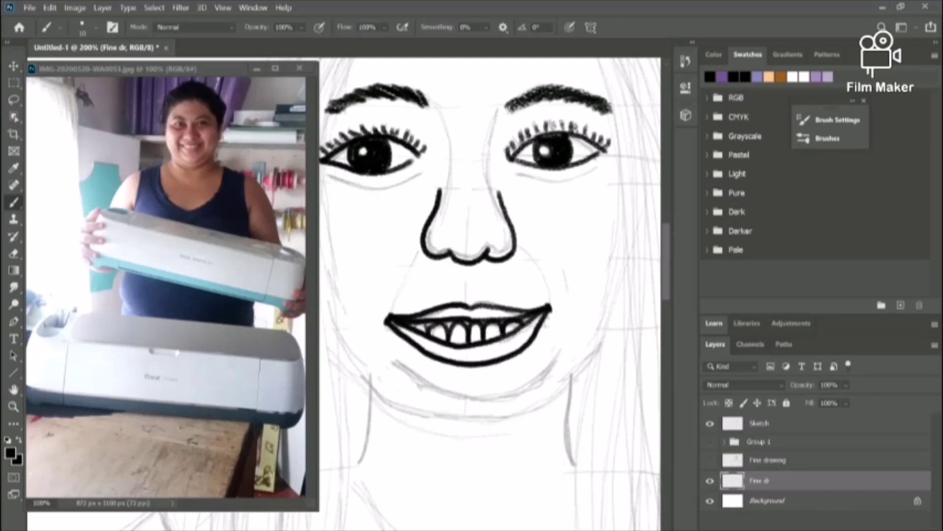
# Ink the curved jawline from cheek to cheek under the chin
pyautogui.moveTo(590, 359)
pyautogui.mouseDown()
pyautogui.moveTo(476, 419)
pyautogui.moveTo(337, 367)
pyautogui.mouseUp()
pyautogui.hotkey('ctrl', '-')
pyautogui.hotkey('ctrl', '-')
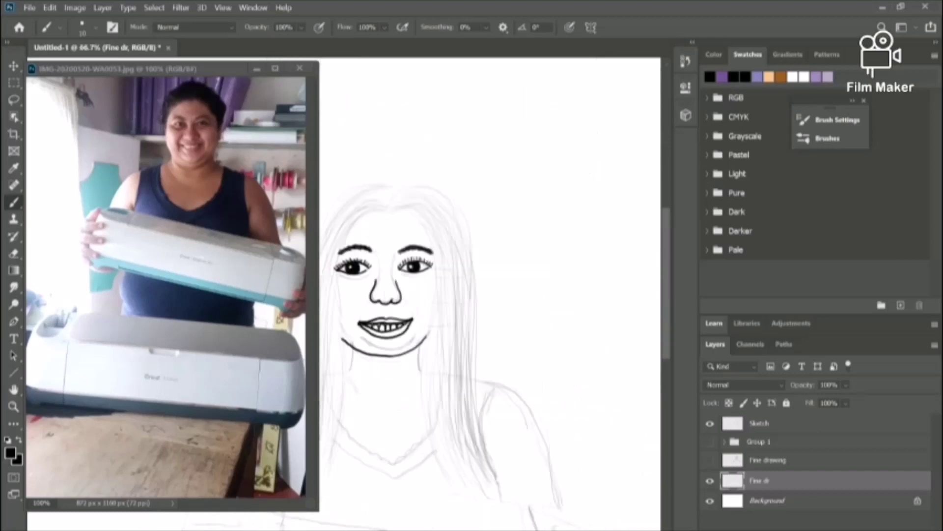
# Ink long hair strands from the centre parting down both sides of the face to the chest
pyautogui.moveTo(477, 201)
pyautogui.mouseDown()
pyautogui.moveTo(383, 462)
pyautogui.moveTo(401, 442)
pyautogui.moveTo(365, 452)
pyautogui.mouseUp()
pyautogui.moveTo(476, 191)
pyautogui.mouseDown()
pyautogui.moveTo(416, 246)
pyautogui.moveTo(368, 464)
pyautogui.mouseUp()
pyautogui.moveTo(482, 198); pyautogui.dragTo(383, 479)
pyautogui.moveTo(422, 315); pyautogui.dragTo(410, 473)
pyautogui.moveTo(426, 310)
pyautogui.mouseDown()
pyautogui.moveTo(433, 417)
pyautogui.moveTo(421, 464)
pyautogui.mouseUp()
pyautogui.moveTo(483, 208)
pyautogui.mouseDown()
pyautogui.moveTo(551, 461)
pyautogui.moveTo(590, 494)
pyautogui.mouseUp()
pyautogui.moveTo(521, 248); pyautogui.dragTo(565, 511)
pyautogui.moveTo(487, 189); pyautogui.dragTo(572, 491)
pyautogui.moveTo(482, 181)
pyautogui.mouseDown()
pyautogui.moveTo(550, 310)
pyautogui.moveTo(415, 257)
pyautogui.moveTo(396, 366)
pyautogui.mouseUp()
pyautogui.moveTo(474, 179); pyautogui.dragTo(546, 228)
pyautogui.moveTo(511, 186); pyautogui.dragTo(543, 349)
pyautogui.moveTo(489, 189); pyautogui.dragTo(571, 489)
pyautogui.moveTo(530, 213); pyautogui.dragTo(589, 494)
pyautogui.moveTo(537, 293); pyautogui.dragTo(565, 495)
pyautogui.moveTo(419, 293); pyautogui.dragTo(421, 462)
pyautogui.moveTo(478, 190); pyautogui.dragTo(404, 383)
pyautogui.moveTo(483, 186); pyautogui.dragTo(374, 429)
pyautogui.moveTo(413, 293); pyautogui.dragTo(382, 454)
pyautogui.moveTo(419, 315); pyautogui.dragTo(410, 455)
pyautogui.moveTo(480, 206); pyautogui.dragTo(530, 290)
pyautogui.moveTo(514, 194); pyautogui.dragTo(543, 351)
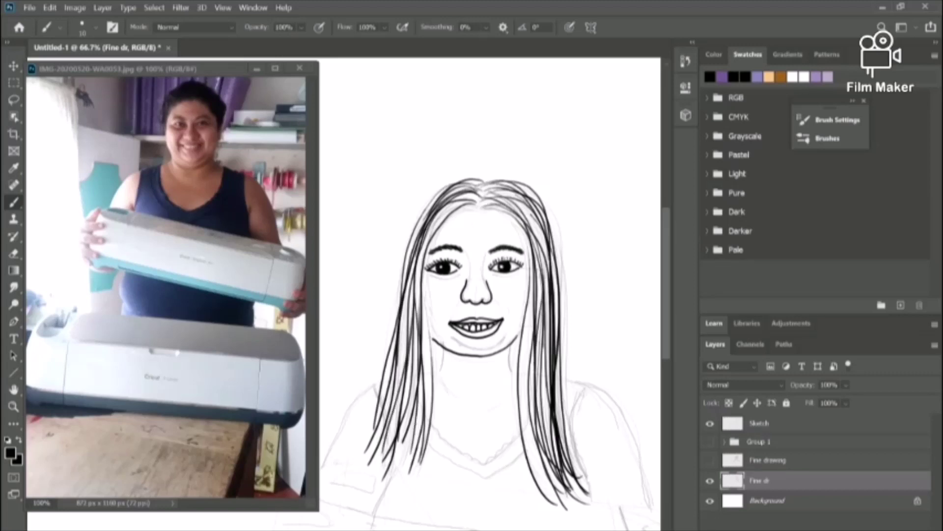
# Ink both sides of the neck and the scalloped lace edge of the neckline
pyautogui.scroll(-5, 491, 295)
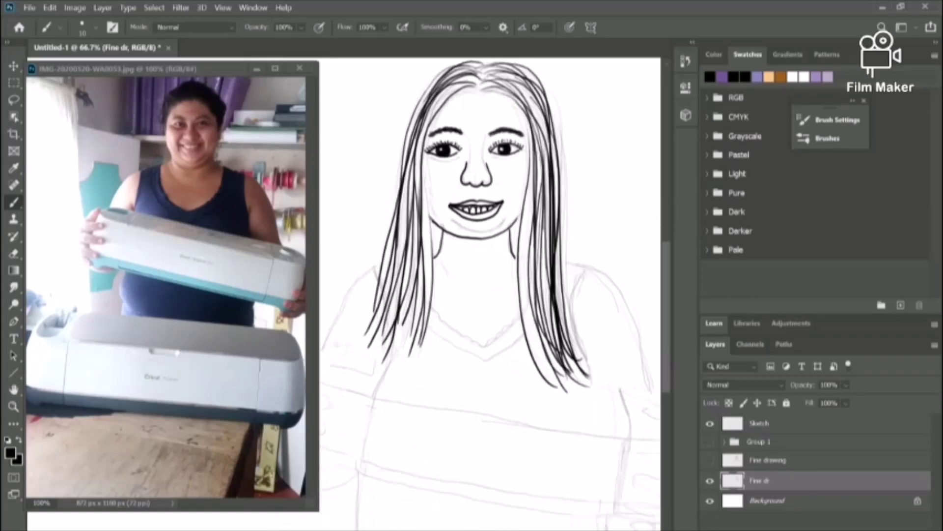
pyautogui.hotkey('ctrl', '+')
pyautogui.hotkey('ctrl', '+')
pyautogui.hscroll(6, 492, 295)
pyautogui.moveTo(569, 296); pyautogui.dragTo(459, 392)
pyautogui.hscroll(-3, 491, 295)
pyautogui.moveTo(528, 391)
pyautogui.mouseDown()
pyautogui.moveTo(515, 372)
pyautogui.moveTo(401, 304)
pyautogui.moveTo(372, 268)
pyautogui.mouseUp()
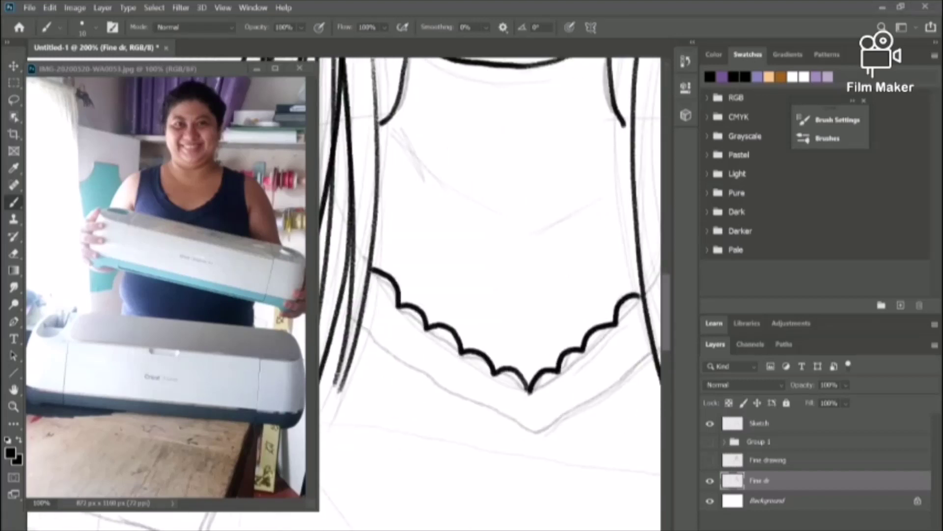
# Ink the V-shaped neckline seam below the scalloped edge, between the hair strands
pyautogui.moveTo(654, 350); pyautogui.dragTo(536, 434)
pyautogui.moveTo(366, 329); pyautogui.dragTo(521, 425)
pyautogui.moveTo(521, 425); pyautogui.dragTo(536, 433)
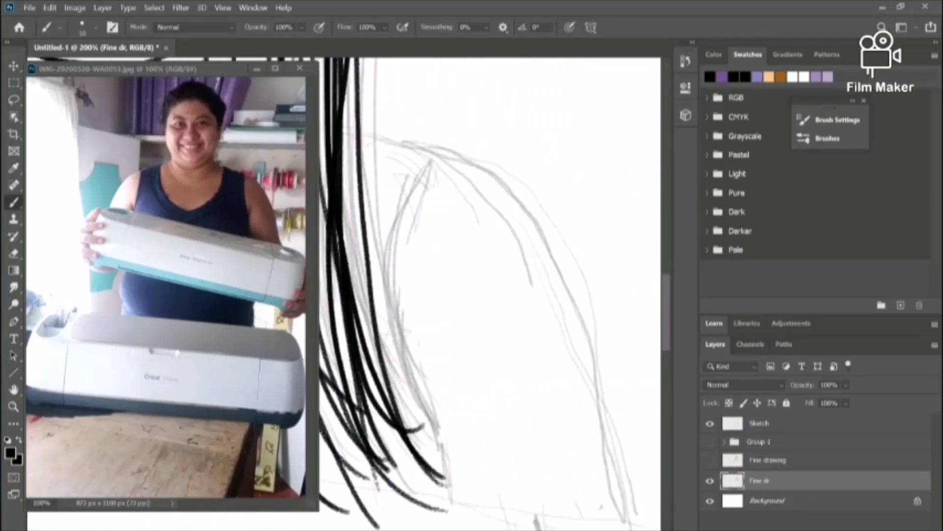
# Ink the outlines of both shoulders and upper arms and the armhole edges of the top
pyautogui.hotkey('ctrl', '-')
pyautogui.moveTo(381, 228)
pyautogui.mouseDown()
pyautogui.moveTo(439, 245)
pyautogui.moveTo(526, 427)
pyautogui.mouseUp()
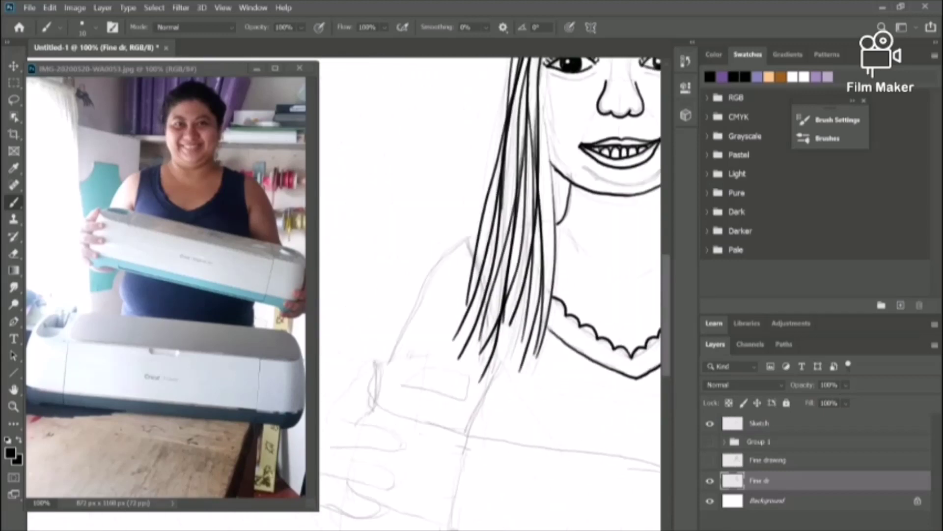
pyautogui.moveTo(479, 233); pyautogui.dragTo(386, 361)
pyautogui.moveTo(464, 241); pyautogui.dragTo(503, 413)
# Ink the left end panel of the held machine with its slots and round button, plus the seam running down below it
pyautogui.hscroll(5, 474, 457)
pyautogui.hscroll(-1, 502, 412)
pyautogui.moveTo(344, 245); pyautogui.dragTo(634, 245)
pyautogui.moveTo(566, 366); pyautogui.dragTo(447, 362)
pyautogui.moveTo(535, 433); pyautogui.dragTo(439, 408)
pyautogui.moveTo(467, 372)
pyautogui.mouseDown()
pyautogui.moveTo(485, 389)
pyautogui.moveTo(457, 384)
pyautogui.mouseUp()
pyautogui.moveTo(455, 399)
pyautogui.mouseDown()
pyautogui.moveTo(496, 408)
pyautogui.moveTo(455, 401)
pyautogui.mouseUp()
pyautogui.moveTo(508, 412)
pyautogui.mouseDown()
pyautogui.moveTo(516, 425)
pyautogui.moveTo(511, 410)
pyautogui.mouseUp()
pyautogui.moveTo(565, 368)
pyautogui.mouseDown()
pyautogui.moveTo(533, 433)
pyautogui.moveTo(515, 529)
pyautogui.mouseUp()
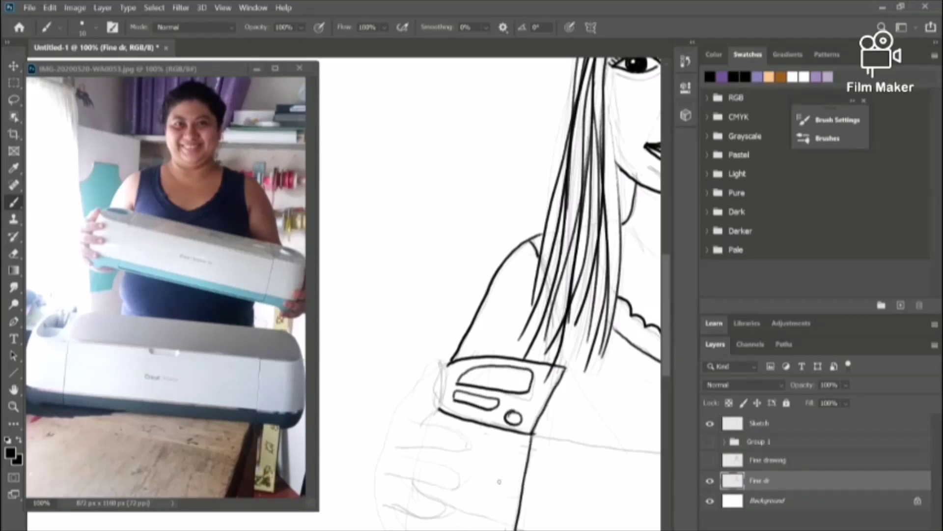
# Ink the long middle section of the held machine with its lid, front seam, right side and lower edge
pyautogui.hscroll(7, 456, 374)
pyautogui.hscroll(-1, 490, 295)
pyautogui.hotkey('ctrl', '-')
pyautogui.hscroll(-2, 490, 295)
pyautogui.moveTo(372, 397); pyautogui.dragTo(607, 437)
pyautogui.moveTo(442, 364)
pyautogui.mouseDown()
pyautogui.moveTo(597, 388)
pyautogui.moveTo(626, 451)
pyautogui.moveTo(615, 511)
pyautogui.mouseUp()
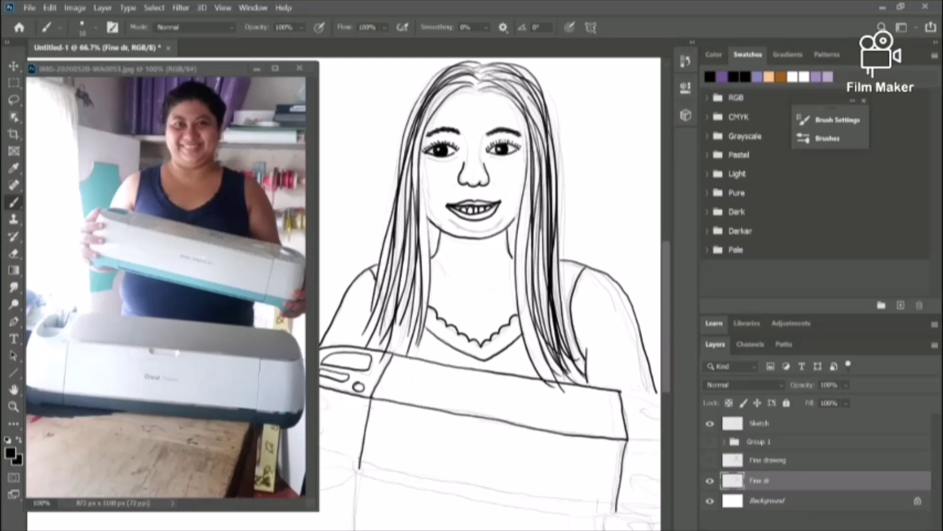
pyautogui.moveTo(360, 460)
pyautogui.mouseDown()
pyautogui.moveTo(615, 509)
pyautogui.moveTo(440, 484)
pyautogui.moveTo(617, 511)
pyautogui.mouseUp()
# Ink the rounded right end of the held machine's lid with its raised round knob
pyautogui.hscroll(5, 540, 501)
pyautogui.moveTo(461, 391)
pyautogui.mouseDown()
pyautogui.moveTo(527, 444)
pyautogui.moveTo(461, 444)
pyautogui.mouseUp()
pyautogui.moveTo(491, 405); pyautogui.dragTo(480, 415)
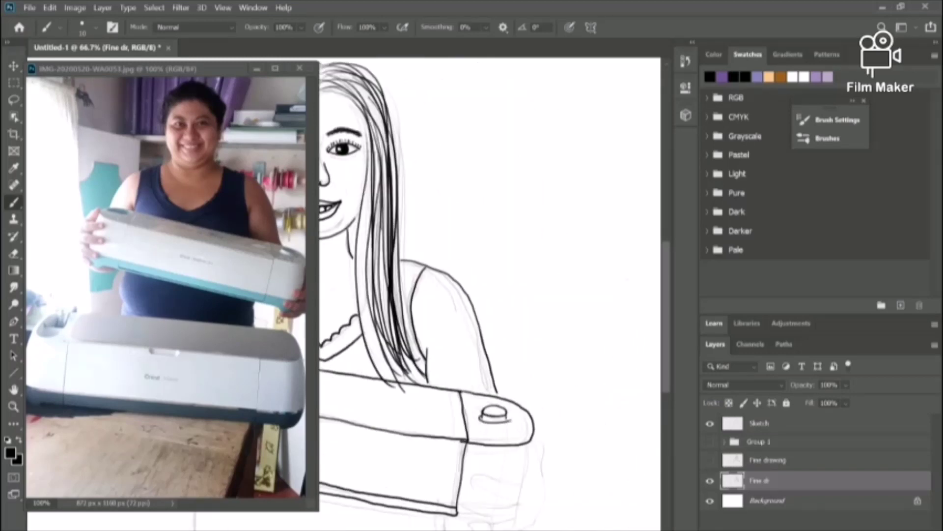
# Add three small oval buttons below the knob, then erase and redraw the lower edge of the rounded end
pyautogui.scroll(-3, 527, 396)
pyautogui.hotkey('ctrl', '+')
pyautogui.hotkey('ctrl', '+')
pyautogui.hscroll(8, 492, 305)
pyautogui.press('e')
pyautogui.moveTo(408, 383); pyautogui.dragTo(506, 393)
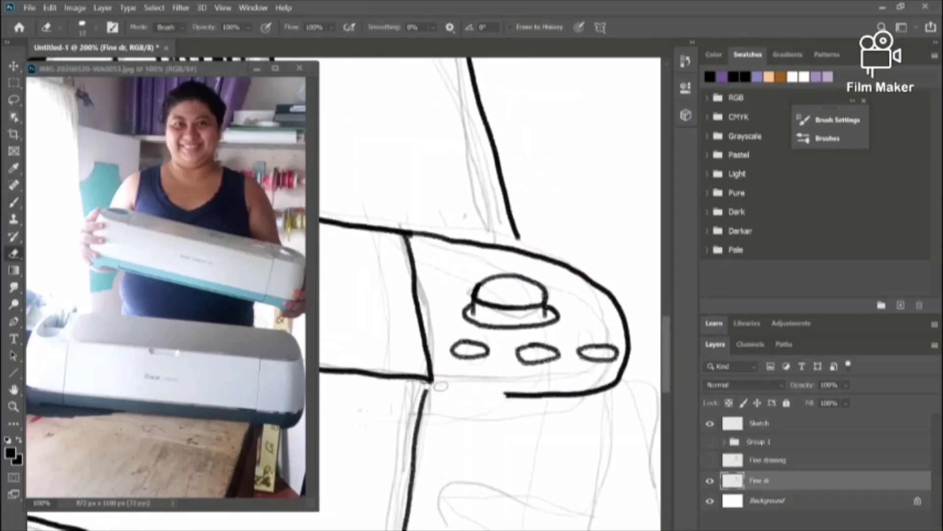
pyautogui.press('b')
pyautogui.moveTo(432, 381); pyautogui.dragTo(528, 397)
pyautogui.scroll(-5, 528, 397)
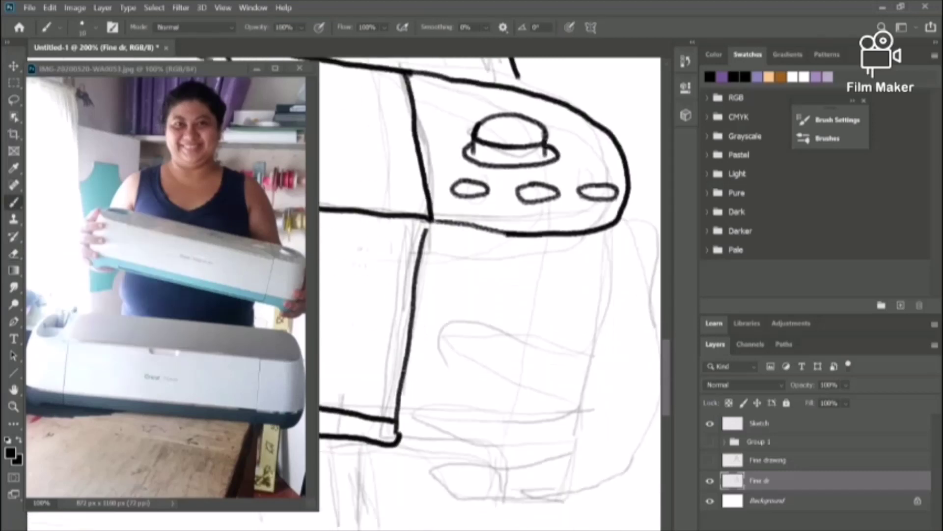
pyautogui.hscroll(1, 187, 224)
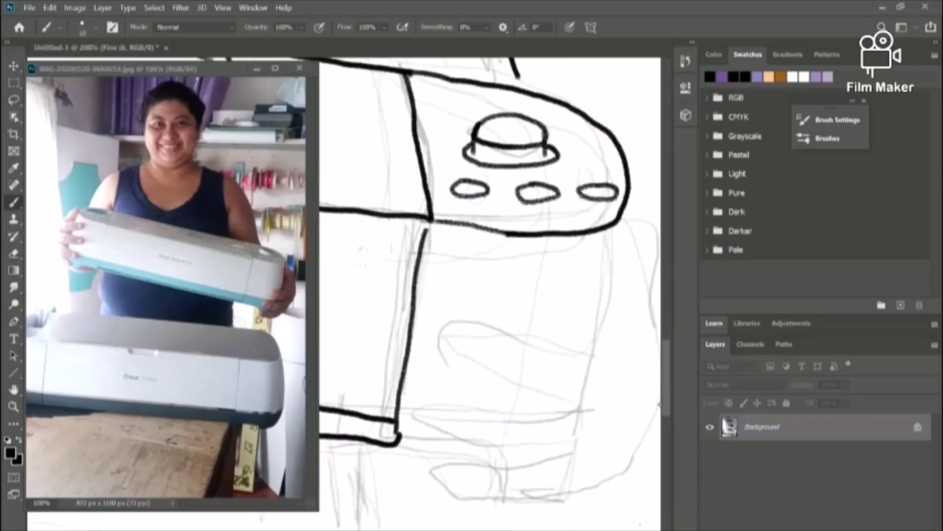
# Ink the held machine's right side edge and the gripping hand's outer contour, thumb and upper finger with nail and knuckle marks
pyautogui.hscroll(3, 628, 281)
pyautogui.moveTo(536, 183); pyautogui.dragTo(511, 349)
pyautogui.hotkey('ctrl', 'z')
pyautogui.moveTo(535, 176); pyautogui.dragTo(514, 344)
pyautogui.moveTo(536, 229)
pyautogui.mouseDown()
pyautogui.moveTo(558, 221)
pyautogui.moveTo(573, 393)
pyautogui.moveTo(469, 491)
pyautogui.mouseUp()
pyautogui.moveTo(552, 216)
pyautogui.mouseDown()
pyautogui.moveTo(559, 248)
pyautogui.moveTo(545, 294)
pyautogui.mouseUp()
pyautogui.moveTo(521, 315)
pyautogui.mouseDown()
pyautogui.moveTo(543, 333)
pyautogui.moveTo(518, 344)
pyautogui.moveTo(368, 339)
pyautogui.moveTo(491, 397)
pyautogui.mouseUp()
pyautogui.moveTo(382, 354); pyautogui.dragTo(392, 360)
pyautogui.moveTo(440, 362); pyautogui.dragTo(440, 374)
pyautogui.moveTo(456, 366); pyautogui.dragTo(456, 372)
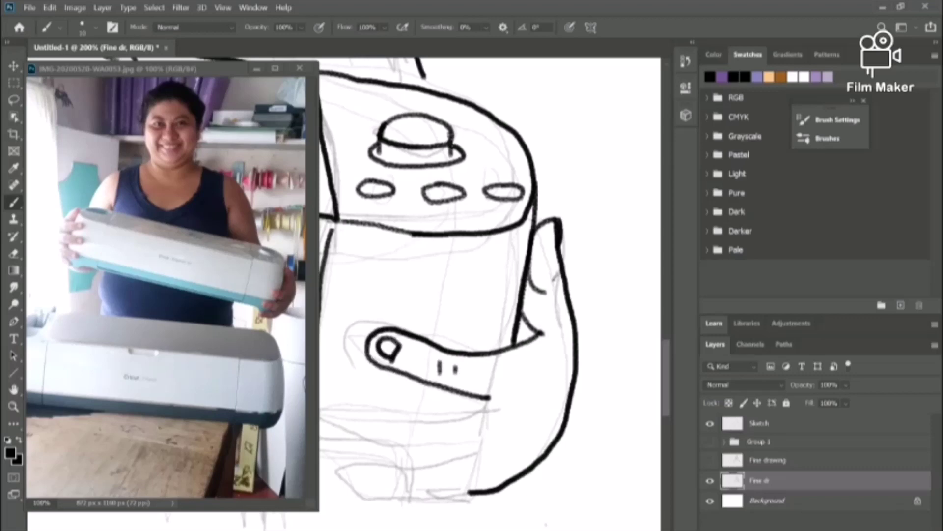
# Ink the lower fingers of the hand gripping the machine's right end, adding their nails and knuckle marks
pyautogui.hscroll(-3, 455, 369)
pyautogui.moveTo(548, 398)
pyautogui.mouseDown()
pyautogui.moveTo(536, 406)
pyautogui.moveTo(535, 439)
pyautogui.moveTo(466, 468)
pyautogui.moveTo(543, 491)
pyautogui.mouseUp()
pyautogui.moveTo(432, 489)
pyautogui.mouseDown()
pyautogui.moveTo(459, 497)
pyautogui.moveTo(495, 490)
pyautogui.mouseUp()
pyautogui.moveTo(503, 477); pyautogui.dragTo(505, 489)
pyautogui.moveTo(430, 435); pyautogui.dragTo(429, 431)
pyautogui.moveTo(492, 426); pyautogui.dragTo(501, 438)
pyautogui.moveTo(363, 442); pyautogui.dragTo(440, 474)
pyautogui.moveTo(359, 419); pyautogui.dragTo(414, 427)
# Extend the inked lower edge of the held machine past the seam at its left end
pyautogui.moveTo(373, 393); pyautogui.dragTo(634, 393)
pyautogui.moveTo(344, 295); pyautogui.dragTo(654, 276)
pyautogui.moveTo(507, 244); pyautogui.dragTo(490, 383)
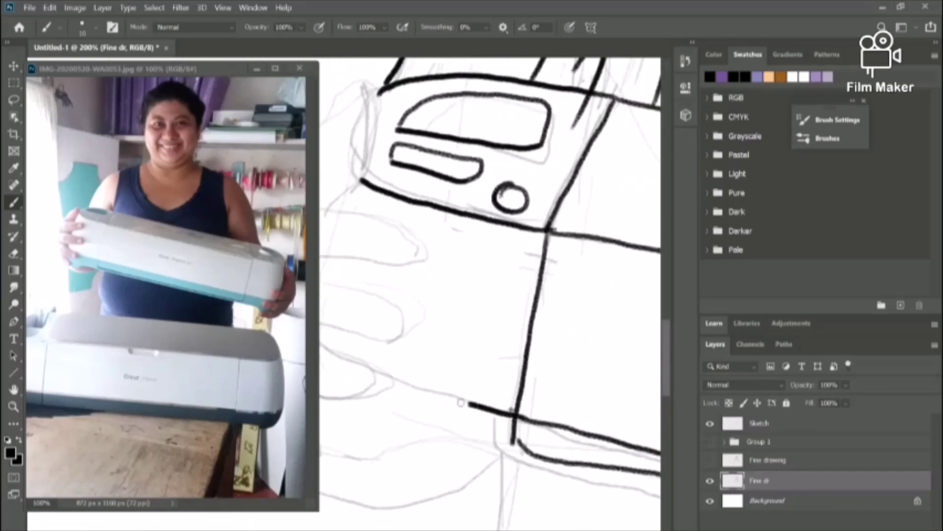
# Ink the other hand's thumb and its index finger with nail and knuckle marks at the machine's left end, trimming overlapping lines
pyautogui.hscroll(-6, 490, 383)
pyautogui.moveTo(420, 199)
pyautogui.mouseDown()
pyautogui.moveTo(455, 149)
pyautogui.moveTo(521, 96)
pyautogui.moveTo(491, 209)
pyautogui.mouseUp()
pyautogui.moveTo(529, 101); pyautogui.dragTo(490, 212)
pyautogui.click(14, 254)
pyautogui.moveTo(523, 170)
pyautogui.mouseDown()
pyautogui.moveTo(533, 136)
pyautogui.moveTo(502, 189)
pyautogui.moveTo(504, 167)
pyautogui.mouseUp()
pyautogui.click(13, 202)
pyautogui.hotkey('ctrl', 'z')
pyautogui.moveTo(455, 202)
pyautogui.mouseDown()
pyautogui.moveTo(538, 266)
pyautogui.moveTo(418, 275)
pyautogui.mouseUp()
pyautogui.moveTo(551, 230)
pyautogui.mouseDown()
pyautogui.moveTo(551, 252)
pyautogui.moveTo(552, 232)
pyautogui.mouseUp()
# Ink the middle finger of the left-end hand, redrawing its outline and adding the nail and knuckle marks
pyautogui.moveTo(482, 220)
pyautogui.mouseDown()
pyautogui.moveTo(481, 243)
pyautogui.moveTo(465, 243)
pyautogui.moveTo(538, 324)
pyautogui.moveTo(405, 326)
pyautogui.mouseUp()
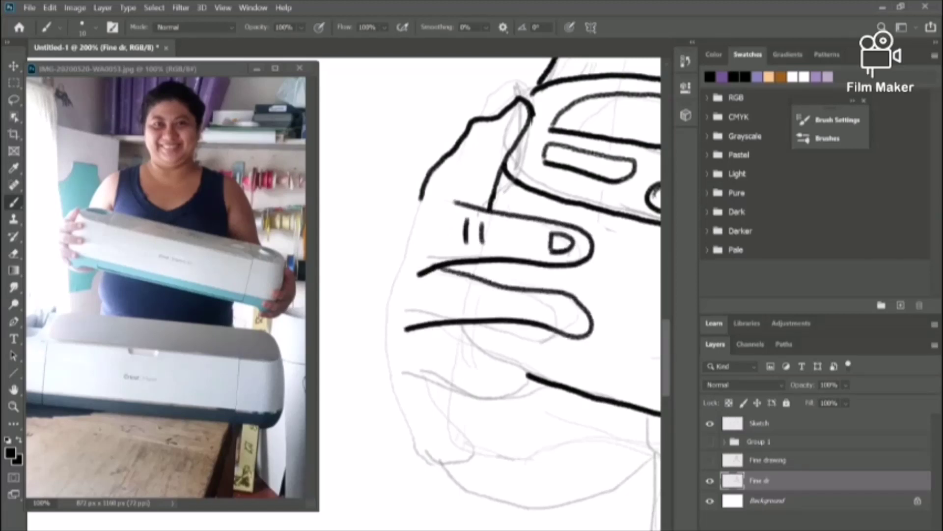
pyautogui.hotkey('ctrl', 'z')
pyautogui.moveTo(438, 269)
pyautogui.mouseDown()
pyautogui.moveTo(581, 336)
pyautogui.moveTo(405, 336)
pyautogui.mouseUp()
pyautogui.moveTo(569, 304); pyautogui.dragTo(571, 322)
pyautogui.moveTo(523, 300); pyautogui.dragTo(524, 321)
# Ink the ring finger below with its nail and knuckle marks, and erase the line overlapping its tip
pyautogui.moveTo(508, 296)
pyautogui.mouseDown()
pyautogui.moveTo(508, 318)
pyautogui.moveTo(546, 366)
pyautogui.moveTo(526, 401)
pyautogui.mouseUp()
pyautogui.moveTo(411, 380); pyautogui.dragTo(527, 399)
pyautogui.moveTo(511, 368); pyautogui.dragTo(533, 391)
pyautogui.moveTo(467, 358); pyautogui.dragTo(467, 384)
pyautogui.moveTo(456, 359); pyautogui.dragTo(457, 371)
pyautogui.press('e')
pyautogui.moveTo(528, 381)
pyautogui.mouseDown()
pyautogui.moveTo(540, 384)
pyautogui.moveTo(530, 378)
pyautogui.moveTo(513, 389)
pyautogui.moveTo(538, 383)
pyautogui.moveTo(520, 393)
pyautogui.mouseUp()
# Ink the outer edge of the left-end hand and the little finger, erasing and redrawing the fingertip side with its nail
pyautogui.press('b')
pyautogui.moveTo(410, 380)
pyautogui.mouseDown()
pyautogui.moveTo(468, 437)
pyautogui.moveTo(382, 368)
pyautogui.mouseUp()
pyautogui.moveTo(421, 189); pyautogui.dragTo(382, 374)
pyautogui.press('e')
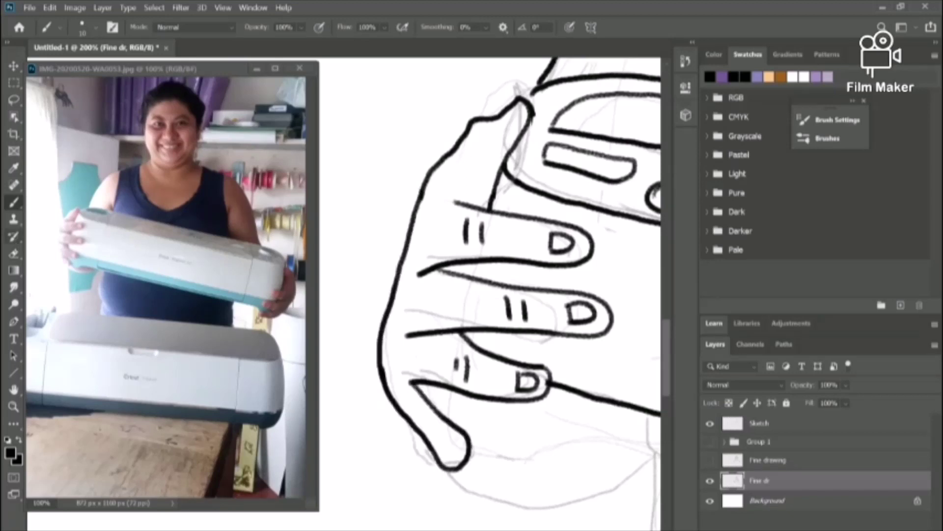
pyautogui.moveTo(466, 452); pyautogui.dragTo(456, 419)
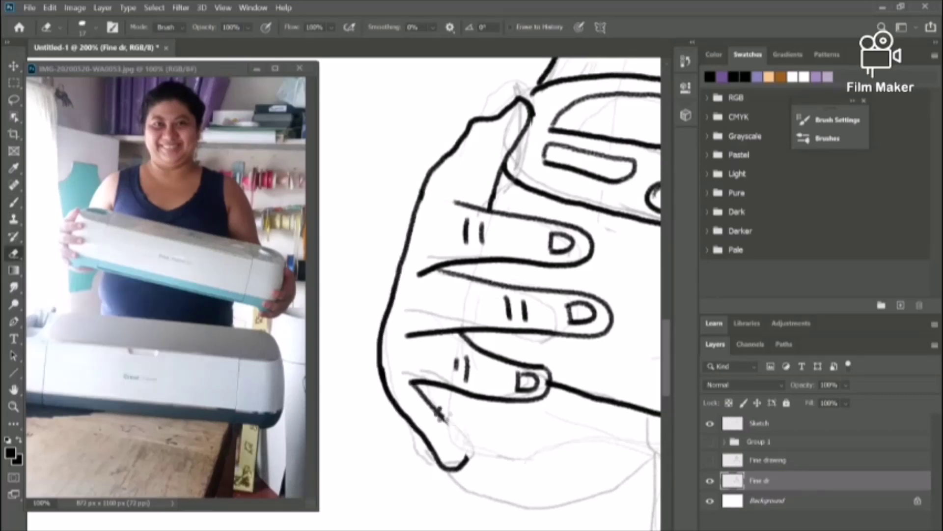
pyautogui.click(14, 202)
pyautogui.moveTo(445, 421); pyautogui.dragTo(455, 466)
# Ink the palm's lower contour from the little finger to the underside of the held machine
pyautogui.hscroll(2, 498, 435)
pyautogui.moveTo(377, 461)
pyautogui.mouseDown()
pyautogui.moveTo(395, 446)
pyautogui.moveTo(514, 460)
pyautogui.mouseUp()
pyautogui.hscroll(-3, 607, 458)
pyautogui.moveTo(609, 459); pyautogui.dragTo(538, 451)
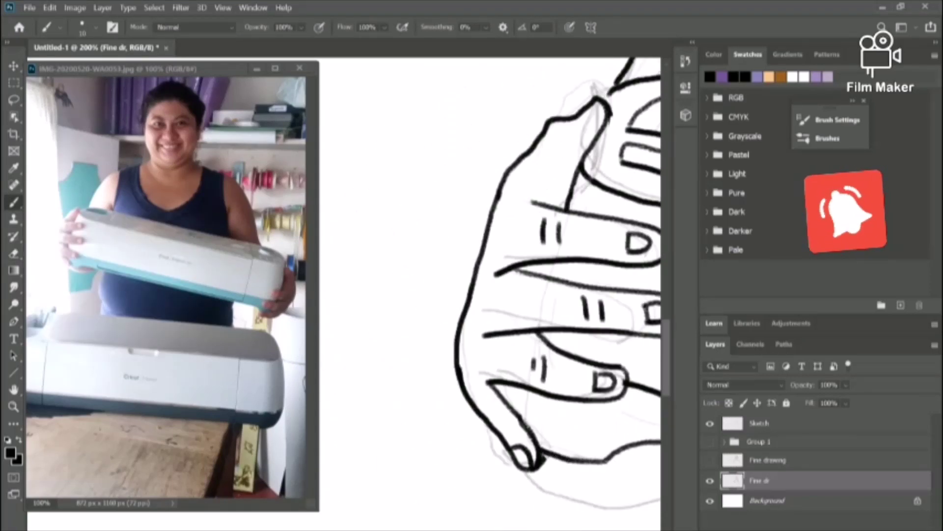
pyautogui.hscroll(5, 491, 295)
pyautogui.moveTo(629, 455)
pyautogui.mouseDown()
pyautogui.moveTo(434, 491)
pyautogui.moveTo(418, 469)
pyautogui.mouseUp()
# Ink the bottom rim line of the held machine between the two hands
pyautogui.hscroll(8, 491, 295)
pyautogui.hotkey('ctrl', '-')
pyautogui.hotkey('ctrl', '-')
pyautogui.hotkey('ctrl', '-')
pyautogui.hscroll(-2, 492, 295)
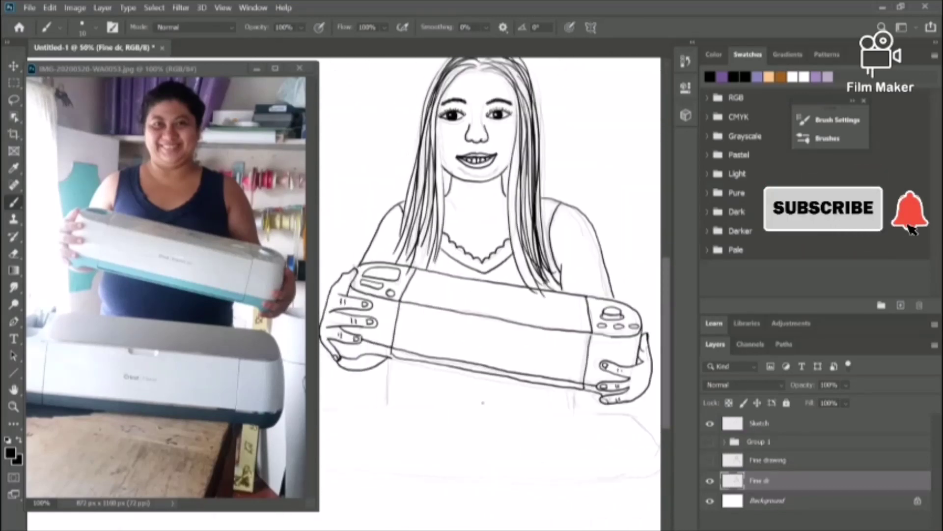
pyautogui.moveTo(445, 368); pyautogui.dragTo(605, 400)
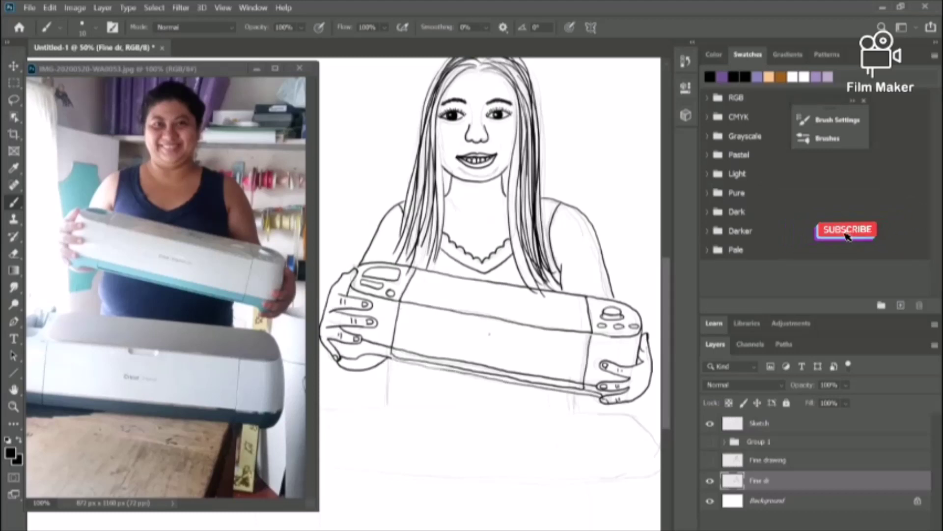
# Hand-letter a divider bar followed by "Ex" on the front of the held machine
pyautogui.hotkey('ctrl', '+')
pyautogui.hotkey('ctrl', '+')
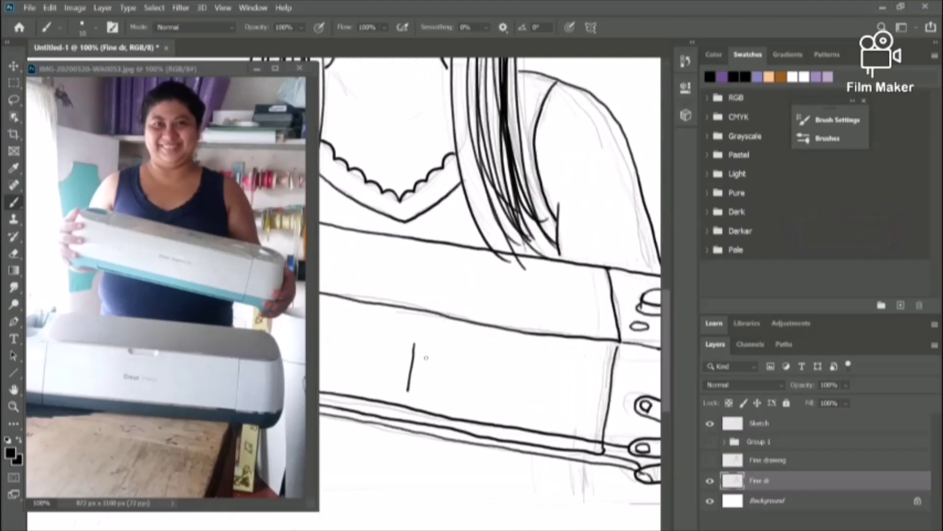
pyautogui.moveTo(452, 374); pyautogui.dragTo(453, 386)
pyautogui.moveTo(470, 356)
pyautogui.mouseDown()
pyautogui.moveTo(469, 390)
pyautogui.moveTo(514, 391)
pyautogui.mouseUp()
pyautogui.moveTo(543, 371); pyautogui.dragTo(547, 399)
pyautogui.moveTo(539, 387); pyautogui.dragTo(547, 385)
pyautogui.moveTo(552, 386); pyautogui.dragTo(552, 400)
pyautogui.hotkey('ctrl', 'z')
pyautogui.hotkey('ctrl', 'z')
pyautogui.hotkey('ctrl', 'z')
pyautogui.hotkey('ctrl', 'z')
pyautogui.hotkey('ctrl', 'z')
pyautogui.hotkey('ctrl', 'z')
pyautogui.hotkey('ctrl', 'z')
pyautogui.hotkey('ctrl', 'z')
pyautogui.hotkey('ctrl', 'z')
pyautogui.press('z')
pyautogui.hotkey('ctrl', 'z')
pyautogui.hotkey('ctrl', 'z')
pyautogui.hotkey('ctrl', 'z')
pyautogui.hotkey('ctrl', 'z')
pyautogui.hotkey('ctrl', 'z')
pyautogui.hotkey('ctrl', 'z')
pyautogui.hotkey('ctrl', 'z')
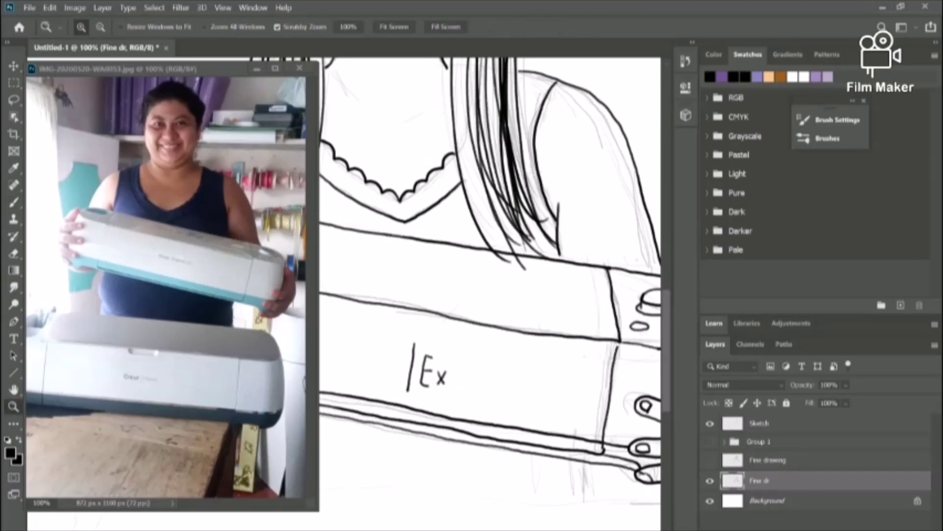
# Hand-letter the rest of "Explore Air" after the divider bar on the held machine's front
pyautogui.click(337, 326)
pyautogui.moveTo(497, 389)
pyautogui.mouseDown()
pyautogui.moveTo(384, 390)
pyautogui.moveTo(398, 443)
pyautogui.mouseUp()
pyautogui.press('b')
pyautogui.moveTo(384, 415)
pyautogui.mouseDown()
pyautogui.moveTo(398, 417)
pyautogui.moveTo(400, 390)
pyautogui.mouseUp()
pyautogui.moveTo(422, 415)
pyautogui.mouseDown()
pyautogui.moveTo(402, 440)
pyautogui.moveTo(423, 438)
pyautogui.mouseUp()
pyautogui.moveTo(425, 412)
pyautogui.mouseDown()
pyautogui.moveTo(423, 469)
pyautogui.moveTo(426, 435)
pyautogui.mouseUp()
pyautogui.moveTo(455, 391)
pyautogui.mouseDown()
pyautogui.moveTo(452, 446)
pyautogui.moveTo(472, 427)
pyautogui.moveTo(485, 448)
pyautogui.mouseUp()
pyautogui.moveTo(485, 435)
pyautogui.mouseDown()
pyautogui.moveTo(496, 429)
pyautogui.moveTo(516, 449)
pyautogui.mouseUp()
pyautogui.moveTo(556, 415); pyautogui.dragTo(540, 462)
pyautogui.moveTo(556, 416)
pyautogui.mouseDown()
pyautogui.moveTo(565, 464)
pyautogui.moveTo(561, 448)
pyautogui.mouseUp()
pyautogui.moveTo(575, 444)
pyautogui.mouseDown()
pyautogui.moveTo(575, 465)
pyautogui.moveTo(586, 467)
pyautogui.mouseUp()
pyautogui.click(575, 435)
pyautogui.moveTo(588, 451); pyautogui.dragTo(604, 447)
# Hand-letter "Cricut" before the divider bar, with small flourishes on top of the C
pyautogui.hscroll(-4, 597, 444)
pyautogui.moveTo(547, 377); pyautogui.dragTo(538, 433)
pyautogui.moveTo(536, 401)
pyautogui.mouseDown()
pyautogui.moveTo(551, 403)
pyautogui.moveTo(531, 421)
pyautogui.moveTo(472, 406)
pyautogui.moveTo(473, 420)
pyautogui.mouseUp()
pyautogui.moveTo(450, 391)
pyautogui.mouseDown()
pyautogui.moveTo(449, 418)
pyautogui.moveTo(467, 393)
pyautogui.mouseUp()
pyautogui.moveTo(444, 373)
pyautogui.mouseDown()
pyautogui.moveTo(414, 388)
pyautogui.moveTo(440, 414)
pyautogui.mouseUp()
pyautogui.moveTo(435, 371); pyautogui.dragTo(451, 353)
pyautogui.moveTo(431, 370); pyautogui.dragTo(412, 355)
# Ink the two side lines of the torso below the held machine
pyautogui.hotkey('ctrl', '-')
pyautogui.hotkey('ctrl', '-')
pyautogui.hotkey('ctrl', '-')
pyautogui.hscroll(-2, 491, 295)
pyautogui.moveTo(591, 395); pyautogui.dragTo(591, 413)
pyautogui.moveTo(395, 357); pyautogui.dragTo(392, 410)
# Ink the long rounded lid outline of the second machine on the table
pyautogui.scroll(-3, 472, 494)
pyautogui.hscroll(-2, 473, 494)
pyautogui.hscroll(1, 472, 494)
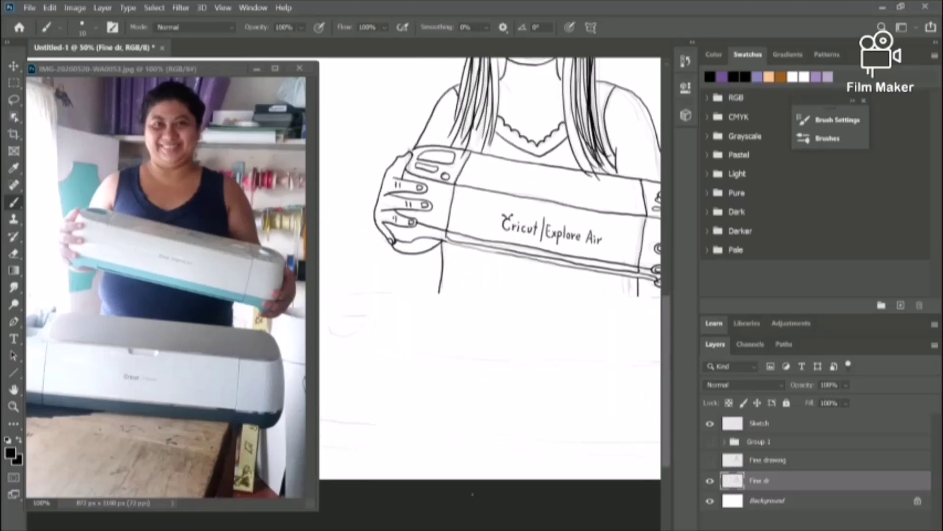
pyautogui.hotkey('ctrl', '-')
pyautogui.moveTo(377, 305)
pyautogui.mouseDown()
pyautogui.moveTo(578, 311)
pyautogui.moveTo(595, 348)
pyautogui.moveTo(381, 344)
pyautogui.moveTo(378, 306)
pyautogui.mouseUp()
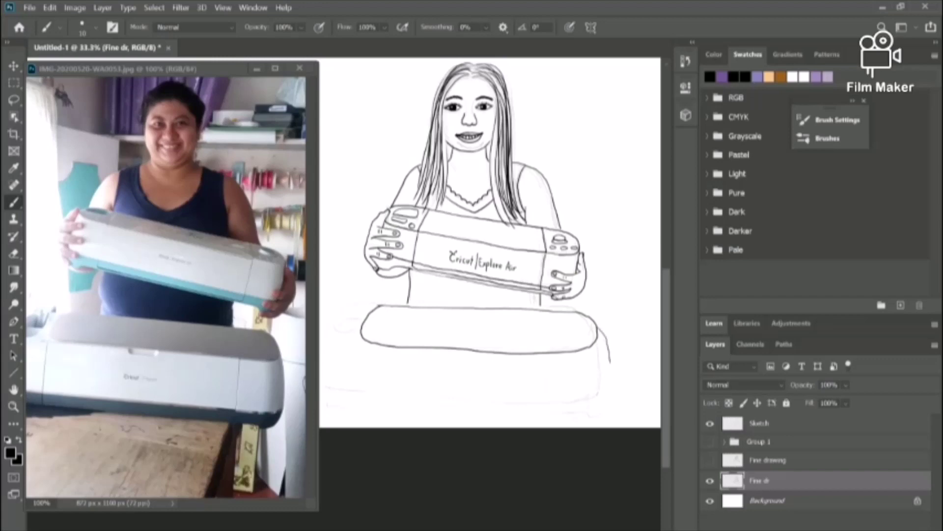
# Ink the table machine's right side, bottom edge and the vertical seam near its right end
pyautogui.moveTo(598, 328)
pyautogui.mouseDown()
pyautogui.moveTo(601, 391)
pyautogui.moveTo(586, 401)
pyautogui.mouseUp()
pyautogui.moveTo(360, 343)
pyautogui.mouseDown()
pyautogui.moveTo(361, 379)
pyautogui.moveTo(488, 401)
pyautogui.moveTo(589, 401)
pyautogui.mouseUp()
pyautogui.moveTo(545, 354); pyautogui.dragTo(544, 401)
# Ink the rounded left end of the table machine with its seam and small top compartment detail, following the reference photo
pyautogui.hscroll(-3, 491, 241)
pyautogui.click(229, 226)
pyautogui.hscroll(-2, 230, 226)
pyautogui.click(455, 306)
pyautogui.moveTo(456, 305)
pyautogui.mouseDown()
pyautogui.moveTo(417, 313)
pyautogui.moveTo(417, 398)
pyautogui.moveTo(453, 396)
pyautogui.mouseUp()
pyautogui.moveTo(429, 337); pyautogui.dragTo(415, 337)
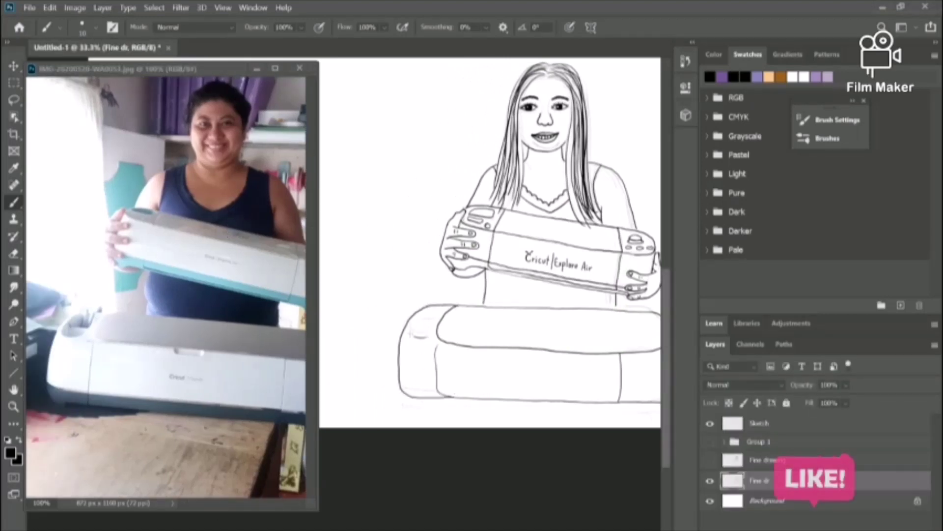
# Ink the small latch under the table machine's lid and hand-letter a divider bar with "Maker" on its front
pyautogui.hscroll(3, 491, 246)
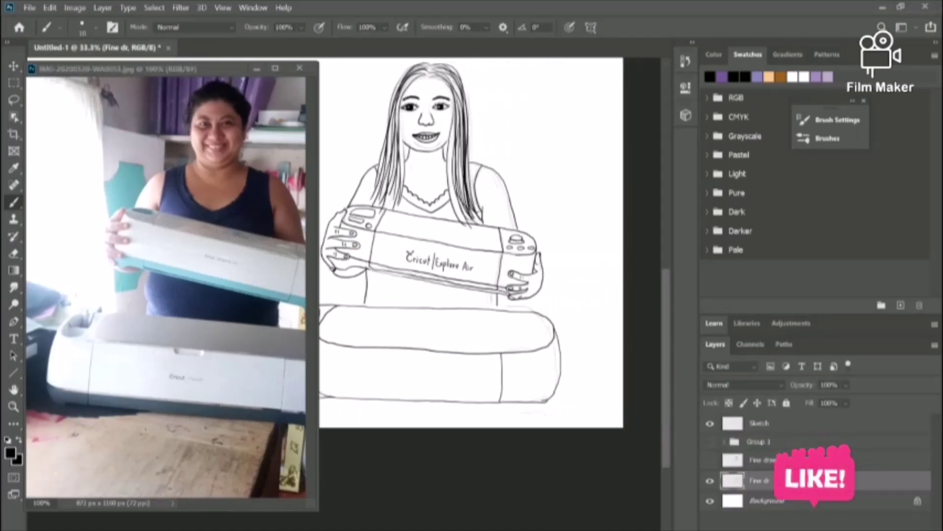
pyautogui.moveTo(392, 349)
pyautogui.mouseDown()
pyautogui.moveTo(419, 350)
pyautogui.moveTo(401, 386)
pyautogui.mouseUp()
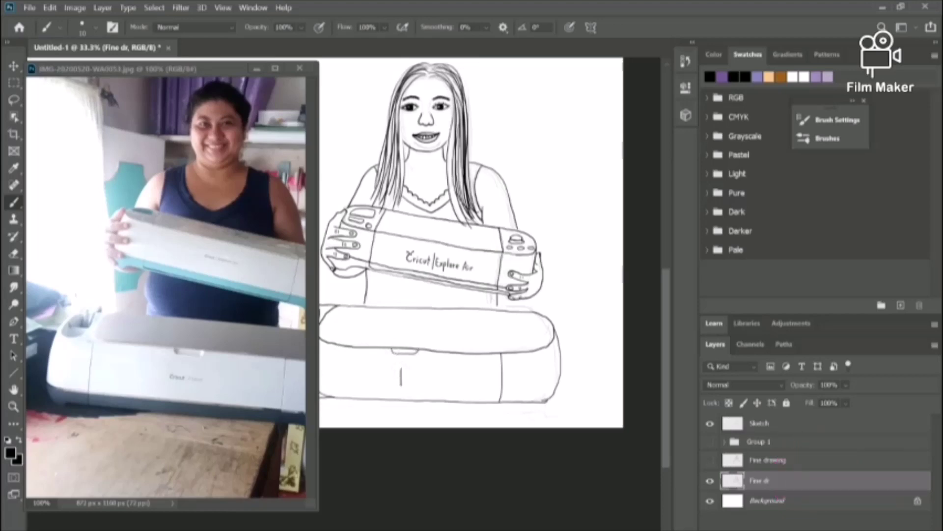
pyautogui.hotkey('ctrl', '+')
pyautogui.hotkey('ctrl', '+')
pyautogui.hotkey('ctrl', '+')
pyautogui.hscroll(3, 492, 295)
pyautogui.moveTo(423, 462)
pyautogui.mouseDown()
pyautogui.moveTo(423, 508)
pyautogui.moveTo(444, 496)
pyautogui.moveTo(504, 506)
pyautogui.moveTo(515, 486)
pyautogui.moveTo(532, 506)
pyautogui.mouseUp()
# Hand-letter "Cricut" with a flourished C before the divider bar on the table machine
pyautogui.hscroll(-3, 521, 484)
pyautogui.moveTo(524, 479)
pyautogui.mouseDown()
pyautogui.moveTo(538, 479)
pyautogui.moveTo(509, 503)
pyautogui.moveTo(519, 507)
pyautogui.moveTo(464, 505)
pyautogui.mouseUp()
pyautogui.click(478, 472)
pyautogui.moveTo(464, 491)
pyautogui.mouseDown()
pyautogui.moveTo(474, 484)
pyautogui.moveTo(454, 507)
pyautogui.mouseUp()
pyautogui.moveTo(448, 460); pyautogui.dragTo(462, 444)
pyautogui.hotkey('ctrl', '-')
pyautogui.hotkey('ctrl', '-')
pyautogui.hotkey('ctrl', '-')
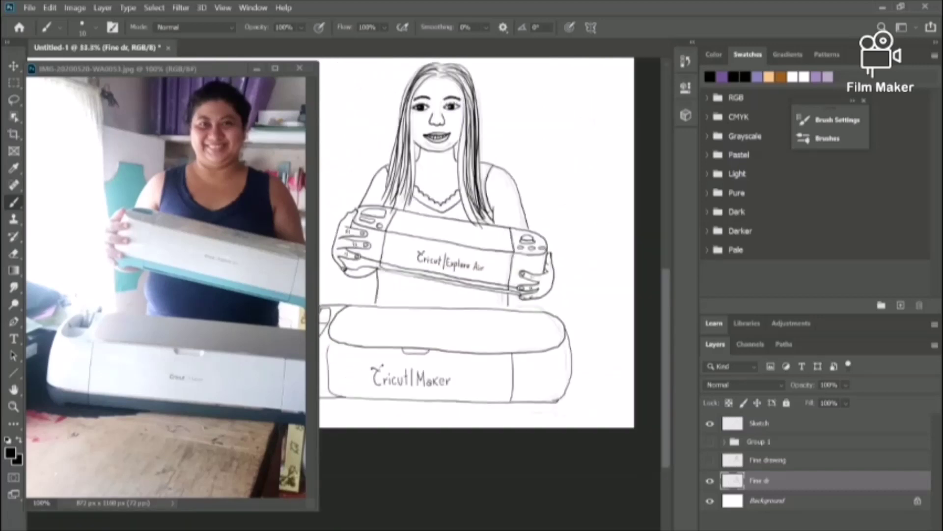
# Erase and re-ink the table machine's lower right corner, and add the small foot beneath it
pyautogui.hotkey('ctrl', '+')
pyautogui.hscroll(4, 491, 276)
pyautogui.moveTo(527, 440); pyautogui.dragTo(535, 430)
pyautogui.moveTo(231, 221); pyautogui.dragTo(190, 225)
pyautogui.click(546, 418)
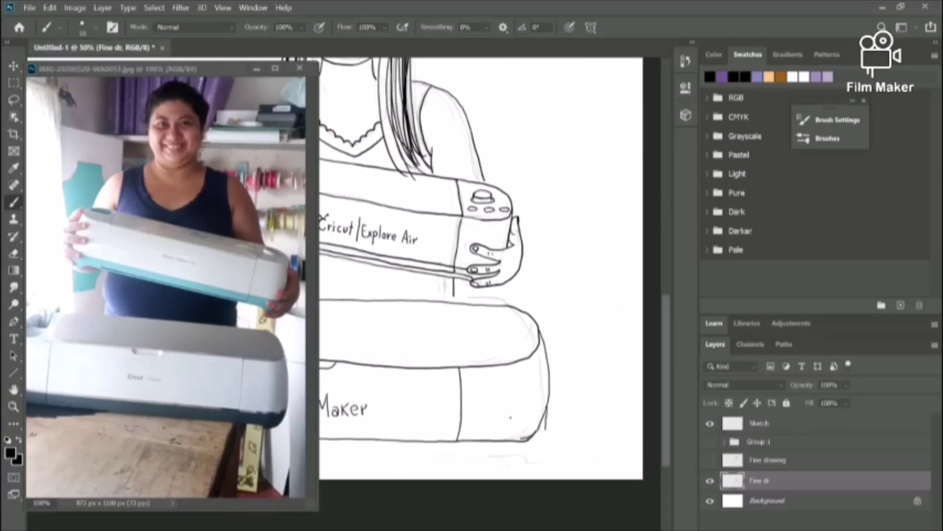
pyautogui.click(14, 254)
pyautogui.moveTo(537, 433); pyautogui.dragTo(523, 446)
pyautogui.press('b')
pyautogui.moveTo(550, 394)
pyautogui.mouseDown()
pyautogui.moveTo(541, 430)
pyautogui.moveTo(452, 444)
pyautogui.mouseUp()
pyautogui.moveTo(548, 426)
pyautogui.mouseDown()
pyautogui.moveTo(543, 455)
pyautogui.moveTo(524, 462)
pyautogui.moveTo(505, 453)
pyautogui.moveTo(531, 462)
pyautogui.mouseUp()
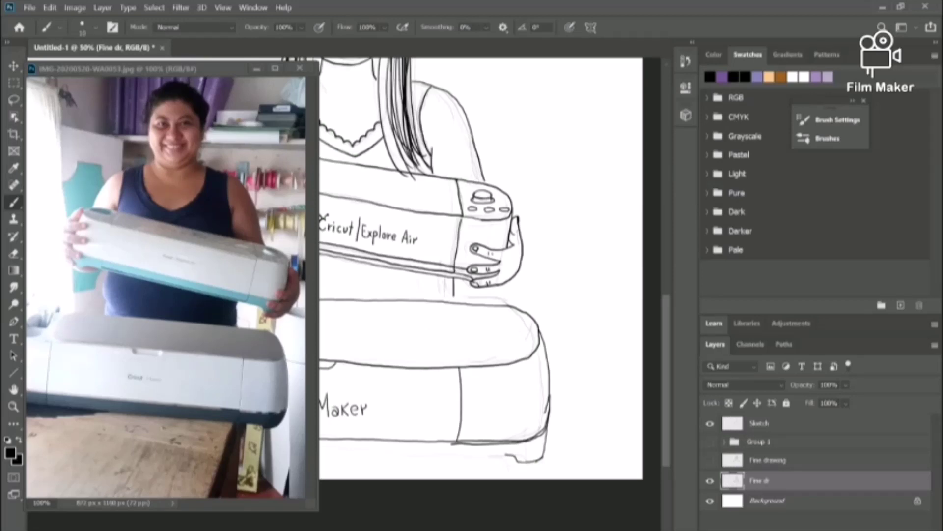
# Erase the stray overlapping line along the table machine's right side
pyautogui.hotkey('ctrl', '+')
pyautogui.hotkey('ctrl', '+')
pyautogui.hscroll(4, 492, 295)
pyautogui.hscroll(-1, 492, 294)
pyautogui.press('e')
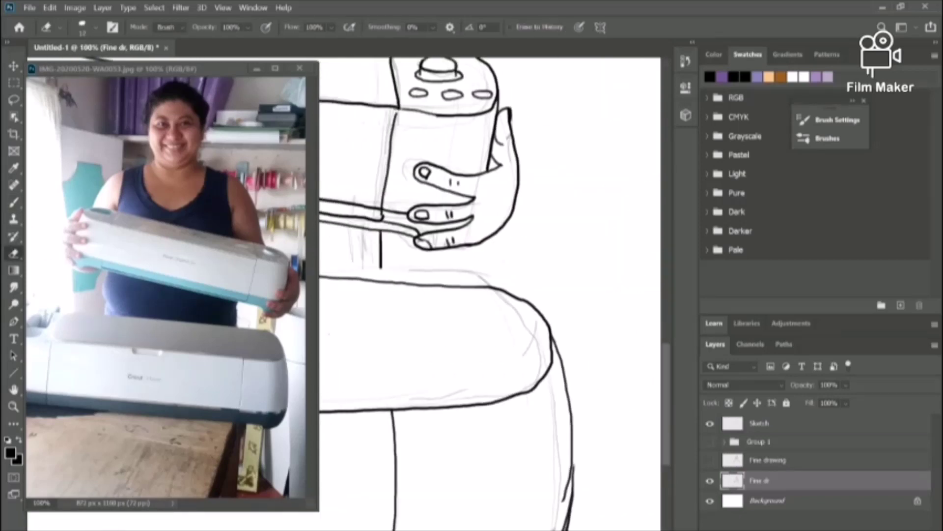
pyautogui.moveTo(562, 499); pyautogui.dragTo(566, 490)
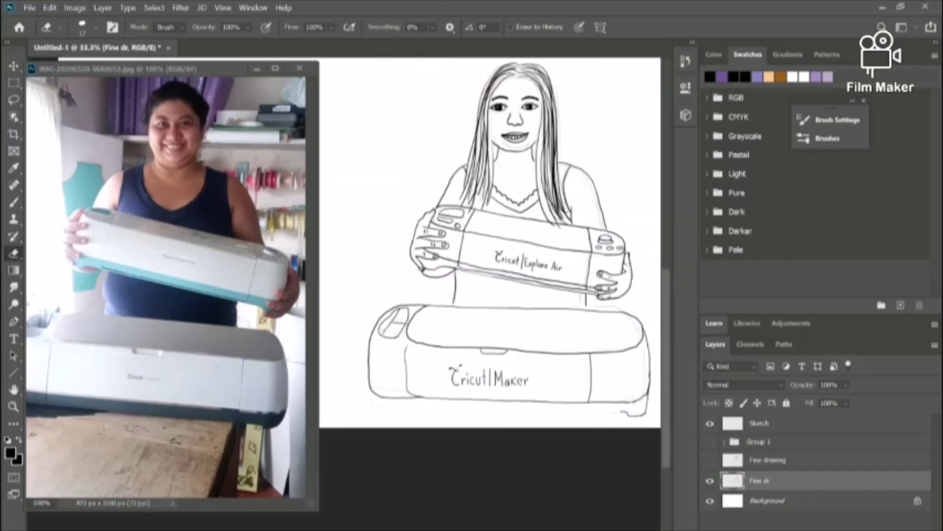
# Draw a straight base line about 1633 px long beneath the table machine up to its right foot, and reselect the Fine dr layer
pyautogui.click(14, 372)
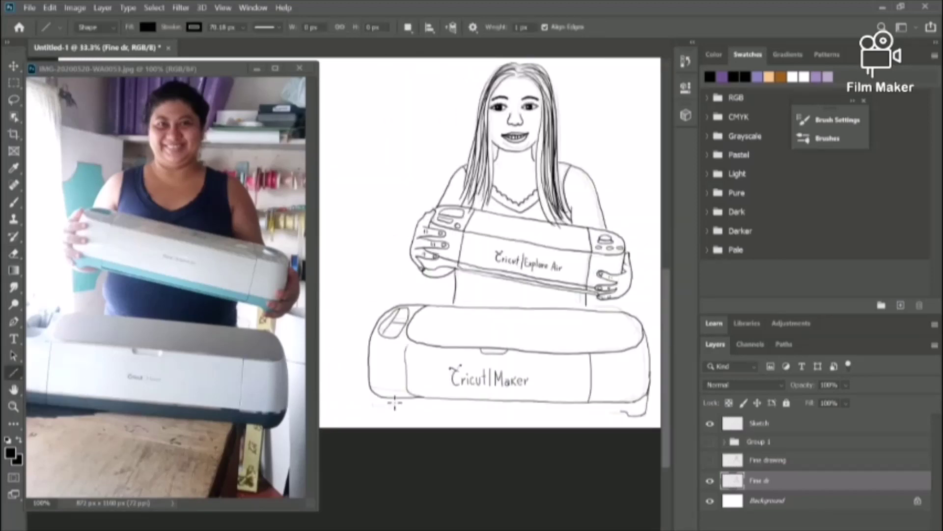
pyautogui.moveTo(386, 405); pyautogui.dragTo(624, 411)
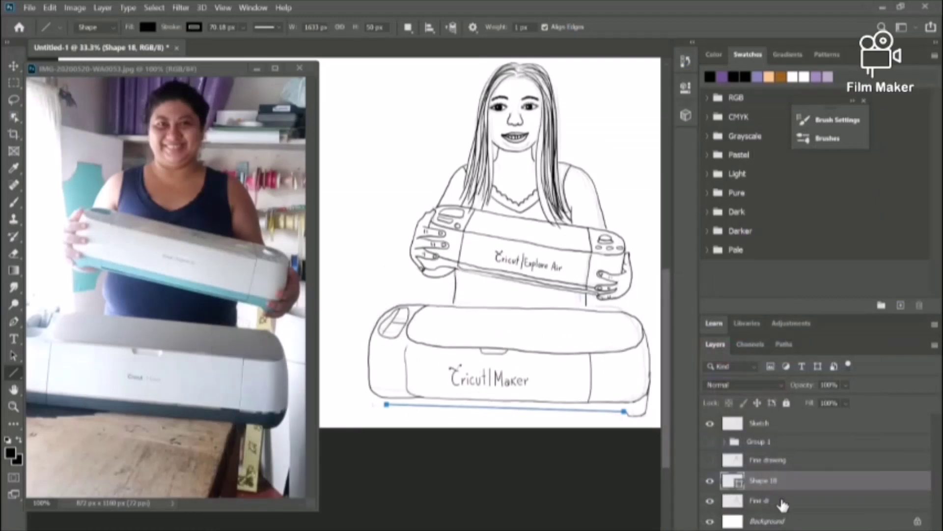
pyautogui.click(782, 505)
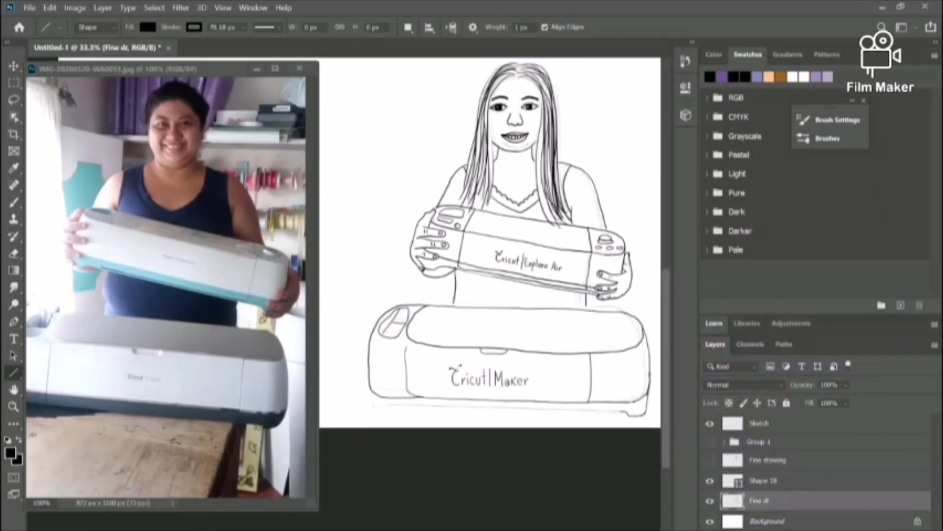
# Ink the small left foot beneath the table machine with the Brush tool on the Fine dr layer
pyautogui.hotkey('ctrl', '+')
pyautogui.hotkey('ctrl', '+')
pyautogui.click(14, 202)
pyautogui.moveTo(396, 449); pyautogui.dragTo(409, 491)
pyautogui.moveTo(438, 485); pyautogui.dragTo(409, 491)
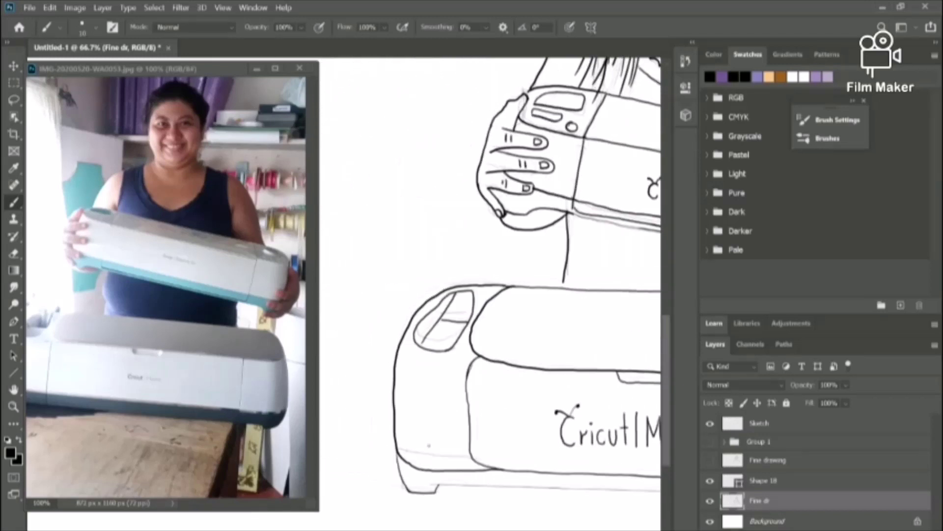
# Ink a second line along the table machine's lower edge, from its left side across to the right corner
pyautogui.moveTo(398, 460)
pyautogui.mouseDown()
pyautogui.moveTo(411, 472)
pyautogui.moveTo(637, 481)
pyautogui.mouseUp()
pyautogui.hscroll(7, 637, 482)
pyautogui.moveTo(466, 482); pyautogui.dragTo(648, 485)
pyautogui.hscroll(8, 647, 485)
pyautogui.moveTo(424, 487)
pyautogui.mouseDown()
pyautogui.moveTo(504, 488)
pyautogui.moveTo(561, 468)
pyautogui.mouseUp()
pyautogui.hscroll(-7, 560, 468)
pyautogui.scroll(7, 561, 468)
pyautogui.scroll(3, 490, 276)
pyautogui.hotkey('ctrl', '-')
pyautogui.hotkey('ctrl', '-')
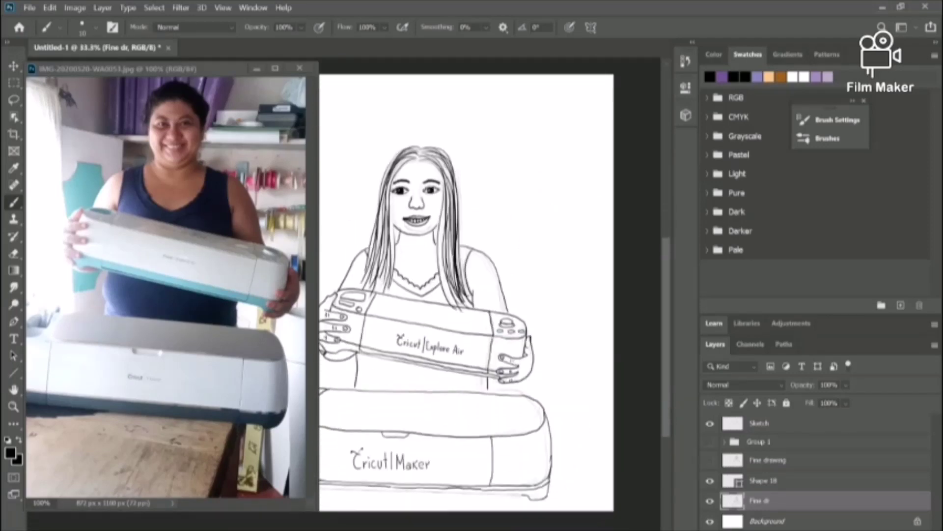
pyautogui.hscroll(-2, 485, 292)
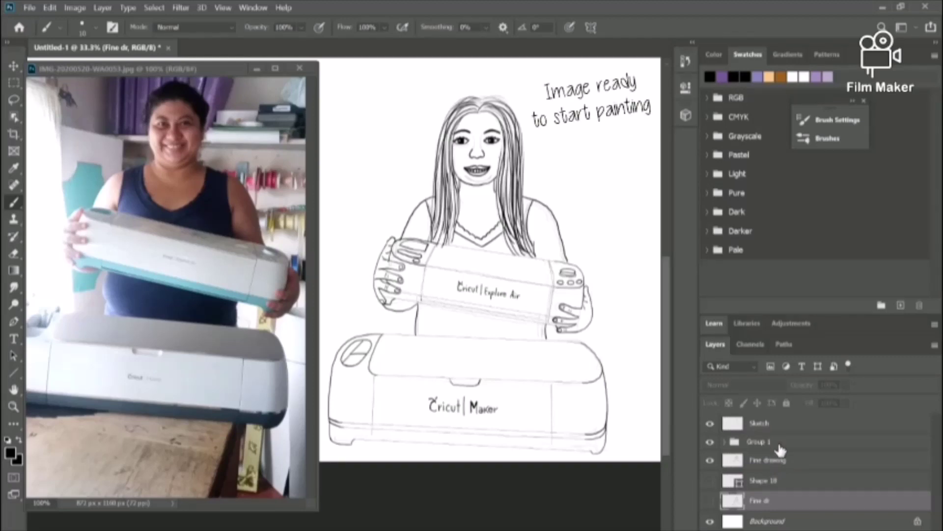
# Hide the Sketch layer so only the finished line drawing and lettering show
pyautogui.click(710, 424)
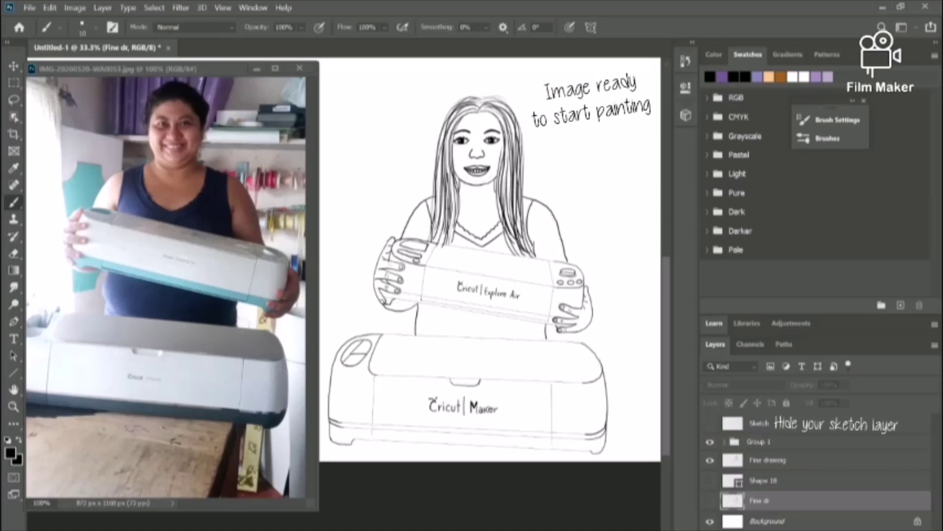
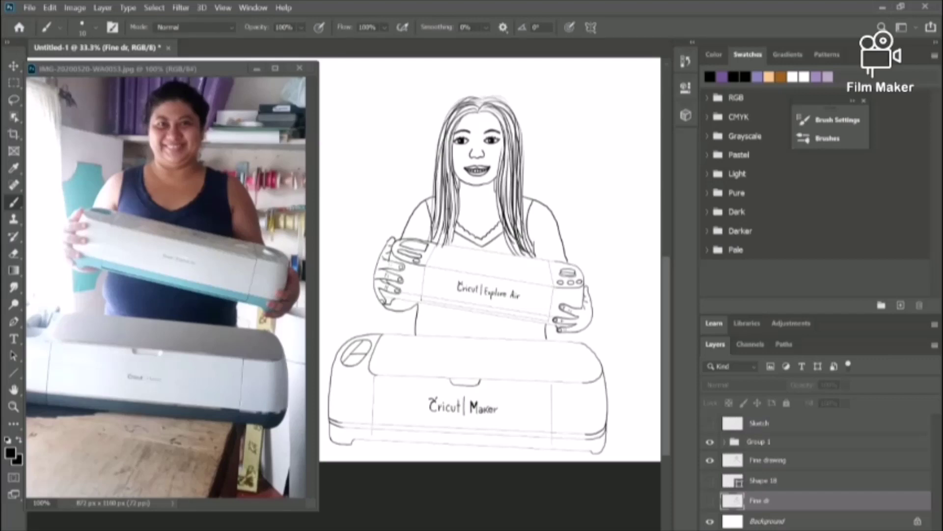
pyautogui.click(236, 305)
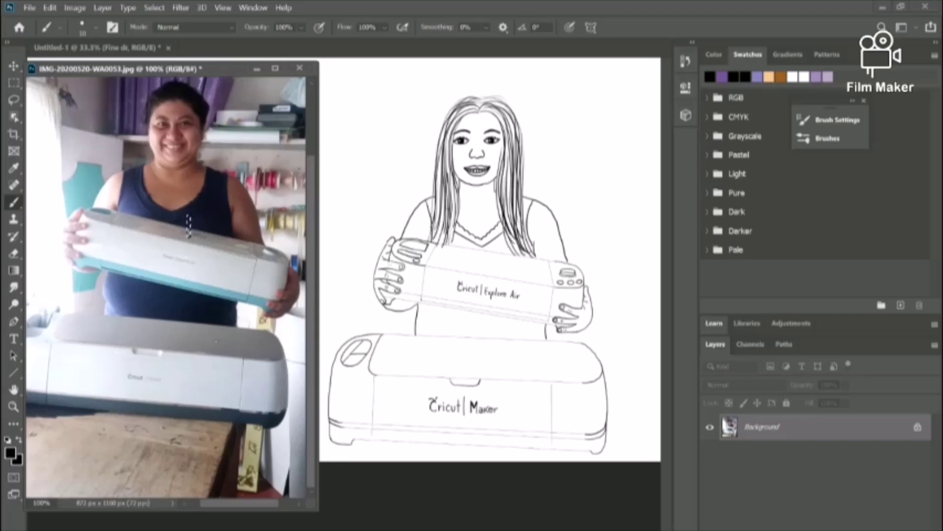
pyautogui.click(647, 304)
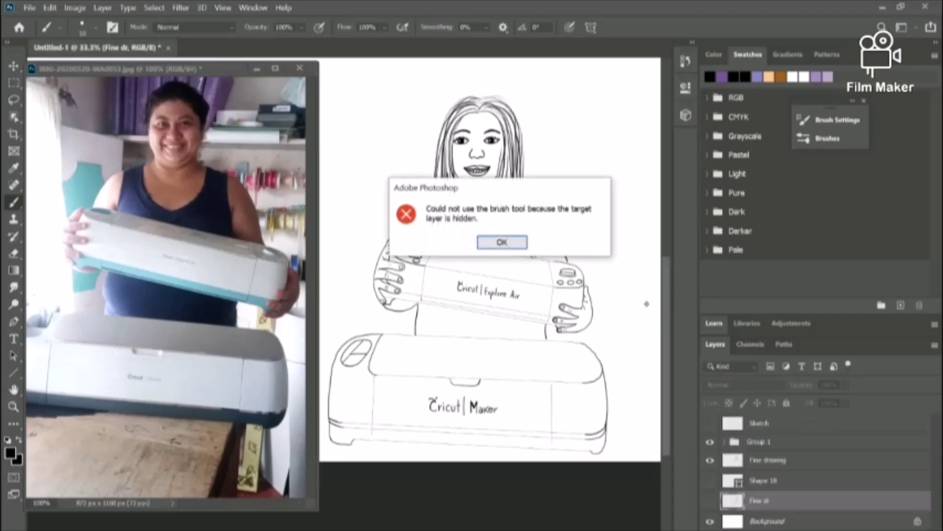
pyautogui.click(525, 240)
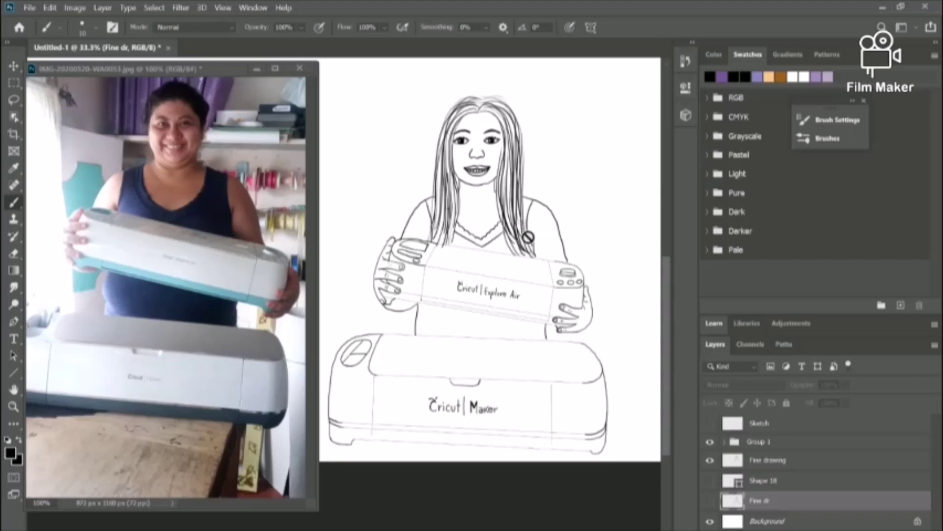
# Add a new layer directly above the Background layer and name it "local color"
pyautogui.click(772, 520)
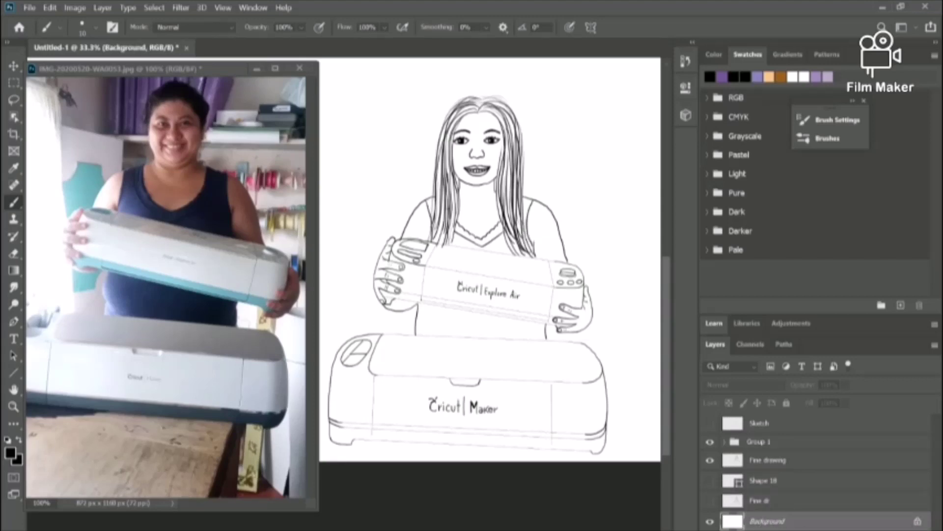
pyautogui.hotkey('ctrl', 'alt', 'shift', 'n')
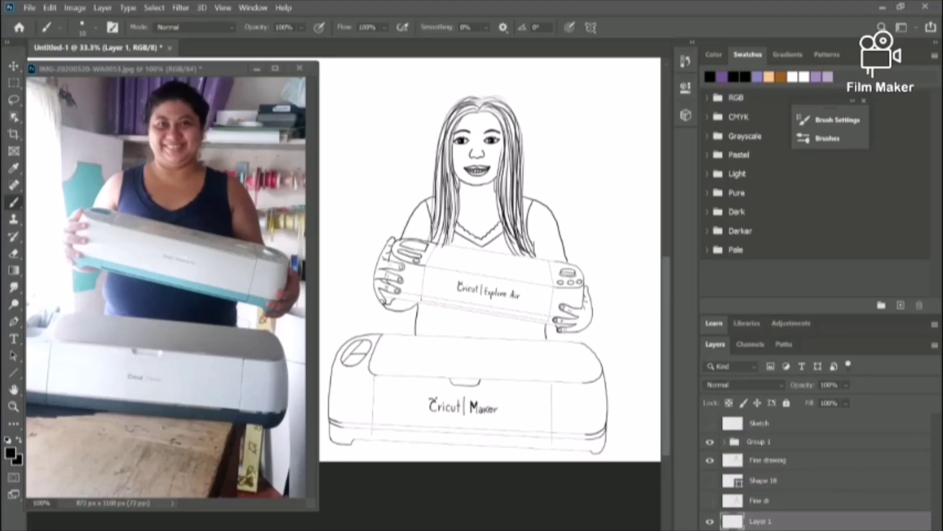
pyautogui.doubleClick(754, 525)
pyautogui.write('Base color')
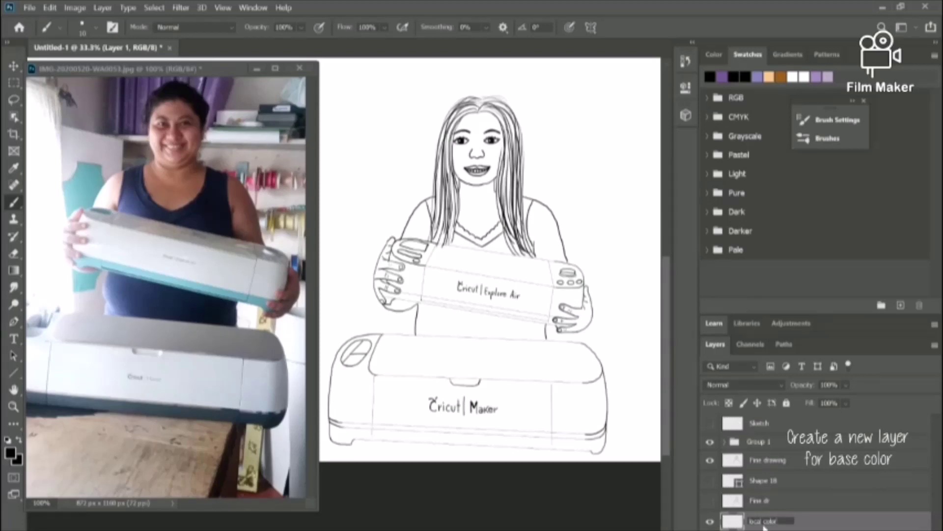
pyautogui.click(808, 525)
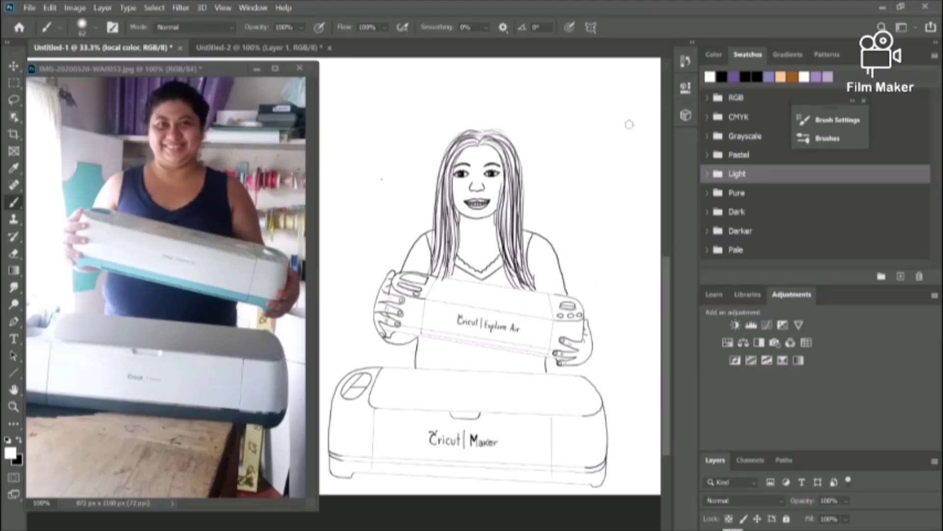
# Set up a Hard Round brush at 60 px with hardness lowered to about 31%
pyautogui.click(95, 26)
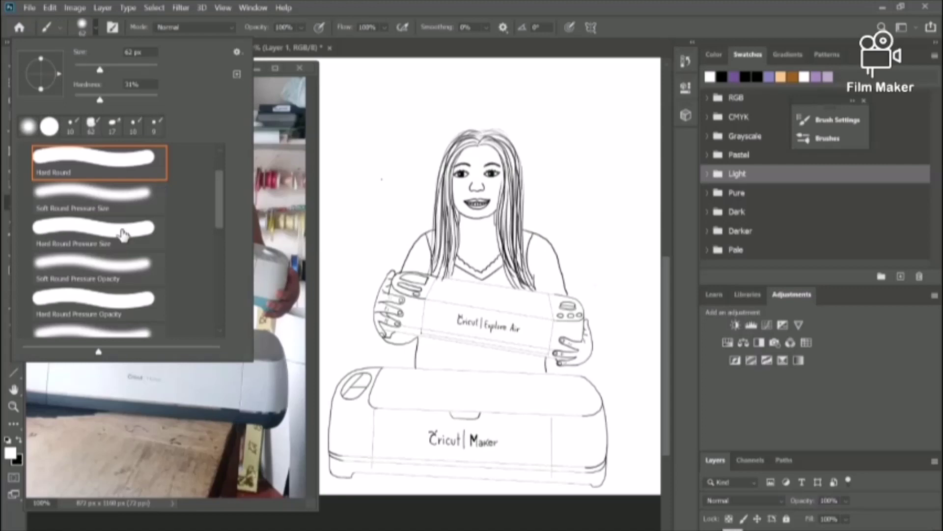
pyautogui.click(123, 170)
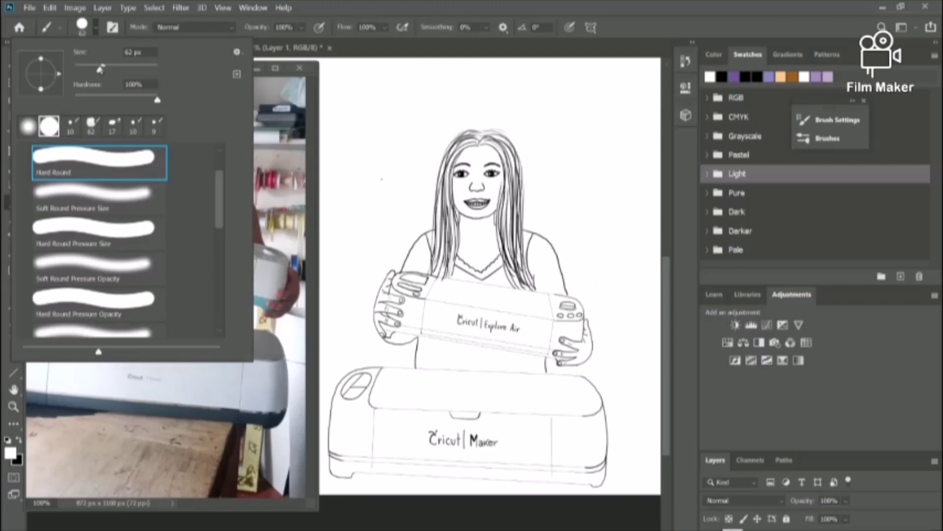
pyautogui.moveTo(100, 70); pyautogui.dragTo(97, 69)
pyautogui.click(139, 52)
pyautogui.press('BackSpace')
pyautogui.write('0')
pyautogui.moveTo(158, 100); pyautogui.dragTo(101, 100)
pyautogui.moveTo(100, 100); pyautogui.dragTo(99, 100)
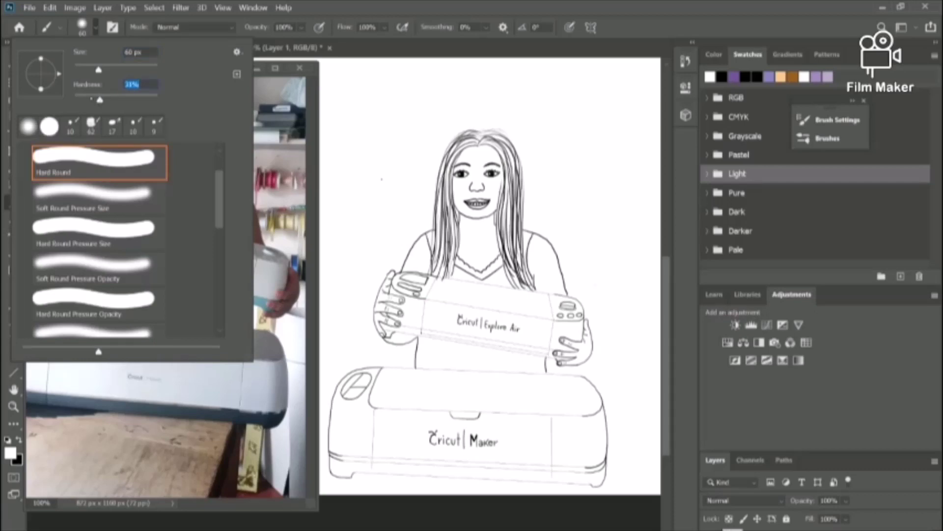
pyautogui.click(605, 159)
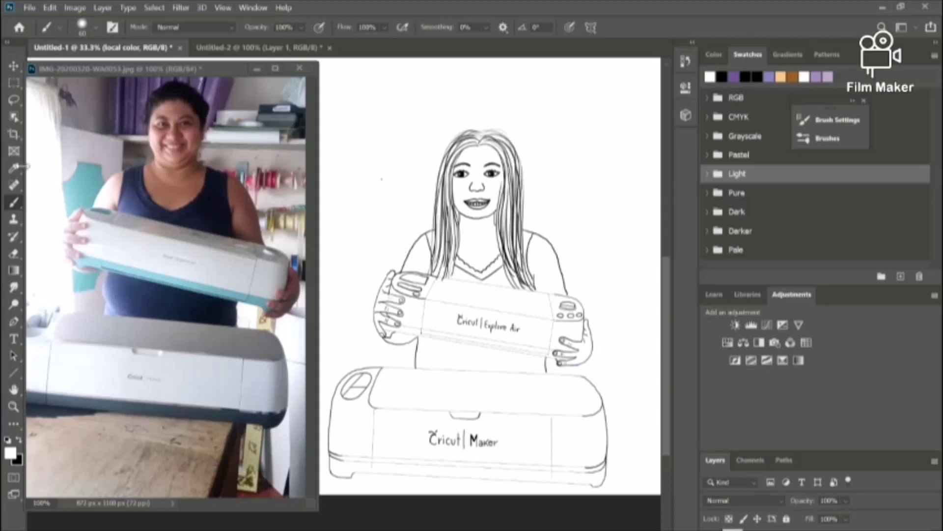
# Sample a brown skin tone from the photo's face and paint the drawn face and neck with it
pyautogui.click(14, 168)
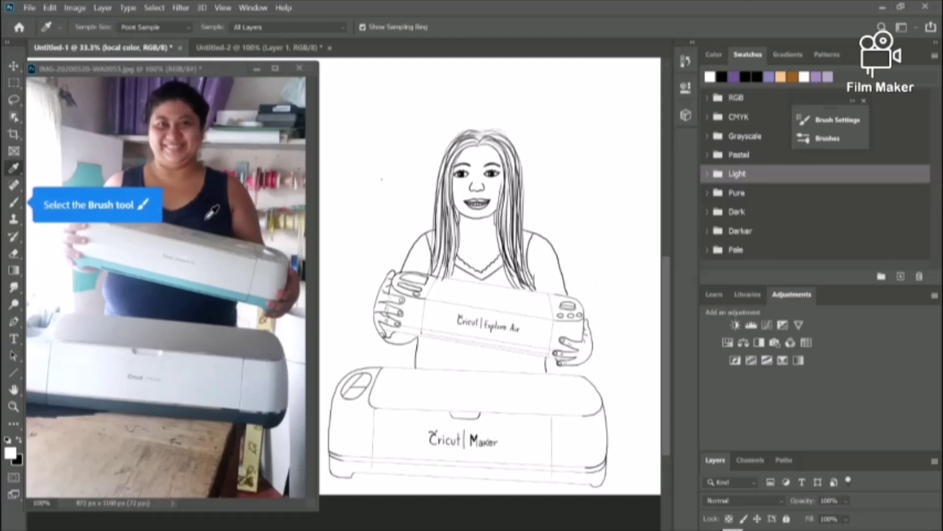
pyautogui.click(179, 155)
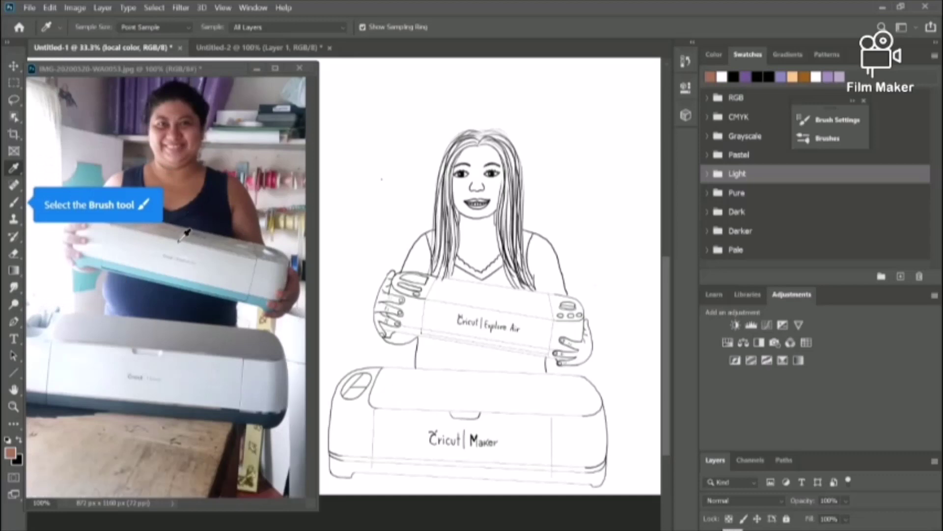
pyautogui.press('b')
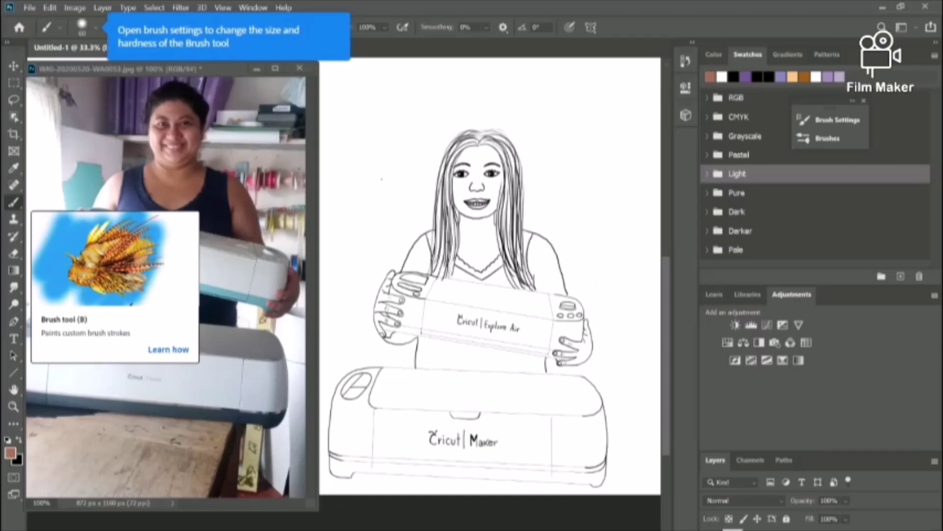
pyautogui.moveTo(481, 228)
pyautogui.mouseDown()
pyautogui.moveTo(472, 244)
pyautogui.moveTo(465, 221)
pyautogui.moveTo(463, 250)
pyautogui.moveTo(468, 265)
pyautogui.moveTo(478, 256)
pyautogui.moveTo(484, 268)
pyautogui.moveTo(492, 250)
pyautogui.moveTo(493, 260)
pyautogui.moveTo(476, 219)
pyautogui.moveTo(488, 191)
pyautogui.moveTo(474, 162)
pyautogui.moveTo(465, 190)
pyautogui.moveTo(468, 155)
pyautogui.moveTo(458, 172)
pyautogui.moveTo(462, 216)
pyautogui.moveTo(495, 186)
pyautogui.moveTo(474, 150)
pyautogui.moveTo(461, 154)
pyautogui.mouseUp()
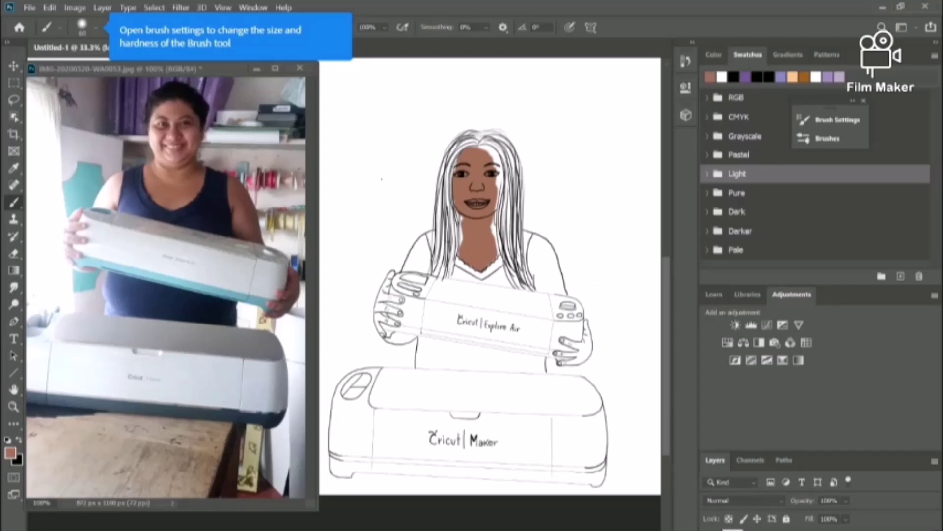
# Sample a lighter pink skin tone from the photo's face and paint it over most of the drawn face and neck
pyautogui.click(13, 168)
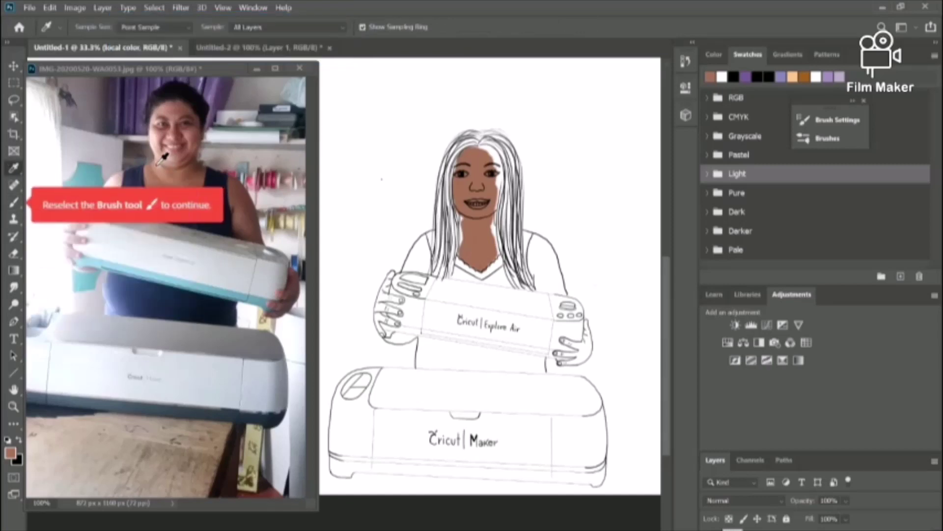
pyautogui.click(157, 151)
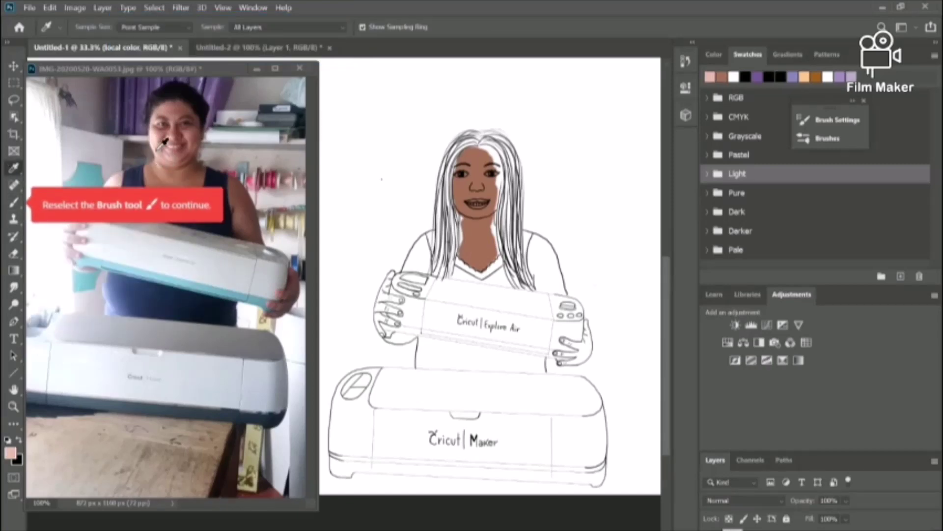
pyautogui.click(479, 219)
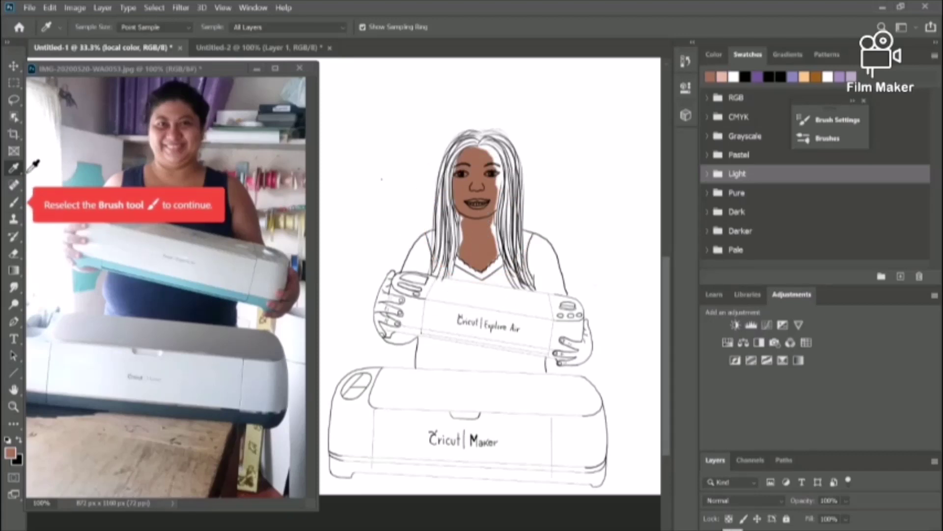
pyautogui.click(161, 166)
pyautogui.click(14, 202)
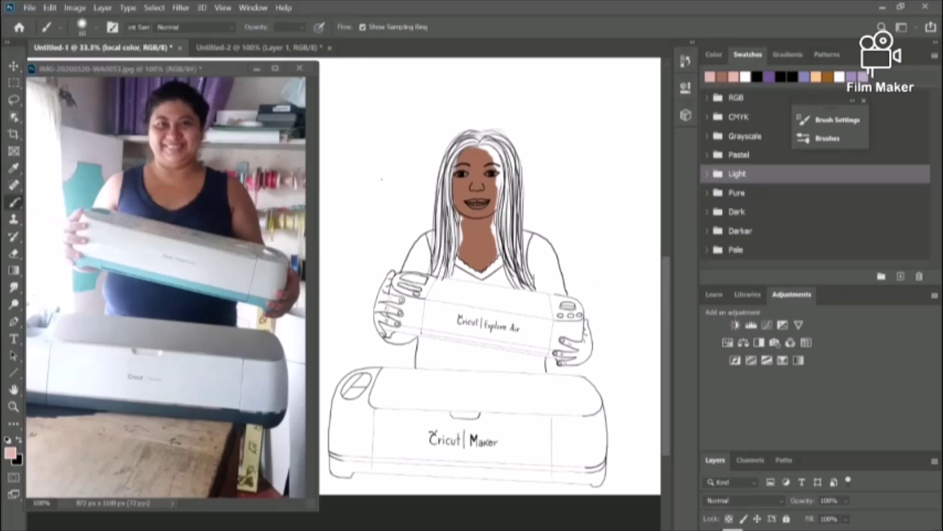
pyautogui.moveTo(477, 245)
pyautogui.mouseDown()
pyautogui.moveTo(477, 214)
pyautogui.moveTo(472, 223)
pyautogui.mouseUp()
pyautogui.hotkey('ctrl', 'z')
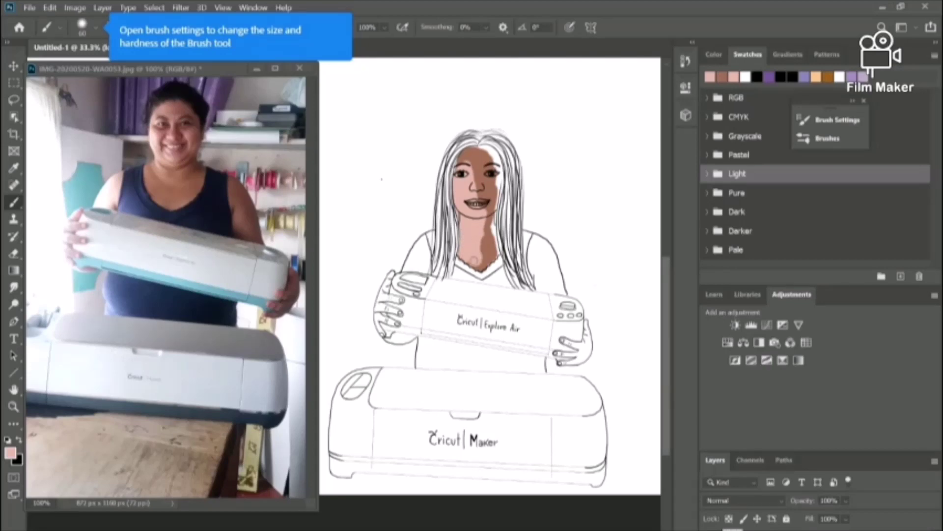
pyautogui.moveTo(487, 253)
pyautogui.mouseDown()
pyautogui.moveTo(484, 174)
pyautogui.moveTo(473, 176)
pyautogui.mouseUp()
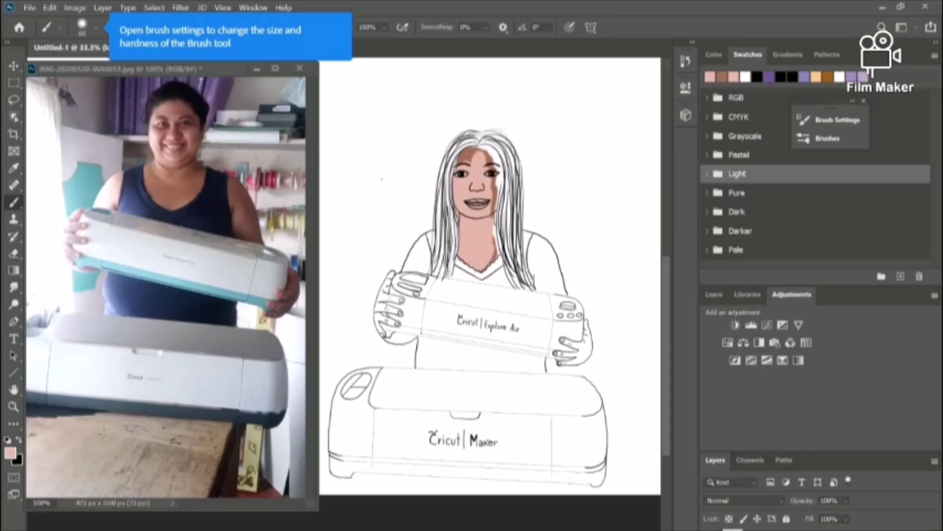
# Cover the remaining brown patches on the forehead, cheek and neck with the pink skin tone
pyautogui.hotkey('ctrl', '+')
pyautogui.hotkey('ctrl', '+')
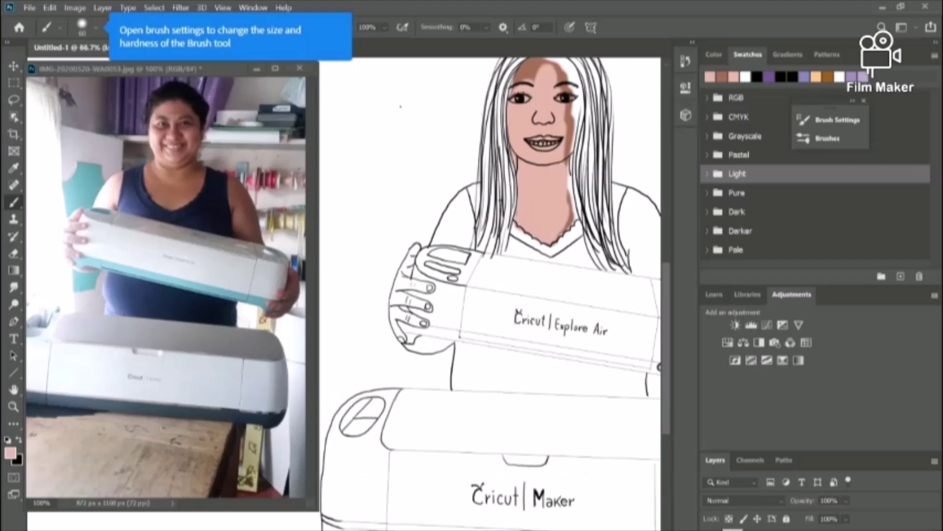
pyautogui.hscroll(5, 490, 294)
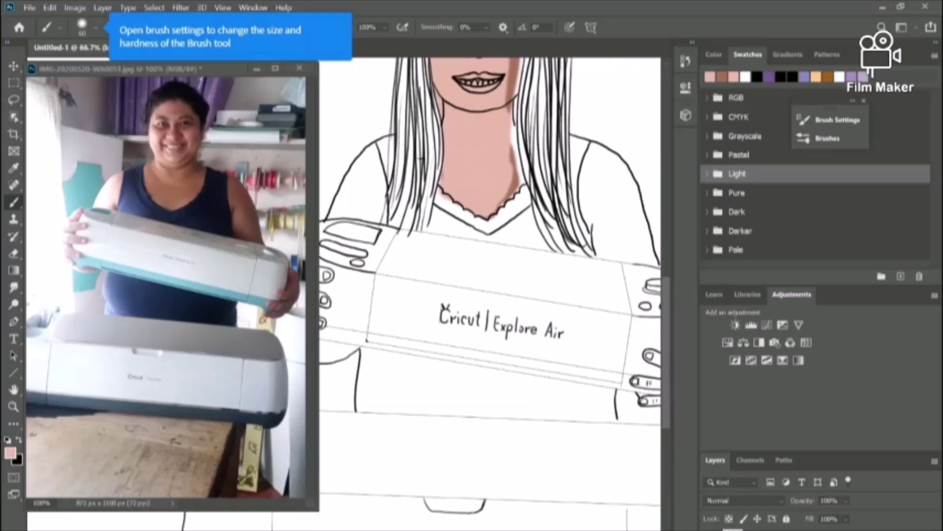
pyautogui.scroll(5, 490, 293)
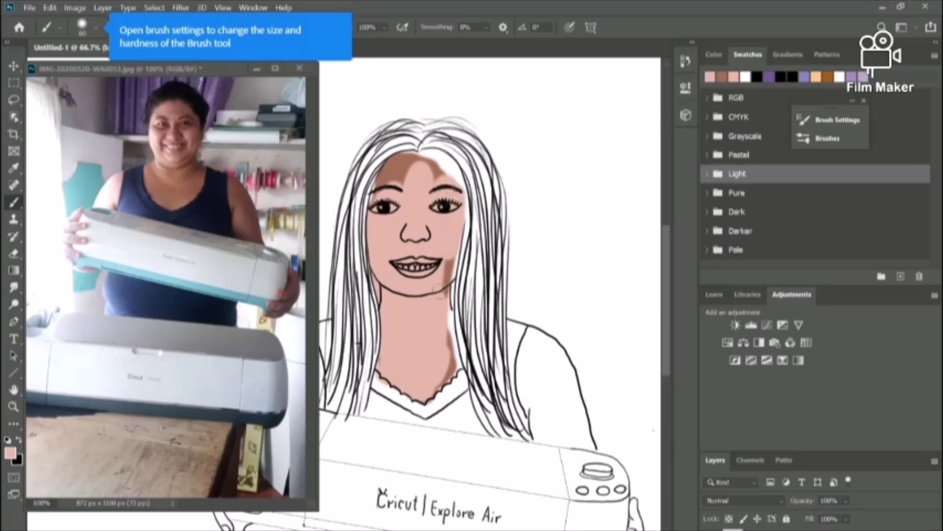
pyautogui.moveTo(443, 330)
pyautogui.mouseDown()
pyautogui.moveTo(442, 307)
pyautogui.moveTo(452, 359)
pyautogui.moveTo(434, 384)
pyautogui.moveTo(448, 358)
pyautogui.mouseUp()
pyautogui.moveTo(418, 178)
pyautogui.mouseDown()
pyautogui.moveTo(388, 171)
pyautogui.moveTo(374, 194)
pyautogui.moveTo(385, 168)
pyautogui.moveTo(430, 156)
pyautogui.moveTo(462, 191)
pyautogui.moveTo(467, 212)
pyautogui.mouseUp()
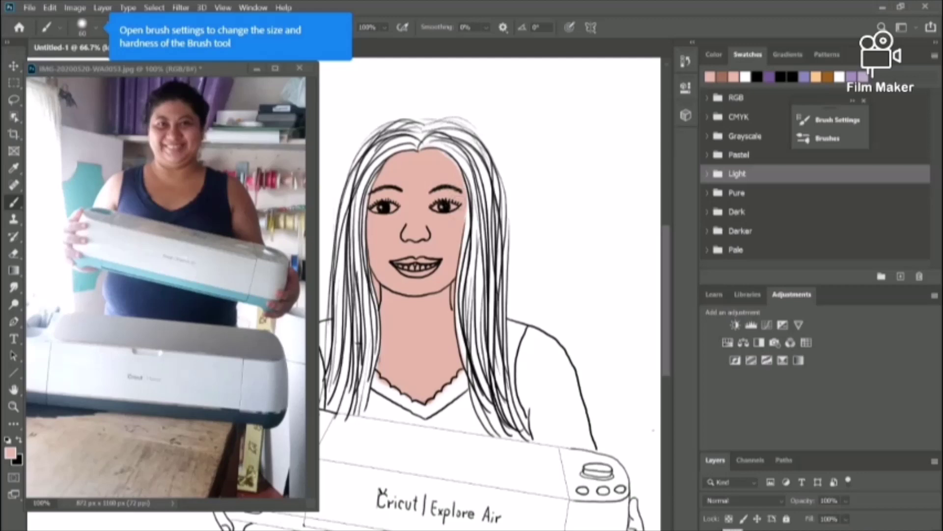
pyautogui.moveTo(452, 176)
pyautogui.mouseDown()
pyautogui.moveTo(444, 162)
pyautogui.moveTo(456, 184)
pyautogui.mouseUp()
# Fill the hand and fingers at the held machine's right end with the pink skin tone
pyautogui.scroll(-2, 484, 295)
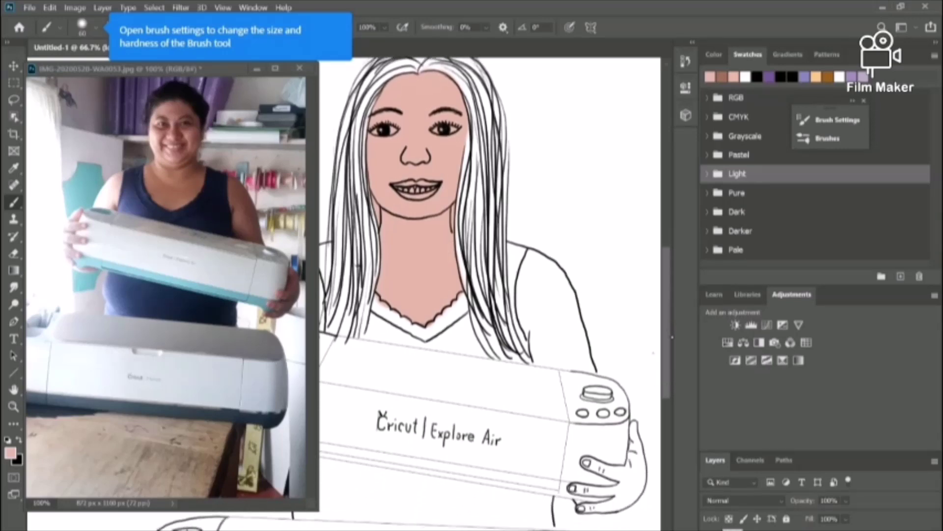
pyautogui.moveTo(674, 335); pyautogui.dragTo(673, 340)
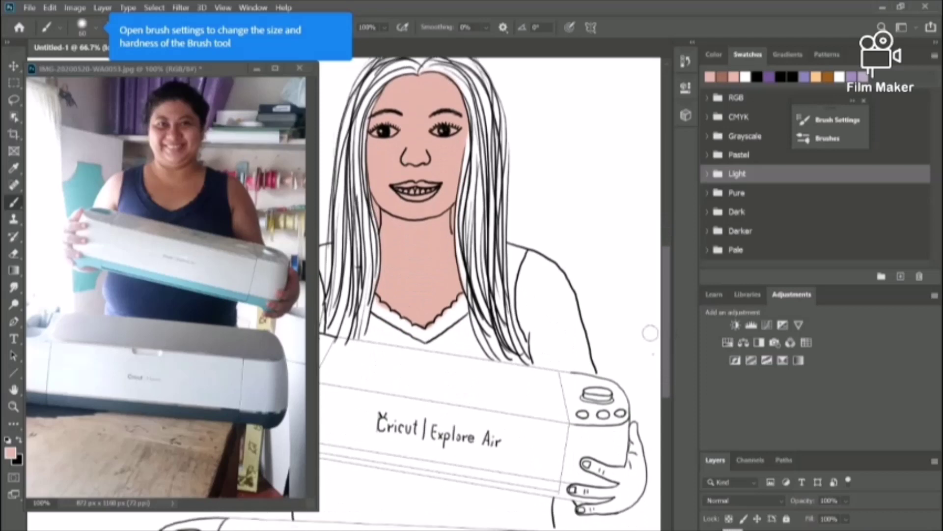
pyautogui.moveTo(629, 484)
pyautogui.mouseDown()
pyautogui.moveTo(639, 475)
pyautogui.moveTo(633, 456)
pyautogui.moveTo(624, 493)
pyautogui.moveTo(635, 480)
pyautogui.moveTo(621, 479)
pyautogui.moveTo(636, 473)
pyautogui.mouseUp()
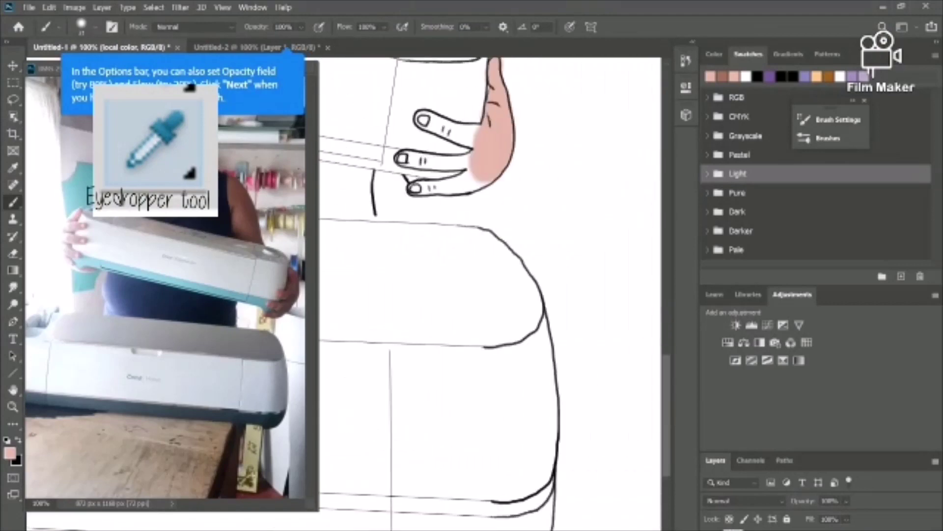
pyautogui.moveTo(484, 172); pyautogui.dragTo(480, 317)
pyautogui.moveTo(476, 283)
pyautogui.mouseDown()
pyautogui.moveTo(442, 275)
pyautogui.moveTo(467, 306)
pyautogui.moveTo(462, 322)
pyautogui.moveTo(483, 323)
pyautogui.mouseUp()
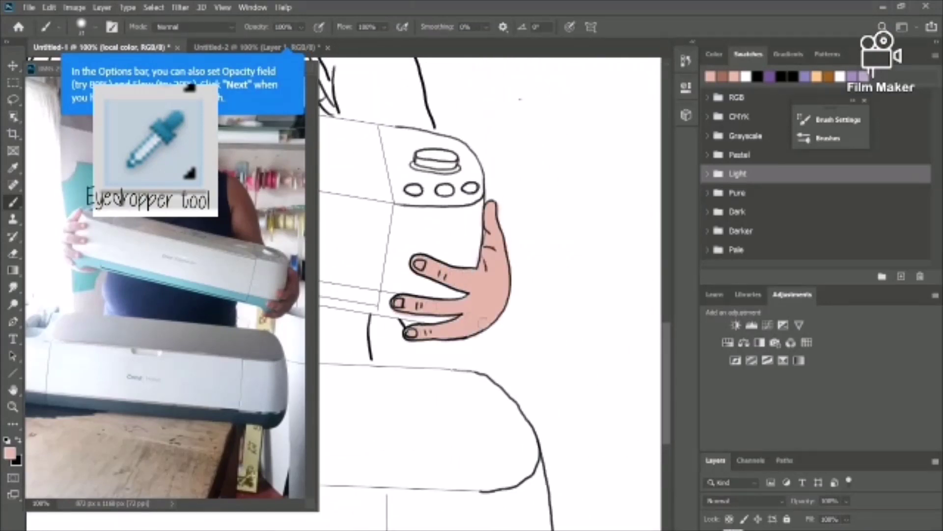
# Fill the hand at the held machine's left end with the pink skin tone and erase overspill along the scalloped neckline
pyautogui.moveTo(353, 315); pyautogui.dragTo(644, 315)
pyautogui.moveTo(624, 221); pyautogui.dragTo(373, 388)
pyautogui.moveTo(450, 329)
pyautogui.mouseDown()
pyautogui.moveTo(474, 253)
pyautogui.moveTo(476, 399)
pyautogui.moveTo(472, 354)
pyautogui.moveTo(504, 376)
pyautogui.moveTo(443, 432)
pyautogui.mouseUp()
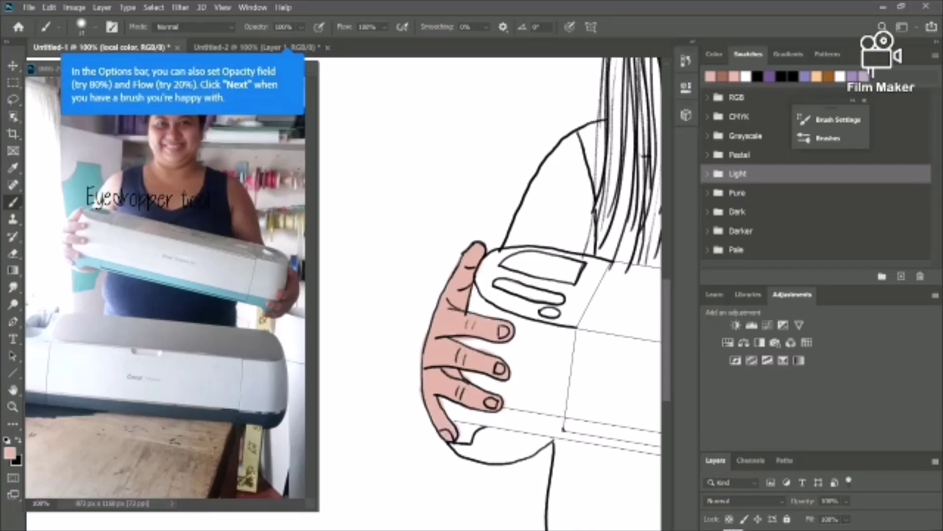
pyautogui.press('e')
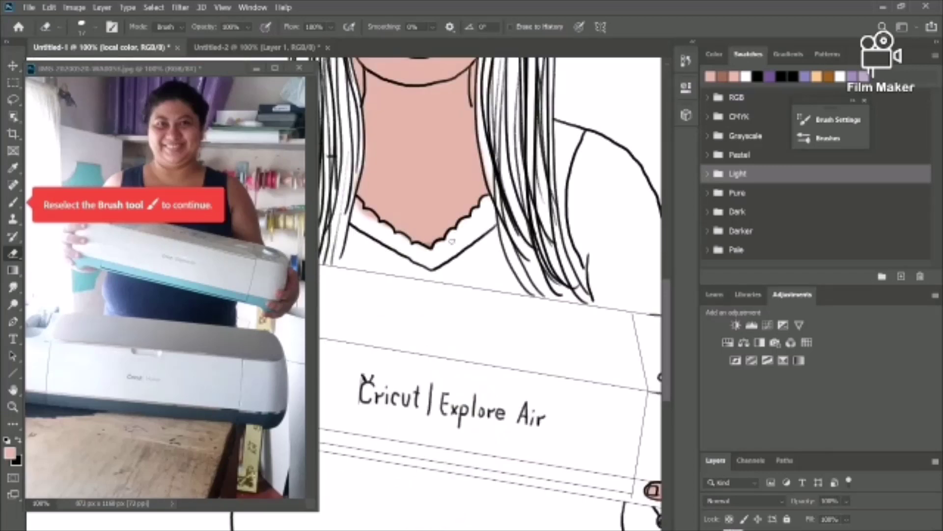
pyautogui.hscroll(-4, 452, 241)
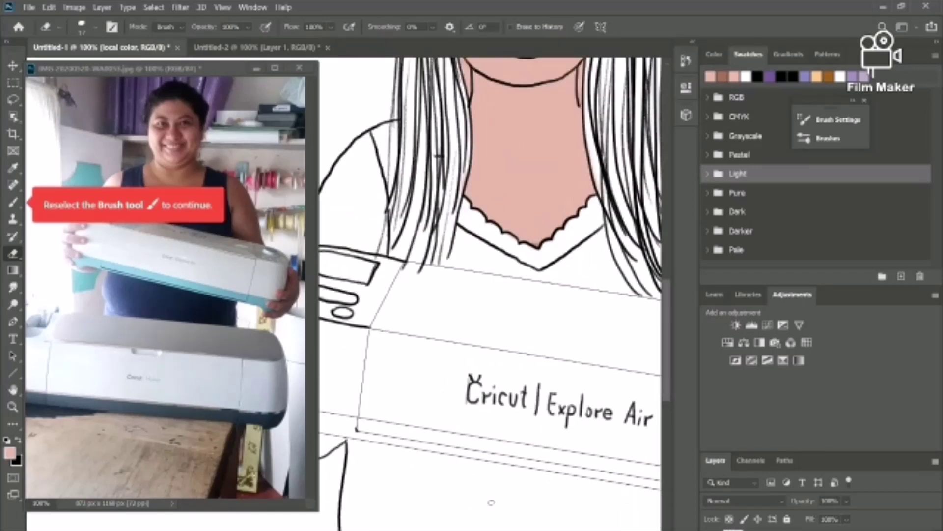
# Fill both upper arms with the pink skin tone and erase any paint outside their outlines
pyautogui.hotkey('ctrl', '-')
pyautogui.hotkey('ctrl', '-')
pyautogui.hotkey('ctrl', '-')
pyautogui.hotkey('ctrl', '-')
pyautogui.hotkey('ctrl', '+')
pyautogui.hotkey('ctrl', '+')
pyautogui.hotkey('ctrl', '+')
pyautogui.press('b')
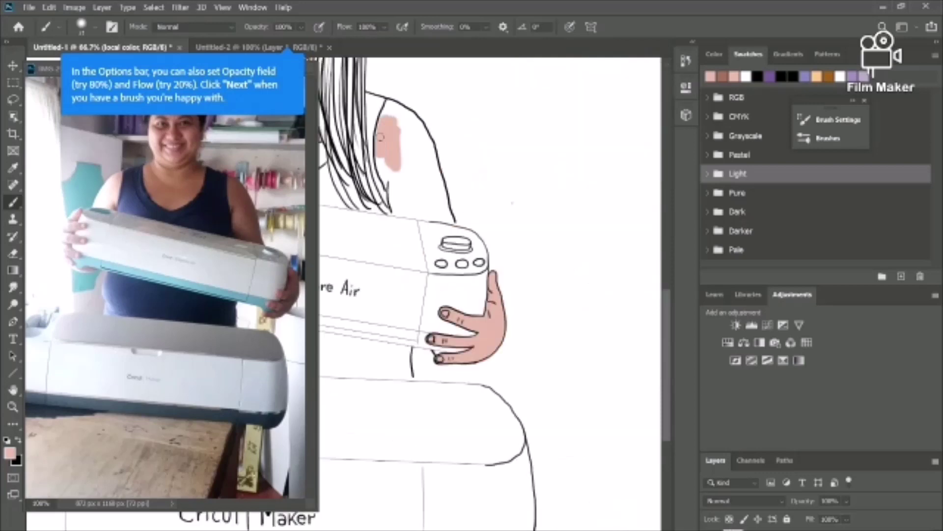
pyautogui.moveTo(380, 138); pyautogui.dragTo(404, 168)
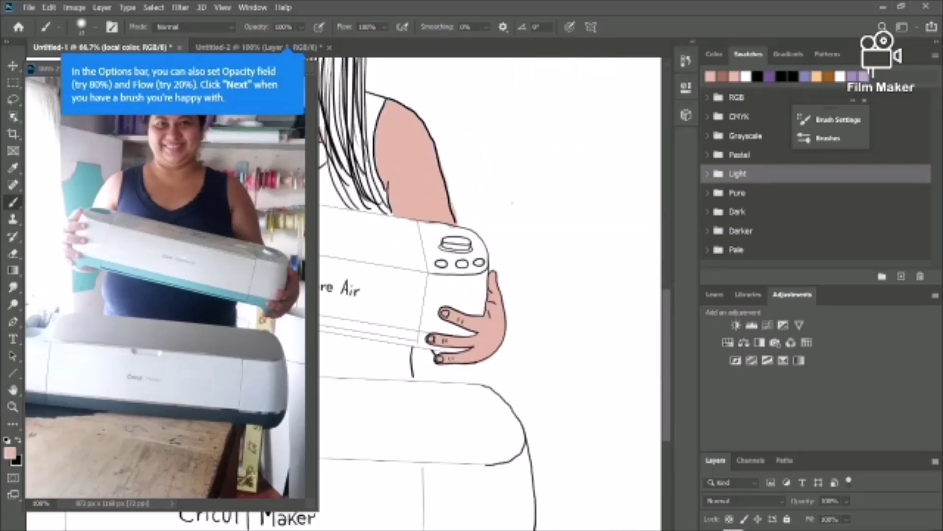
pyautogui.press('e')
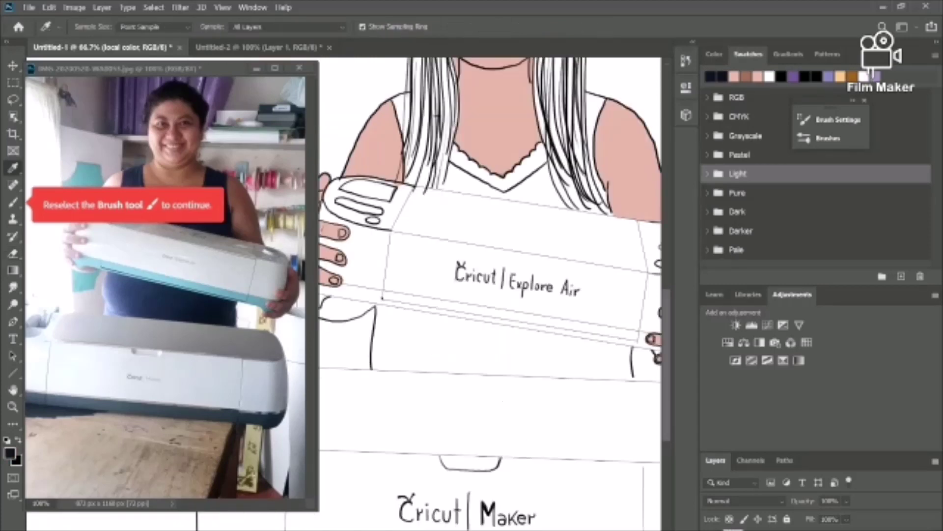
# Sample a navy blue from the photo's tank top and begin painting the drawn top's left side beneath the held machine
pyautogui.press('b')
pyautogui.hscroll(3, 453, 180)
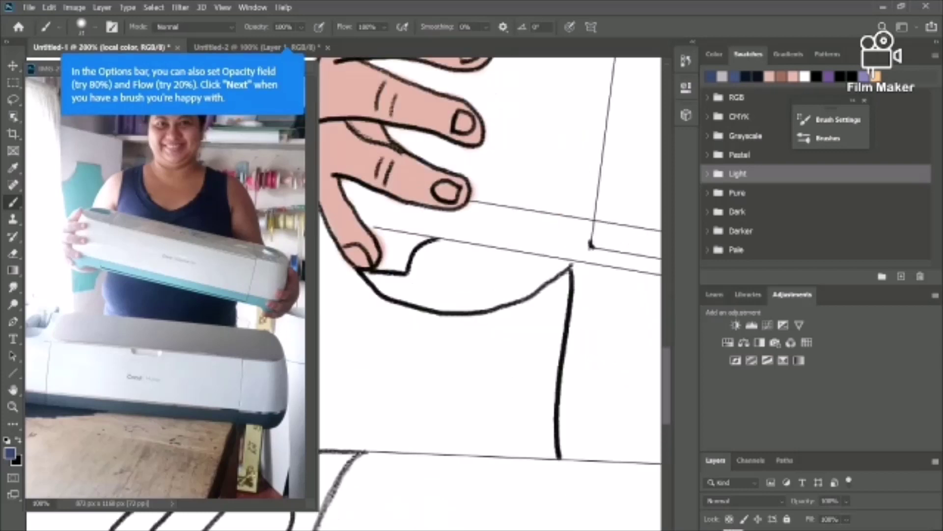
pyautogui.hscroll(6, 426, 428)
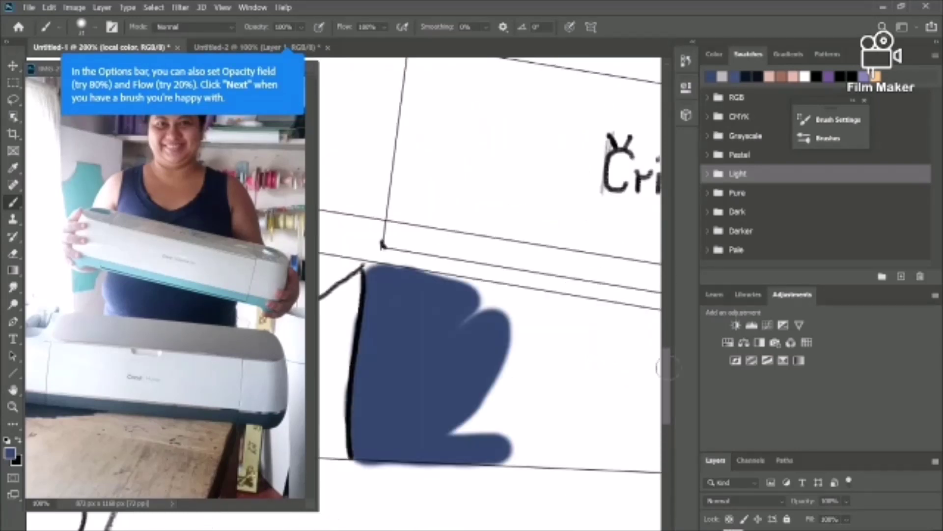
pyautogui.moveTo(501, 302); pyautogui.dragTo(592, 438)
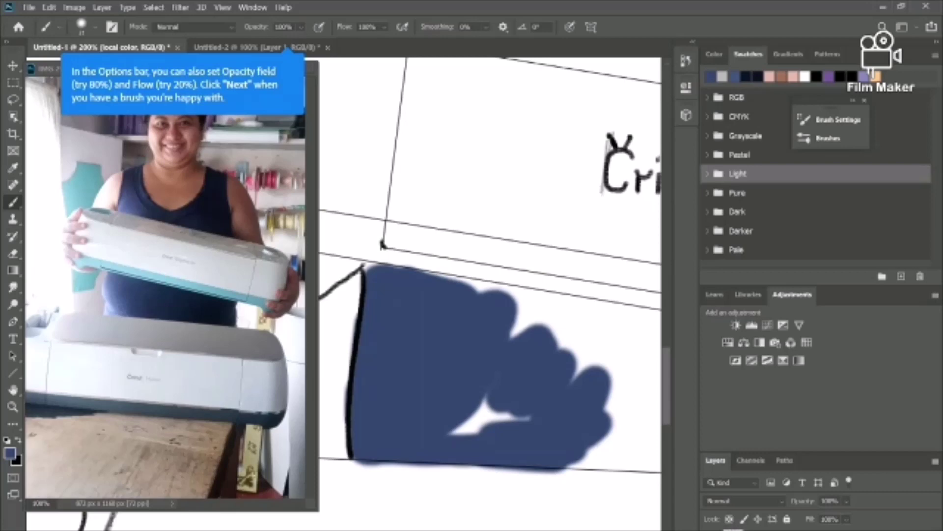
# Extend the navy blue across the rest of the top beneath the held machine to its right edge
pyautogui.hotkey('ctrl', '-')
pyautogui.hotkey('ctrl', '-')
pyautogui.hotkey('ctrl', '-')
pyautogui.hotkey('ctrl', '+')
pyautogui.hotkey('ctrl', '+')
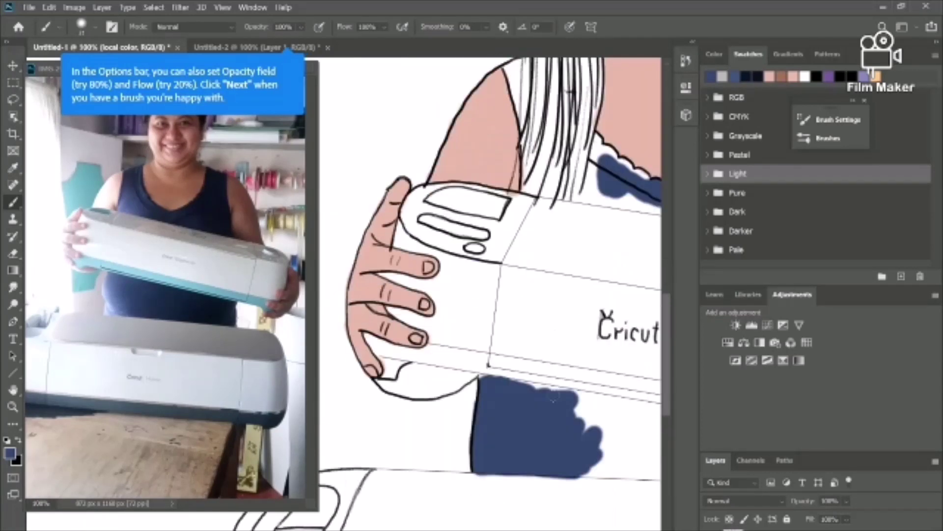
pyautogui.moveTo(553, 397); pyautogui.dragTo(593, 464)
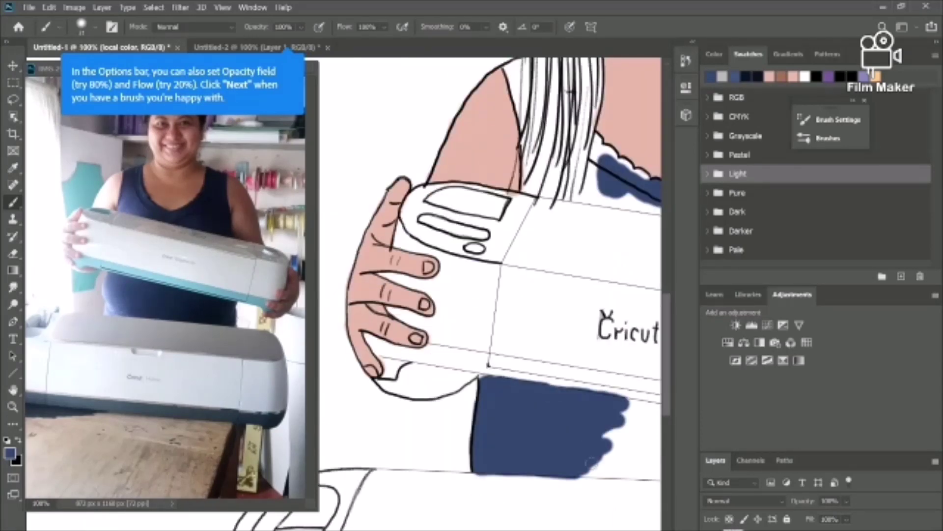
pyautogui.hscroll(5, 591, 463)
pyautogui.moveTo(442, 433); pyautogui.dragTo(615, 472)
pyautogui.hscroll(1, 589, 469)
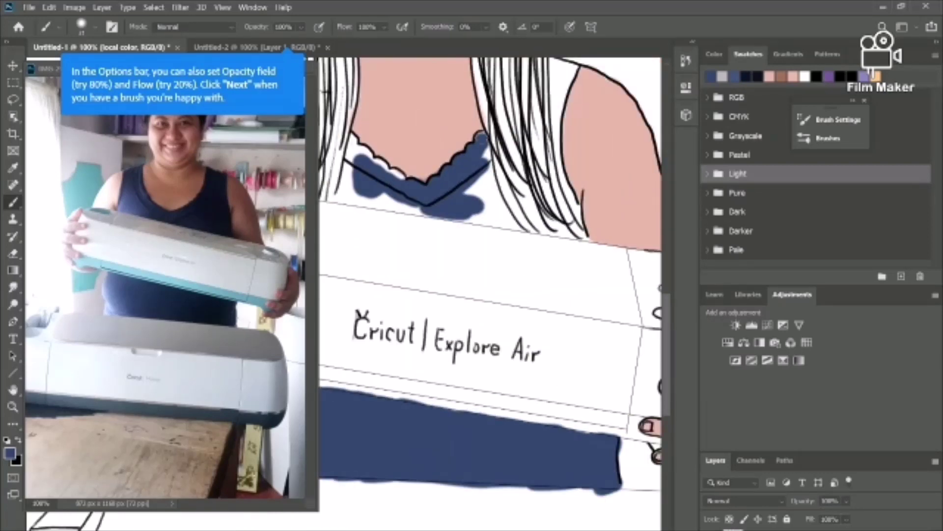
# Fill the top's neckline, chest and shoulder straps with the navy blue above the held machine, cleaning up the edges
pyautogui.moveTo(481, 140); pyautogui.dragTo(523, 224)
pyautogui.scroll(3, 523, 224)
pyautogui.moveTo(455, 206); pyautogui.dragTo(474, 375)
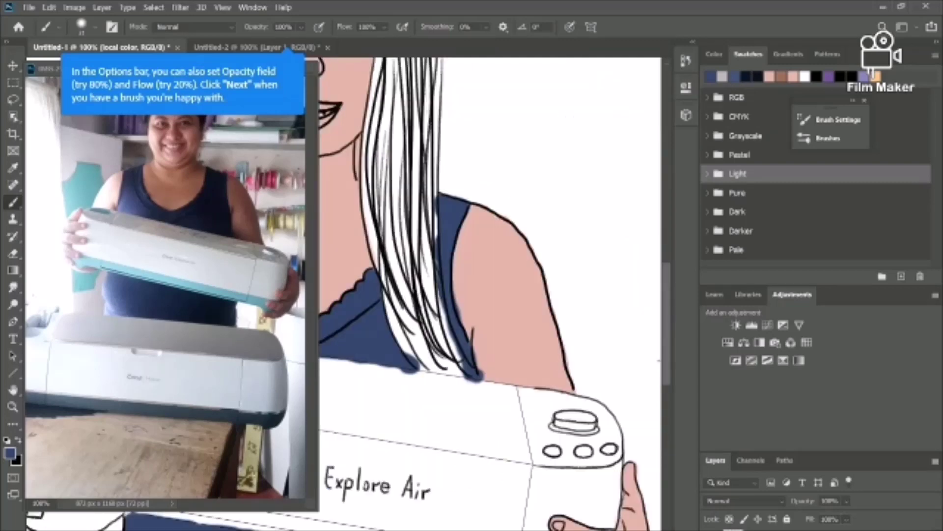
pyautogui.press('e')
pyautogui.hscroll(-6, 621, 229)
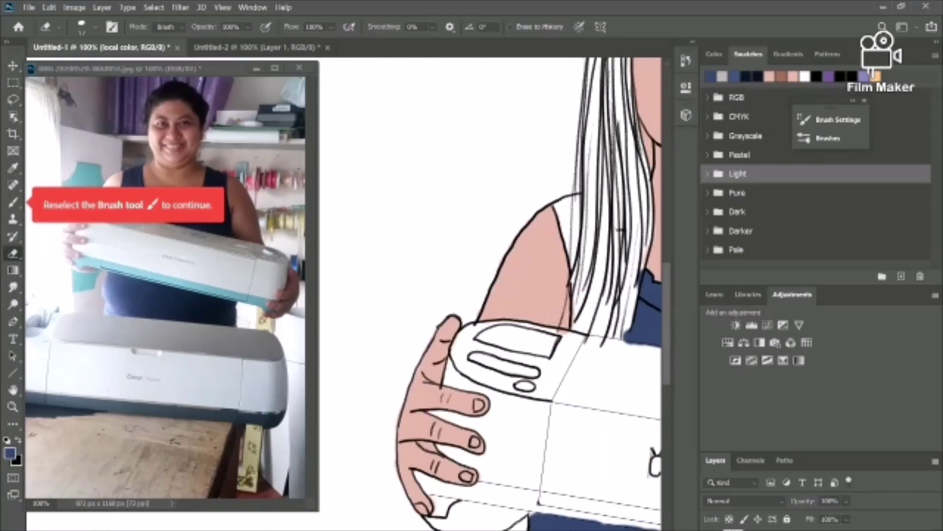
pyautogui.hscroll(6, 647, 376)
pyautogui.scroll(3, 648, 376)
# Sample a near-black from the photo and brush dark strands along the left side of the drawn hair and its parting
pyautogui.press('b')
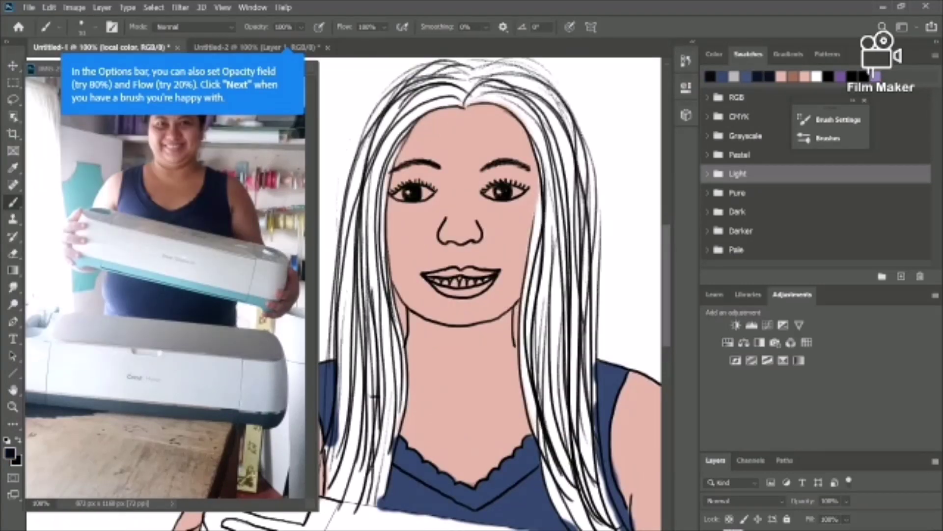
pyautogui.moveTo(462, 94); pyautogui.dragTo(375, 266)
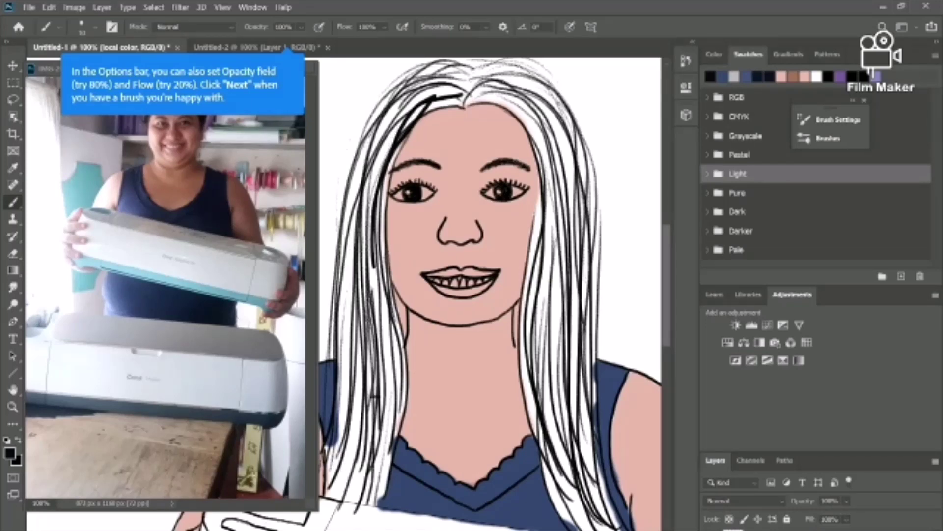
pyautogui.moveTo(429, 87); pyautogui.dragTo(365, 450)
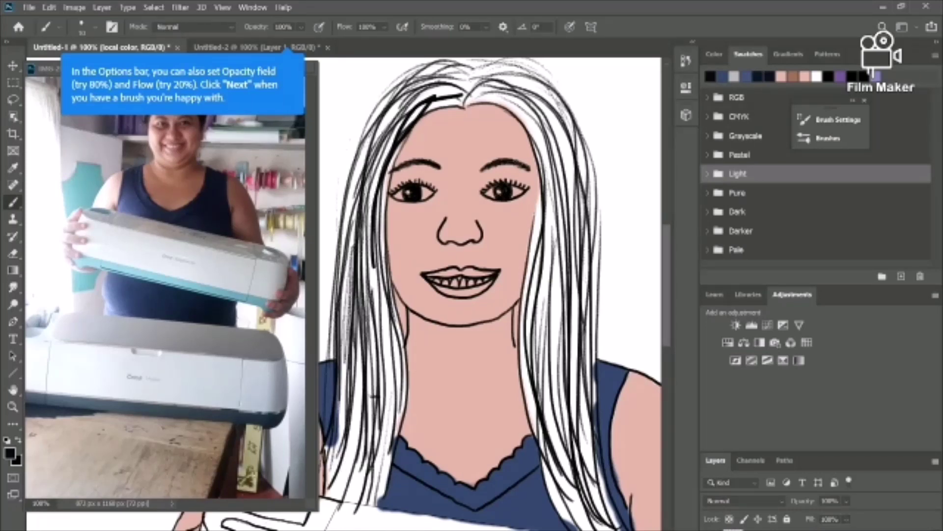
pyautogui.moveTo(362, 196); pyautogui.dragTo(340, 484)
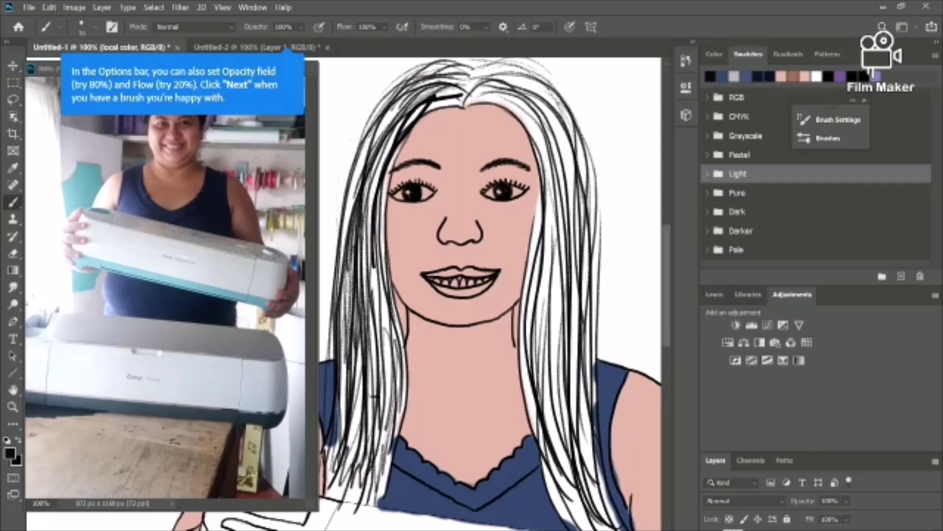
pyautogui.moveTo(403, 101); pyautogui.dragTo(381, 131)
pyautogui.moveTo(402, 95); pyautogui.dragTo(341, 325)
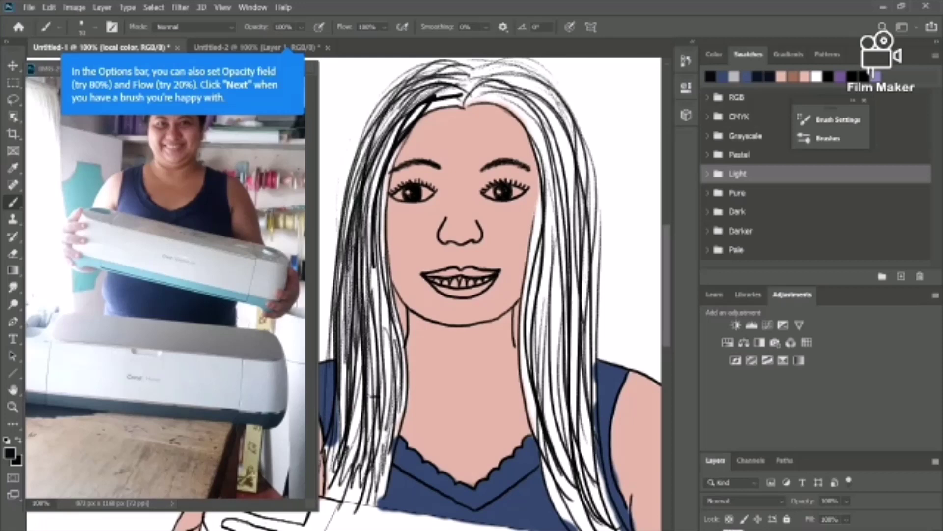
pyautogui.moveTo(386, 303); pyautogui.dragTo(383, 439)
pyautogui.moveTo(363, 386); pyautogui.dragTo(334, 493)
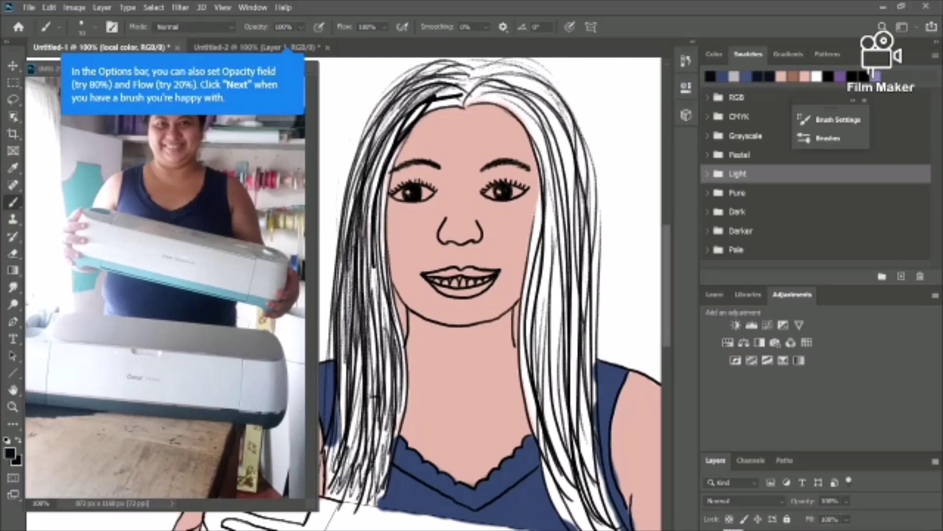
pyautogui.moveTo(473, 94); pyautogui.dragTo(569, 459)
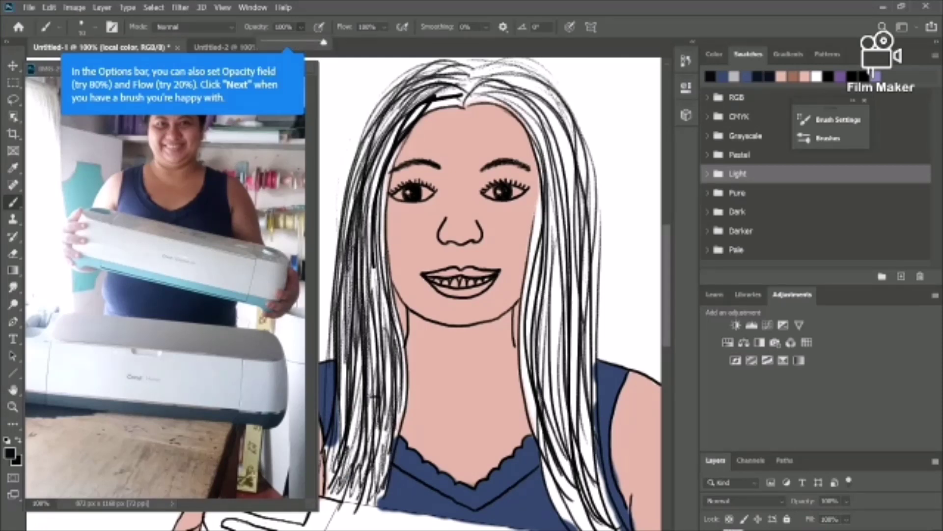
# Set the brush opacity to 80% and flow to 21%, and close the Untitled-2 document
pyautogui.moveTo(324, 42); pyautogui.dragTo(311, 42)
pyautogui.click(384, 27)
pyautogui.moveTo(408, 42); pyautogui.dragTo(359, 43)
pyautogui.click(355, 122)
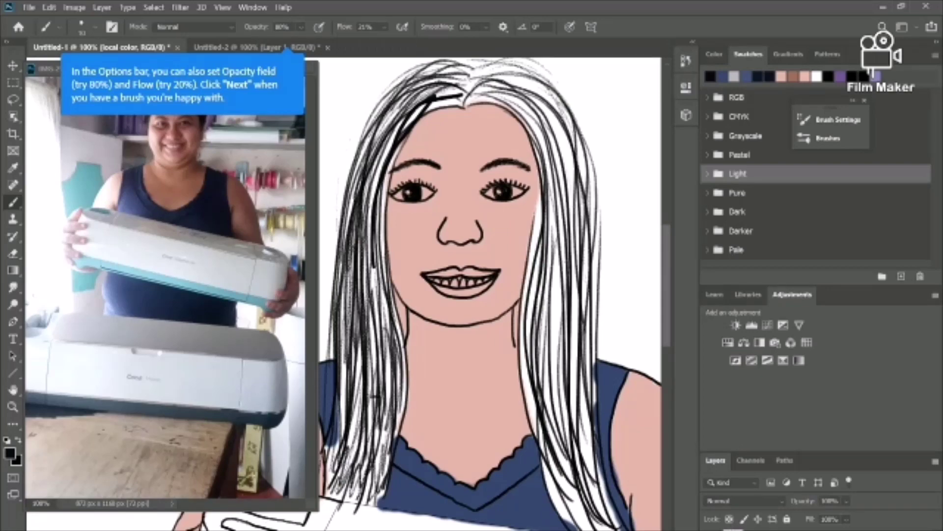
pyautogui.click(328, 48)
pyautogui.click(509, 242)
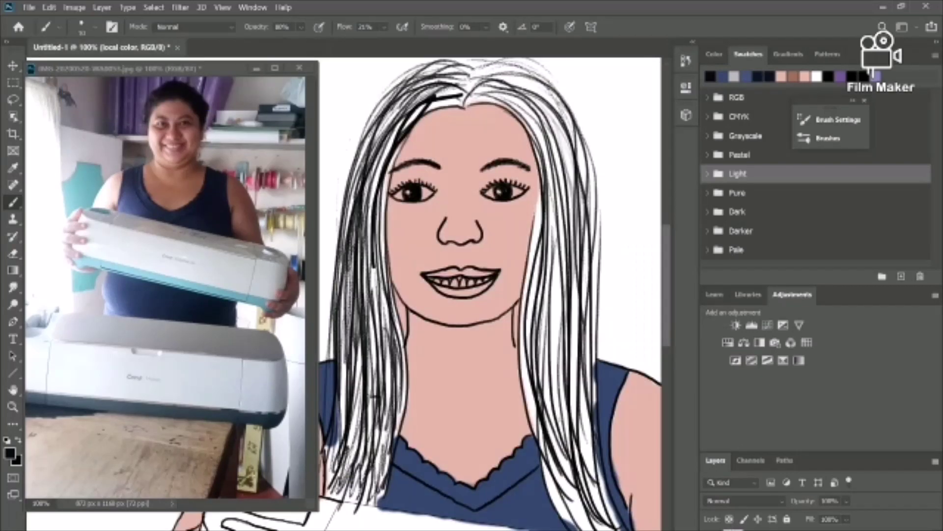
# Brush a few faint strands along the inner edge of the hair's right side
pyautogui.moveTo(555, 233); pyautogui.dragTo(560, 417)
pyautogui.moveTo(557, 284); pyautogui.dragTo(558, 394)
pyautogui.moveTo(543, 262)
pyautogui.mouseDown()
pyautogui.moveTo(536, 389)
pyautogui.moveTo(531, 323)
pyautogui.mouseUp()
# Set the brush opacity and flow to 100% and add dense dark strands down the right side of the hair
pyautogui.click(282, 27)
pyautogui.write('100')
pyautogui.click(385, 27)
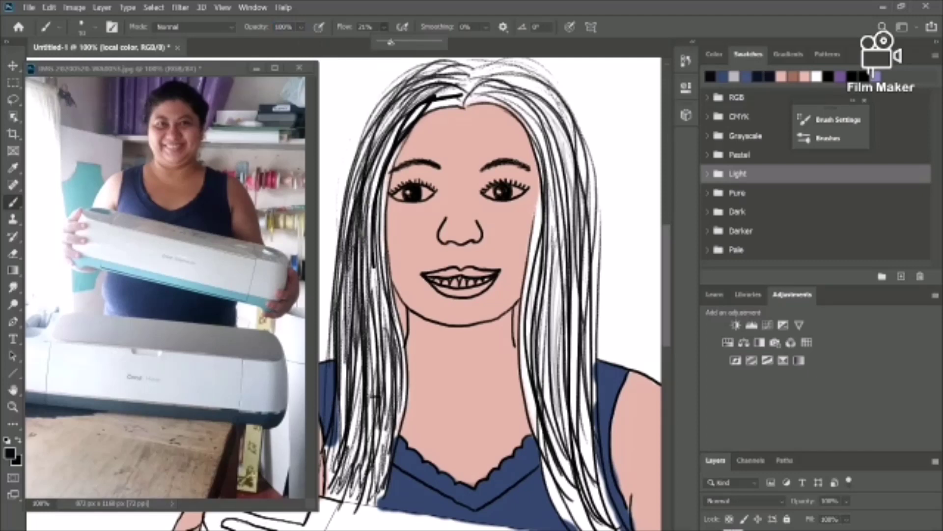
pyautogui.moveTo(388, 43); pyautogui.dragTo(442, 43)
pyautogui.moveTo(506, 92); pyautogui.dragTo(567, 231)
pyautogui.moveTo(480, 87); pyautogui.dragTo(559, 359)
pyautogui.moveTo(571, 178); pyautogui.dragTo(578, 415)
pyautogui.moveTo(546, 278); pyautogui.dragTo(580, 490)
pyautogui.moveTo(588, 315); pyautogui.dragTo(613, 528)
pyautogui.moveTo(592, 222); pyautogui.dragTo(595, 414)
pyautogui.moveTo(548, 369); pyautogui.dragTo(593, 528)
pyautogui.moveTo(569, 130); pyautogui.dragTo(594, 292)
pyautogui.moveTo(580, 308); pyautogui.dragTo(589, 422)
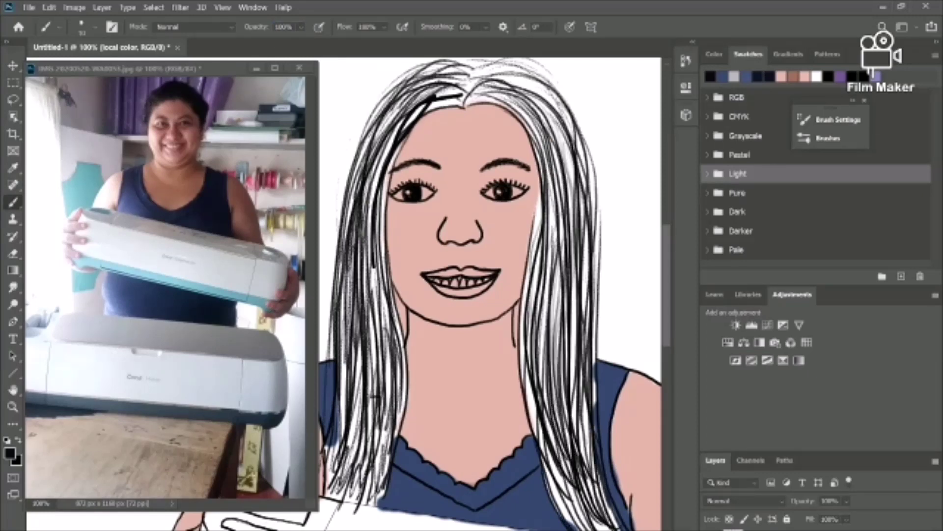
pyautogui.moveTo(470, 88); pyautogui.dragTo(577, 285)
# Thicken the hair with more dark strands around the crown, the outer right side and the left lengths
pyautogui.scroll(5, 491, 295)
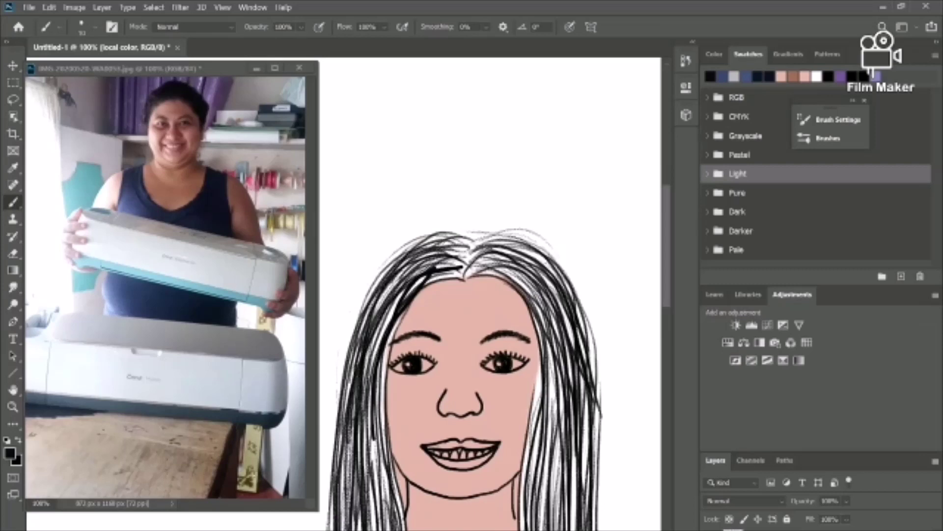
pyautogui.scroll(-8, 491, 295)
pyautogui.moveTo(557, 150); pyautogui.dragTo(575, 367)
pyautogui.moveTo(572, 170); pyautogui.dragTo(602, 420)
pyautogui.moveTo(585, 120); pyautogui.dragTo(580, 344)
pyautogui.hotkey('ctrl', '-')
pyautogui.hotkey('ctrl', '-')
pyautogui.click(767, 529)
pyautogui.moveTo(364, 206); pyautogui.dragTo(353, 348)
pyautogui.moveTo(345, 289)
pyautogui.mouseDown()
pyautogui.moveTo(350, 346)
pyautogui.moveTo(335, 336)
pyautogui.mouseUp()
pyautogui.moveTo(464, 213); pyautogui.dragTo(468, 244)
pyautogui.hscroll(-3, 400, 210)
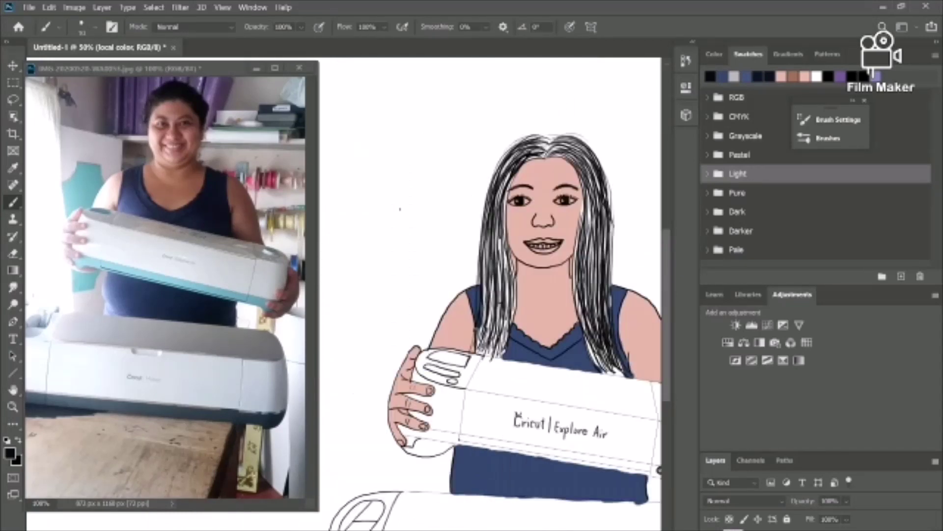
# Sample a light gray from the photo's held machine, choose another brush tip and scribble it on the drawn machine's lid
pyautogui.hscroll(2, 491, 294)
pyautogui.click(13, 236)
pyautogui.click(13, 168)
pyautogui.click(235, 268)
pyautogui.click(13, 202)
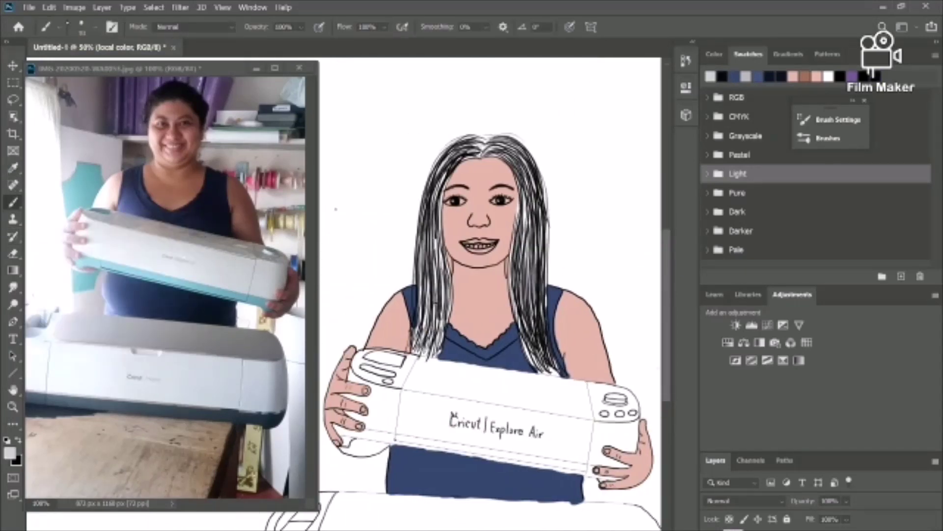
pyautogui.click(90, 27)
pyautogui.scroll(-3, 110, 236)
pyautogui.scroll(4, 110, 236)
pyautogui.click(94, 213)
pyautogui.moveTo(441, 382); pyautogui.dragTo(457, 381)
# Adjust the brush tip's size and hardness for painting the machine
pyautogui.click(95, 27)
pyautogui.moveTo(90, 69); pyautogui.dragTo(97, 69)
pyautogui.moveTo(156, 99)
pyautogui.mouseDown()
pyautogui.moveTo(74, 99)
pyautogui.moveTo(157, 99)
pyautogui.moveTo(74, 99)
pyautogui.moveTo(123, 99)
pyautogui.mouseUp()
# Test the brush with a dab on the blank area beside the hair, and delete the dab with a rectangular selection
pyautogui.click(593, 244)
pyautogui.click(13, 254)
pyautogui.click(13, 82)
pyautogui.moveTo(579, 230); pyautogui.dragTo(610, 272)
pyautogui.press('Delete')
pyautogui.scroll(-3, 611, 272)
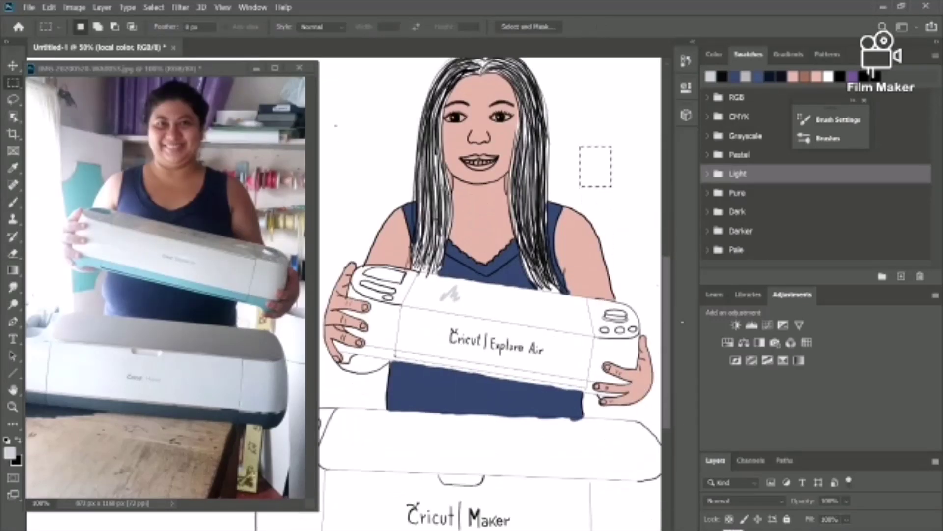
# Sample a light bluish gray from the left end of the photo's held machine for the brush
pyautogui.hotkey('ctrl', '+')
pyautogui.click(13, 201)
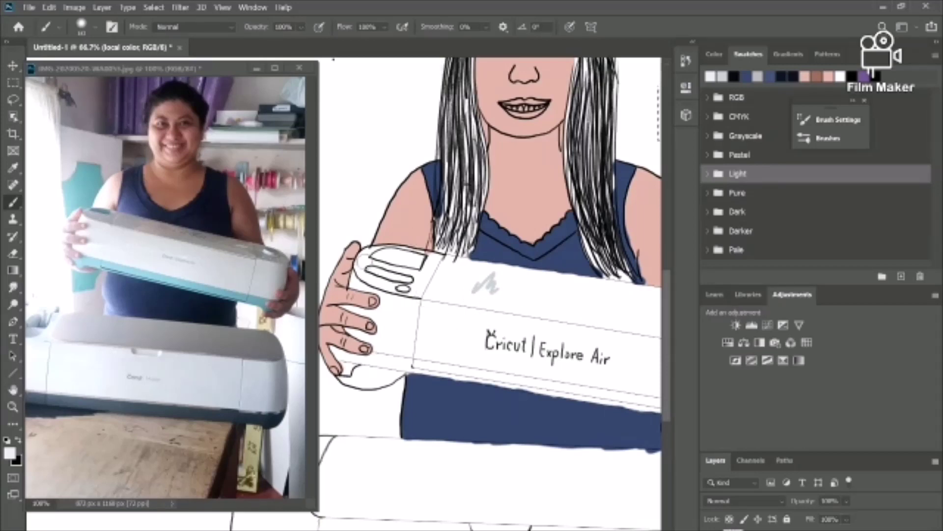
pyautogui.hscroll(6, 453, 312)
pyautogui.hscroll(-5, 452, 312)
pyautogui.click(13, 168)
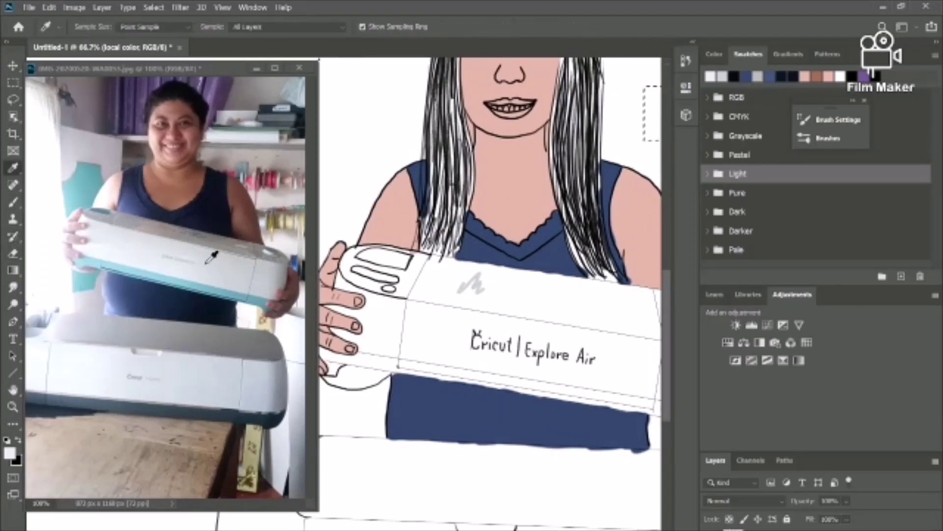
pyautogui.click(96, 226)
pyautogui.click(14, 202)
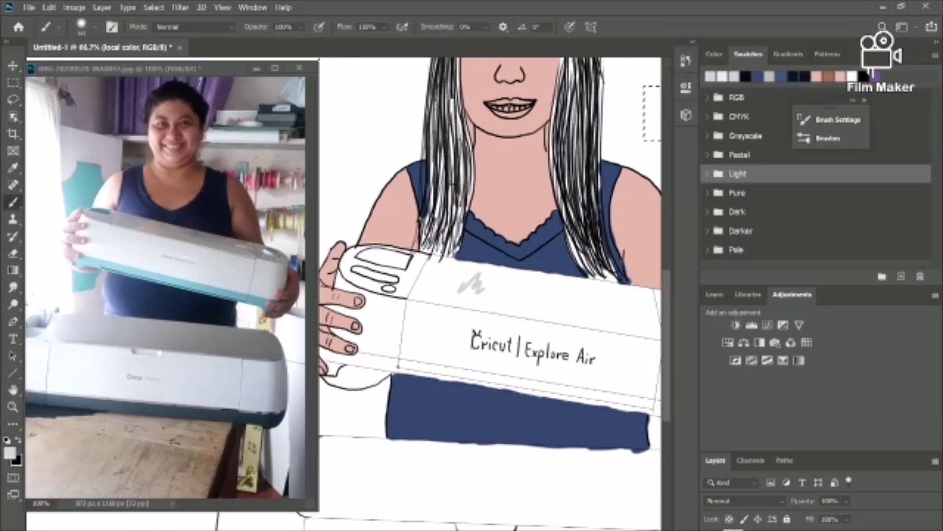
# Paint the lid and front of the drawn Cricut Explore Air machine in the sampled light bluish gray
pyautogui.hscroll(3, 428, 331)
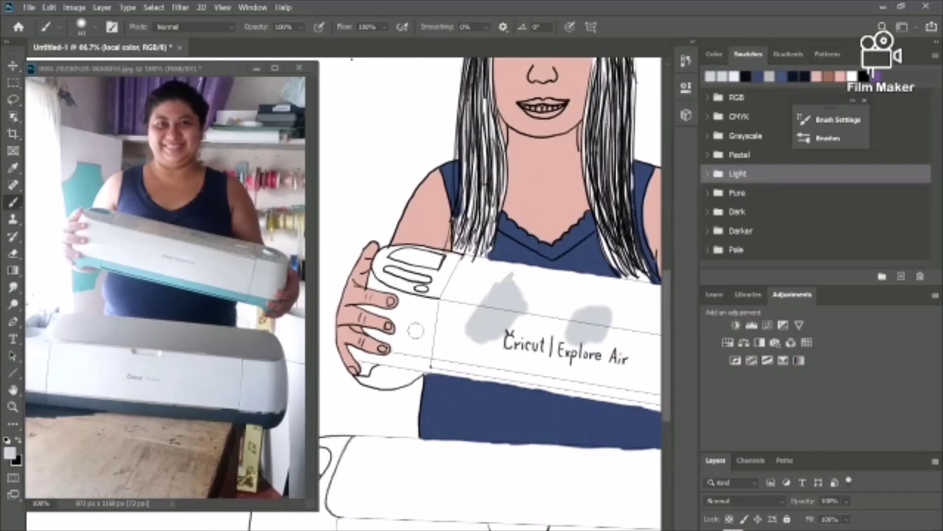
pyautogui.moveTo(409, 301)
pyautogui.mouseDown()
pyautogui.moveTo(472, 314)
pyautogui.moveTo(589, 314)
pyautogui.mouseUp()
pyautogui.moveTo(550, 365)
pyautogui.mouseDown()
pyautogui.moveTo(497, 361)
pyautogui.moveTo(406, 326)
pyautogui.moveTo(457, 279)
pyautogui.moveTo(480, 274)
pyautogui.moveTo(607, 289)
pyautogui.mouseUp()
pyautogui.scroll(1, 606, 288)
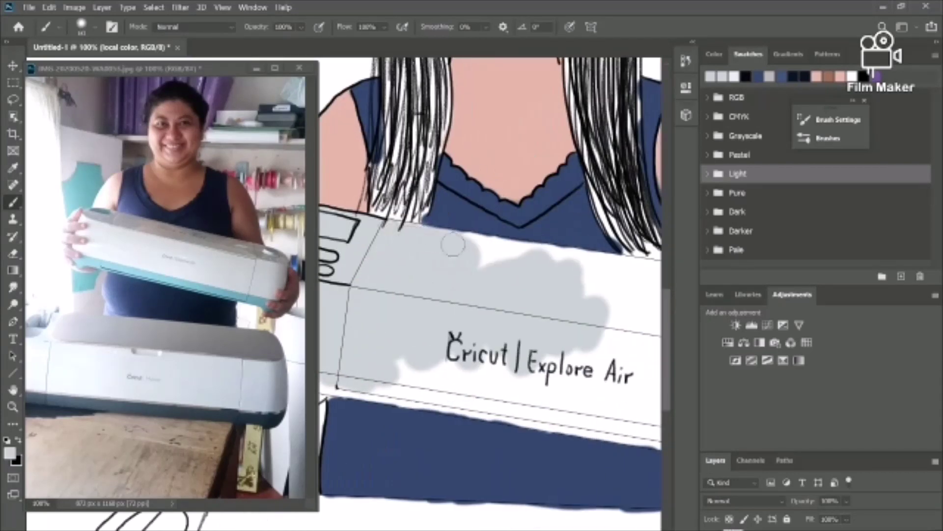
pyautogui.moveTo(518, 254)
pyautogui.mouseDown()
pyautogui.moveTo(609, 269)
pyautogui.moveTo(475, 365)
pyautogui.moveTo(464, 386)
pyautogui.moveTo(631, 364)
pyautogui.mouseUp()
pyautogui.hscroll(3, 469, 359)
pyautogui.moveTo(471, 361)
pyautogui.mouseDown()
pyautogui.moveTo(511, 305)
pyautogui.moveTo(533, 322)
pyautogui.mouseUp()
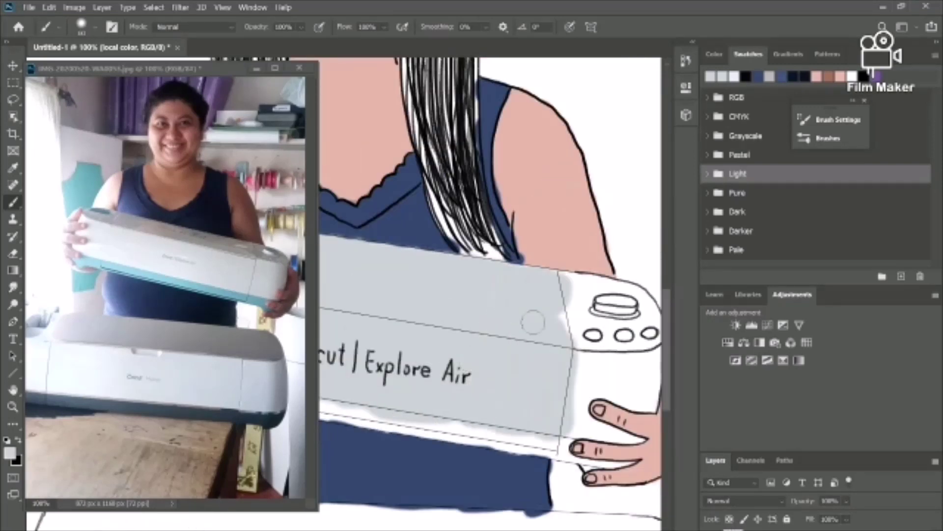
# Fill the Explore Air machine's button end and the gaps between the opposite hand's fingers with the light bluish gray
pyautogui.hscroll(3, 533, 322)
pyautogui.moveTo(501, 295)
pyautogui.mouseDown()
pyautogui.moveTo(565, 358)
pyautogui.moveTo(512, 386)
pyautogui.mouseUp()
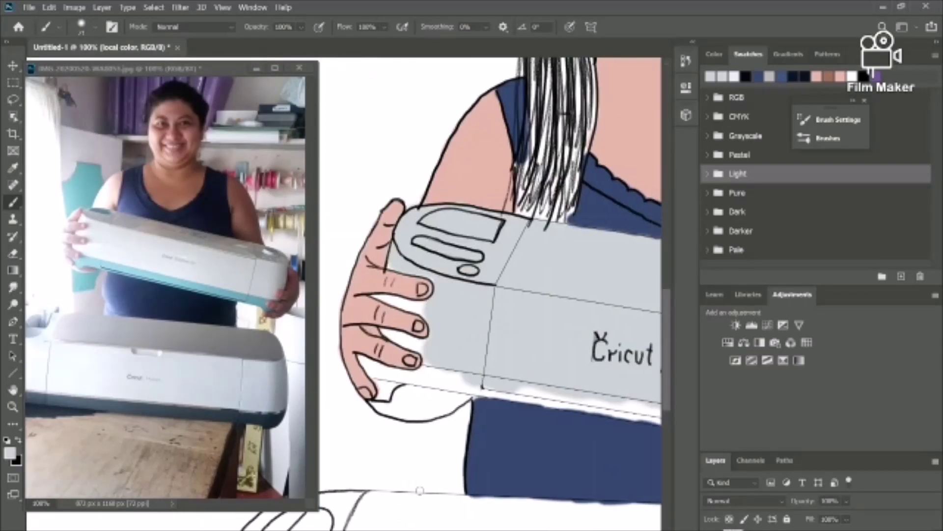
pyautogui.moveTo(426, 309); pyautogui.dragTo(381, 298)
pyautogui.moveTo(426, 345); pyautogui.dragTo(386, 333)
# Sample light blue from the photo's held machine and paint the start of the drawn machine's lower strip beside the fingers
pyautogui.click(13, 168)
pyautogui.click(93, 263)
pyautogui.click(12, 201)
pyautogui.moveTo(458, 380)
pyautogui.mouseDown()
pyautogui.moveTo(445, 375)
pyautogui.moveTo(474, 385)
pyautogui.moveTo(391, 374)
pyautogui.moveTo(382, 388)
pyautogui.mouseUp()
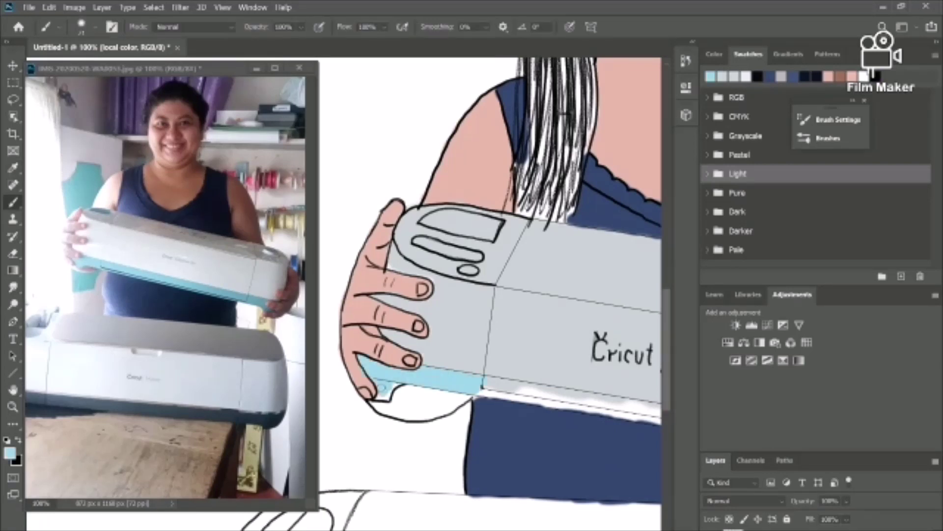
# Paint the rest of the Explore Air's lower strip and the large opening on its top in light blue
pyautogui.hscroll(5, 383, 388)
pyautogui.moveTo(508, 424); pyautogui.dragTo(658, 451)
pyautogui.hscroll(-4, 656, 448)
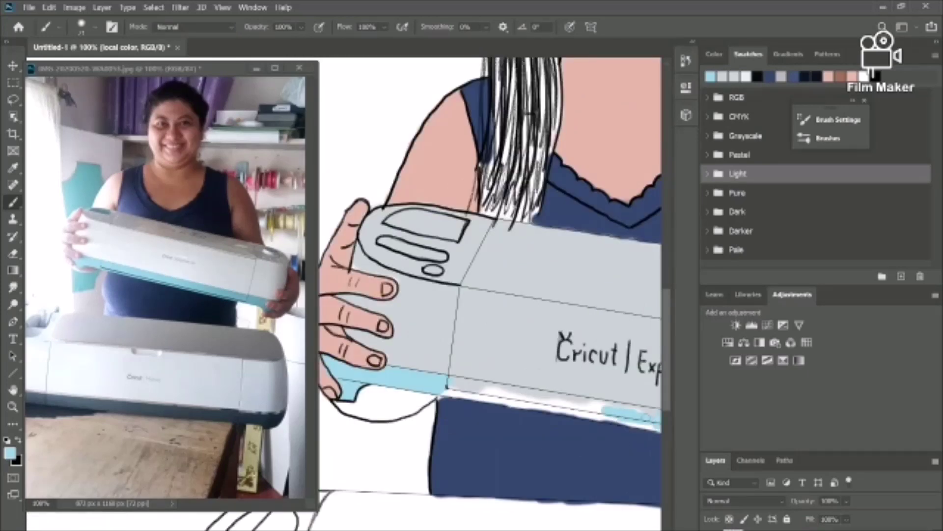
pyautogui.hscroll(2, 491, 295)
pyautogui.hscroll(5, 492, 294)
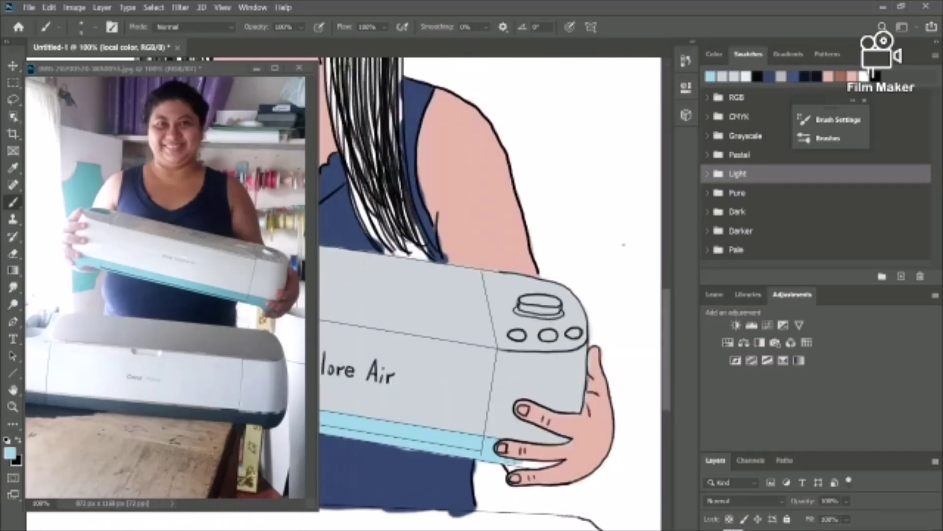
pyautogui.hscroll(-6, 491, 294)
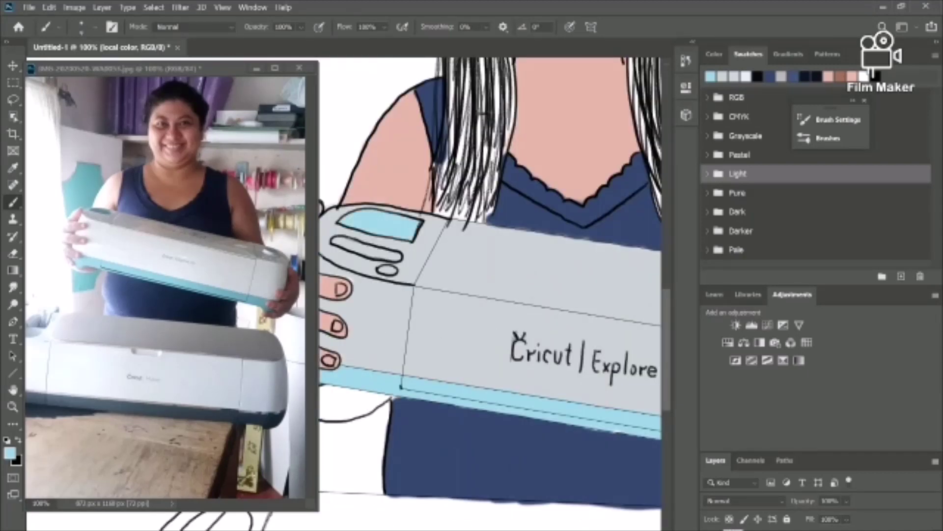
# Sample the skin color from the drawn hand and fill the palm area beneath the Explore Air machine
pyautogui.hotkey('ctrl', '-')
pyautogui.hotkey('ctrl', '-')
pyautogui.hotkey('ctrl', '-')
pyautogui.hotkey('ctrl', '+')
pyautogui.hotkey('ctrl', '+')
pyautogui.keyDown('alt'); pyautogui.click(417, 301); pyautogui.keyUp('alt')
pyautogui.moveTo(436, 377); pyautogui.dragTo(479, 379)
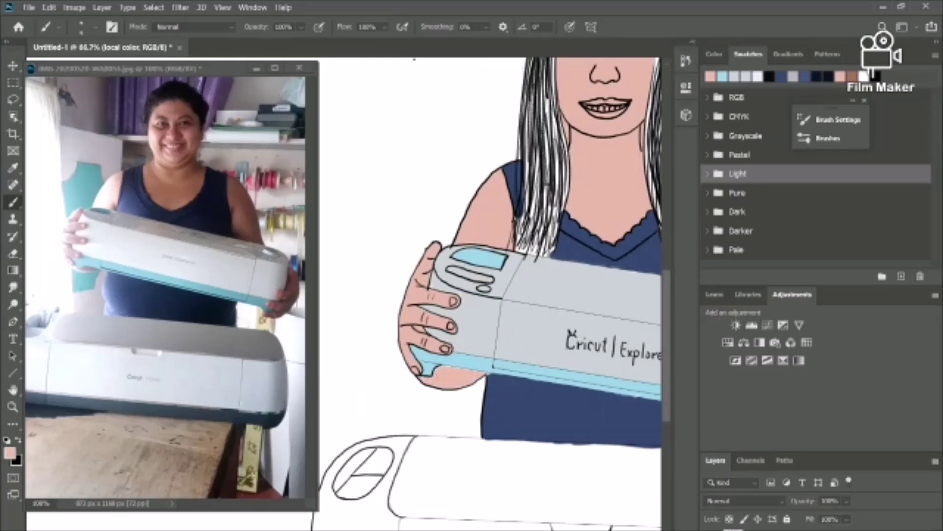
pyautogui.hscroll(3, 491, 294)
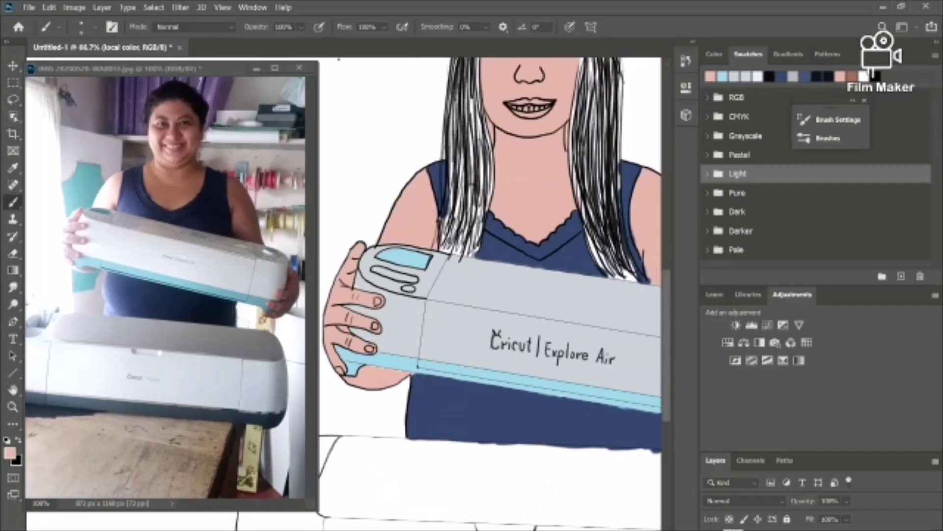
# Sample dark gray from the lid of the photo's lower machine and start painting the Cricut Maker's lid
pyautogui.hotkey('ctrl', '-')
pyautogui.press('i')
pyautogui.click(263, 345)
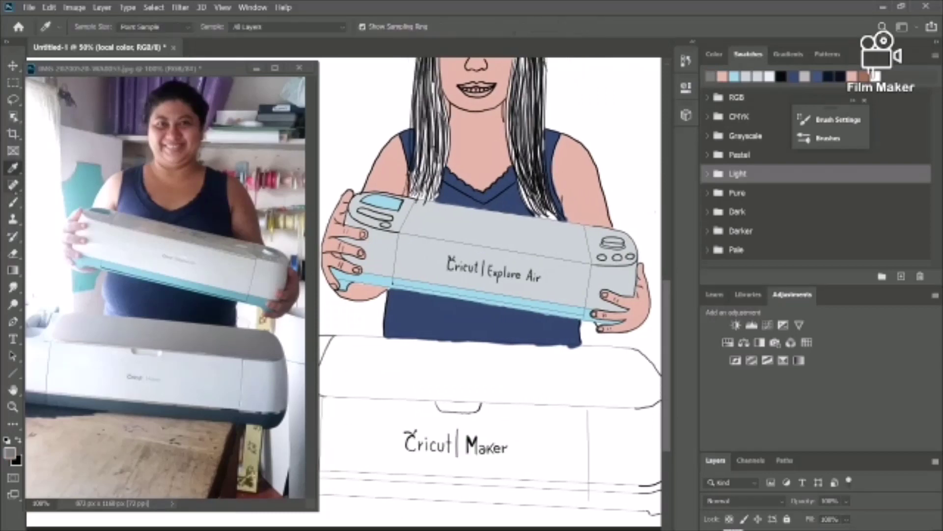
pyautogui.press('b')
pyautogui.moveTo(481, 362); pyautogui.dragTo(467, 375)
pyautogui.moveTo(445, 360); pyautogui.dragTo(429, 376)
# Enlarge the brush and paint the whole Cricut Maker lid dark gray, filling both rounded ends up to the outline
pyautogui.click(95, 27)
pyautogui.moveTo(80, 70); pyautogui.dragTo(91, 70)
pyautogui.moveTo(371, 354)
pyautogui.mouseDown()
pyautogui.moveTo(412, 376)
pyautogui.moveTo(378, 346)
pyautogui.moveTo(370, 377)
pyautogui.moveTo(455, 366)
pyautogui.moveTo(427, 350)
pyautogui.mouseUp()
pyautogui.moveTo(474, 368)
pyautogui.mouseDown()
pyautogui.moveTo(442, 344)
pyautogui.moveTo(506, 378)
pyautogui.moveTo(481, 346)
pyautogui.moveTo(594, 354)
pyautogui.moveTo(459, 389)
pyautogui.moveTo(620, 395)
pyautogui.mouseUp()
pyautogui.moveTo(620, 395); pyautogui.dragTo(541, 368)
pyautogui.hotkey('ctrl', '+')
pyautogui.hscroll(5, 491, 295)
pyautogui.moveTo(423, 429); pyautogui.dragTo(382, 427)
pyautogui.hscroll(-5, 491, 295)
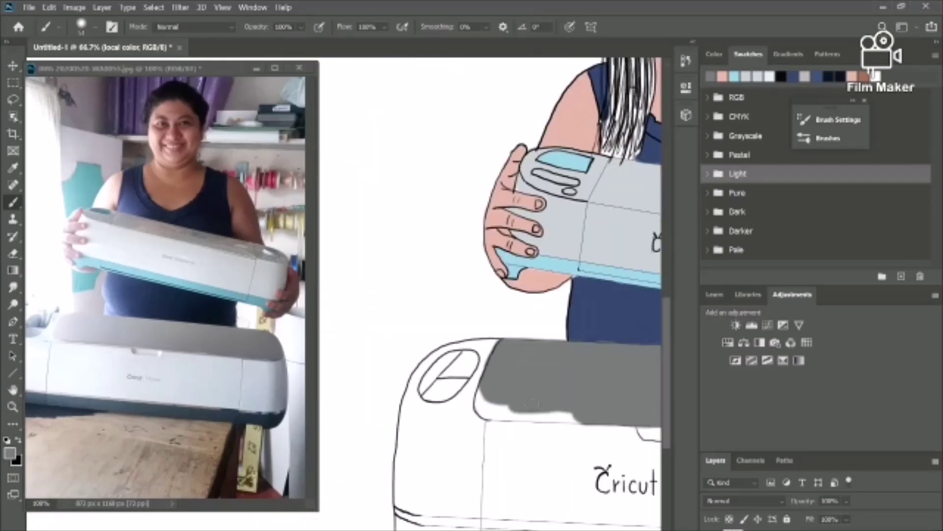
pyautogui.moveTo(532, 403); pyautogui.dragTo(484, 411)
# Sample the bluish white from the front of the photo's lower machine and paint the Cricut Maker's end section beside the lid
pyautogui.hscroll(-2, 492, 344)
pyautogui.press('i')
pyautogui.click(79, 366)
pyautogui.press('b')
pyautogui.moveTo(543, 366)
pyautogui.mouseDown()
pyautogui.moveTo(523, 407)
pyautogui.moveTo(481, 446)
pyautogui.mouseUp()
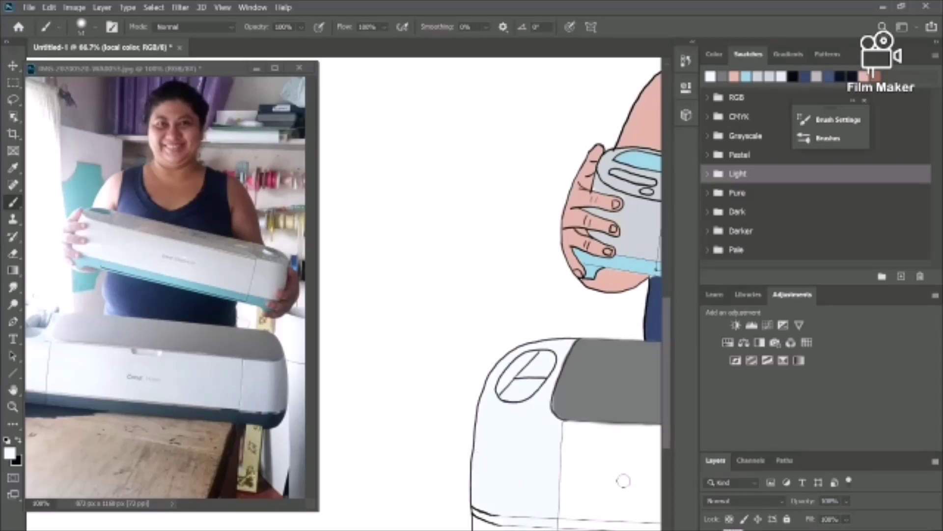
# Paint the Cricut Maker's front panel in the bluish white, around the lettering and across to the far end
pyautogui.hscroll(3, 624, 480)
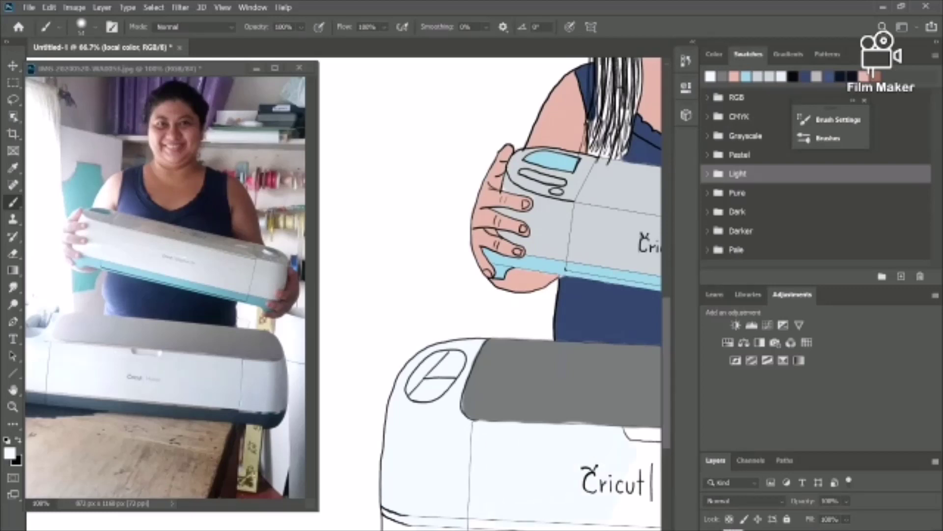
pyautogui.hscroll(6, 532, 437)
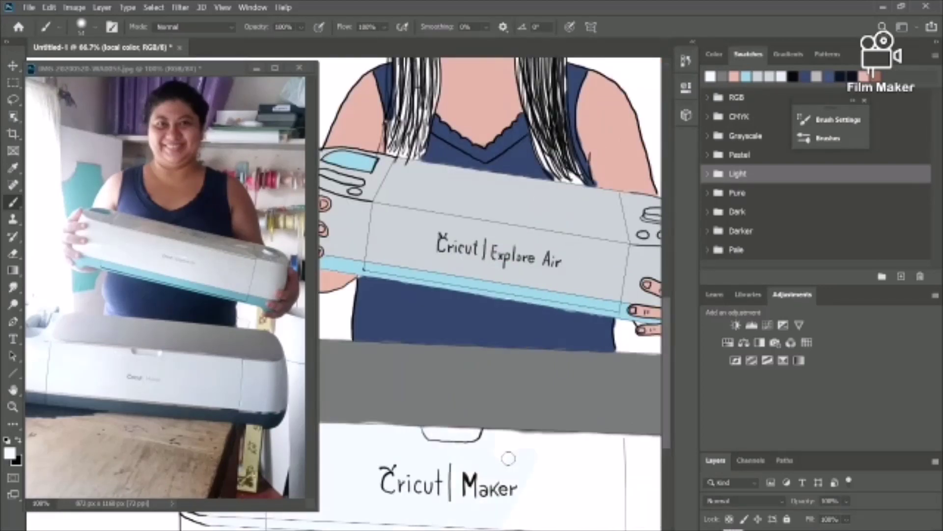
pyautogui.moveTo(532, 438); pyautogui.dragTo(554, 494)
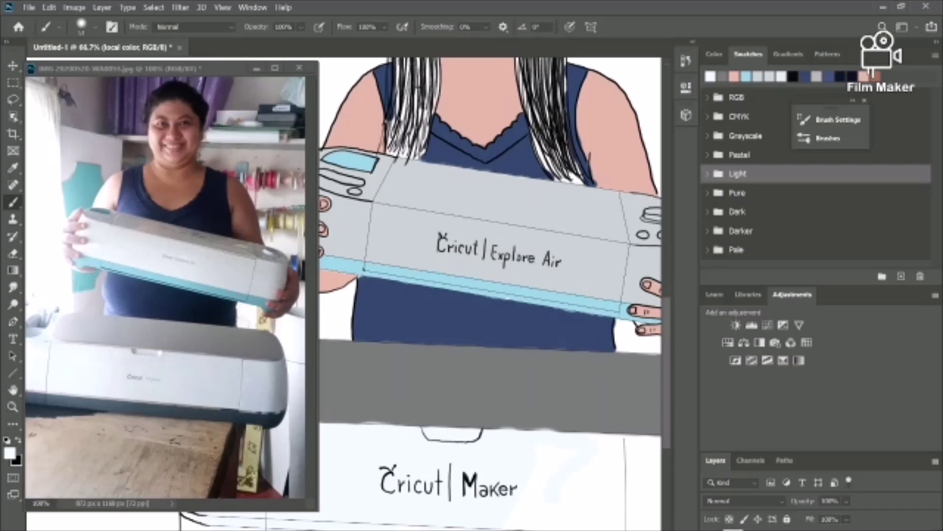
pyautogui.moveTo(585, 441); pyautogui.dragTo(653, 438)
pyautogui.hscroll(12, 640, 480)
pyautogui.hscroll(-11, 526, 412)
pyautogui.click(816, 77)
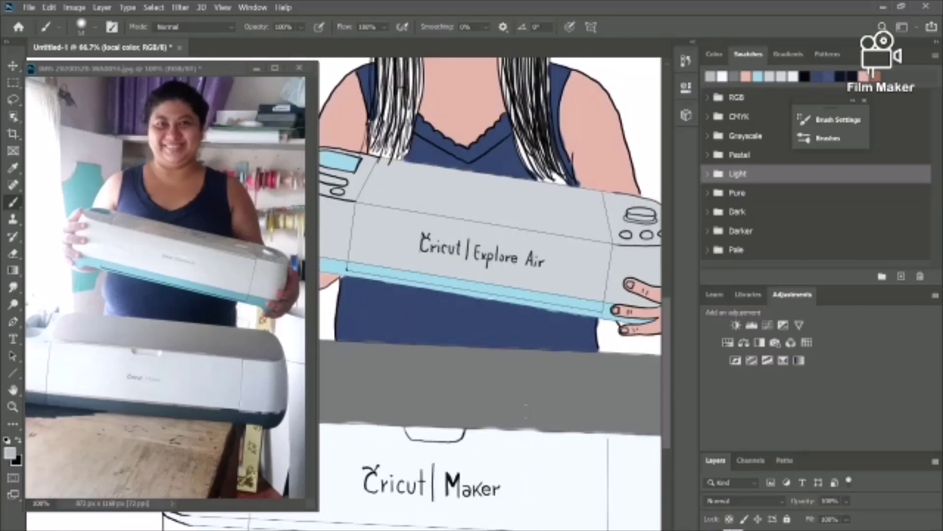
pyautogui.hscroll(-10, 526, 411)
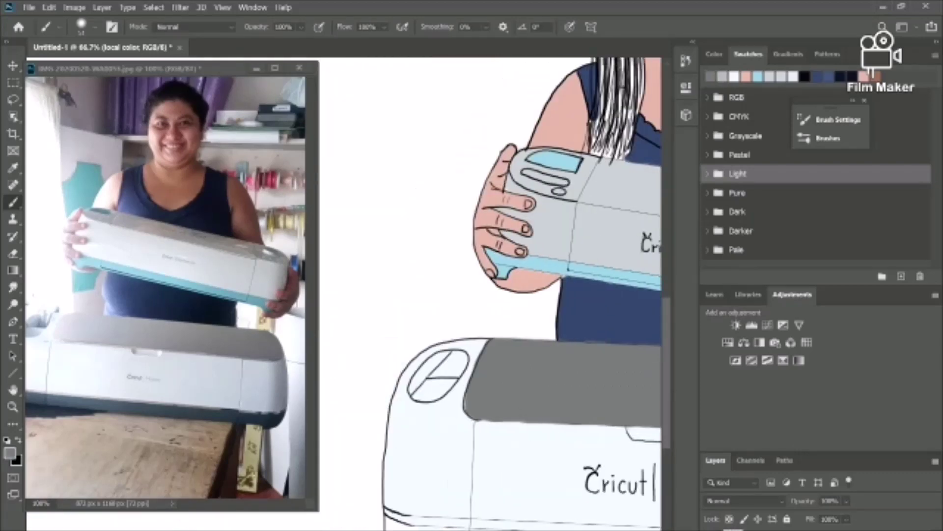
pyautogui.hscroll(3, 490, 294)
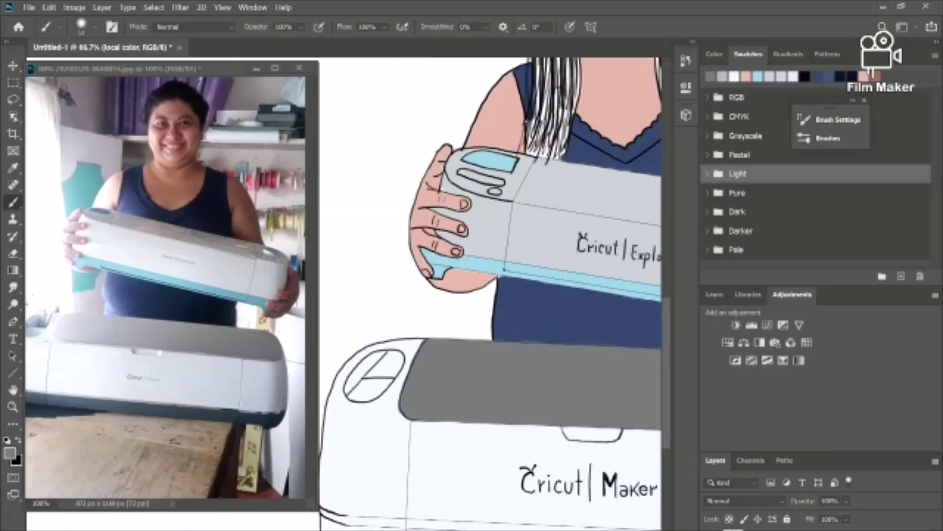
# Sample dark slate from the base of the photo's lower machine, adjust the brush size, paint the Cricut Maker's base strip, and activate the Eraser
pyautogui.keyDown('alt'); pyautogui.click(202, 410); pyautogui.keyUp('alt')
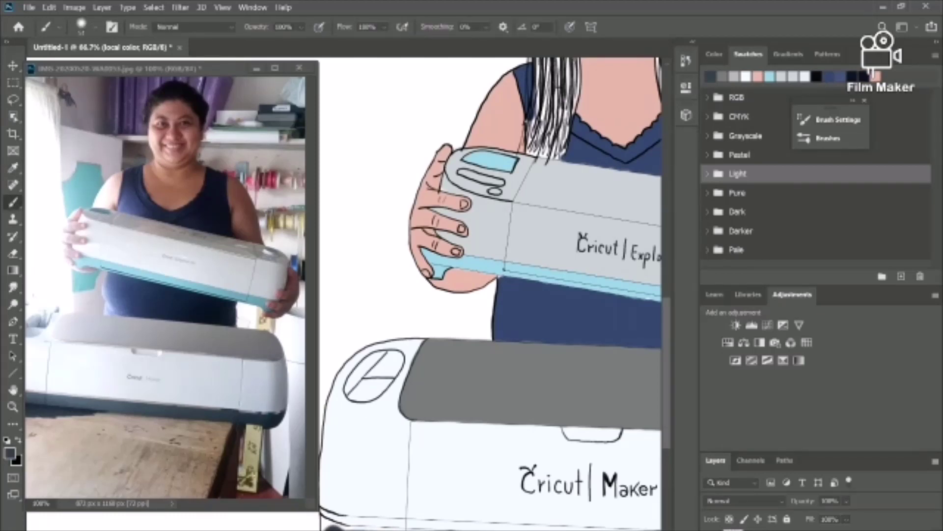
pyautogui.hscroll(8, 490, 294)
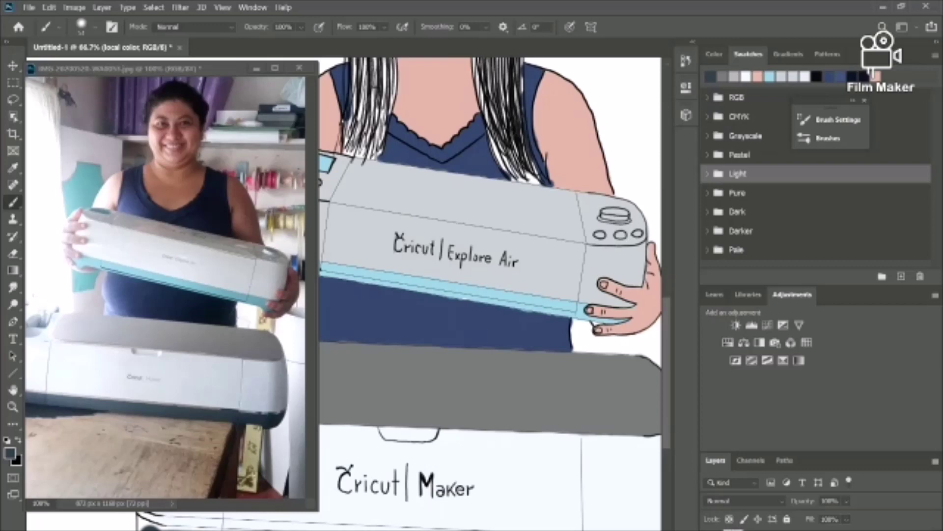
pyautogui.hscroll(8, 490, 293)
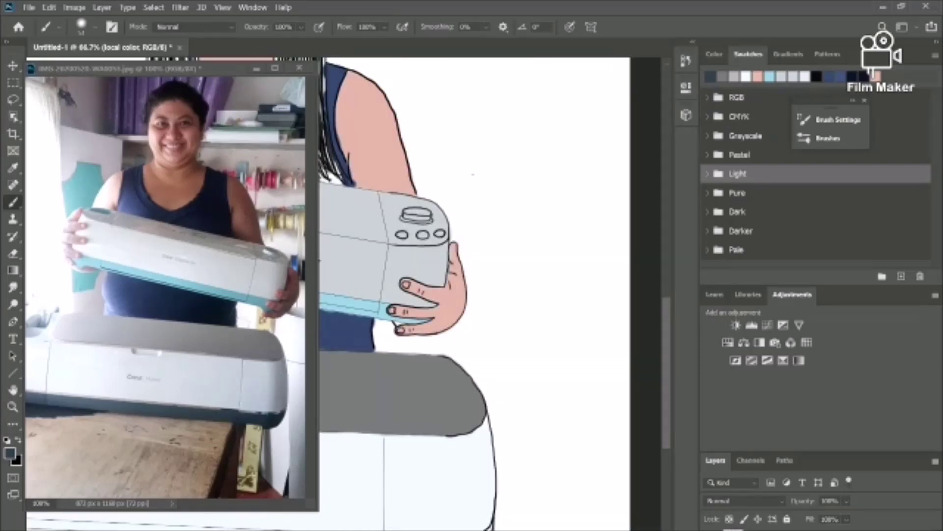
pyautogui.click(95, 27)
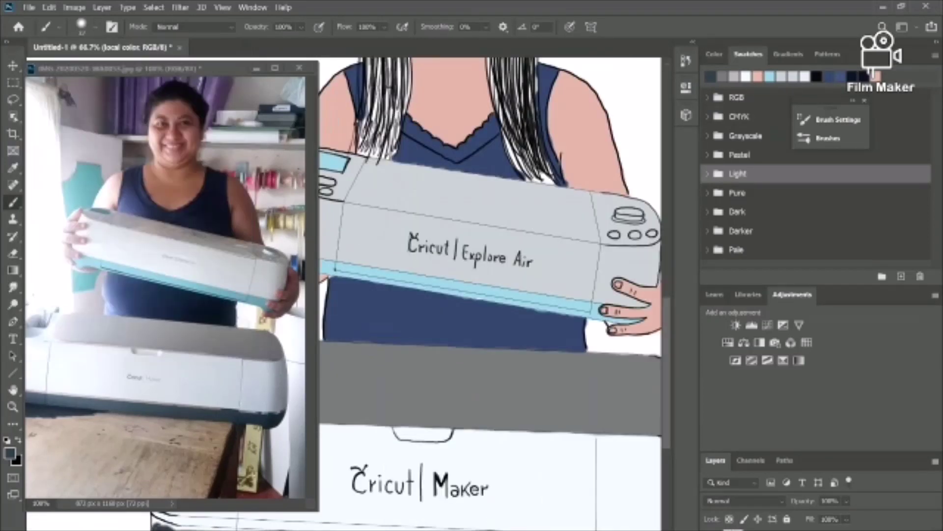
pyautogui.moveTo(167, 526)
pyautogui.mouseDown()
pyautogui.moveTo(249, 526)
pyautogui.moveTo(194, 520)
pyautogui.mouseUp()
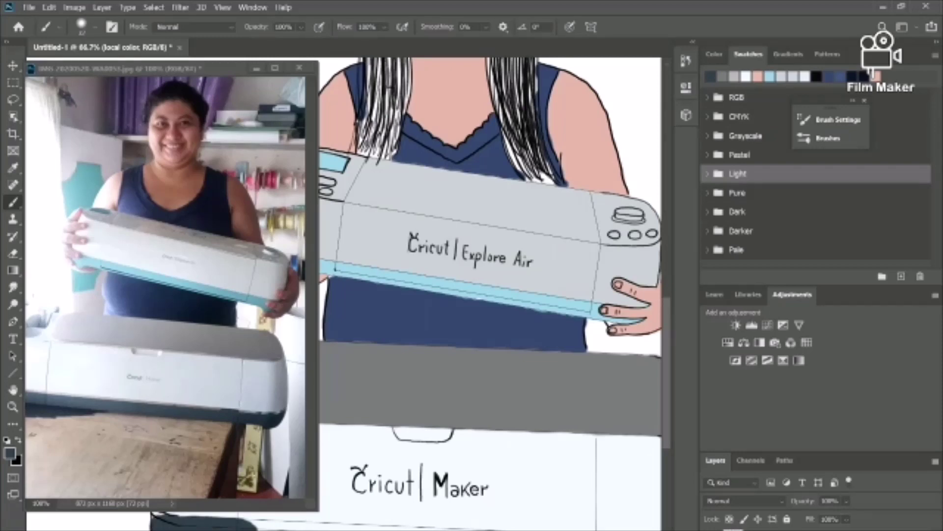
pyautogui.hscroll(-4, 250, 526)
pyautogui.moveTo(550, 527); pyautogui.dragTo(579, 529)
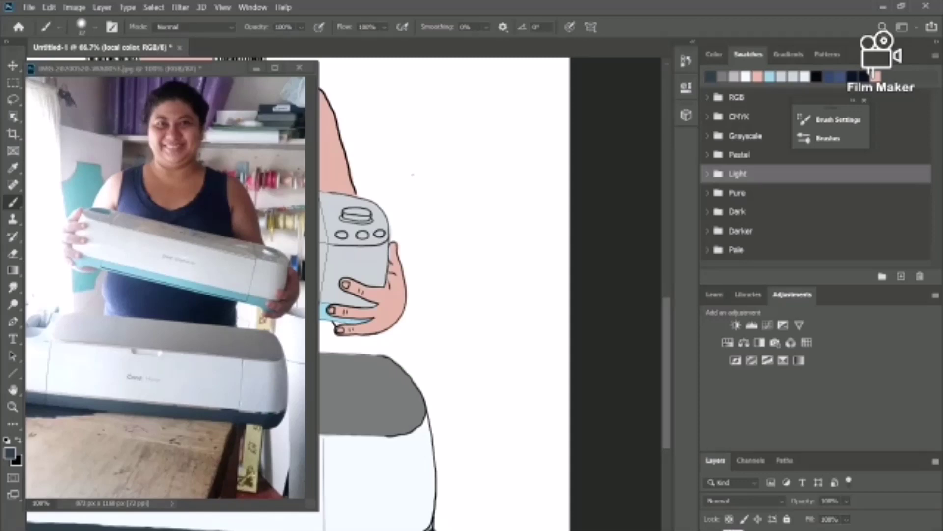
pyautogui.press('e')
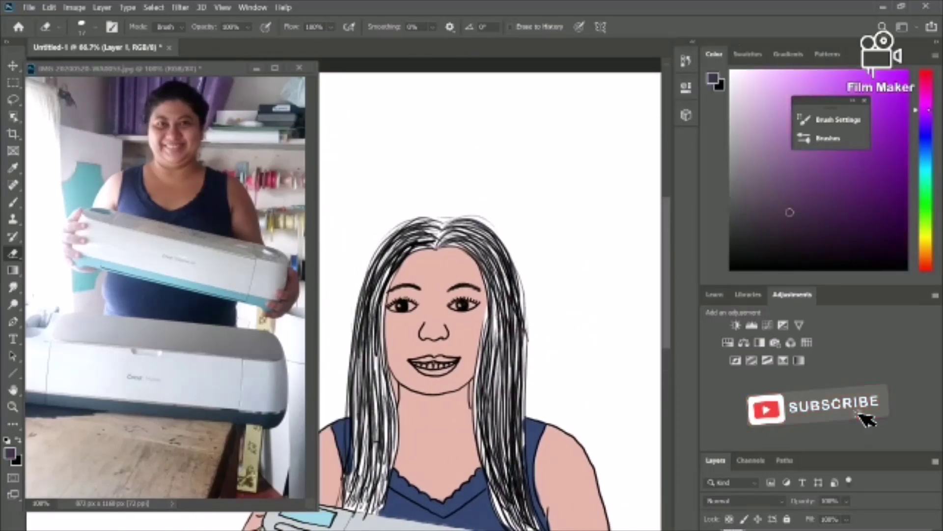
# Choose a bright pink and try a brush stroke of blush on the cheek in the local color layer
pyautogui.click(926, 97)
pyautogui.click(828, 84)
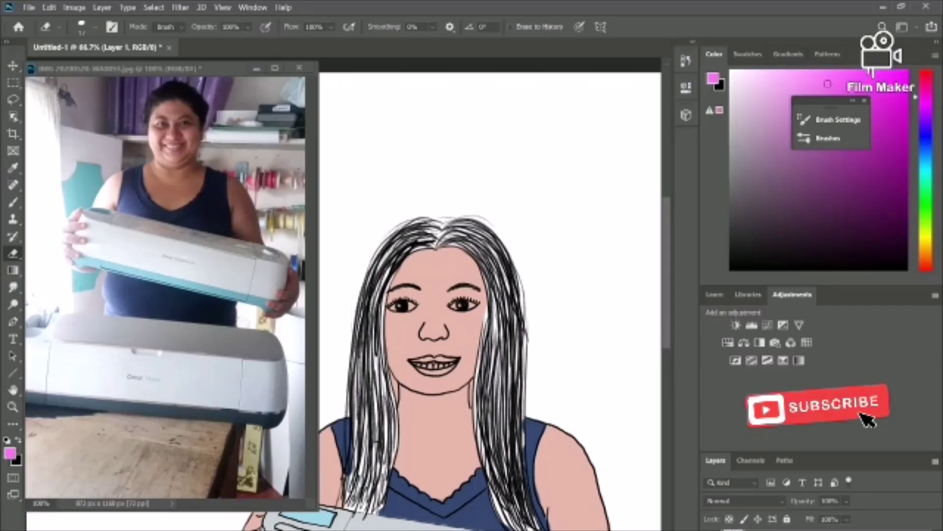
pyautogui.rightClick(766, 528)
pyautogui.press('Escape')
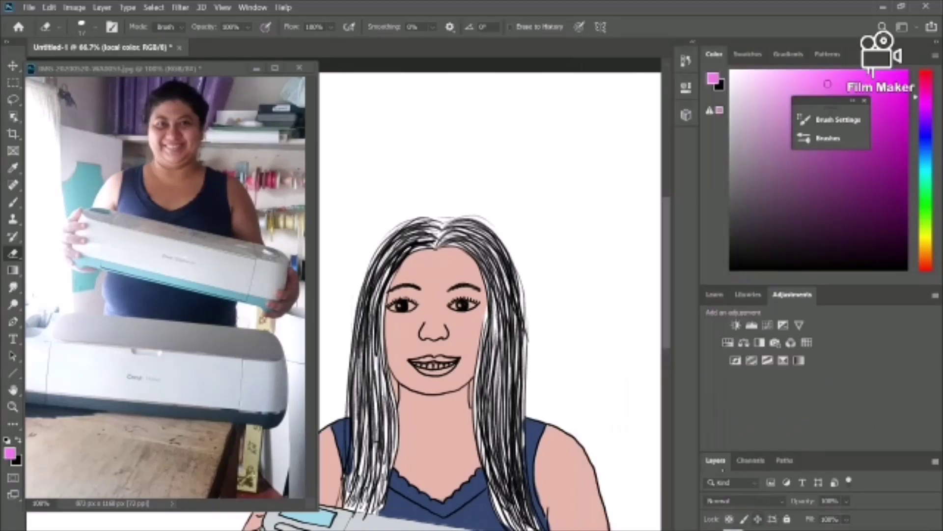
pyautogui.click(13, 202)
pyautogui.moveTo(468, 333); pyautogui.dragTo(463, 345)
pyautogui.hotkey('ctrl', 'z')
pyautogui.click(797, 77)
pyautogui.hotkey('ctrl', 'z')
# Try a fainter pink blush on the cheek with the brush opacity reduced to 24%
pyautogui.press('1')
pyautogui.press('4')
pyautogui.moveTo(460, 337); pyautogui.dragTo(469, 344)
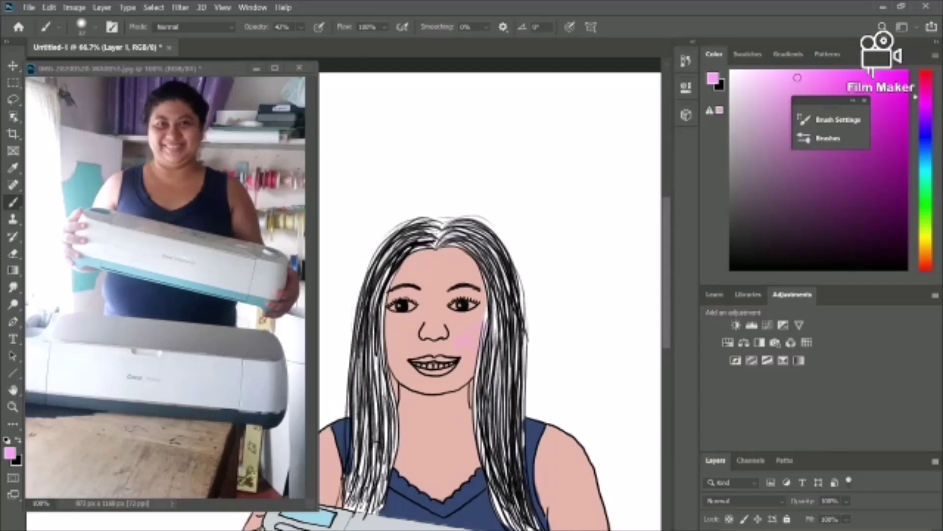
pyautogui.click(302, 27)
pyautogui.moveTo(311, 42); pyautogui.dragTo(300, 43)
pyautogui.moveTo(470, 337); pyautogui.dragTo(461, 343)
pyautogui.hotkey('ctrl', 'z')
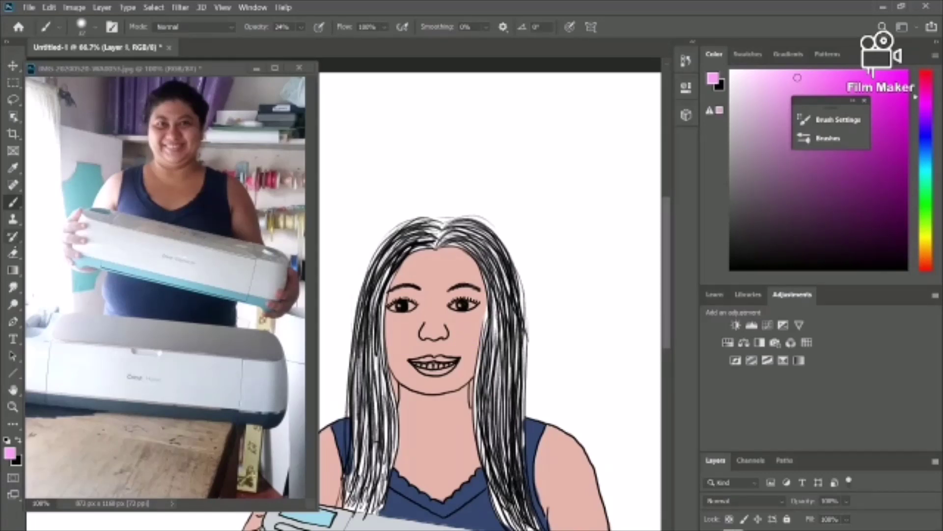
# Sample the skin tone from the cheek, reduce the brush size and paint soft contour shading beside the mouth
pyautogui.keyDown('alt'); pyautogui.click(452, 333); pyautogui.keyUp('alt')
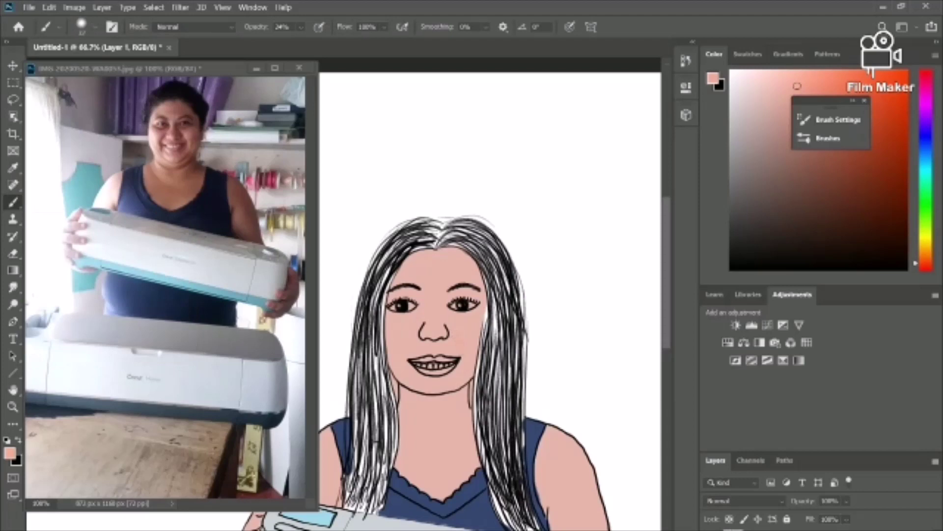
pyautogui.click(95, 27)
pyautogui.moveTo(86, 70); pyautogui.dragTo(78, 70)
pyautogui.click(459, 349)
pyautogui.hotkey('ctrl', '-')
pyautogui.hotkey('ctrl', '-')
pyautogui.hotkey('ctrl', '+')
pyautogui.hotkey('ctrl', '+')
# Choose a muted brown and shade the outer edge of the bare arm beside the Explore Air's button end at 39% opacity
pyautogui.scroll(-3, 492, 294)
pyautogui.click(788, 156)
pyautogui.moveTo(605, 434); pyautogui.dragTo(561, 340)
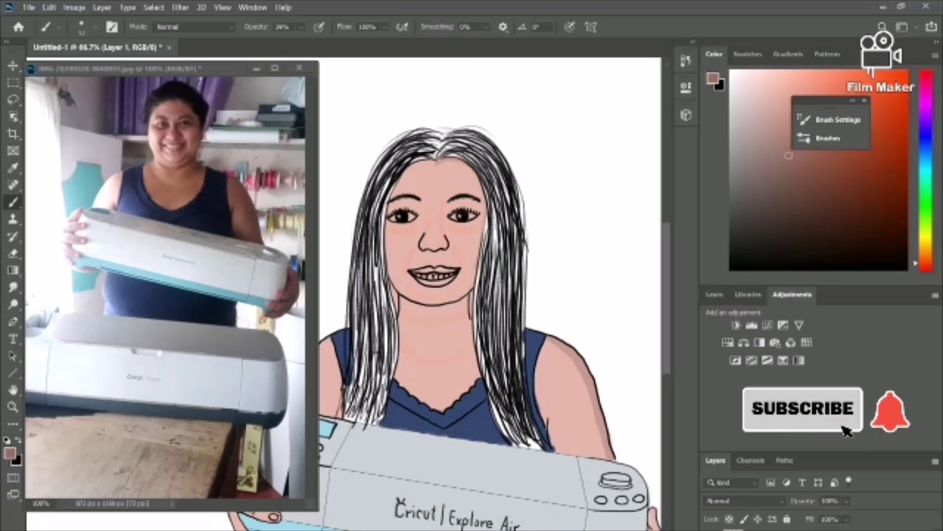
# Shade the outer edge of the hand gripping the Explore Air's button end with the muted brown
pyautogui.scroll(-10, 491, 295)
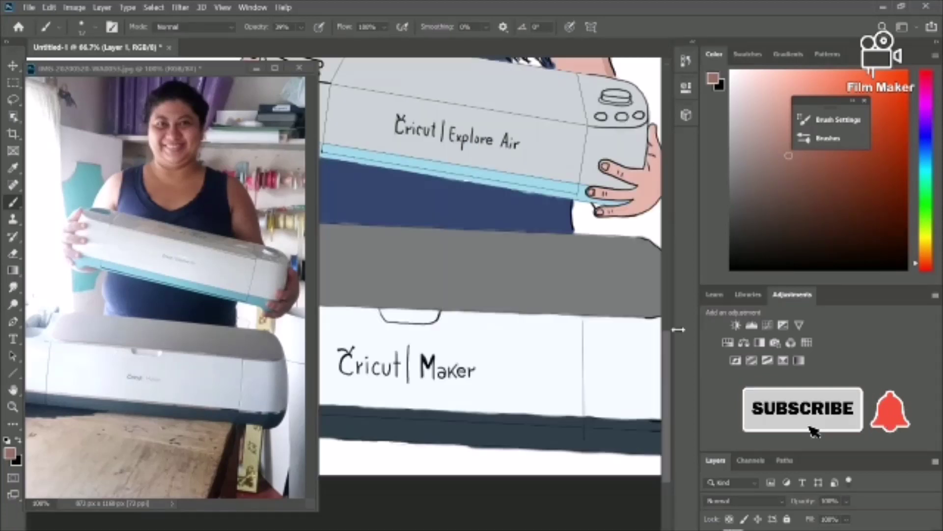
pyautogui.moveTo(667, 339); pyautogui.dragTo(667, 284)
pyautogui.moveTo(542, 353); pyautogui.dragTo(519, 406)
pyautogui.moveTo(546, 373); pyautogui.dragTo(518, 408)
pyautogui.moveTo(541, 326); pyautogui.dragTo(546, 369)
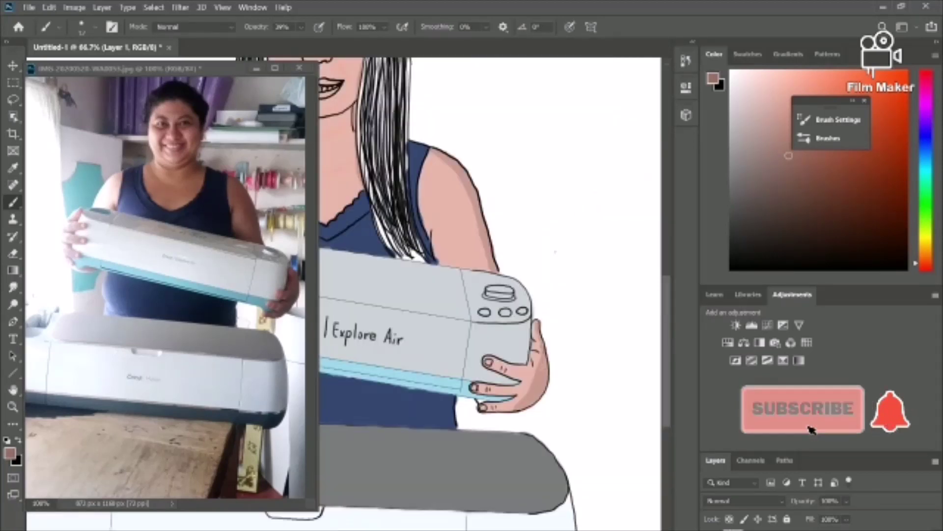
pyautogui.moveTo(537, 328); pyautogui.dragTo(536, 372)
# Choose a pale pink and brush highlights onto the upper arm above the Explore Air's blue-windowed end, undoing the last stroke
pyautogui.hscroll(-6, 491, 295)
pyautogui.click(763, 102)
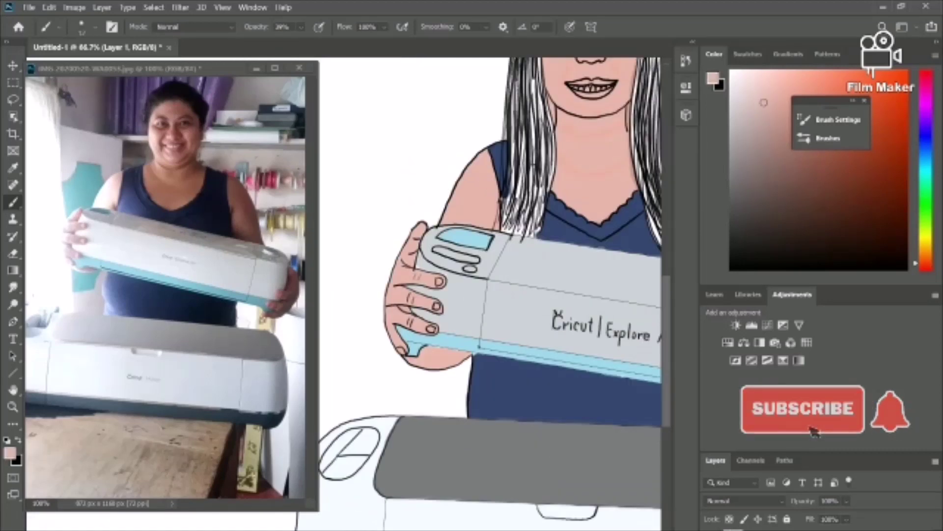
pyautogui.click(760, 80)
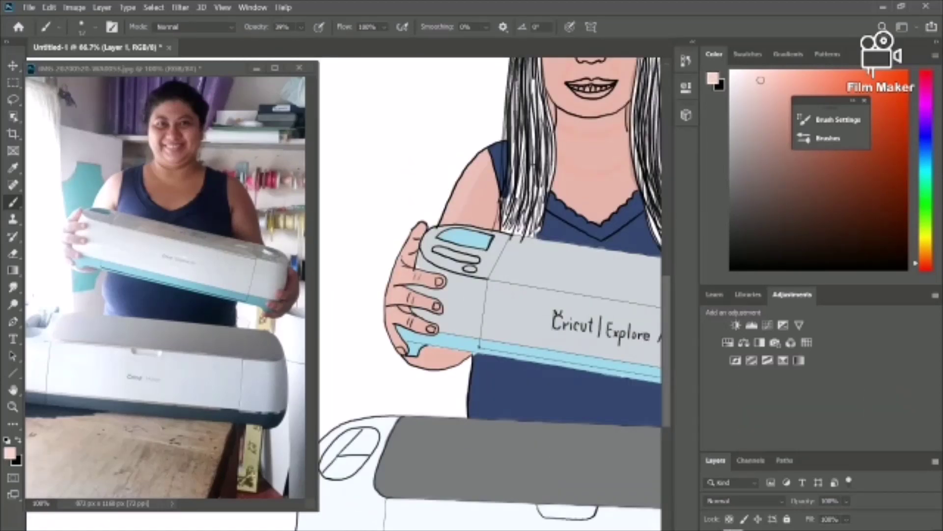
pyautogui.click(755, 76)
pyautogui.moveTo(482, 171)
pyautogui.mouseDown()
pyautogui.moveTo(461, 221)
pyautogui.moveTo(477, 221)
pyautogui.mouseUp()
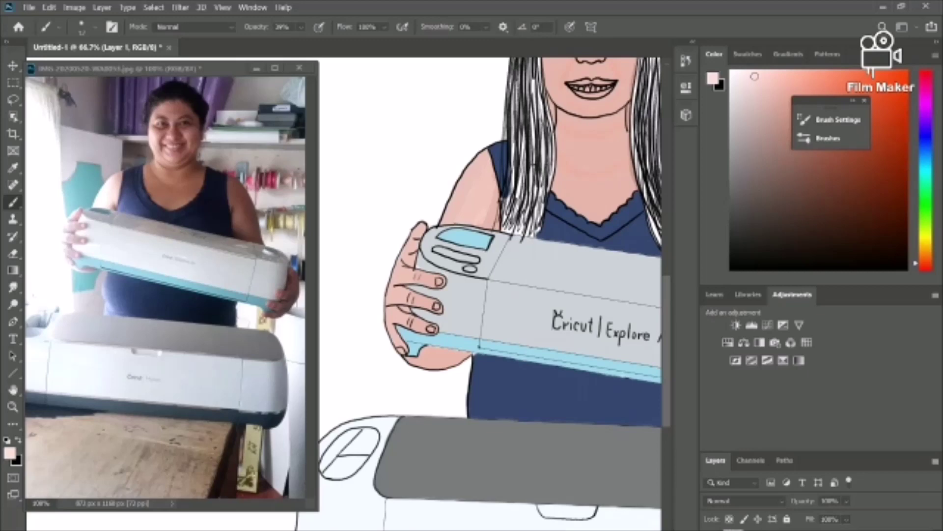
pyautogui.moveTo(473, 218); pyautogui.dragTo(461, 167)
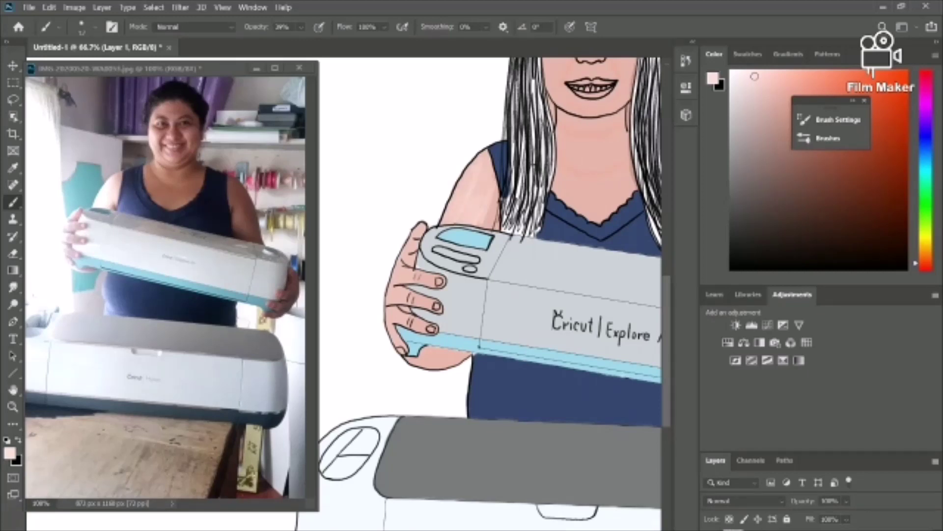
pyautogui.moveTo(493, 203); pyautogui.dragTo(485, 227)
pyautogui.moveTo(495, 186); pyautogui.dragTo(487, 226)
pyautogui.hscroll(5, 491, 211)
pyautogui.moveTo(477, 172); pyautogui.dragTo(485, 196)
pyautogui.hotkey('ctrl', 'z')
# Brush a pale pink highlight onto the forearm below the Explore Air's blue-windowed end
pyautogui.hotkey('ctrl', '-')
pyautogui.hotkey('ctrl', '-')
pyautogui.hscroll(-3, 583, 252)
pyautogui.scroll(-3, 583, 252)
pyautogui.scroll(5, 583, 252)
pyautogui.hotkey('ctrl', '+')
pyautogui.hotkey('ctrl', '+')
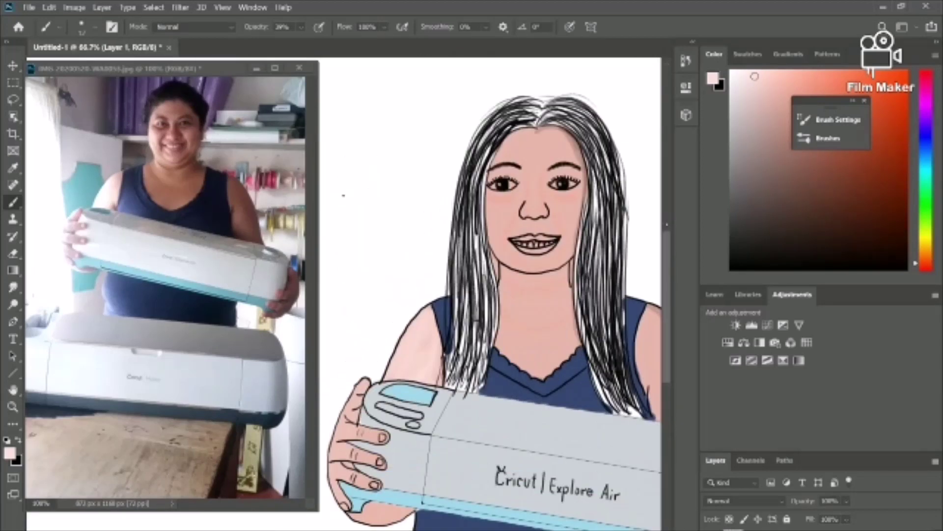
pyautogui.hotkey('ctrl', '+')
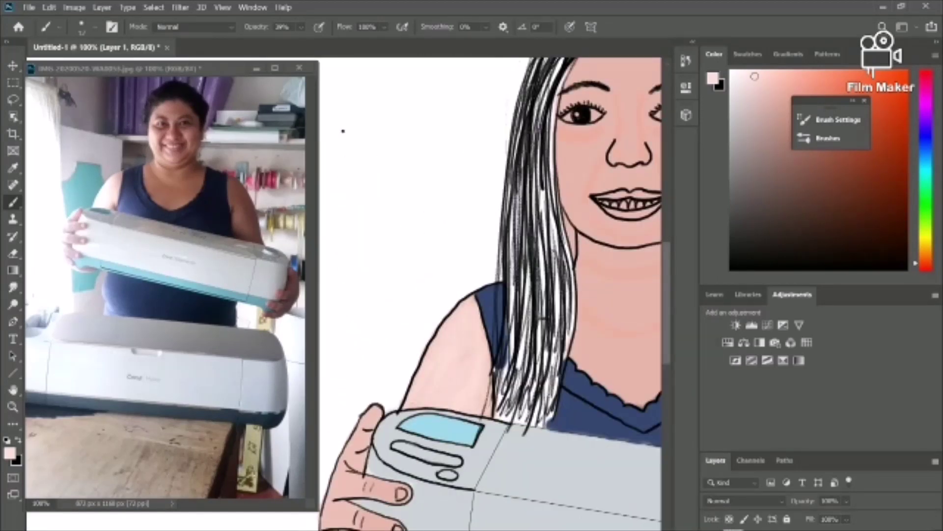
pyautogui.scroll(-5, 343, 130)
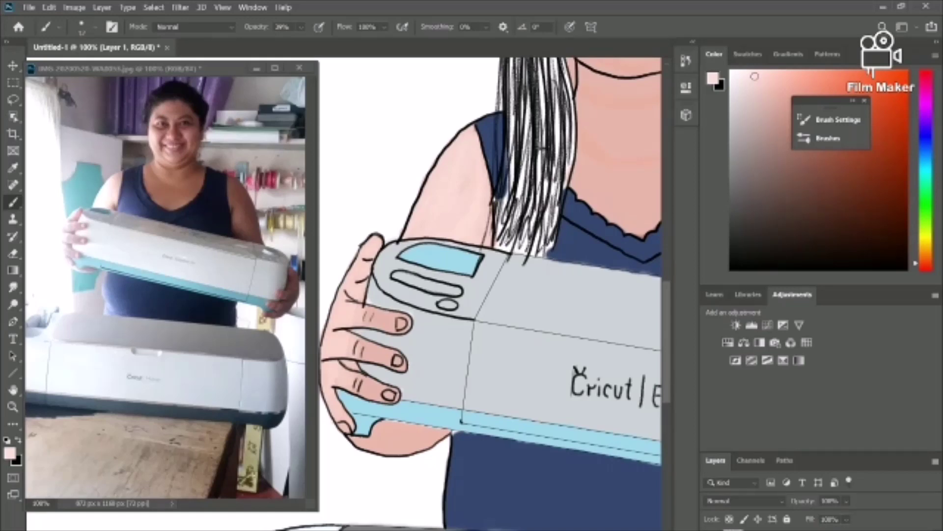
pyautogui.moveTo(380, 432); pyautogui.dragTo(395, 437)
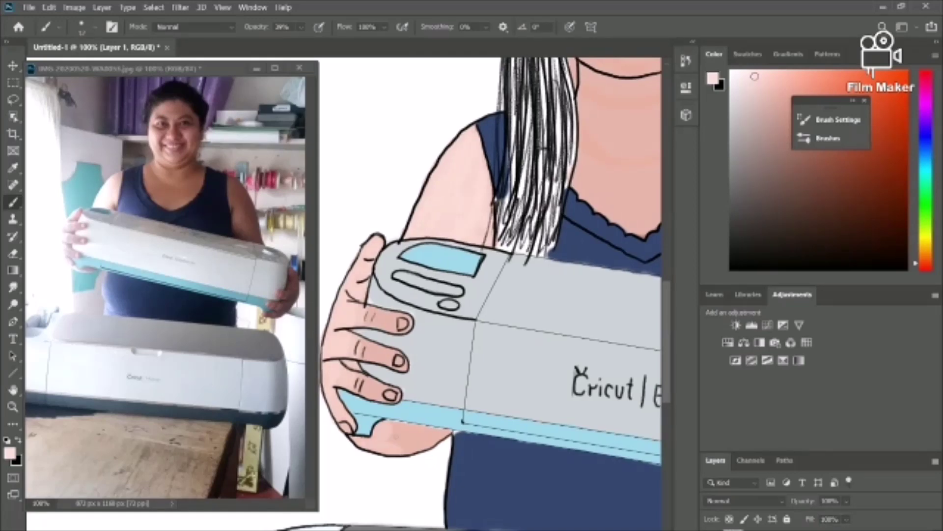
# Choose an off-white and touch up the eye's white and pupil highlight with a smaller brush
pyautogui.hotkey('ctrl', '-')
pyautogui.hotkey('ctrl', '-')
pyautogui.hotkey('ctrl', '+')
pyautogui.moveTo(667, 292); pyautogui.dragTo(667, 231)
pyautogui.hotkey('ctrl', '+')
pyautogui.hscroll(10, 491, 295)
pyautogui.hscroll(-4, 491, 295)
pyautogui.click(734, 77)
pyautogui.moveTo(528, 371); pyautogui.dragTo(538, 375)
pyautogui.click(95, 27)
pyautogui.moveTo(79, 69); pyautogui.dragTo(73, 70)
pyautogui.click(473, 379)
# Raise the brush opacity to 100% and try a larger brush tip on the white of the eye
pyautogui.click(301, 27)
pyautogui.moveTo(311, 42); pyautogui.dragTo(354, 42)
pyautogui.click(95, 27)
pyautogui.moveTo(75, 70); pyautogui.dragTo(84, 70)
pyautogui.moveTo(528, 366); pyautogui.dragTo(535, 375)
pyautogui.hotkey('ctrl', 'z')
# Reduce the brush size slightly and fill the whites of both eyes with off-white
pyautogui.click(95, 27)
pyautogui.moveTo(84, 69); pyautogui.dragTo(80, 69)
pyautogui.moveTo(524, 364); pyautogui.dragTo(532, 367)
pyautogui.moveTo(476, 370)
pyautogui.mouseDown()
pyautogui.moveTo(470, 385)
pyautogui.moveTo(444, 380)
pyautogui.mouseUp()
pyautogui.hscroll(8, 491, 295)
pyautogui.moveTo(503, 369); pyautogui.dragTo(515, 376)
pyautogui.moveTo(455, 367); pyautogui.dragTo(446, 384)
pyautogui.click(95, 27)
pyautogui.press('Return')
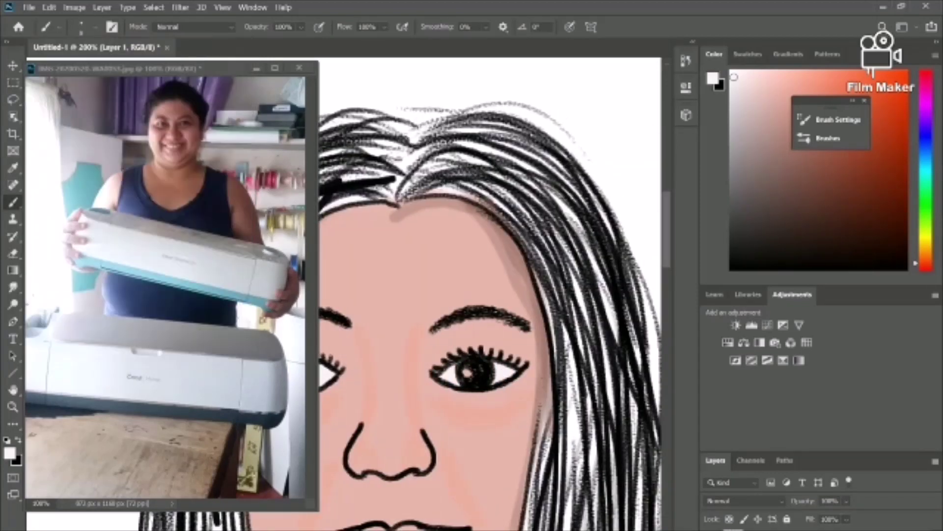
# Sample the lip color from the reference photo and paint the drawing's upper and lower lips with it
pyautogui.hscroll(-5, 471, 374)
pyautogui.hscroll(4, 550, 296)
pyautogui.scroll(-3, 551, 296)
pyautogui.click(14, 167)
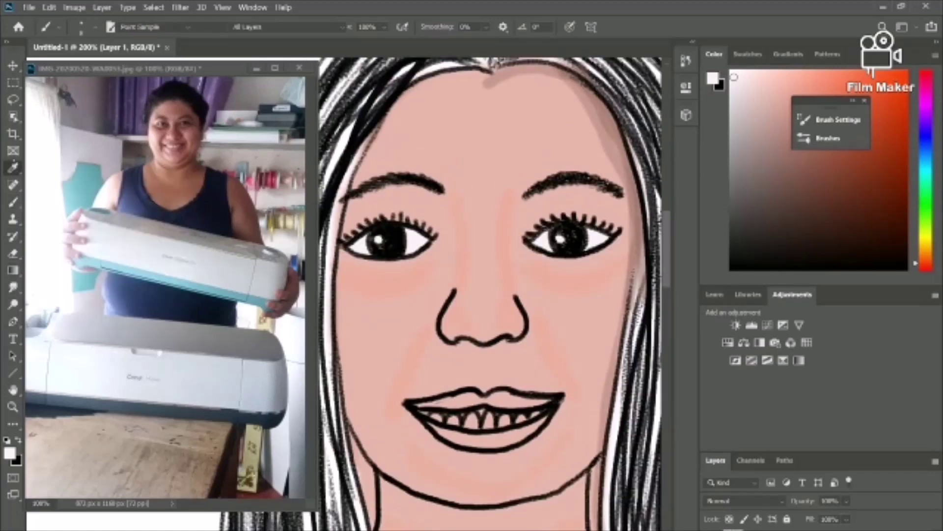
pyautogui.click(175, 148)
pyautogui.press('b')
pyautogui.moveTo(487, 400)
pyautogui.mouseDown()
pyautogui.moveTo(542, 398)
pyautogui.moveTo(415, 404)
pyautogui.mouseUp()
pyautogui.moveTo(543, 420)
pyautogui.mouseDown()
pyautogui.moveTo(479, 437)
pyautogui.moveTo(425, 426)
pyautogui.moveTo(481, 437)
pyautogui.moveTo(524, 417)
pyautogui.mouseUp()
# Choose an off-white and paint the teeth in the smile
pyautogui.click(734, 78)
pyautogui.moveTo(533, 416); pyautogui.dragTo(485, 426)
pyautogui.moveTo(474, 415)
pyautogui.mouseDown()
pyautogui.moveTo(471, 426)
pyautogui.moveTo(452, 423)
pyautogui.mouseUp()
pyautogui.moveTo(441, 421); pyautogui.dragTo(421, 413)
# Check the painted lips and teeth in the view of the whole portrait
pyautogui.hotkey('ctrl', '-')
pyautogui.hotkey('ctrl', '-')
pyautogui.hotkey('ctrl', '-')
pyautogui.hotkey('ctrl', '-')
pyautogui.moveTo(666, 295)
pyautogui.mouseDown()
pyautogui.moveTo(671, 358)
pyautogui.moveTo(667, 249)
pyautogui.mouseUp()
pyautogui.hotkey('ctrl', '+')
pyautogui.hotkey('ctrl', '+')
pyautogui.hotkey('ctrl', '+')
pyautogui.hotkey('ctrl', '+')
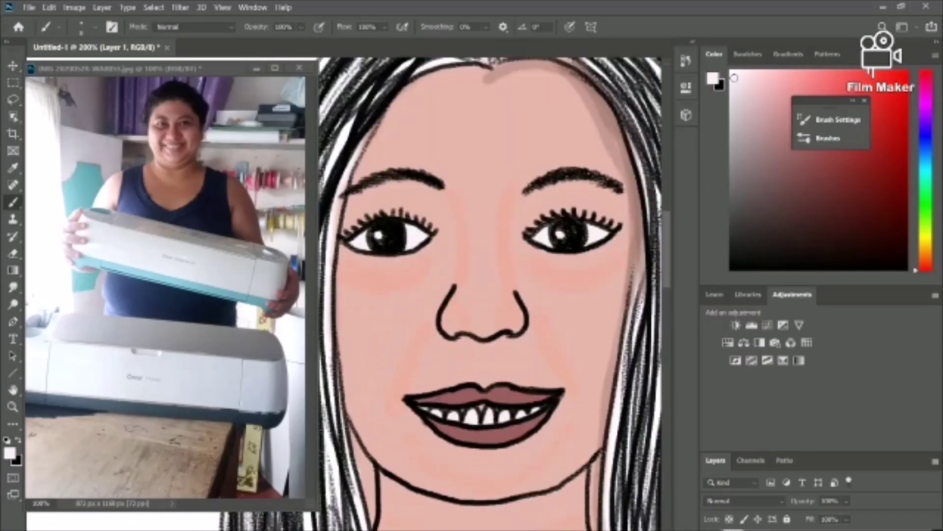
# Clean up the upper lip's outline with the Eraser on the Fine drawing layer and adjust the tip
pyautogui.click(786, 529)
pyautogui.click(13, 253)
pyautogui.moveTo(514, 390)
pyautogui.mouseDown()
pyautogui.moveTo(563, 392)
pyautogui.moveTo(518, 386)
pyautogui.mouseUp()
pyautogui.moveTo(444, 392)
pyautogui.mouseDown()
pyautogui.moveTo(407, 399)
pyautogui.moveTo(414, 403)
pyautogui.mouseUp()
pyautogui.click(94, 28)
pyautogui.click(92, 124)
# Retouch the black outline along the upper lip and at both corners of the mouth
pyautogui.press('x')
pyautogui.moveTo(561, 389); pyautogui.dragTo(507, 386)
pyautogui.press('x')
pyautogui.moveTo(445, 387); pyautogui.dragTo(404, 396)
pyautogui.moveTo(548, 391); pyautogui.dragTo(564, 389)
pyautogui.moveTo(404, 395); pyautogui.dragTo(423, 402)
pyautogui.moveTo(558, 393); pyautogui.dragTo(565, 388)
pyautogui.hotkey('ctrl', 'z')
pyautogui.moveTo(409, 400); pyautogui.dragTo(418, 415)
# Choose a bright magenta pink and paint over the upper and lower lips on Layer 1
pyautogui.scroll(-5, 810, 528)
pyautogui.click(810, 528)
pyautogui.click(926, 109)
pyautogui.click(788, 91)
pyautogui.click(926, 95)
pyautogui.moveTo(806, 76); pyautogui.dragTo(816, 75)
pyautogui.moveTo(493, 393)
pyautogui.mouseDown()
pyautogui.moveTo(545, 396)
pyautogui.moveTo(423, 397)
pyautogui.moveTo(471, 391)
pyautogui.mouseUp()
pyautogui.moveTo(477, 434)
pyautogui.mouseDown()
pyautogui.moveTo(524, 429)
pyautogui.moveTo(442, 428)
pyautogui.moveTo(516, 425)
pyautogui.mouseUp()
# Sample the darker skin shading beside the hairline as the color for the Brush tool on Layer 1
pyautogui.hotkey('alt', ']')
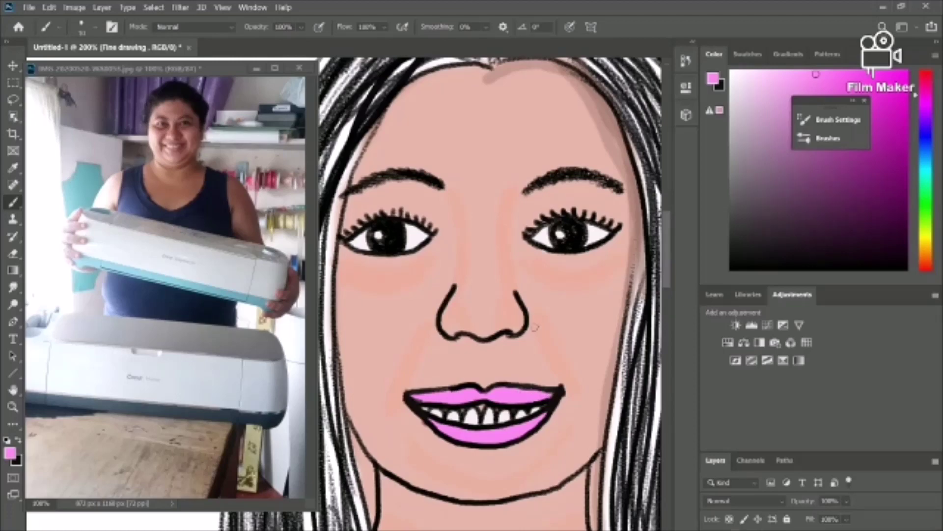
pyautogui.hotkey('ctrl', '-')
pyautogui.hotkey('ctrl', '-')
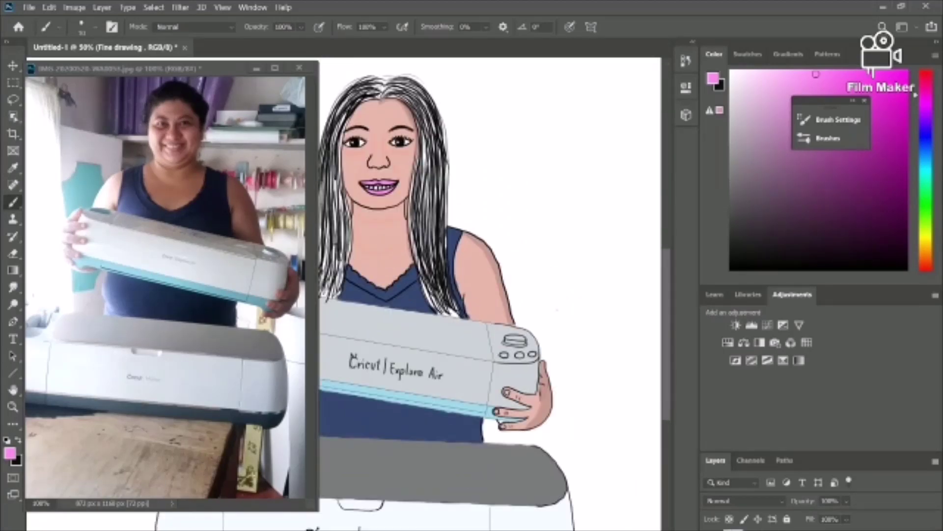
pyautogui.hotkey('alt', '[')
pyautogui.hotkey('ctrl', '+')
pyautogui.hotkey('ctrl', '+')
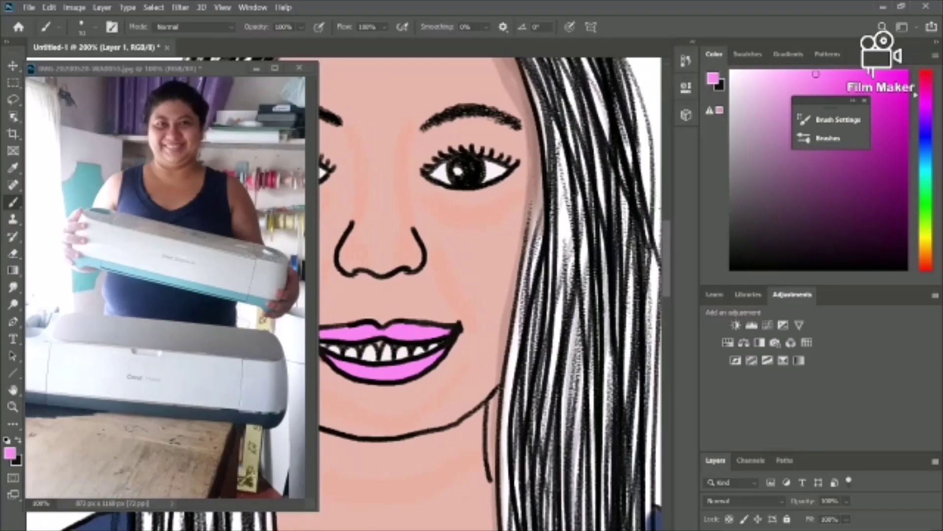
pyautogui.moveTo(442, 236); pyautogui.dragTo(509, 323)
pyautogui.press('i')
pyautogui.click(570, 140)
pyautogui.click(60, 27)
pyautogui.click(13, 202)
# Select the Kyle's Impressionist Blender 1 brush preset and reduce its size
pyautogui.click(828, 138)
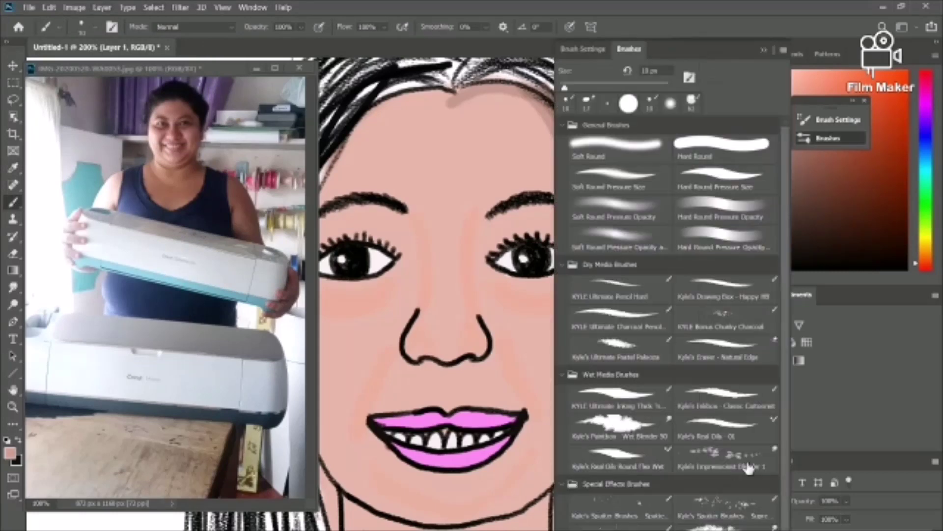
pyautogui.click(769, 463)
pyautogui.click(95, 27)
pyautogui.moveTo(145, 72); pyautogui.dragTo(102, 72)
pyautogui.click(95, 28)
pyautogui.click(763, 50)
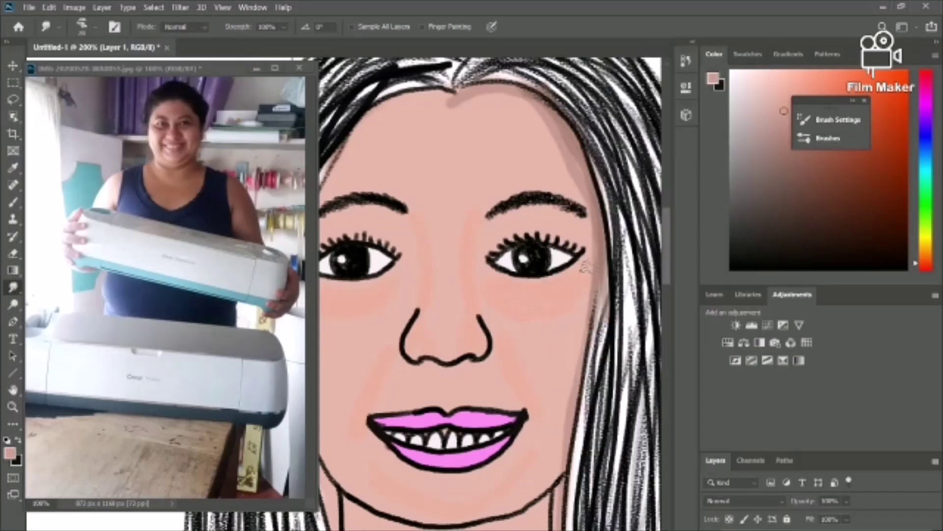
# Shade the skin under both eyes with the sampled darker skin tone using the Brush tool
pyautogui.press('b')
pyautogui.moveTo(489, 282)
pyautogui.mouseDown()
pyautogui.moveTo(556, 288)
pyautogui.moveTo(488, 283)
pyautogui.moveTo(568, 304)
pyautogui.mouseUp()
pyautogui.hscroll(-5, 491, 290)
pyautogui.hscroll(5, 575, 303)
pyautogui.hotkey('ctrl', '-')
pyautogui.hscroll(-3, 575, 304)
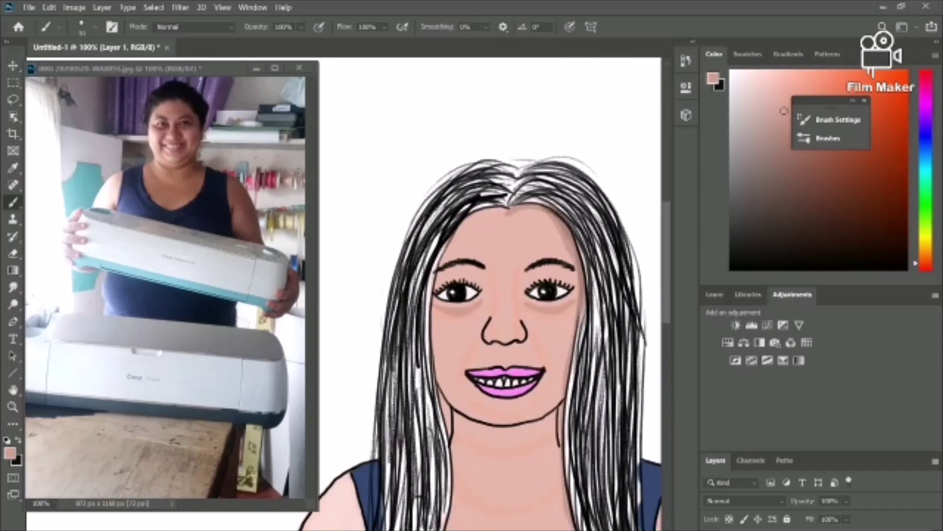
# Select the Kyle's Impressionist Blender 1 smudging preset and set its size to 21 px
pyautogui.click(95, 27)
pyautogui.click(95, 27)
pyautogui.click(828, 138)
pyautogui.click(738, 464)
pyautogui.click(95, 27)
pyautogui.moveTo(89, 72); pyautogui.dragTo(82, 72)
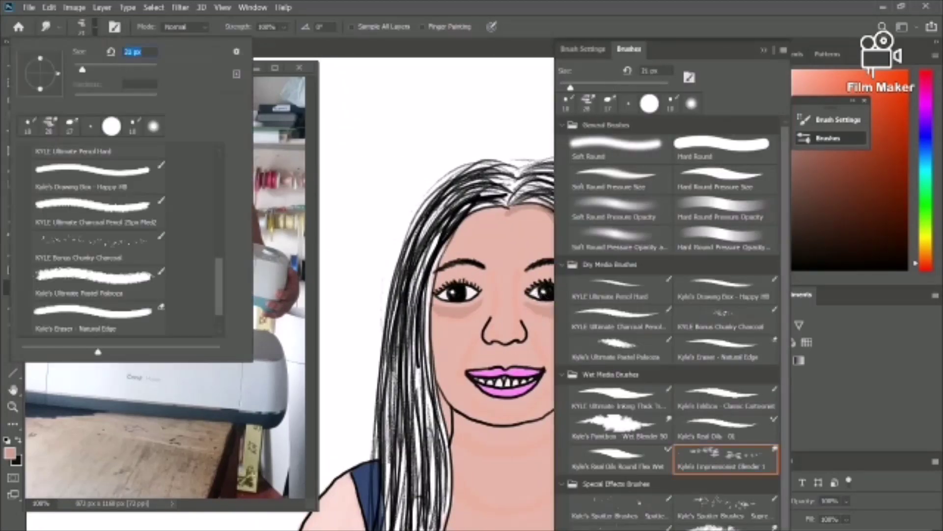
# Try a smudge stroke under the eye, undo it, and reduce the smudging brush size to 15 px and strength to 62%
pyautogui.click(95, 27)
pyautogui.click(828, 138)
pyautogui.moveTo(564, 303)
pyautogui.mouseDown()
pyautogui.moveTo(547, 316)
pyautogui.moveTo(571, 314)
pyautogui.mouseUp()
pyautogui.hotkey('ctrl', 'z')
pyautogui.hotkey('ctrl', 'z')
pyautogui.click(95, 27)
pyautogui.moveTo(82, 71); pyautogui.dragTo(80, 72)
pyautogui.click(95, 27)
pyautogui.click(284, 27)
pyautogui.moveTo(310, 43); pyautogui.dragTo(284, 44)
pyautogui.click(284, 27)
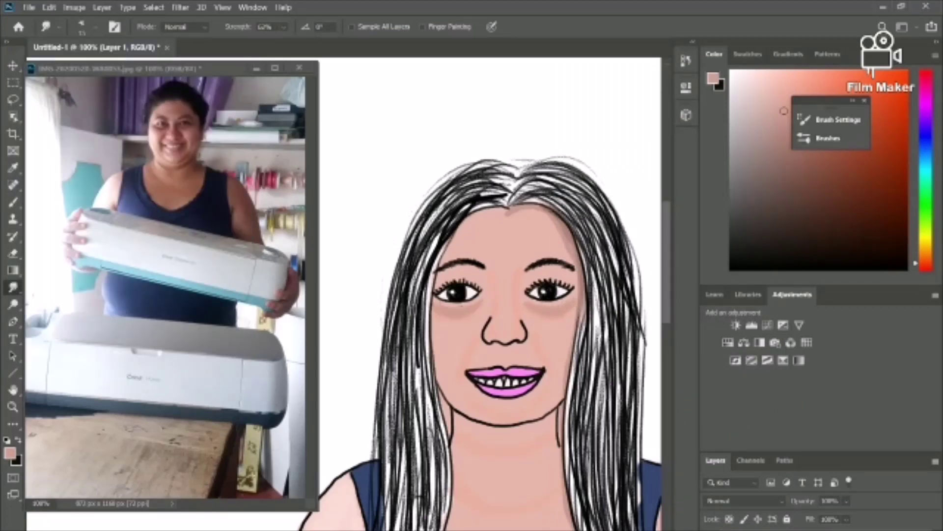
# Shade the smile lines, chin and neck crease with the darker skin tone using the Brush tool
pyautogui.press('b')
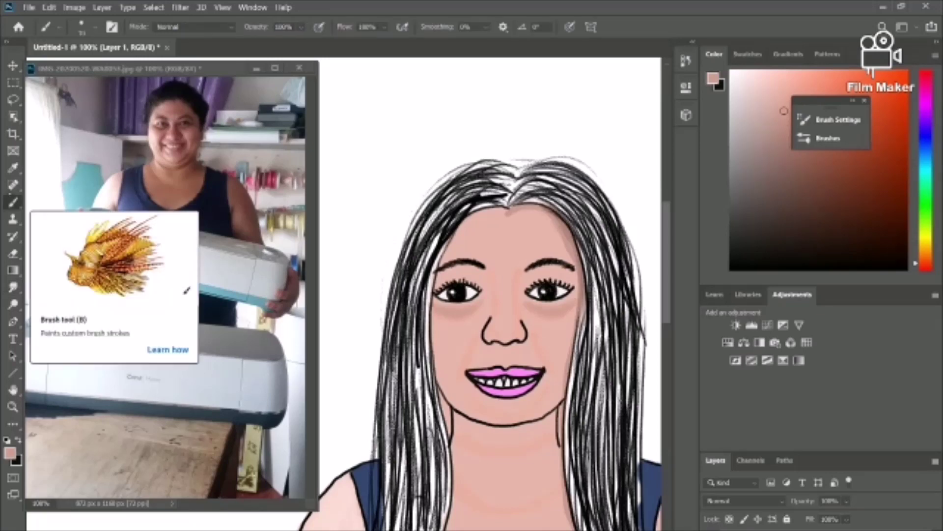
pyautogui.moveTo(471, 344); pyautogui.dragTo(457, 376)
pyautogui.moveTo(535, 343); pyautogui.dragTo(550, 364)
pyautogui.moveTo(467, 394); pyautogui.dragTo(514, 416)
pyautogui.moveTo(457, 441); pyautogui.dragTo(539, 450)
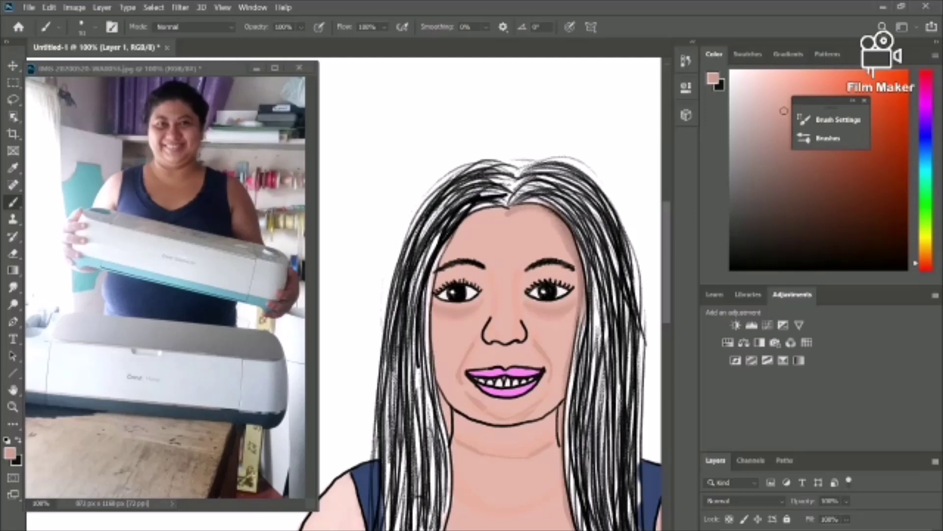
# Select the Kyle's Impressionist Blender 1 preset, reduce its size and smudge the shading on the upper chest
pyautogui.click(827, 138)
pyautogui.click(723, 456)
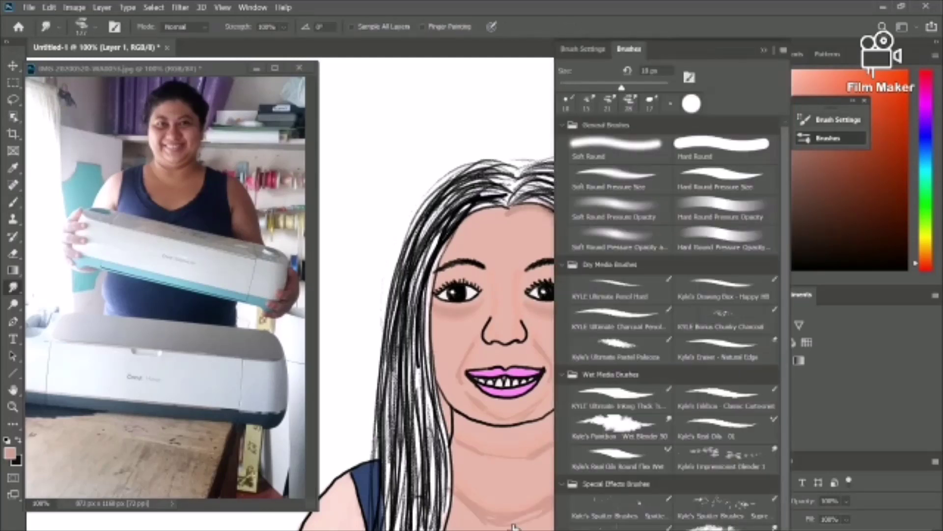
pyautogui.click(827, 138)
pyautogui.click(749, 54)
pyautogui.click(95, 27)
pyautogui.moveTo(120, 70); pyautogui.dragTo(82, 70)
pyautogui.moveTo(548, 487)
pyautogui.mouseDown()
pyautogui.moveTo(494, 503)
pyautogui.moveTo(522, 495)
pyautogui.mouseUp()
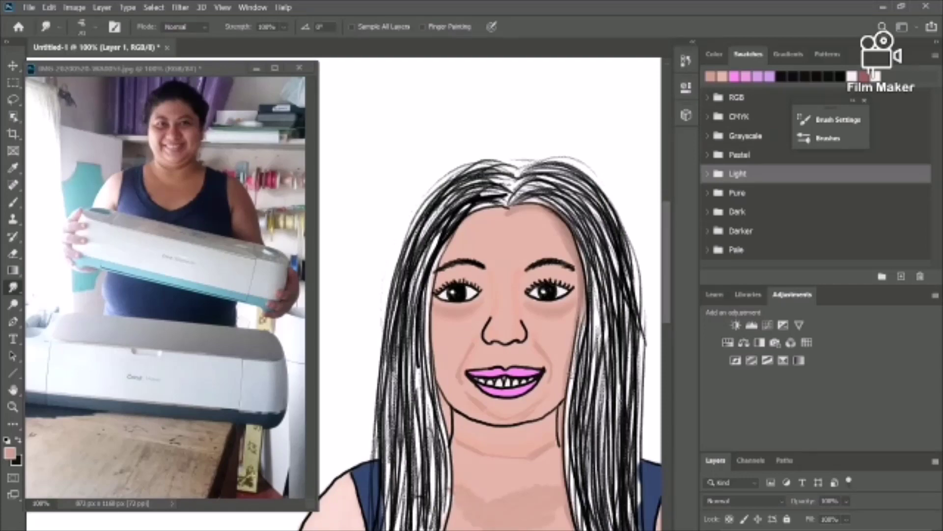
# Shade a curve across the upper chest in the darker skin tone and reload Kyle's Impressionist Blender 1 at a small size
pyautogui.press('z')
pyautogui.click(534, 508)
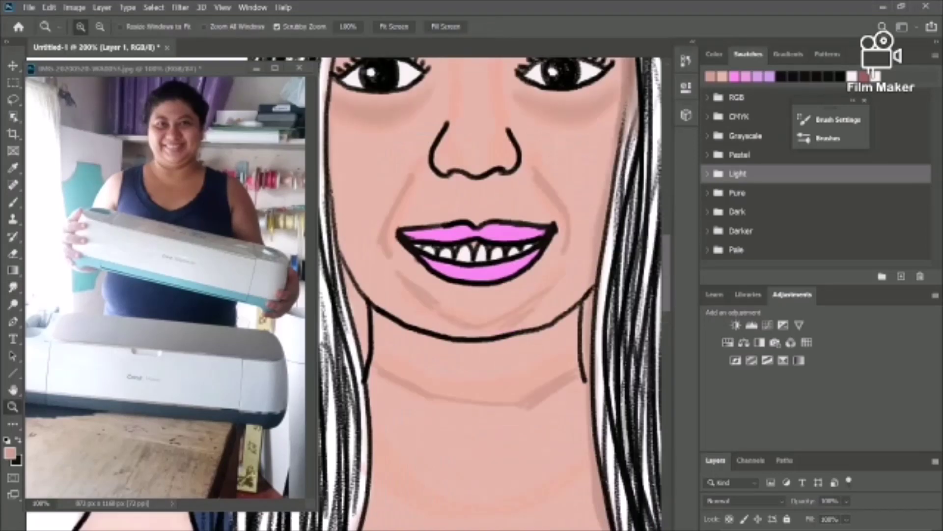
pyautogui.press('b')
pyautogui.click(828, 138)
pyautogui.click(724, 460)
pyautogui.click(96, 27)
pyautogui.moveTo(120, 69); pyautogui.dragTo(76, 69)
pyautogui.click(763, 50)
pyautogui.moveTo(585, 456); pyautogui.dragTo(497, 502)
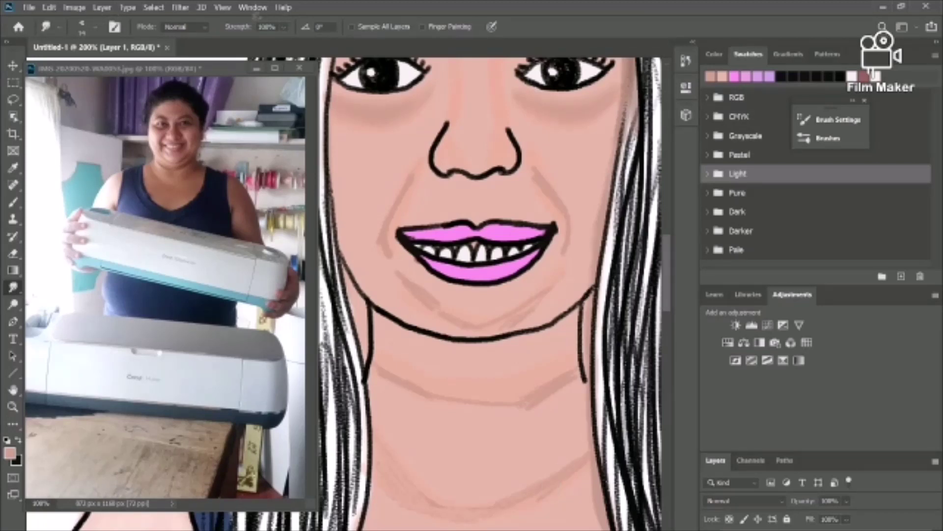
# Lower the smudge strength to 23% and blend the shading on the smile lines, chin and neck
pyautogui.click(95, 27)
pyautogui.click(830, 138)
pyautogui.click(829, 138)
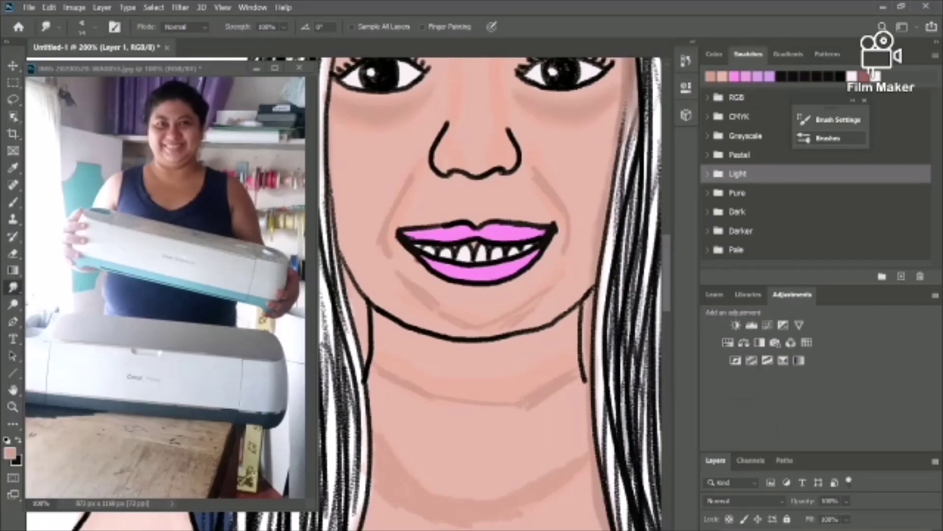
pyautogui.press('2')
pyautogui.press('2')
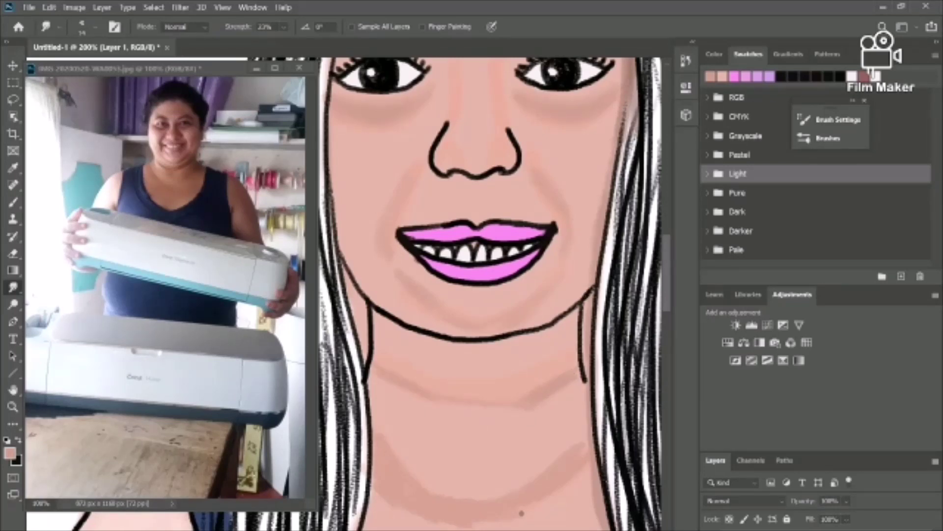
# Switch to the 44 px blender, smooth the shading across the neck and chest, and return to the Brush tool
pyautogui.hotkey('ctrl', '-')
pyautogui.hotkey('ctrl', '-')
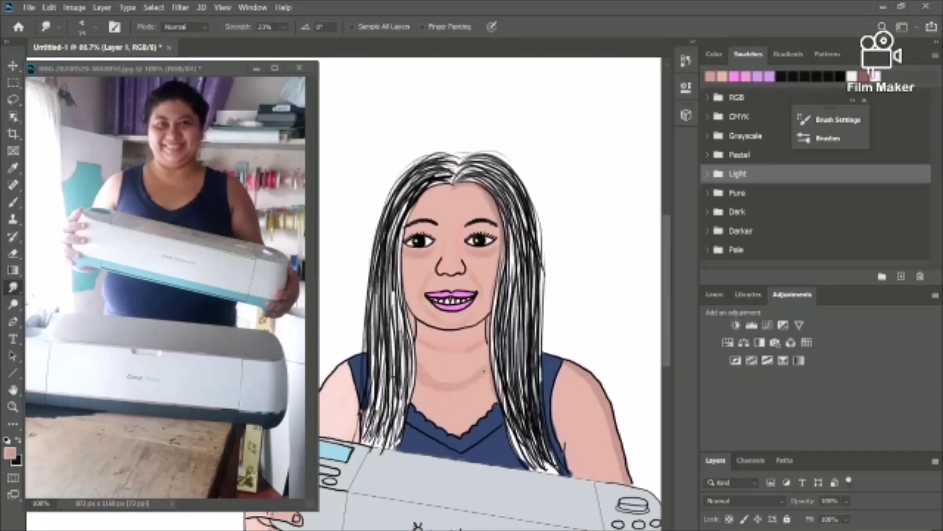
pyautogui.click(82, 27)
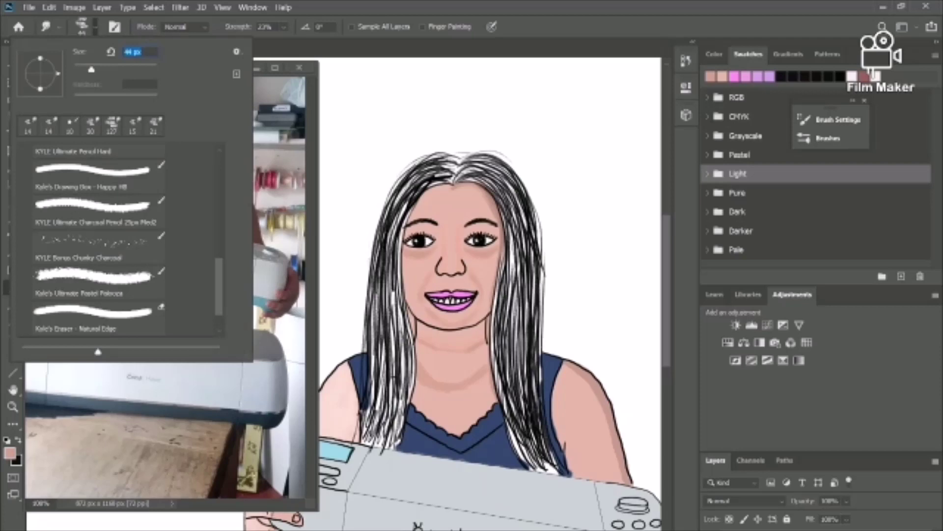
pyautogui.click(468, 371)
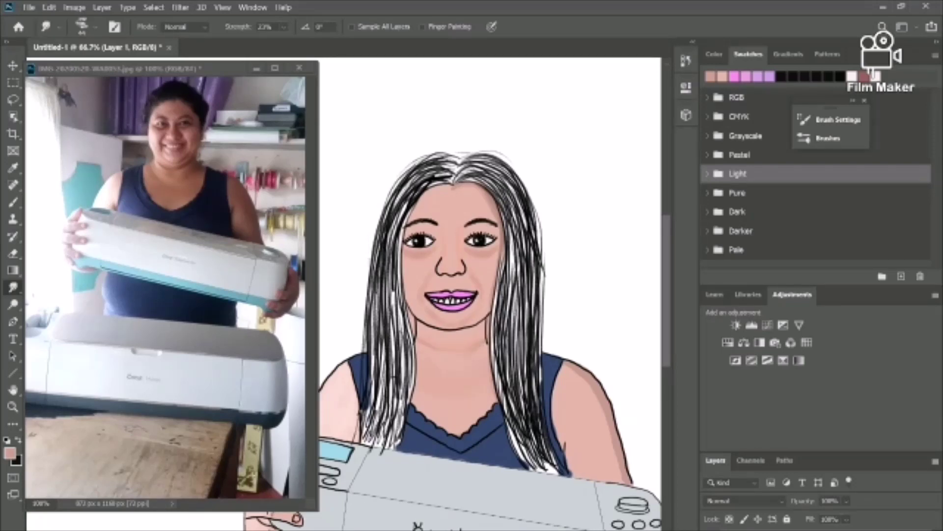
pyautogui.press('b')
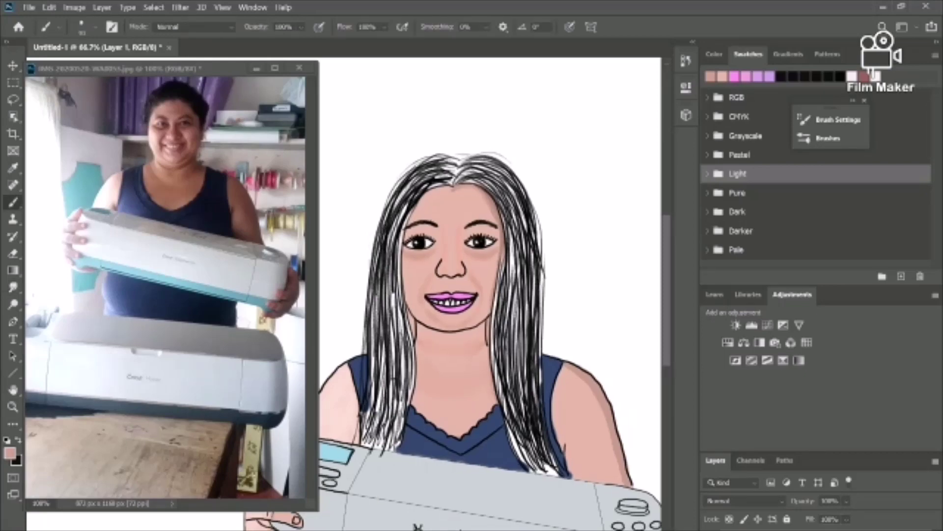
pyautogui.hotkey('ctrl', '+')
pyautogui.hotkey('ctrl', '+')
pyautogui.scroll(5, 491, 295)
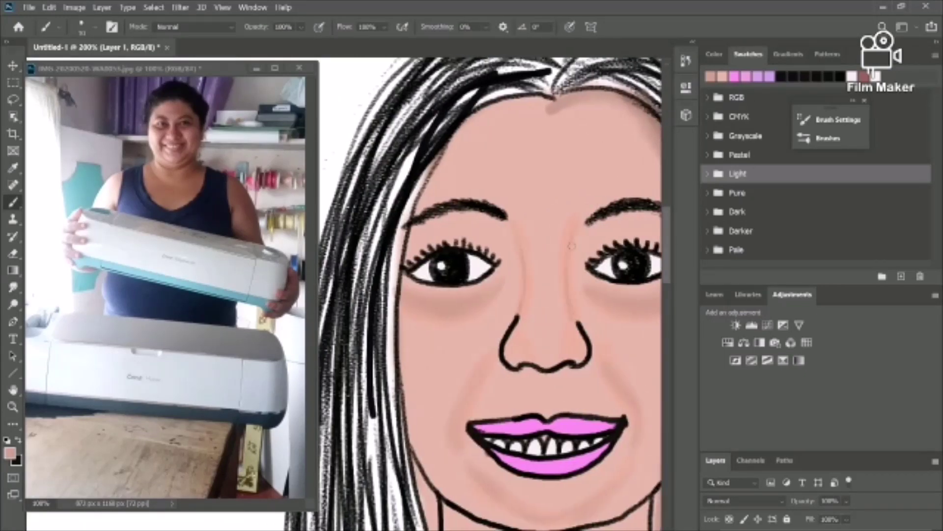
pyautogui.hotkey('ctrl', '-')
pyautogui.hotkey('ctrl', '-')
pyautogui.hotkey('ctrl', '-')
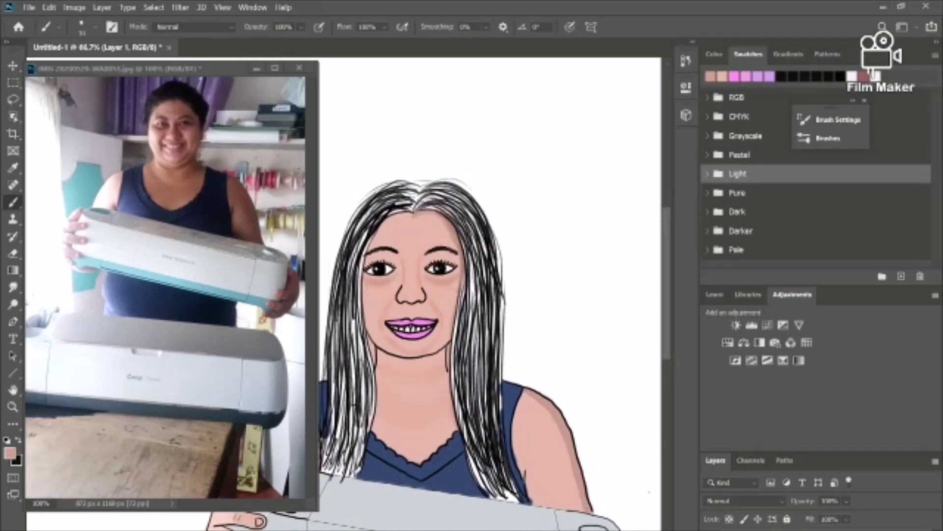
# On the Fine drawing layer, erase part of the upper lip's lower line and sample the black outline color for the brush
pyautogui.hotkey('ctrl', '+')
pyautogui.hotkey('ctrl', '+')
pyautogui.click(758, 529)
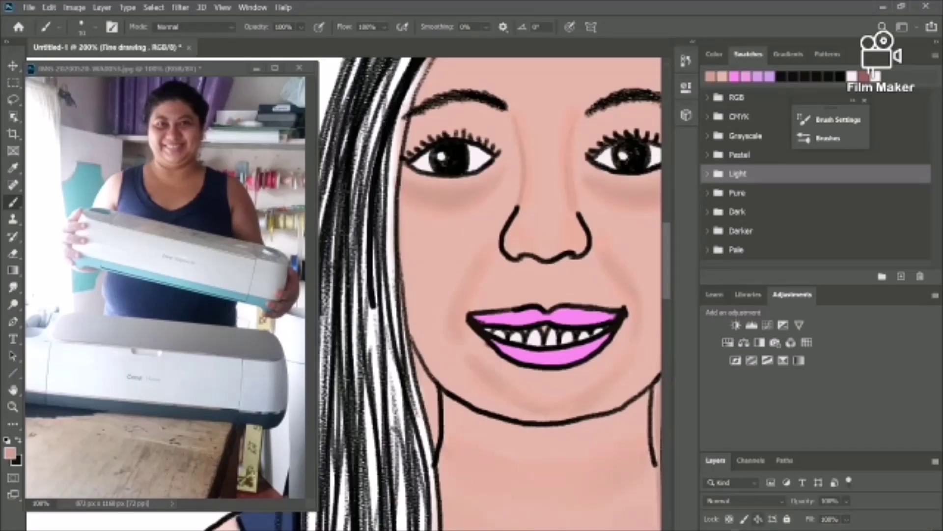
pyautogui.press('e')
pyautogui.moveTo(555, 323)
pyautogui.mouseDown()
pyautogui.moveTo(613, 320)
pyautogui.moveTo(474, 320)
pyautogui.moveTo(617, 319)
pyautogui.mouseUp()
pyautogui.press('b')
pyautogui.keyDown('alt'); pyautogui.click(496, 329); pyautogui.keyUp('alt')
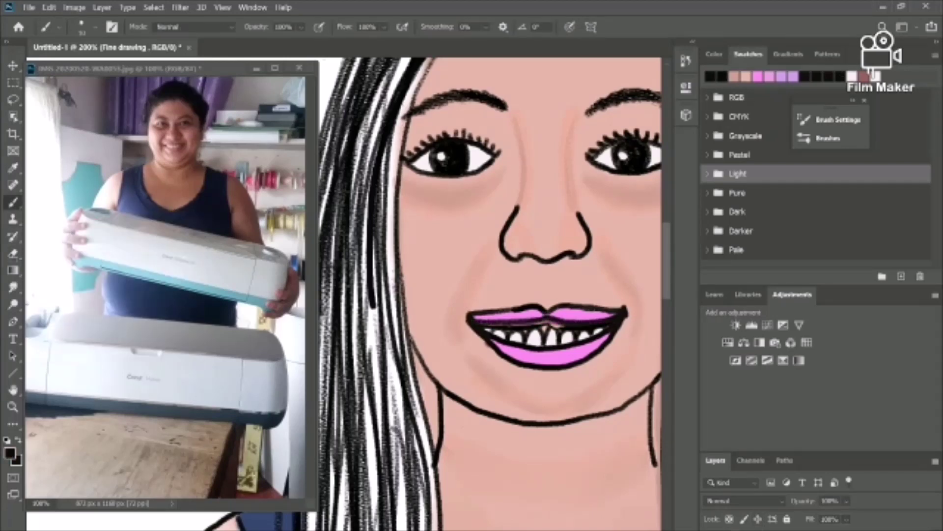
# Erase the black tooth outlines between the lips and redraw the inner lip line in black with the Brush tool
pyautogui.press('e')
pyautogui.moveTo(547, 326); pyautogui.dragTo(489, 327)
pyautogui.moveTo(548, 327)
pyautogui.mouseDown()
pyautogui.moveTo(608, 325)
pyautogui.moveTo(560, 328)
pyautogui.mouseUp()
pyautogui.moveTo(549, 330); pyautogui.dragTo(509, 331)
pyautogui.moveTo(589, 331); pyautogui.dragTo(574, 337)
pyautogui.moveTo(559, 328)
pyautogui.mouseDown()
pyautogui.moveTo(559, 338)
pyautogui.moveTo(508, 336)
pyautogui.mouseUp()
pyautogui.moveTo(596, 332); pyautogui.dragTo(528, 347)
pyautogui.moveTo(528, 347); pyautogui.dragTo(486, 330)
pyautogui.moveTo(602, 333); pyautogui.dragTo(575, 339)
pyautogui.click(13, 202)
pyautogui.moveTo(483, 331); pyautogui.dragTo(610, 329)
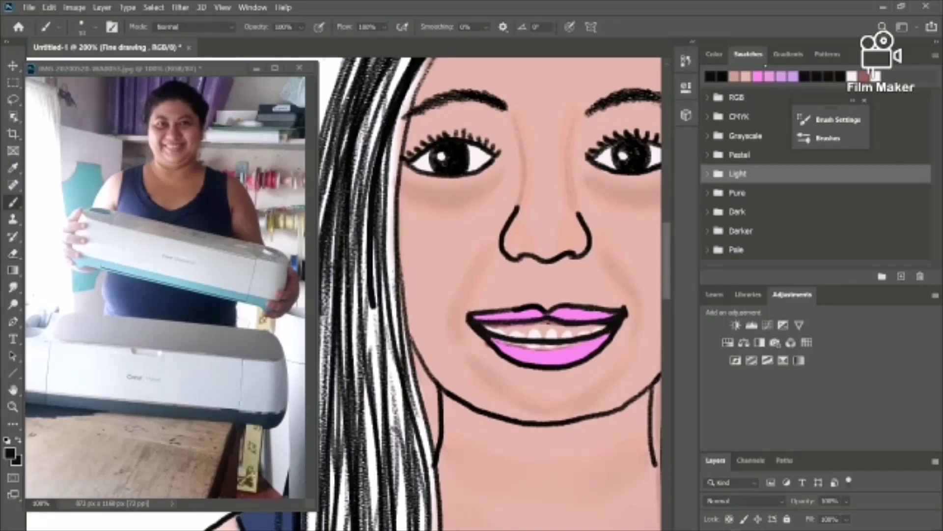
# Pick the light skin swatch and paint the gum area above the teeth on the layer below the line art
pyautogui.click(747, 76)
pyautogui.hotkey('ctrl', 'z')
pyautogui.scroll(-2, 746, 529)
pyautogui.click(747, 530)
pyautogui.moveTo(532, 326); pyautogui.dragTo(492, 328)
# Paint the individual teeth with the white swatch
pyautogui.click(877, 76)
pyautogui.moveTo(549, 337)
pyautogui.mouseDown()
pyautogui.moveTo(553, 326)
pyautogui.moveTo(568, 328)
pyautogui.mouseUp()
pyautogui.moveTo(579, 335); pyautogui.dragTo(600, 326)
pyautogui.moveTo(535, 325); pyautogui.dragTo(534, 333)
pyautogui.moveTo(516, 326); pyautogui.dragTo(514, 335)
pyautogui.moveTo(501, 332)
pyautogui.mouseDown()
pyautogui.moveTo(497, 325)
pyautogui.moveTo(557, 351)
pyautogui.mouseUp()
# Touch up the edge of the lower lip with the pink swatch
pyautogui.click(769, 76)
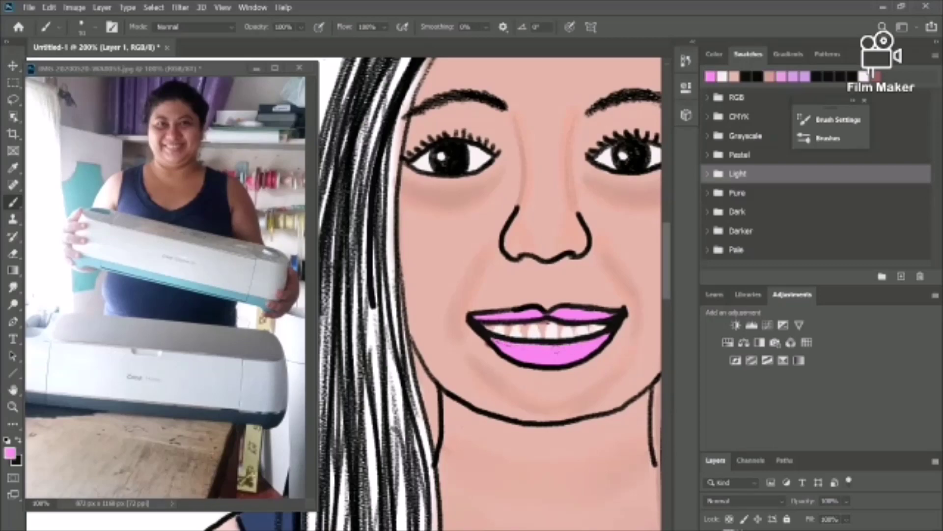
pyautogui.hotkey('ctrl', '-')
pyautogui.hotkey('ctrl', '-')
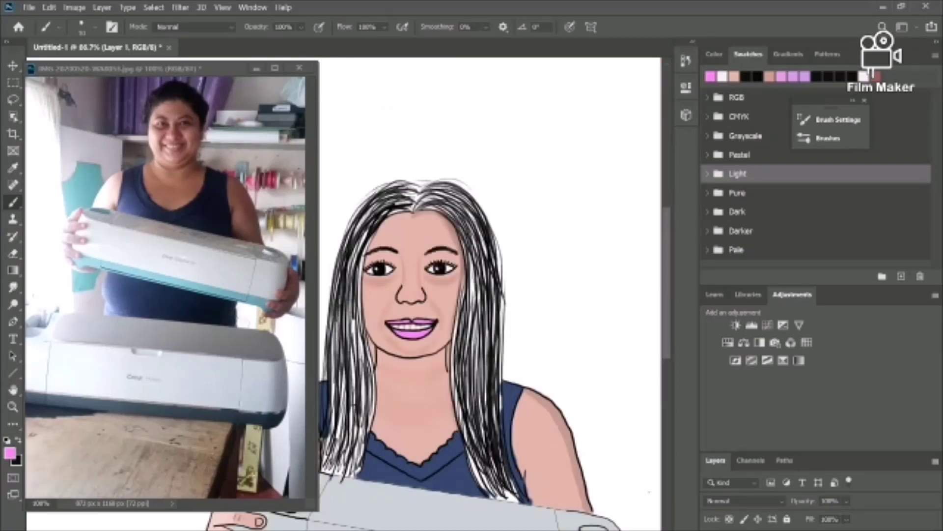
# Strengthen both corners of the mouth with black brush dabs
pyautogui.click(733, 530)
pyautogui.hotkey('ctrl', '+')
pyautogui.hotkey('ctrl', '+')
pyautogui.moveTo(468, 311)
pyautogui.mouseDown()
pyautogui.moveTo(474, 318)
pyautogui.moveTo(467, 312)
pyautogui.mouseUp()
pyautogui.click(841, 78)
pyautogui.moveTo(624, 311); pyautogui.dragTo(627, 308)
pyautogui.rightClick(472, 315)
pyautogui.click(467, 313)
# Touch up the teeth with the white swatch and select the layer below
pyautogui.click(861, 74)
pyautogui.moveTo(518, 327); pyautogui.dragTo(537, 334)
pyautogui.hotkey('alt', '[')
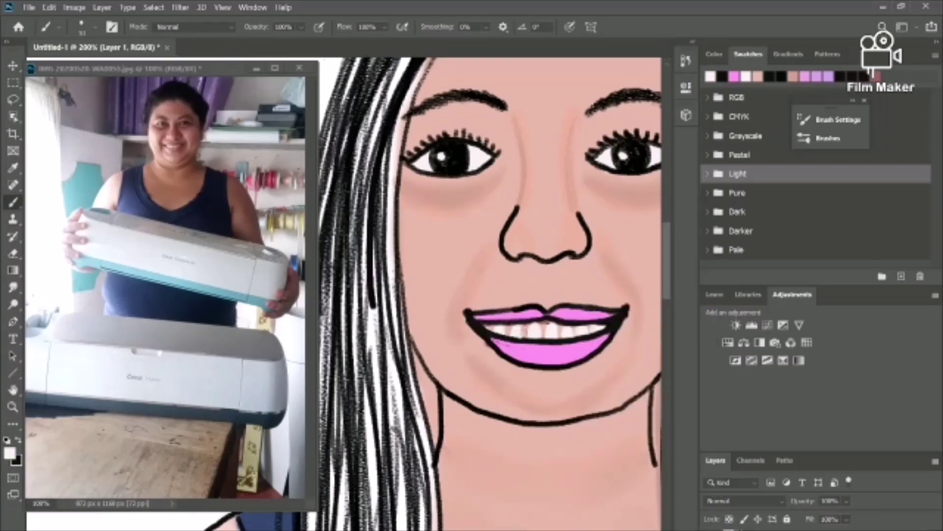
pyautogui.hotkey('ctrl', '-')
pyautogui.hotkey('ctrl', '-')
pyautogui.hotkey('ctrl', '-')
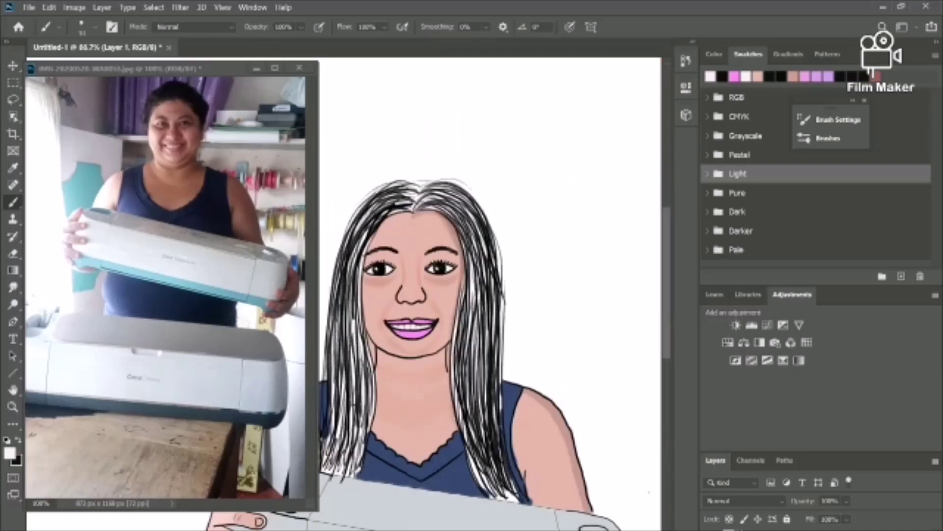
# Sample the skin tone at the neck and choose a slightly darker shade of it as the brush color
pyautogui.scroll(-3, 598, 327)
pyautogui.scroll(1, 597, 328)
pyautogui.hscroll(-2, 597, 328)
pyautogui.scroll(-1, 598, 327)
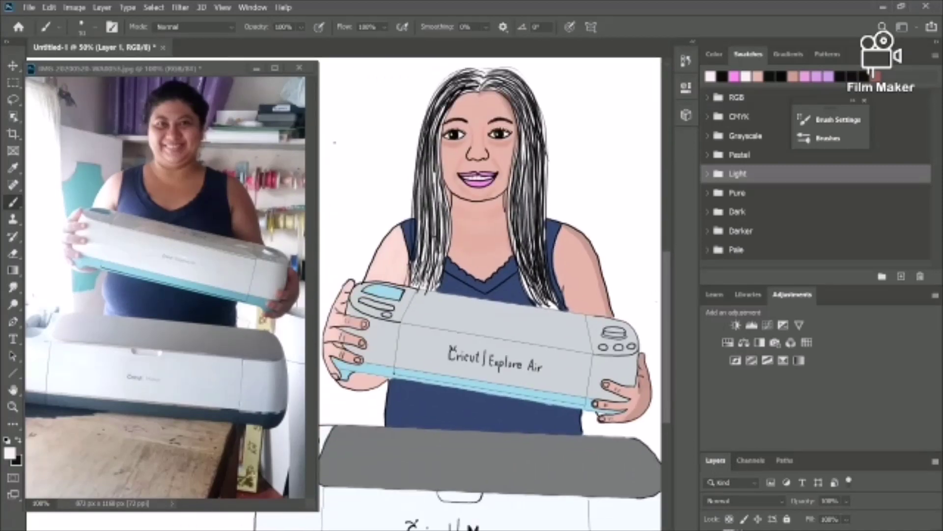
pyautogui.press('i')
pyautogui.click(510, 203)
pyautogui.click(713, 54)
pyautogui.click(781, 111)
# Paint darker crease strokes across the neck and upper chest on Layer 1
pyautogui.hotkey('ctrl', '+')
pyautogui.hotkey('ctrl', '+')
pyautogui.scroll(3, 491, 295)
pyautogui.press('b')
pyautogui.moveTo(410, 229); pyautogui.dragTo(463, 244)
pyautogui.moveTo(406, 258); pyautogui.dragTo(424, 272)
pyautogui.moveTo(411, 214); pyautogui.dragTo(418, 216)
pyautogui.hotkey('ctrl', '-')
pyautogui.hotkey('ctrl', '-')
pyautogui.hotkey('ctrl', '+')
pyautogui.hotkey('ctrl', '+')
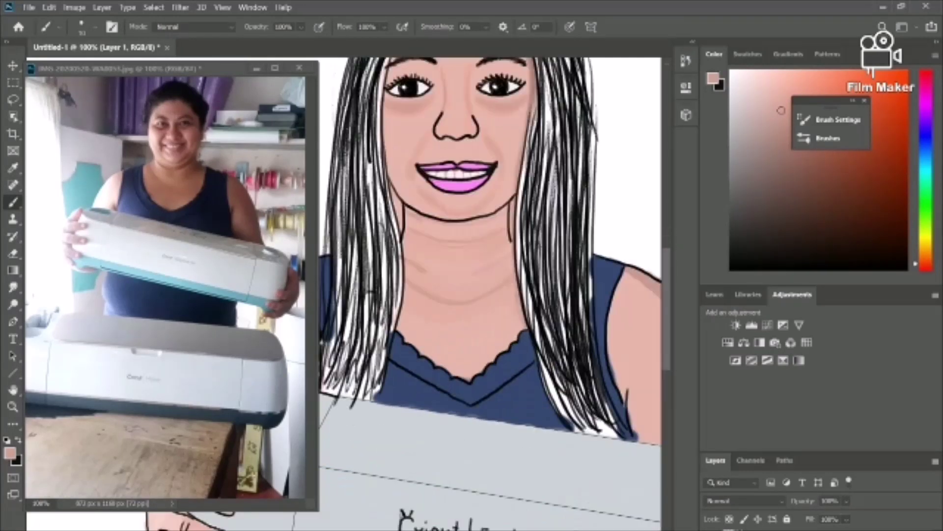
# Sample the navy blue of the tank top as the foreground color
pyautogui.hscroll(-2, 491, 295)
pyautogui.scroll(-3, 491, 295)
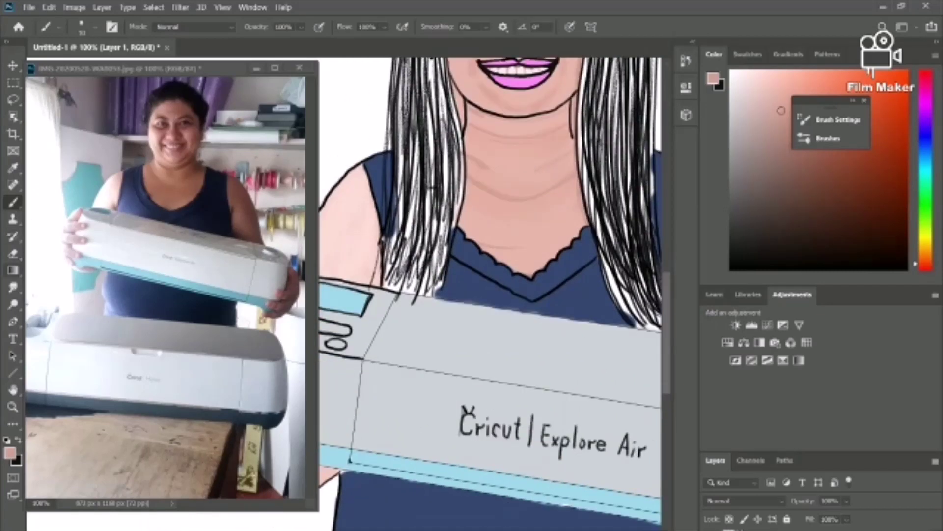
pyautogui.click(13, 168)
pyautogui.click(471, 277)
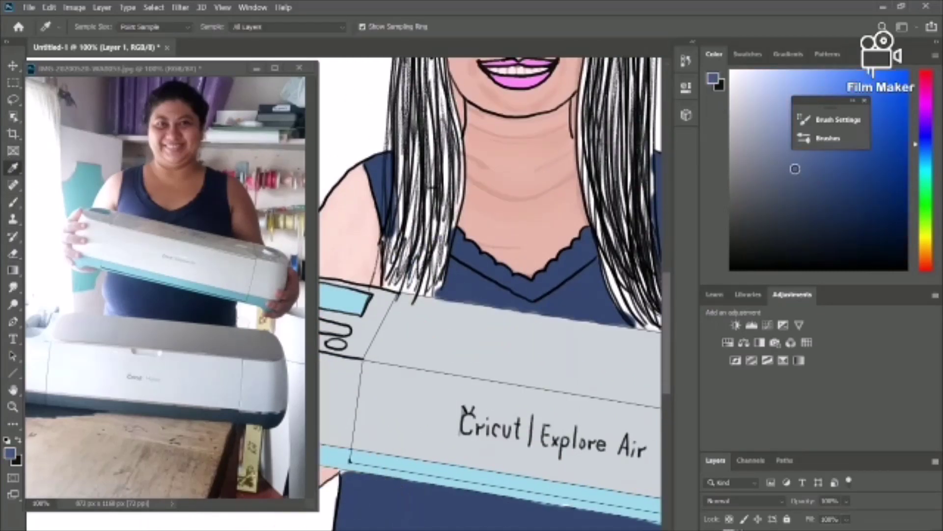
# Paint lighter blue highlight strokes on the tank top's strap, chest and lower side with the Brush tool
pyautogui.click(13, 202)
pyautogui.moveTo(354, 487)
pyautogui.mouseDown()
pyautogui.moveTo(351, 529)
pyautogui.moveTo(357, 521)
pyautogui.mouseUp()
pyautogui.moveTo(367, 488)
pyautogui.mouseDown()
pyautogui.moveTo(366, 530)
pyautogui.moveTo(382, 529)
pyautogui.mouseUp()
pyautogui.moveTo(374, 160); pyautogui.dragTo(381, 202)
pyautogui.moveTo(388, 158); pyautogui.dragTo(389, 193)
pyautogui.moveTo(457, 269); pyautogui.dragTo(453, 287)
pyautogui.moveTo(445, 291); pyautogui.dragTo(498, 297)
pyautogui.moveTo(458, 268); pyautogui.dragTo(485, 292)
# Choose the 44 px smudging blender from the recent brushes and blend the tank top's light blue highlights
pyautogui.click(95, 27)
pyautogui.click(48, 124)
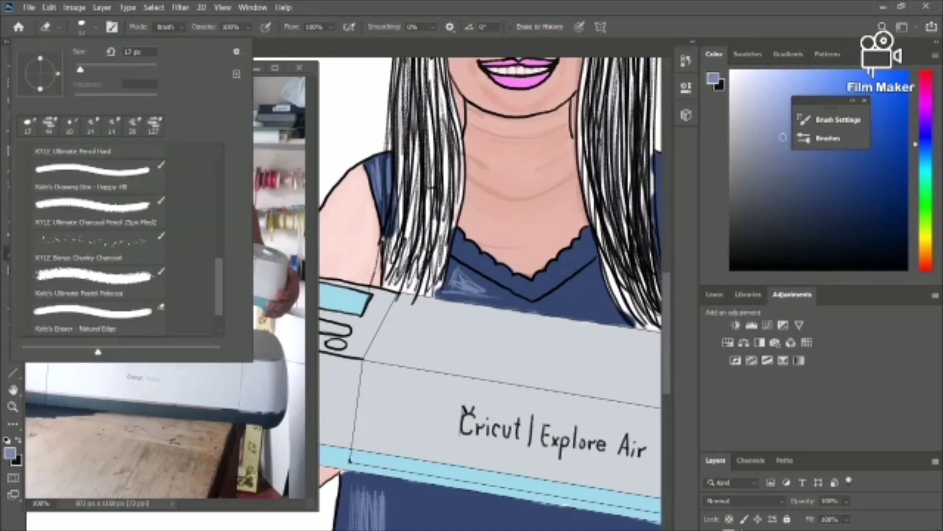
pyautogui.click(94, 27)
pyautogui.click(95, 27)
pyautogui.click(70, 124)
pyautogui.moveTo(484, 292)
pyautogui.mouseDown()
pyautogui.moveTo(461, 279)
pyautogui.moveTo(451, 291)
pyautogui.mouseUp()
pyautogui.moveTo(361, 491)
pyautogui.mouseDown()
pyautogui.moveTo(373, 513)
pyautogui.moveTo(361, 506)
pyautogui.mouseUp()
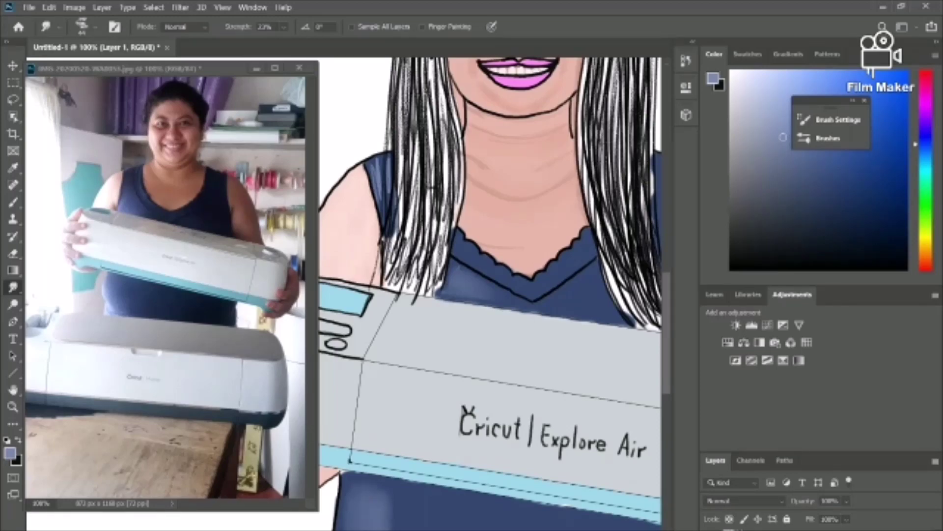
# Sample a color from the lower machine drawing and adjust it to a lighter gray-blue for the Brush tool
pyautogui.hotkey('ctrl', '-')
pyautogui.scroll(4, 491, 293)
pyautogui.scroll(-2, 491, 294)
pyautogui.scroll(1, 490, 294)
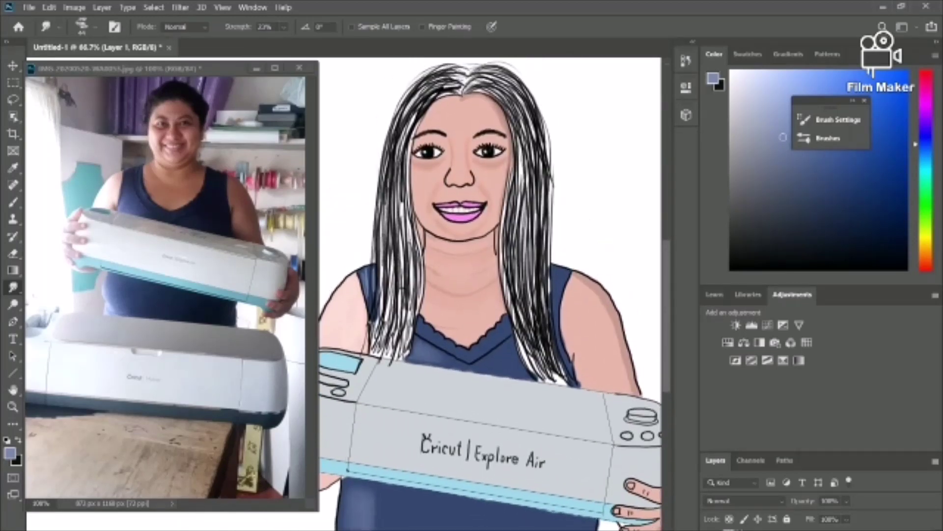
pyautogui.scroll(-5, 492, 294)
pyautogui.hscroll(-4, 491, 295)
pyautogui.press('i')
pyautogui.click(491, 486)
pyautogui.moveTo(747, 176); pyautogui.dragTo(738, 139)
pyautogui.click(13, 202)
# Paint gray-blue highlight strokes along the left part of the band above the lower machine's dark base
pyautogui.hotkey('ctrl', '+')
pyautogui.hotkey('ctrl', '+')
pyautogui.scroll(-5, 492, 295)
pyautogui.moveTo(608, 375)
pyautogui.mouseDown()
pyautogui.moveTo(571, 376)
pyautogui.moveTo(640, 378)
pyautogui.mouseUp()
pyautogui.hscroll(5, 492, 378)
pyautogui.moveTo(381, 382); pyautogui.dragTo(493, 383)
pyautogui.moveTo(556, 390); pyautogui.dragTo(633, 392)
pyautogui.hscroll(10, 576, 411)
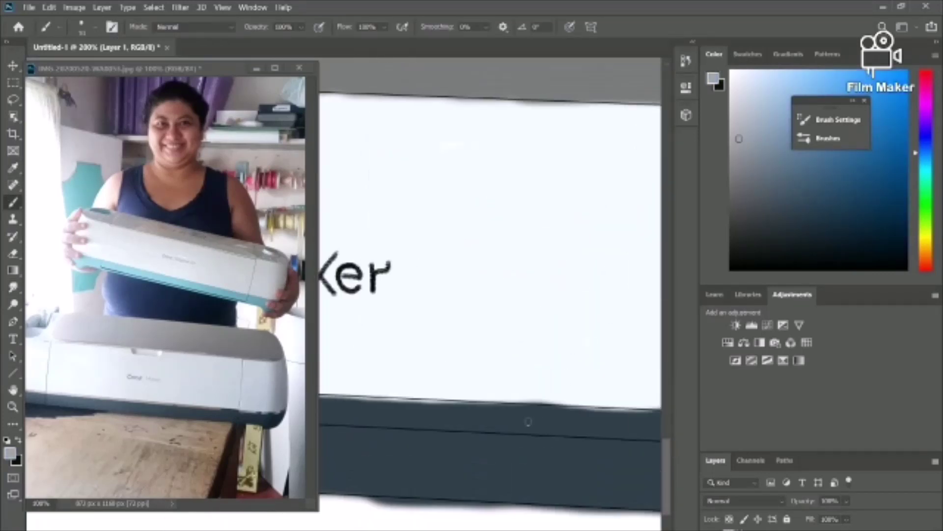
# Lower the brush opacity to 48% and paint gray highlight strokes along the lower machine's base band to its right end
pyautogui.hscroll(-10, 528, 421)
pyautogui.click(301, 27)
pyautogui.moveTo(328, 42); pyautogui.dragTo(293, 42)
pyautogui.moveTo(532, 404)
pyautogui.mouseDown()
pyautogui.moveTo(628, 407)
pyautogui.moveTo(465, 405)
pyautogui.moveTo(602, 411)
pyautogui.mouseUp()
pyautogui.hscroll(8, 540, 407)
pyautogui.moveTo(417, 408); pyautogui.dragTo(651, 424)
pyautogui.hscroll(9, 565, 417)
pyautogui.moveTo(430, 421); pyautogui.dragTo(602, 432)
pyautogui.hscroll(8, 565, 425)
pyautogui.moveTo(381, 427)
pyautogui.mouseDown()
pyautogui.moveTo(627, 438)
pyautogui.moveTo(565, 430)
pyautogui.mouseUp()
pyautogui.hscroll(6, 565, 427)
pyautogui.moveTo(475, 431)
pyautogui.mouseDown()
pyautogui.moveTo(511, 397)
pyautogui.moveTo(420, 447)
pyautogui.moveTo(339, 433)
pyautogui.mouseUp()
pyautogui.hscroll(-12, 491, 394)
pyautogui.hotkey('ctrl', '-')
pyautogui.hotkey('ctrl', '-')
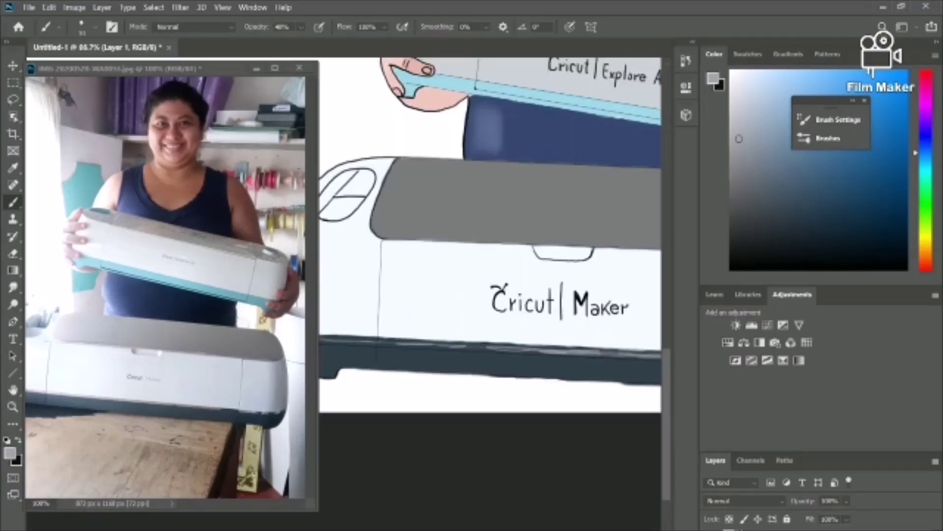
# Fill the left section of the lower machine's base band with overlapping gray strokes at 48% opacity
pyautogui.hotkey('ctrl', '+')
pyautogui.hotkey('ctrl', '+')
pyautogui.hotkey('ctrl', '+')
pyautogui.hscroll(-5, 491, 294)
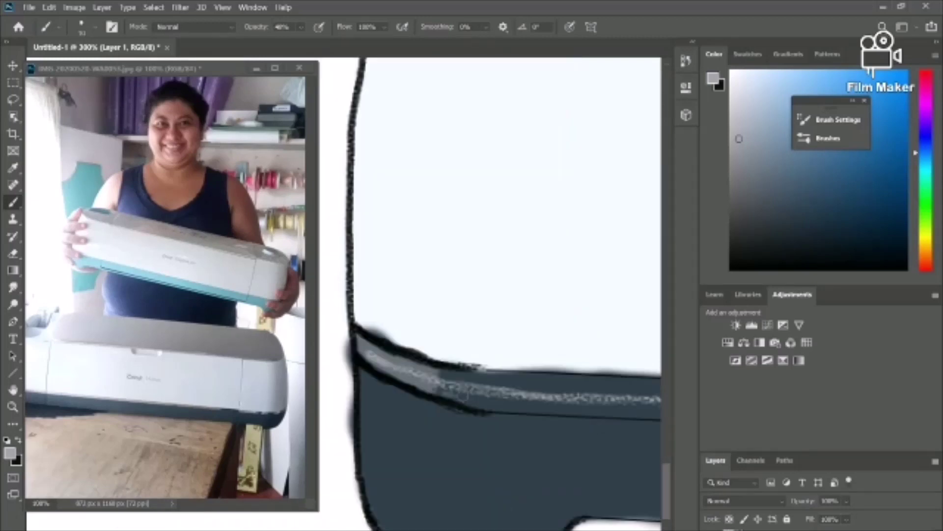
pyautogui.hscroll(5, 491, 295)
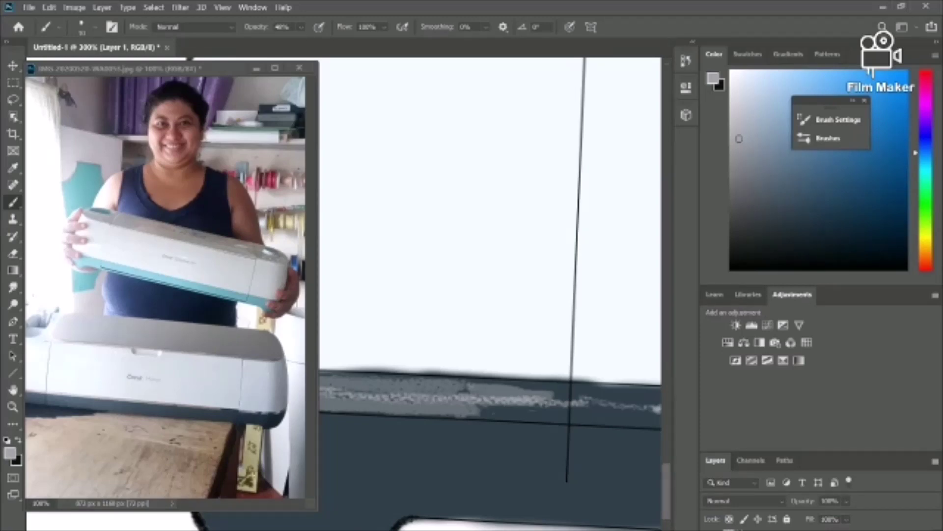
pyautogui.moveTo(553, 412)
pyautogui.mouseDown()
pyautogui.moveTo(495, 412)
pyautogui.moveTo(461, 402)
pyautogui.moveTo(460, 385)
pyautogui.moveTo(551, 387)
pyautogui.moveTo(573, 417)
pyautogui.moveTo(589, 390)
pyautogui.moveTo(614, 390)
pyautogui.moveTo(587, 415)
pyautogui.moveTo(610, 419)
pyautogui.moveTo(632, 396)
pyautogui.mouseUp()
pyautogui.hscroll(5, 619, 403)
pyautogui.hscroll(-2, 442, 421)
pyautogui.moveTo(442, 422)
pyautogui.mouseDown()
pyautogui.moveTo(492, 395)
pyautogui.moveTo(467, 425)
pyautogui.moveTo(422, 423)
pyautogui.moveTo(614, 400)
pyautogui.mouseUp()
pyautogui.moveTo(573, 423); pyautogui.dragTo(634, 412)
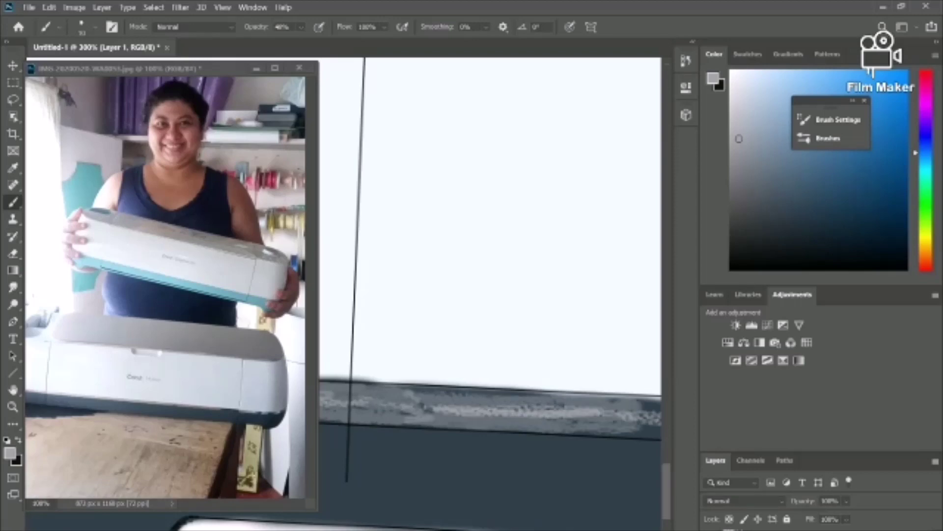
pyautogui.hscroll(3, 624, 415)
pyautogui.moveTo(514, 409); pyautogui.dragTo(609, 435)
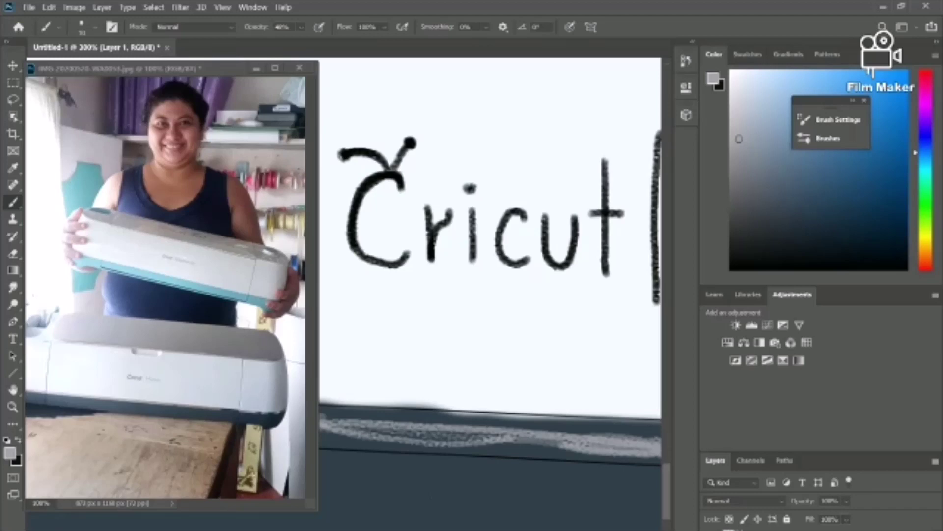
# Fill the base band beneath the "Cricut" lettering of the lower machine with gray strokes
pyautogui.hscroll(-2, 625, 388)
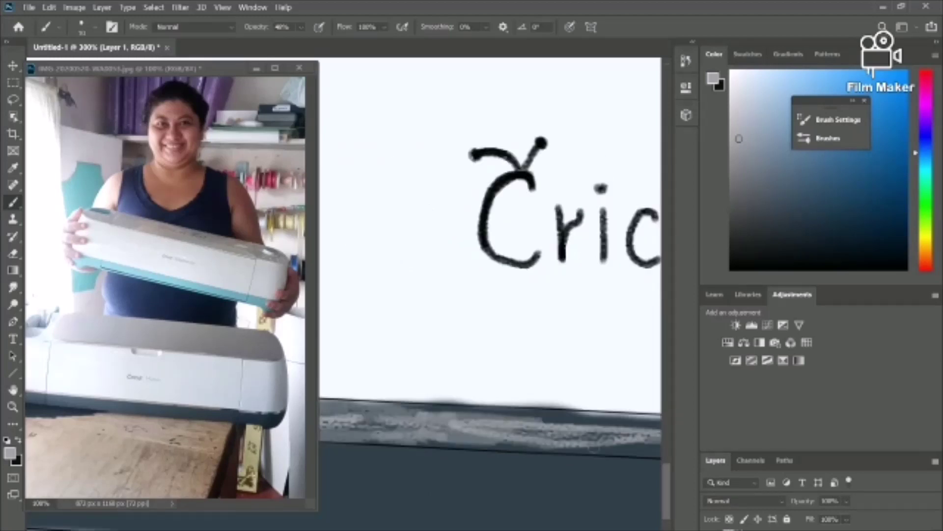
pyautogui.moveTo(594, 448); pyautogui.dragTo(596, 445)
pyautogui.hscroll(6, 400, 432)
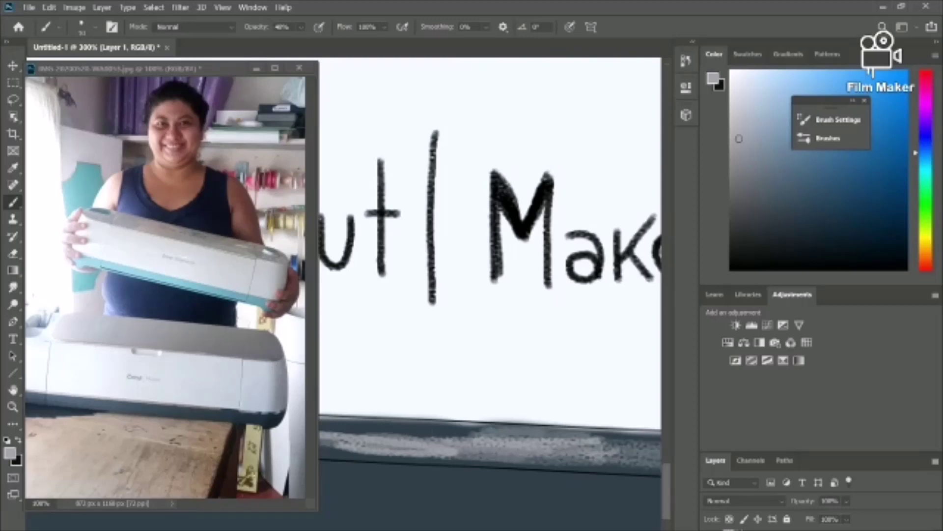
pyautogui.moveTo(491, 246); pyautogui.dragTo(187, 255)
pyautogui.hotkey('ctrl', 'z')
pyautogui.hscroll(-6, 480, 526)
pyautogui.hscroll(-6, 480, 526)
pyautogui.moveTo(537, 445); pyautogui.dragTo(617, 453)
pyautogui.moveTo(506, 451); pyautogui.dragTo(599, 453)
pyautogui.moveTo(530, 427); pyautogui.dragTo(640, 427)
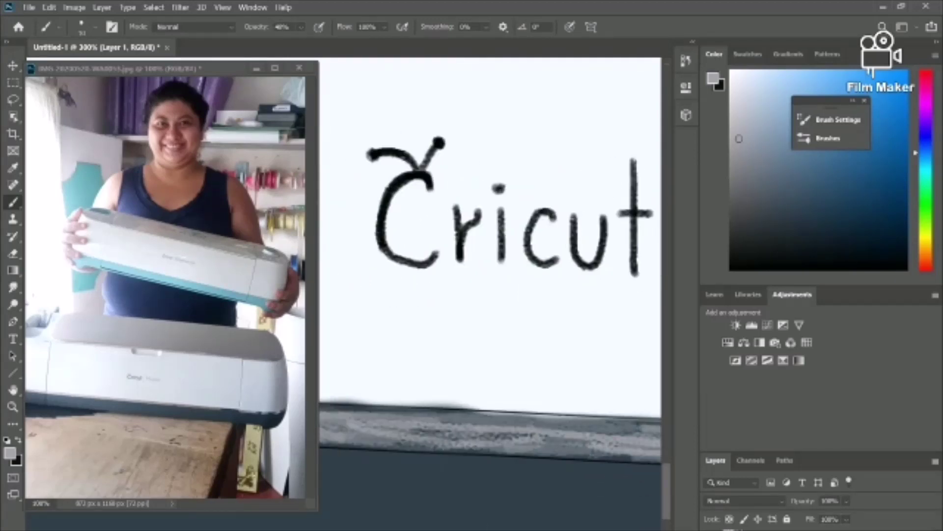
# Continue the gray shading of the base band beneath the "Maker" lettering and just beyond it
pyautogui.hscroll(6, 491, 294)
pyautogui.moveTo(351, 457); pyautogui.dragTo(563, 462)
pyautogui.moveTo(359, 431); pyautogui.dragTo(398, 434)
pyautogui.moveTo(538, 446)
pyautogui.mouseDown()
pyautogui.moveTo(632, 448)
pyautogui.moveTo(638, 471)
pyautogui.mouseUp()
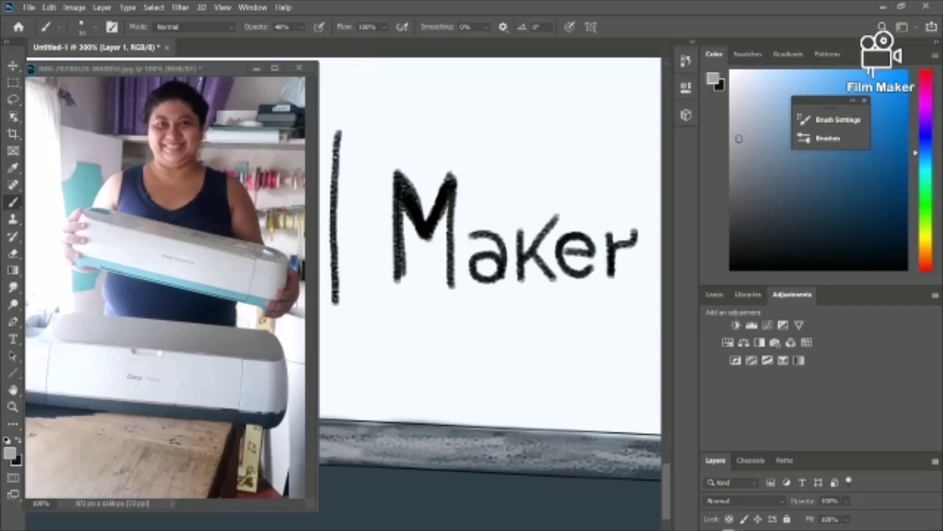
pyautogui.hscroll(6, 490, 294)
pyautogui.moveTo(400, 446); pyautogui.dragTo(558, 450)
pyautogui.moveTo(387, 469); pyautogui.dragTo(605, 472)
# Fill the base band around the lower machine's right vertical seam with gray strokes
pyautogui.moveTo(491, 245); pyautogui.dragTo(245, 255)
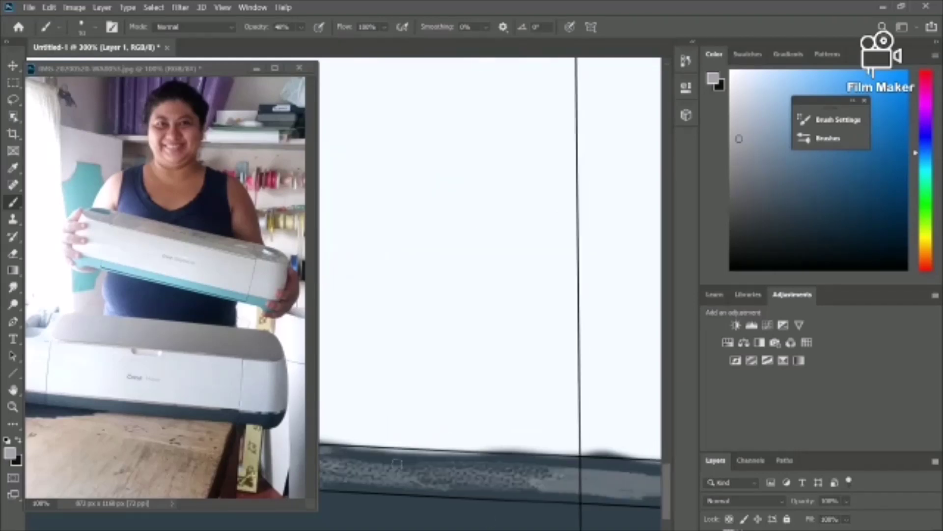
pyautogui.moveTo(357, 455); pyautogui.dragTo(437, 460)
pyautogui.moveTo(336, 483); pyautogui.dragTo(528, 490)
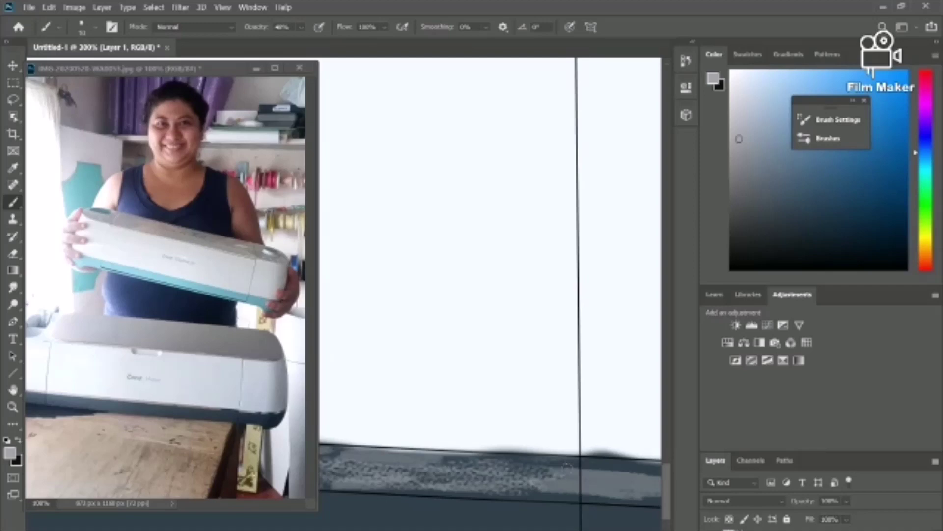
pyautogui.hscroll(4, 567, 468)
pyautogui.moveTo(421, 495); pyautogui.dragTo(597, 501)
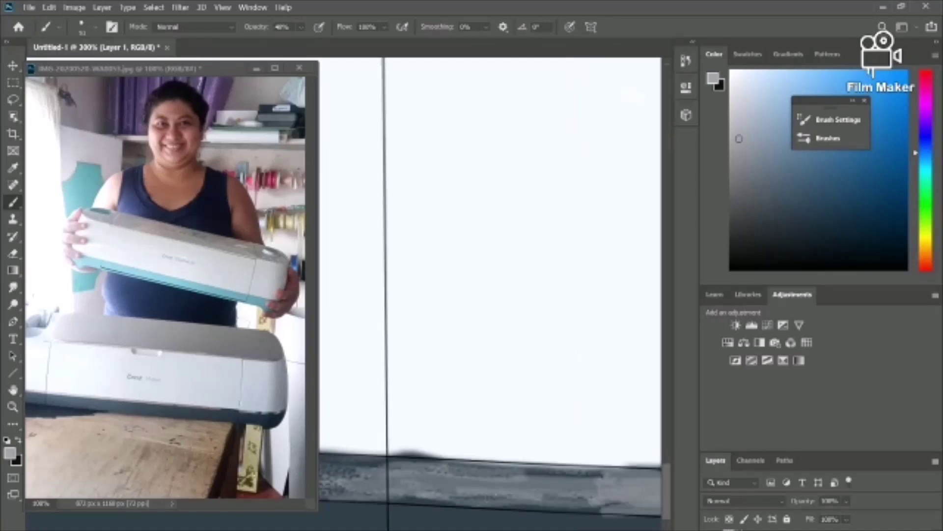
pyautogui.hscroll(3, 455, 486)
# Choose the Soft Round Pressure Opacity and Flow brush and set its opacity to 84%
pyautogui.click(828, 138)
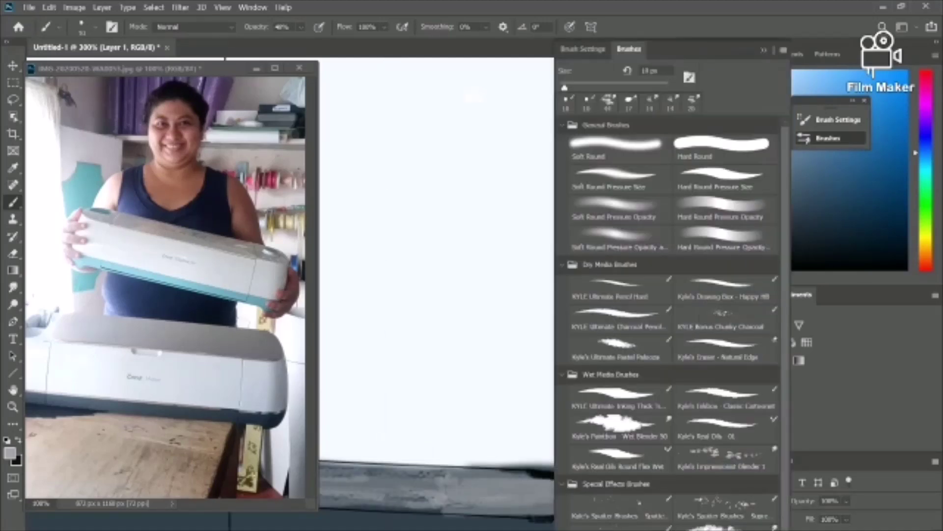
pyautogui.click(615, 240)
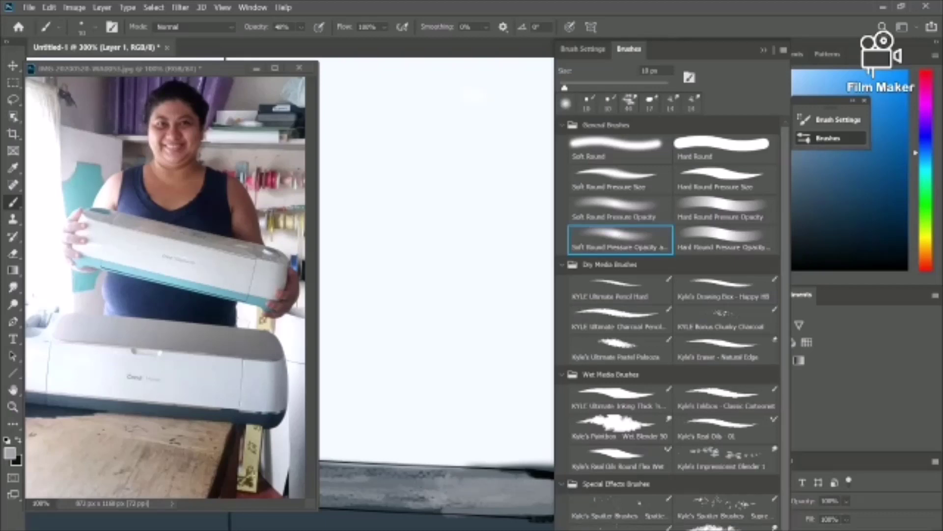
pyautogui.press('8')
pyautogui.press('4')
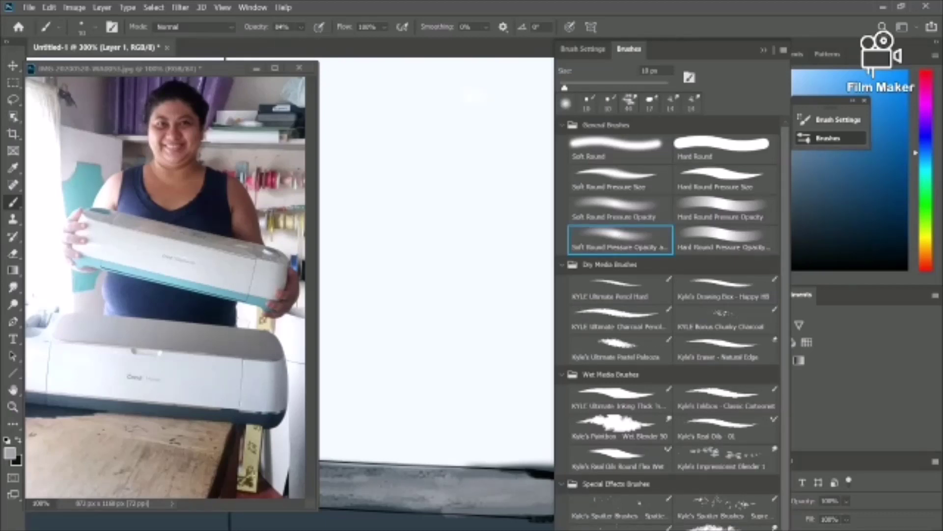
pyautogui.click(764, 49)
# Smooth the gray base band from its curved right end back toward the right vertical seam
pyautogui.moveTo(553, 500)
pyautogui.mouseDown()
pyautogui.moveTo(628, 484)
pyautogui.moveTo(601, 506)
pyautogui.mouseUp()
pyautogui.hscroll(5, 590, 472)
pyautogui.moveTo(366, 472); pyautogui.dragTo(420, 417)
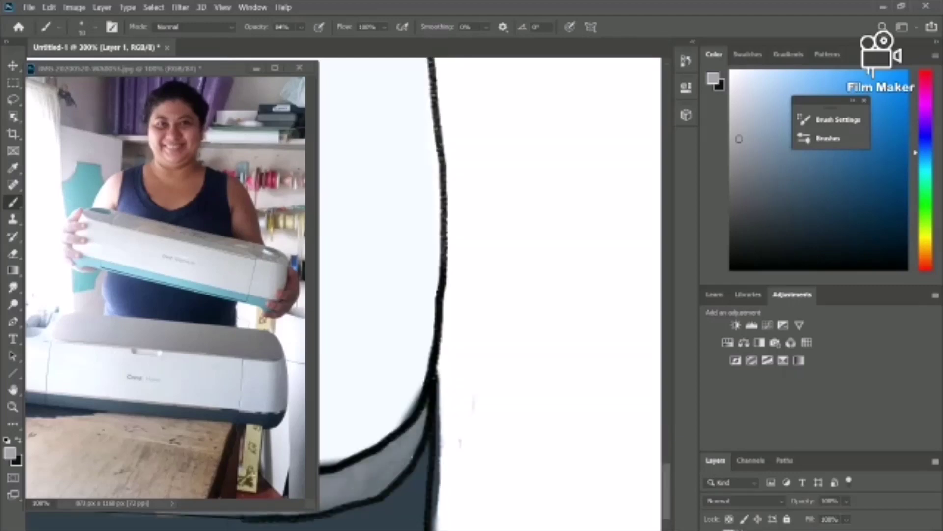
pyautogui.hscroll(-5, 471, 491)
pyautogui.moveTo(513, 495)
pyautogui.mouseDown()
pyautogui.moveTo(435, 511)
pyautogui.moveTo(380, 507)
pyautogui.moveTo(457, 479)
pyautogui.mouseUp()
pyautogui.hscroll(-5, 456, 479)
pyautogui.moveTo(530, 479)
pyautogui.mouseDown()
pyautogui.moveTo(415, 472)
pyautogui.moveTo(484, 472)
pyautogui.moveTo(385, 498)
pyautogui.mouseUp()
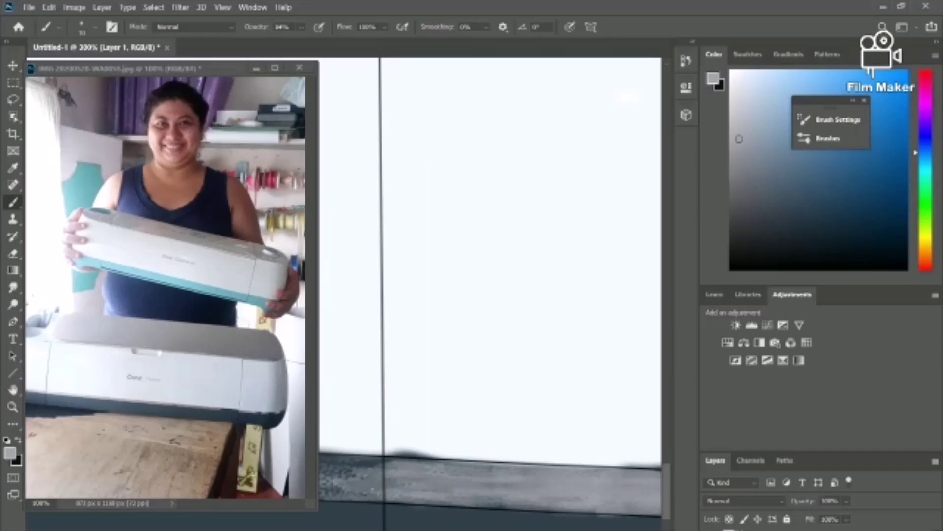
# Paint soft gray strokes over the base band leftward from the right vertical seam
pyautogui.moveTo(386, 464); pyautogui.dragTo(339, 494)
pyautogui.hscroll(-3, 408, 483)
pyautogui.moveTo(386, 461)
pyautogui.mouseDown()
pyautogui.moveTo(494, 467)
pyautogui.moveTo(336, 491)
pyautogui.moveTo(457, 484)
pyautogui.mouseUp()
pyautogui.hscroll(-3, 491, 476)
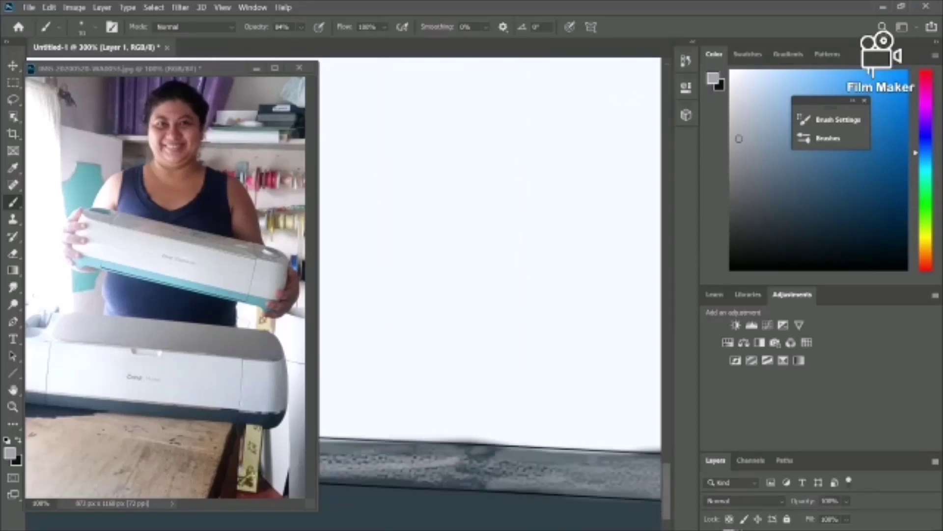
pyautogui.hscroll(-3, 492, 471)
pyautogui.moveTo(598, 465)
pyautogui.mouseDown()
pyautogui.moveTo(410, 481)
pyautogui.moveTo(376, 465)
pyautogui.mouseUp()
# Raise the brush opacity to 100% and even out the gray band below the "Maker" lettering
pyautogui.click(301, 27)
pyautogui.moveTo(320, 42); pyautogui.dragTo(333, 43)
pyautogui.moveTo(456, 458)
pyautogui.mouseDown()
pyautogui.moveTo(538, 478)
pyautogui.moveTo(341, 470)
pyautogui.moveTo(391, 443)
pyautogui.mouseUp()
pyautogui.hscroll(-4, 393, 447)
pyautogui.moveTo(614, 467)
pyautogui.mouseDown()
pyautogui.moveTo(354, 461)
pyautogui.moveTo(344, 432)
pyautogui.mouseUp()
pyautogui.hscroll(-5, 491, 246)
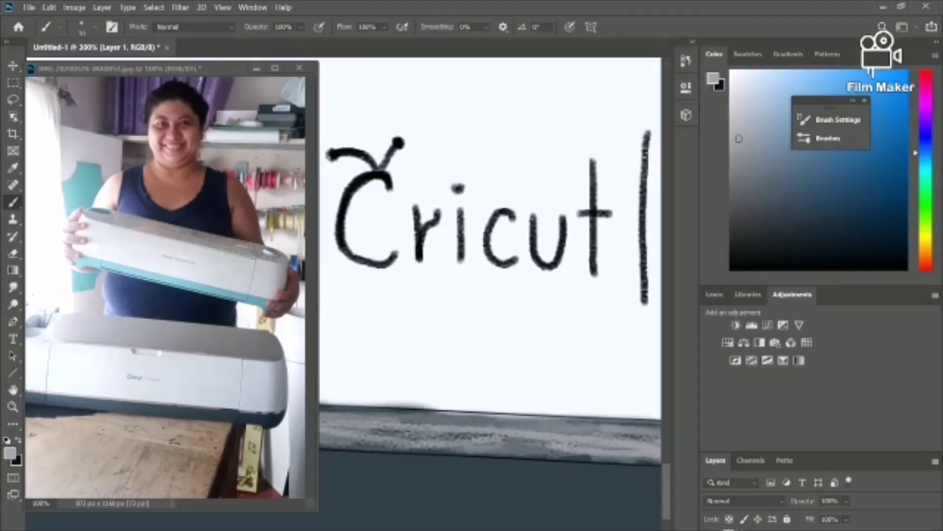
# Even out the gray band from below the "Cricut" lettering to the lower machine's left vertical seam
pyautogui.moveTo(589, 450); pyautogui.dragTo(339, 429)
pyautogui.hscroll(-2, 442, 427)
pyautogui.moveTo(499, 425)
pyautogui.mouseDown()
pyautogui.moveTo(521, 412)
pyautogui.moveTo(433, 437)
pyautogui.moveTo(344, 408)
pyautogui.moveTo(401, 436)
pyautogui.mouseUp()
pyautogui.hscroll(-3, 491, 425)
pyautogui.moveTo(519, 414)
pyautogui.mouseDown()
pyautogui.moveTo(597, 430)
pyautogui.moveTo(403, 399)
pyautogui.moveTo(334, 418)
pyautogui.moveTo(400, 391)
pyautogui.mouseUp()
pyautogui.hscroll(-3, 442, 408)
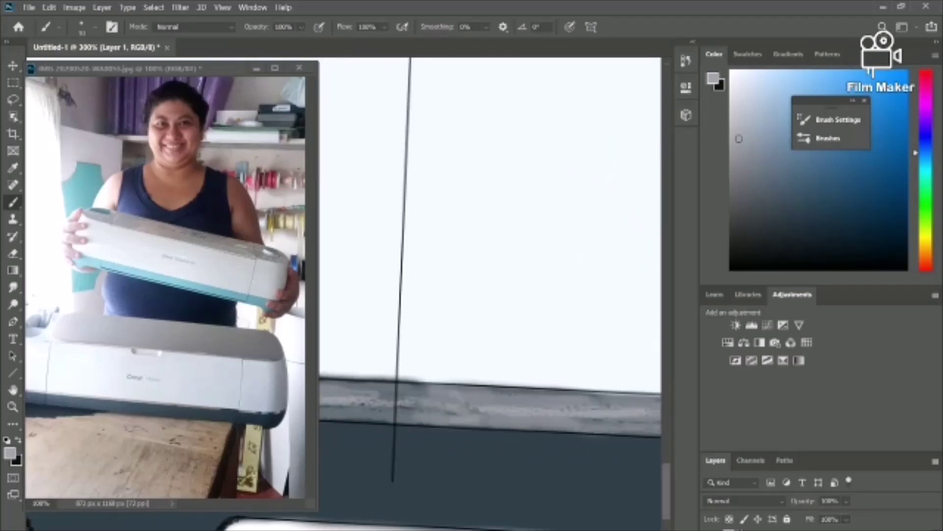
# Finish the gray band around the left vertical seam and into its curved left end
pyautogui.moveTo(497, 385); pyautogui.dragTo(624, 393)
pyautogui.moveTo(526, 410)
pyautogui.mouseDown()
pyautogui.moveTo(622, 418)
pyautogui.moveTo(393, 386)
pyautogui.mouseUp()
pyautogui.moveTo(462, 383); pyautogui.dragTo(335, 388)
pyautogui.hscroll(-3, 442, 393)
pyautogui.moveTo(520, 378); pyautogui.dragTo(462, 344)
pyautogui.hotkey('ctrl', '-')
pyautogui.hotkey('ctrl', '-')
pyautogui.hotkey('ctrl', '-')
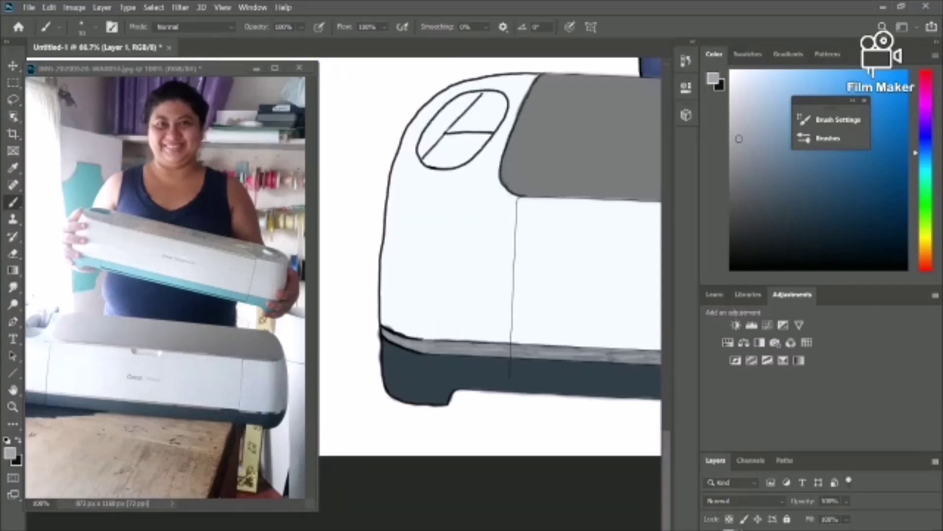
# Sample a light off-white from the upper machine in the reference photo and return to the Brush tool
pyautogui.hotkey('ctrl', '-')
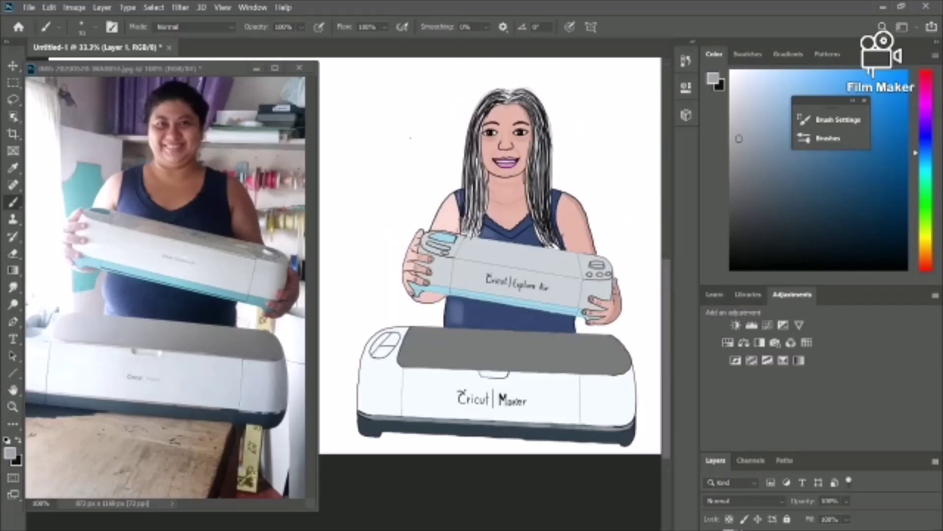
pyautogui.scroll(5, 491, 265)
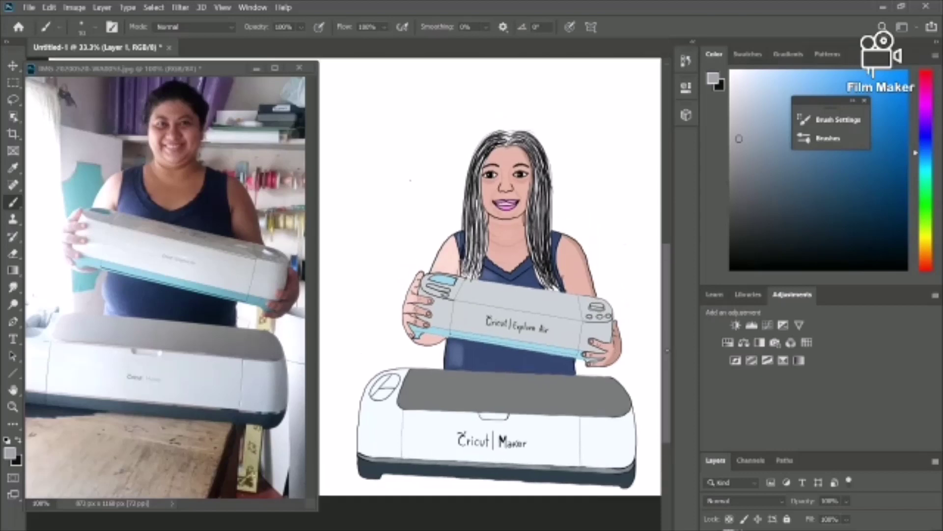
pyautogui.click(14, 168)
pyautogui.click(162, 236)
pyautogui.click(157, 248)
pyautogui.click(158, 255)
pyautogui.press('b')
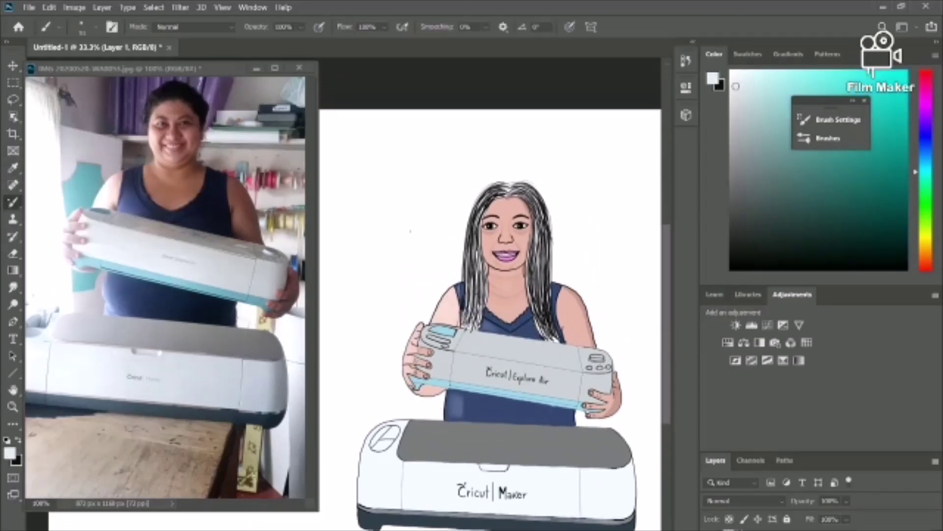
# Paint small off-white highlight strokes on the left side of the Explore Air machine's front
pyautogui.hotkey('ctrl', '+')
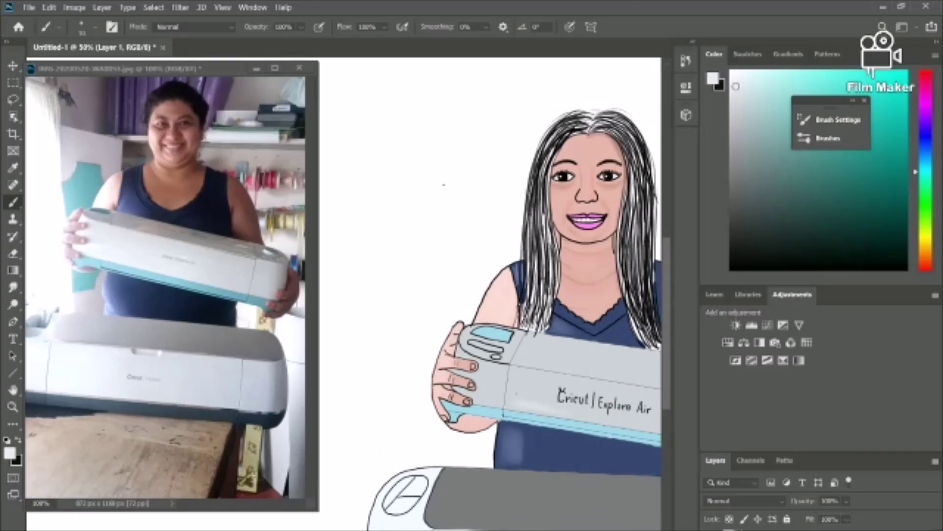
pyautogui.moveTo(482, 380); pyautogui.dragTo(493, 379)
pyautogui.hscroll(3, 491, 319)
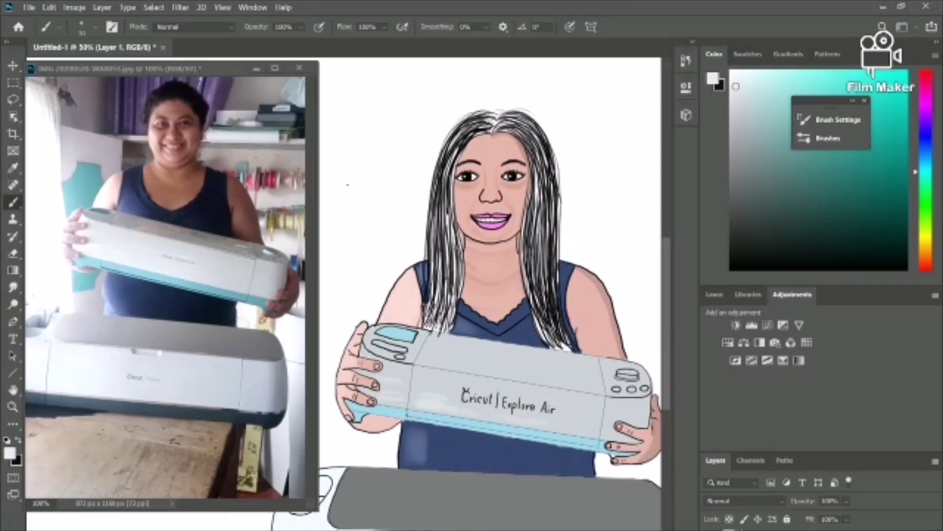
# Enlarge the soft round brush and paint off-white highlights across the Explore Air machine and the tank top's lower left side
pyautogui.click(95, 27)
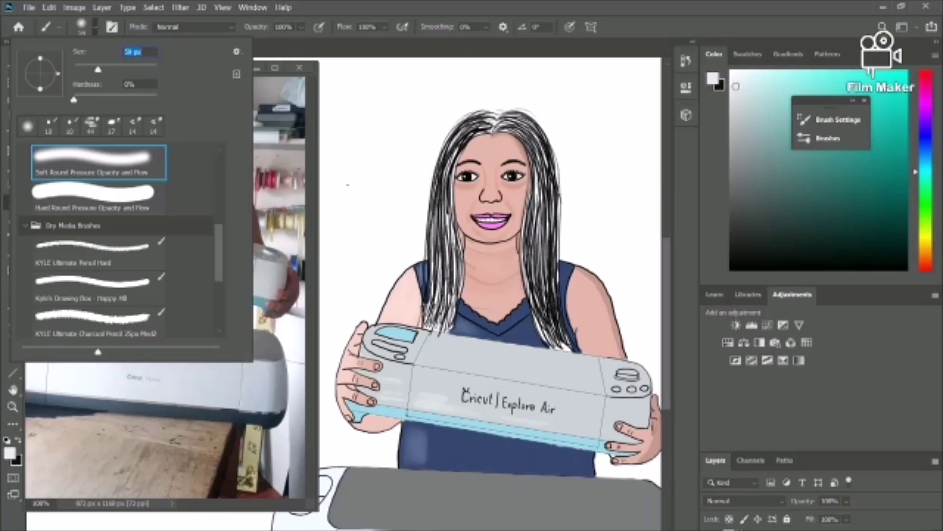
pyautogui.click(444, 404)
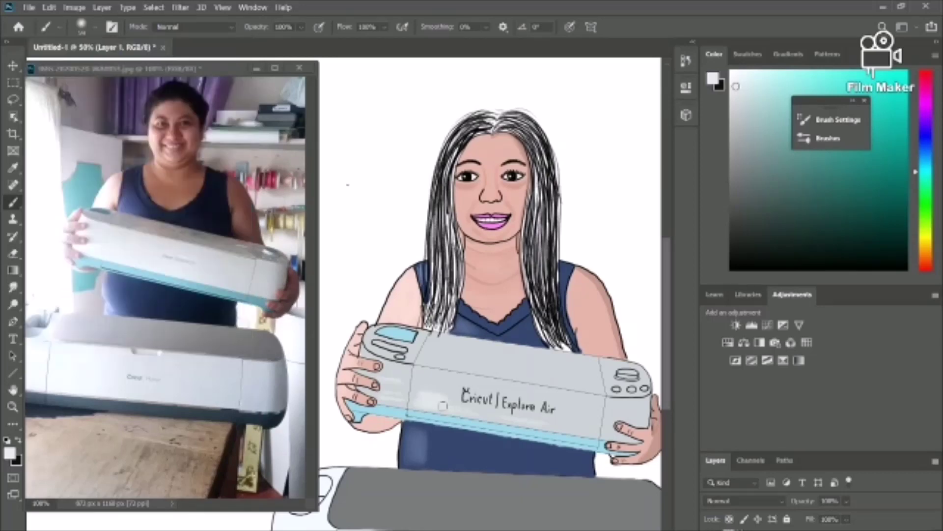
pyautogui.moveTo(483, 414); pyautogui.dragTo(588, 426)
pyautogui.moveTo(423, 394)
pyautogui.mouseDown()
pyautogui.moveTo(443, 396)
pyautogui.moveTo(421, 402)
pyautogui.moveTo(391, 388)
pyautogui.moveTo(396, 397)
pyautogui.mouseUp()
pyautogui.moveTo(446, 360)
pyautogui.mouseDown()
pyautogui.moveTo(528, 375)
pyautogui.moveTo(450, 389)
pyautogui.mouseUp()
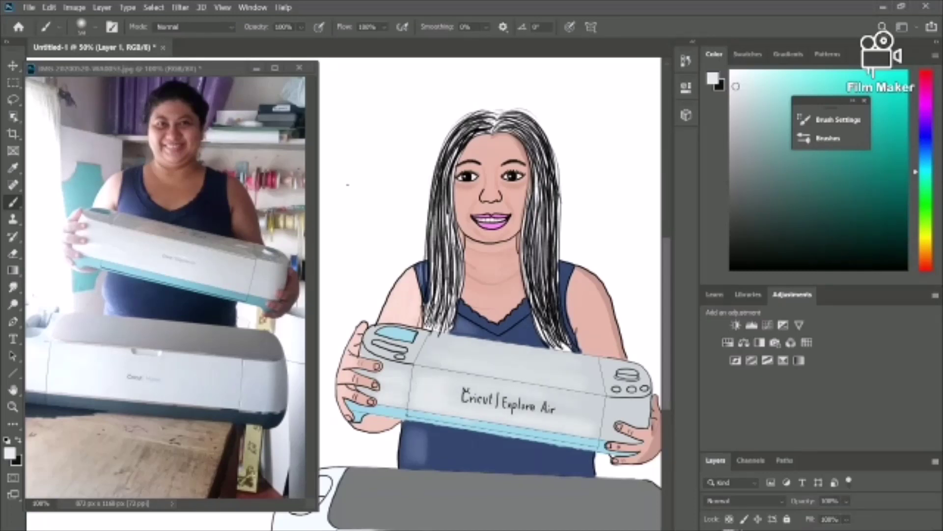
pyautogui.moveTo(417, 426); pyautogui.dragTo(417, 459)
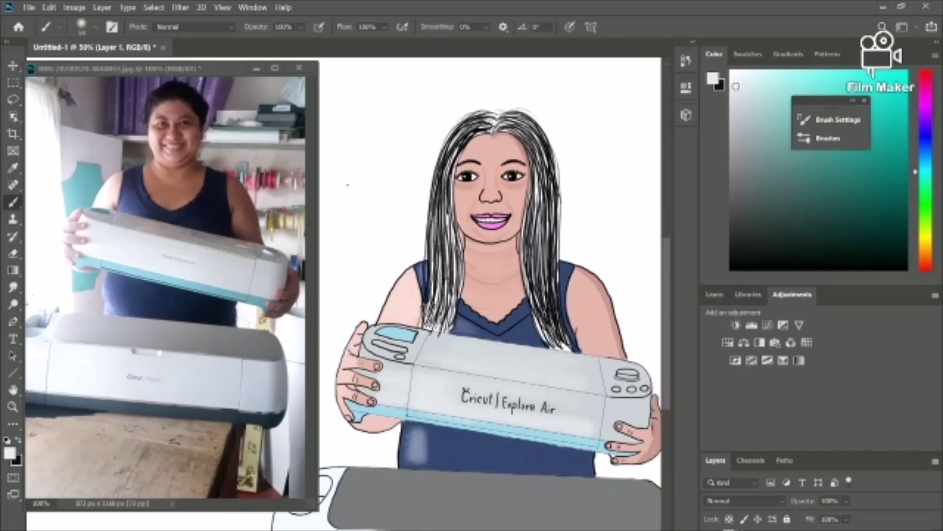
# Brush off-white highlights onto the left side of the Maker machine's gray lid, reducing the brush opacity to 54%
pyautogui.scroll(-3, 417, 460)
pyautogui.moveTo(404, 413)
pyautogui.mouseDown()
pyautogui.moveTo(347, 450)
pyautogui.moveTo(405, 414)
pyautogui.moveTo(362, 437)
pyautogui.mouseUp()
pyautogui.hotkey('ctrl', '-')
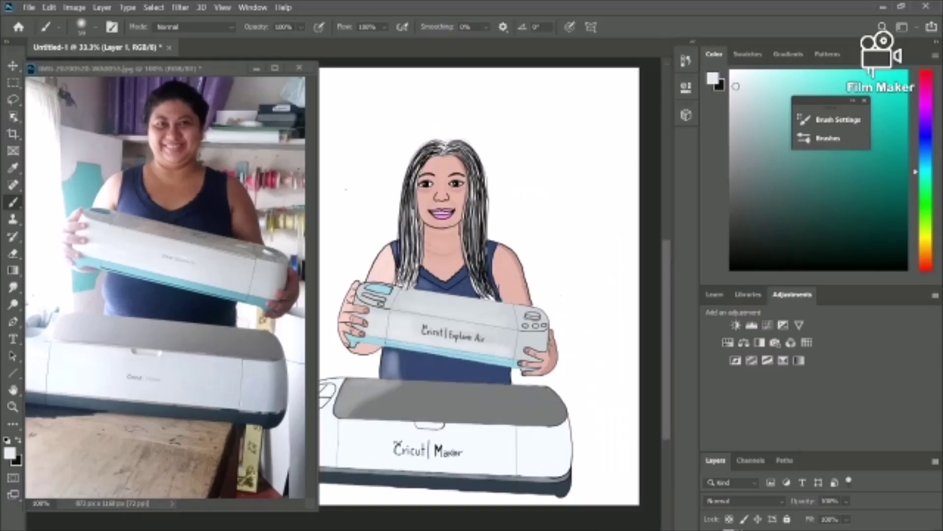
pyautogui.click(301, 27)
pyautogui.moveTo(326, 43); pyautogui.dragTo(296, 42)
pyautogui.moveTo(400, 390)
pyautogui.mouseDown()
pyautogui.moveTo(366, 402)
pyautogui.moveTo(364, 386)
pyautogui.moveTo(441, 384)
pyautogui.mouseUp()
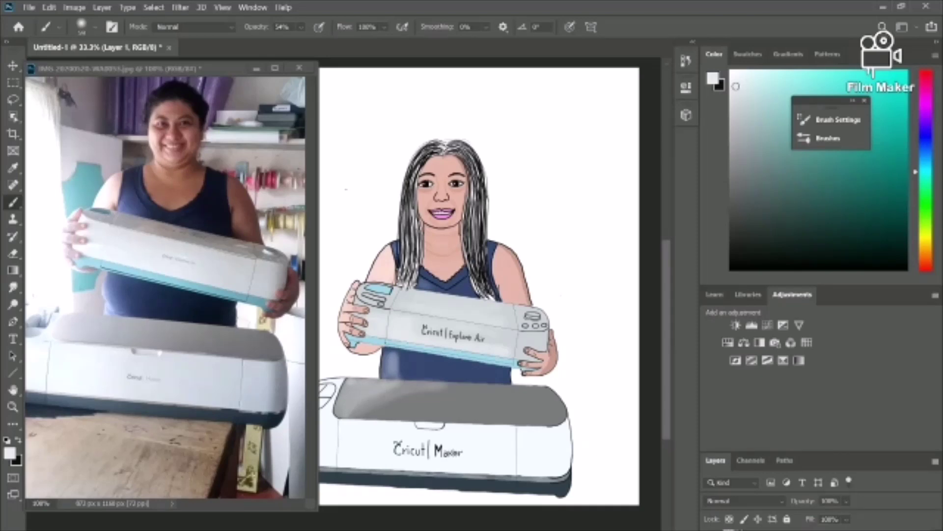
# Extend the soft highlights over the Maker machine's lid and dark base at 54% opacity
pyautogui.moveTo(344, 442); pyautogui.dragTo(419, 382)
pyautogui.moveTo(378, 414); pyautogui.dragTo(631, 427)
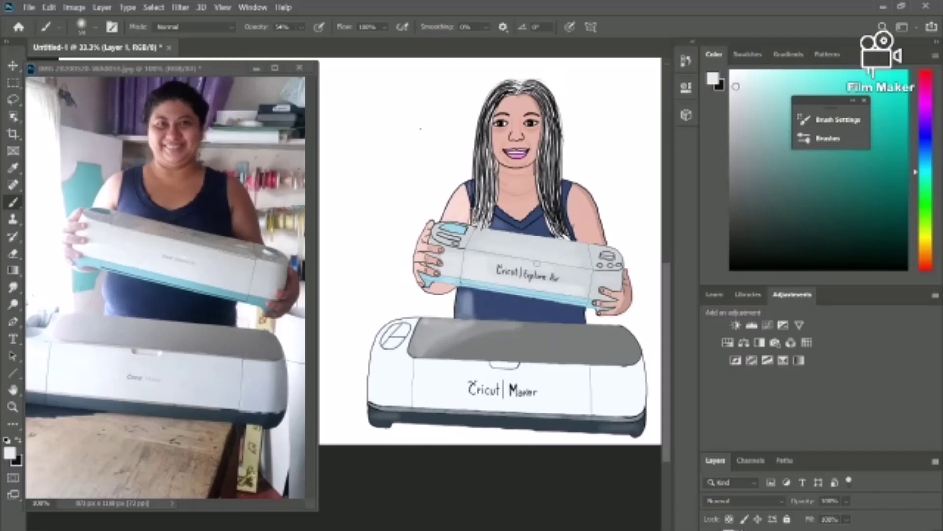
pyautogui.scroll(-1, 537, 264)
pyautogui.scroll(2, 658, 276)
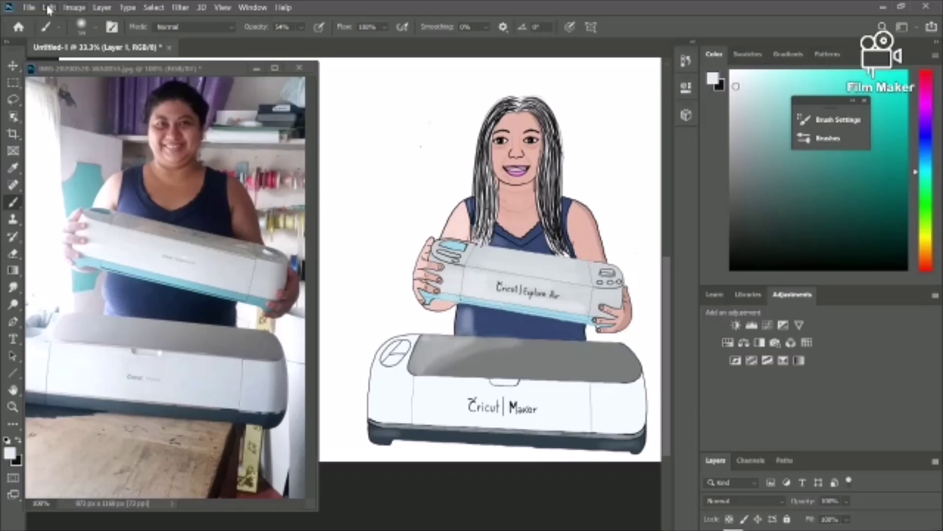
# Quick-export the finished illustration as a PNG named "2 cricut illistration" in the PNG images folder
pyautogui.click(28, 9)
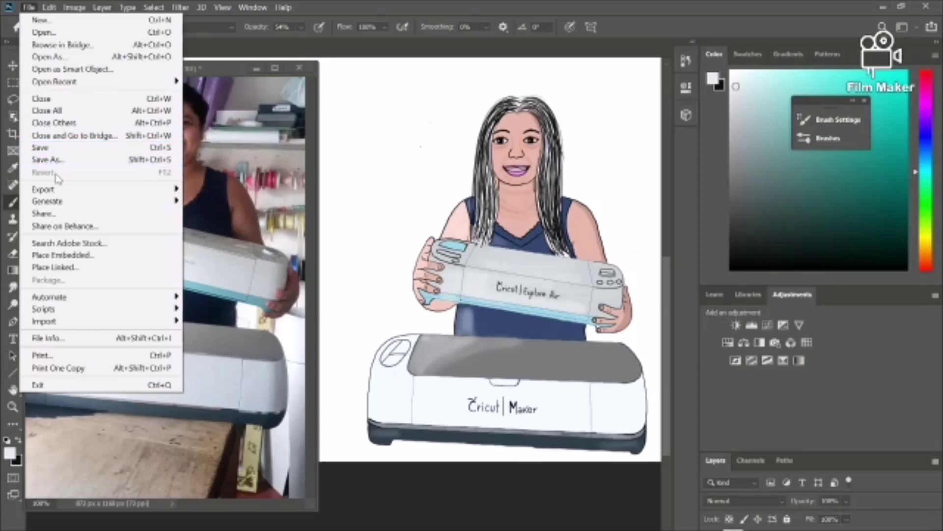
pyautogui.moveTo(126, 191)
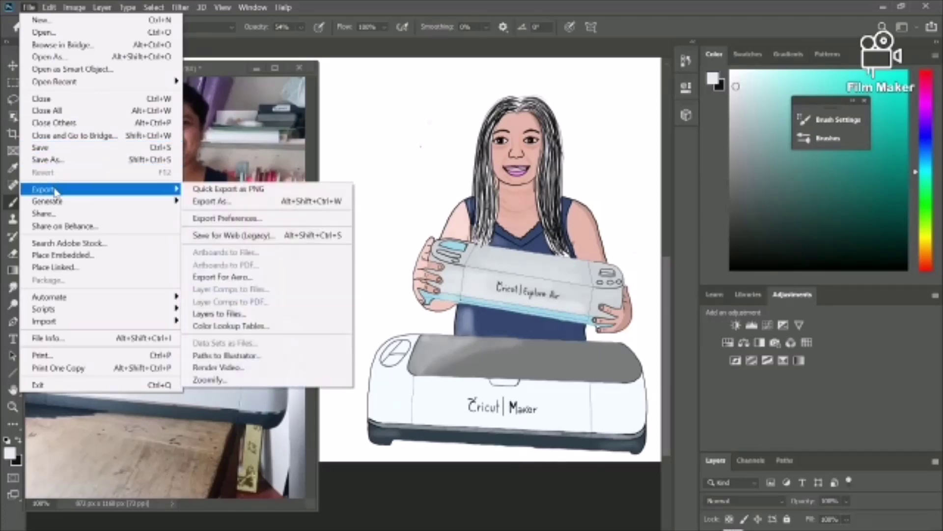
pyautogui.click(215, 194)
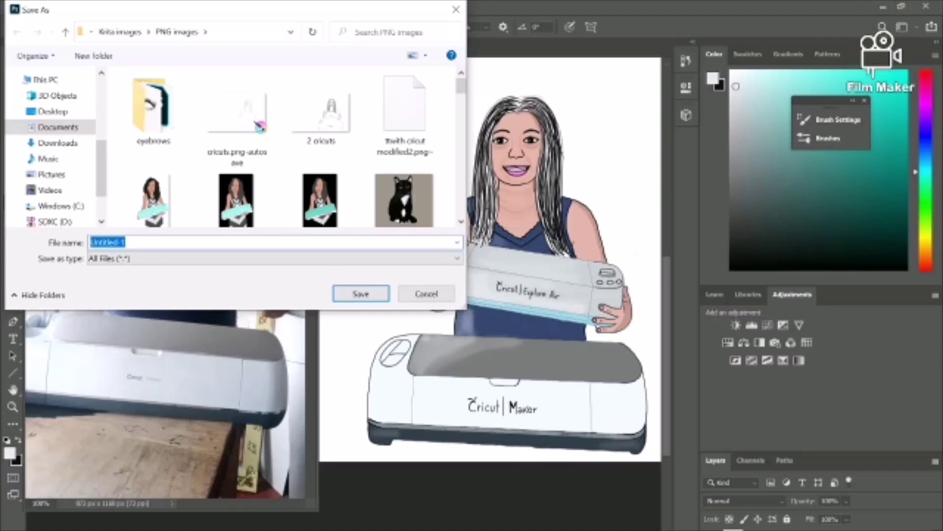
pyautogui.write('l')
pyautogui.press('BackSpace')
pyautogui.press('BackSpace')
pyautogui.write('2  cr')
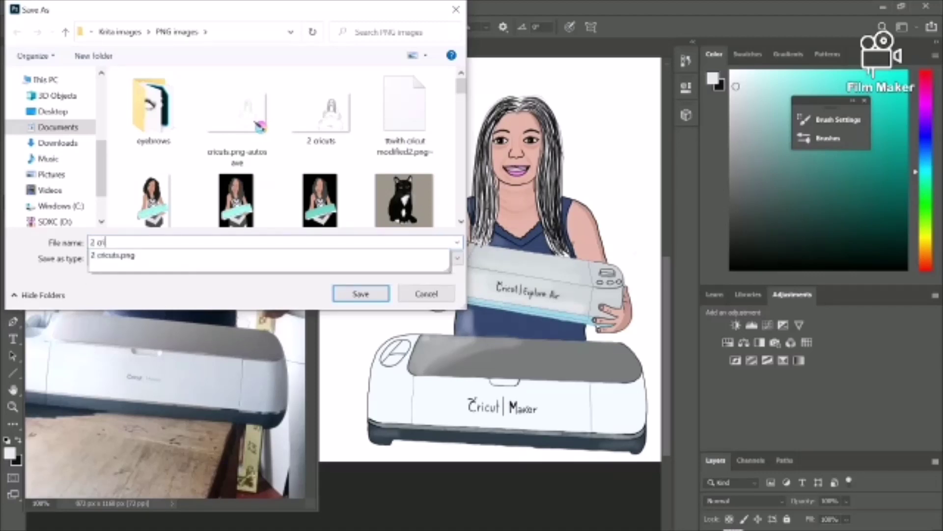
pyautogui.write('icut illustration')
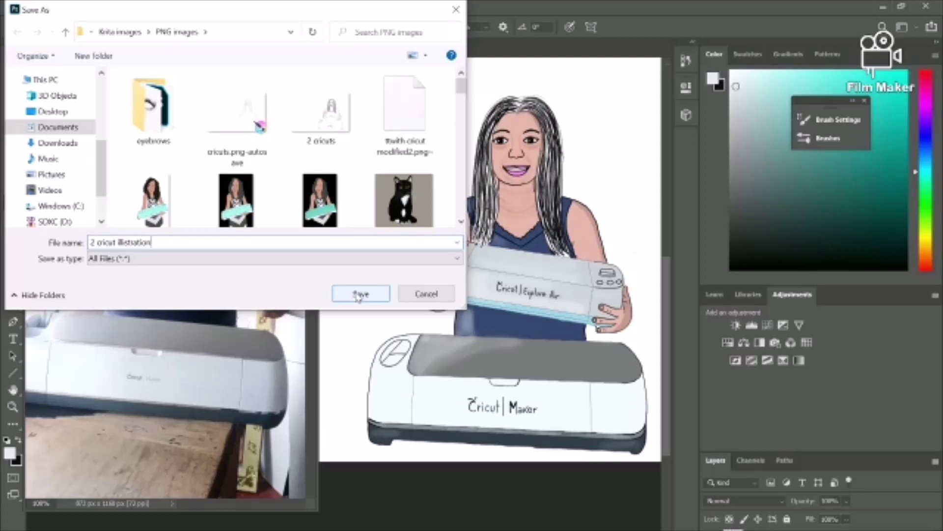
pyautogui.click(361, 259)
pyautogui.click(361, 260)
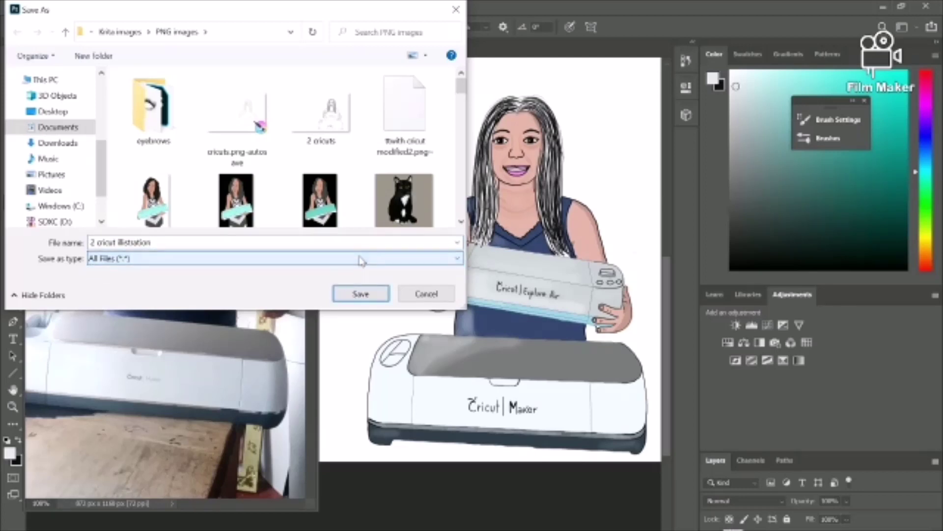
pyautogui.click(369, 298)
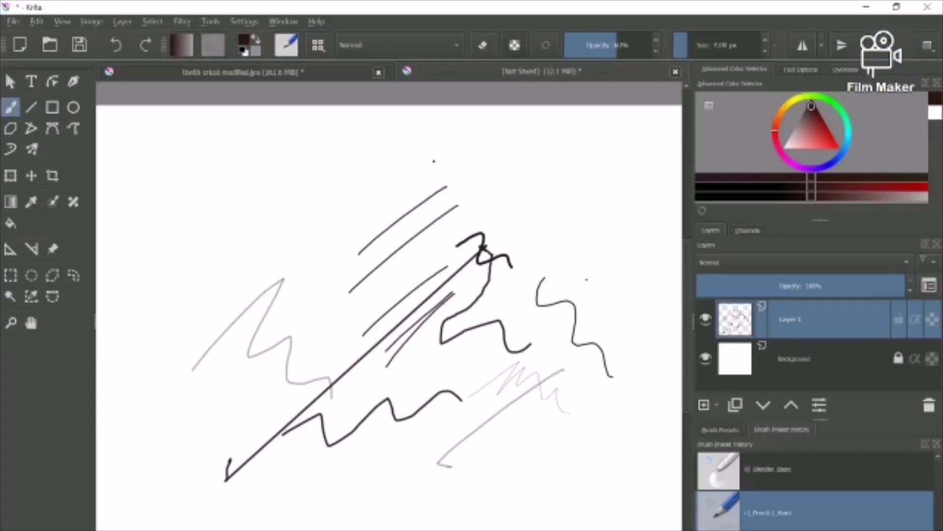
# Switch to Krita, open the line-art image 2 cricuts.png and add a new layer above it
pyautogui.click(14, 22)
pyautogui.click(37, 57)
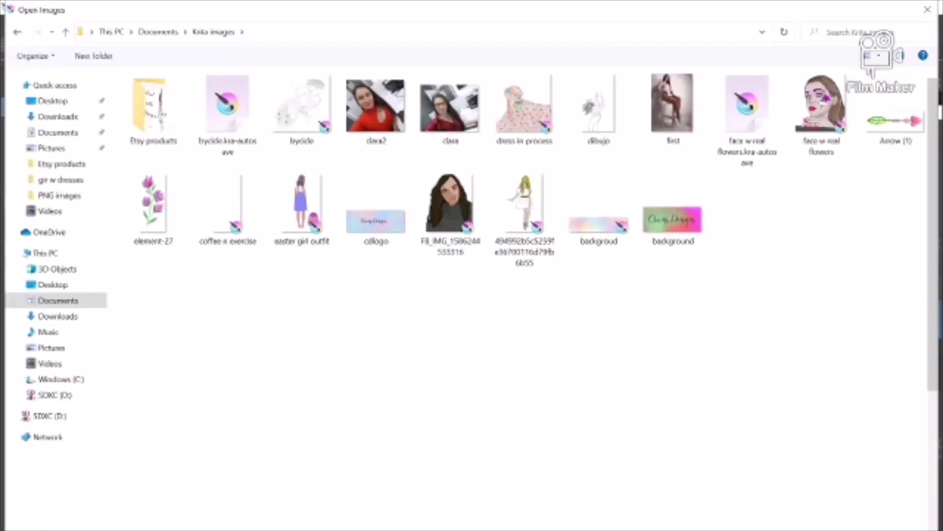
pyautogui.doubleClick(375, 107)
pyautogui.doubleClick(228, 109)
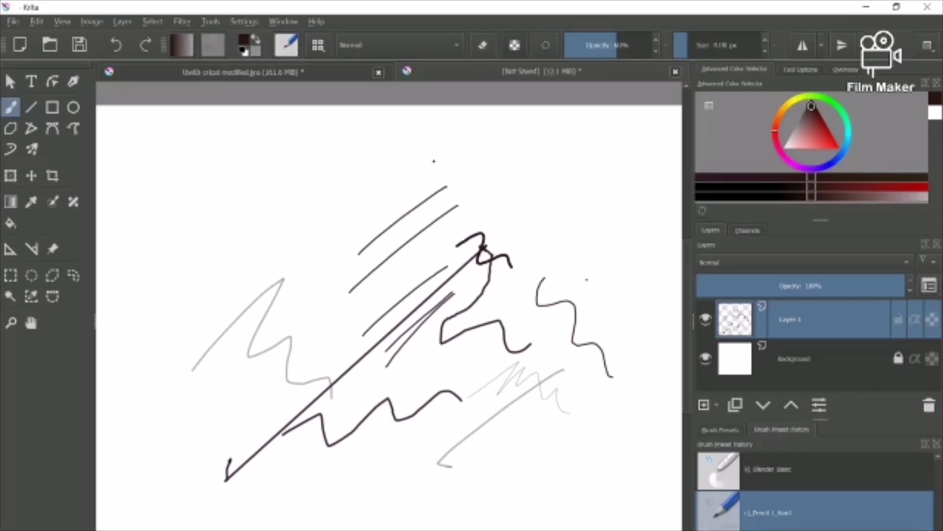
pyautogui.hscroll(3, 390, 304)
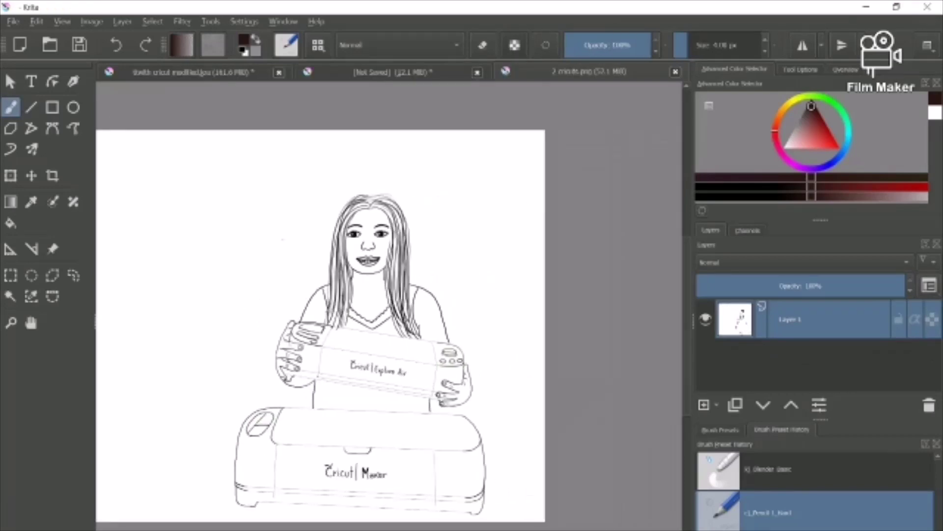
pyautogui.click(704, 404)
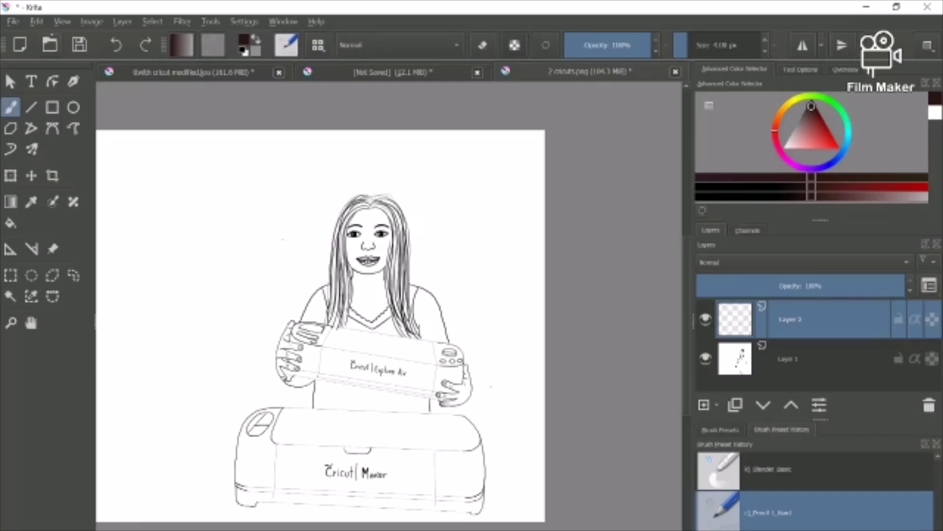
# Open the reference photo IMG-20200520-WA0053.jpg and sample the brown skin tone from the woman's chest
pyautogui.rightClick(14, 20)
pyautogui.click(12, 22)
pyautogui.click(49, 56)
pyautogui.click(49, 231)
pyautogui.click(301, 201)
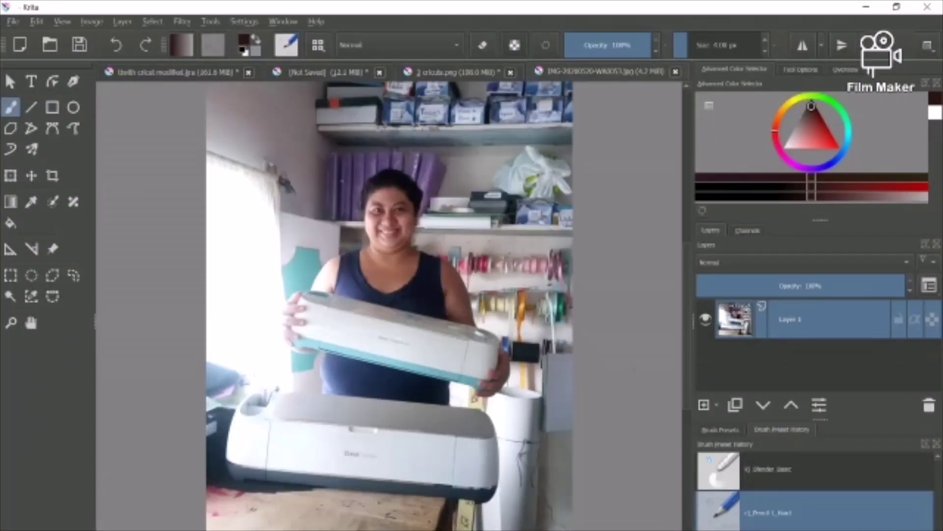
pyautogui.press('p')
pyautogui.click(377, 264)
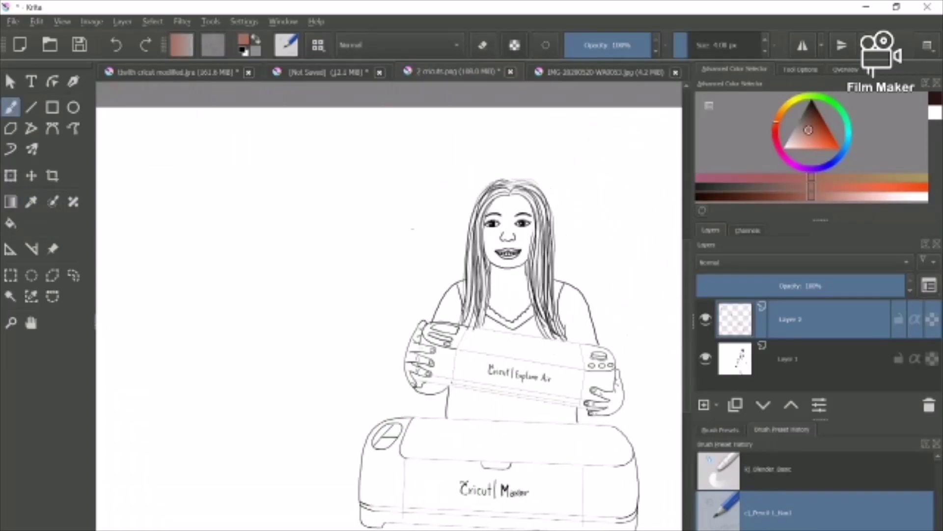
# Select the Marker Chisel Smooth brush and try a brown skin-tone stroke on the woman's forehead
pyautogui.scroll(3, 616, 271)
pyautogui.moveTo(344, 226); pyautogui.dragTo(342, 434)
pyautogui.scroll(1, 780, 476)
pyautogui.click(779, 476)
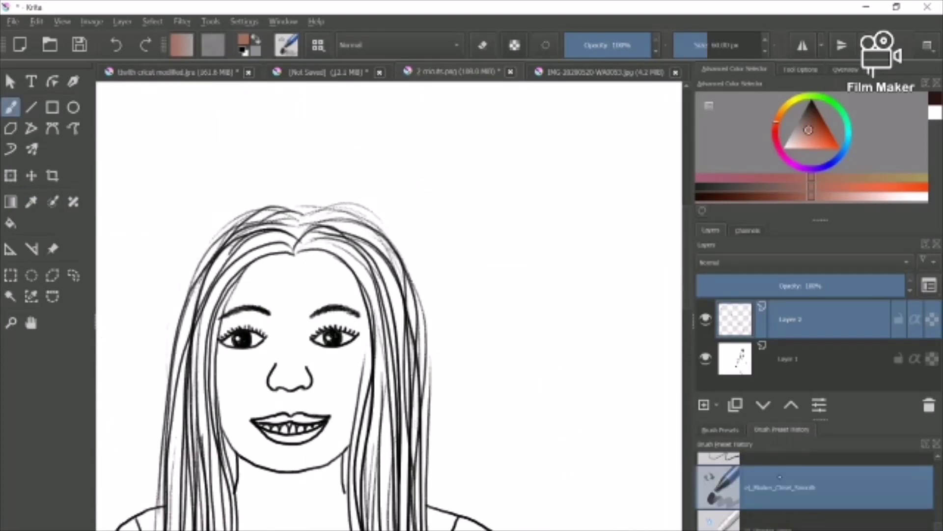
pyautogui.moveTo(311, 275); pyautogui.dragTo(301, 297)
pyautogui.hotkey('ctrl', 'z')
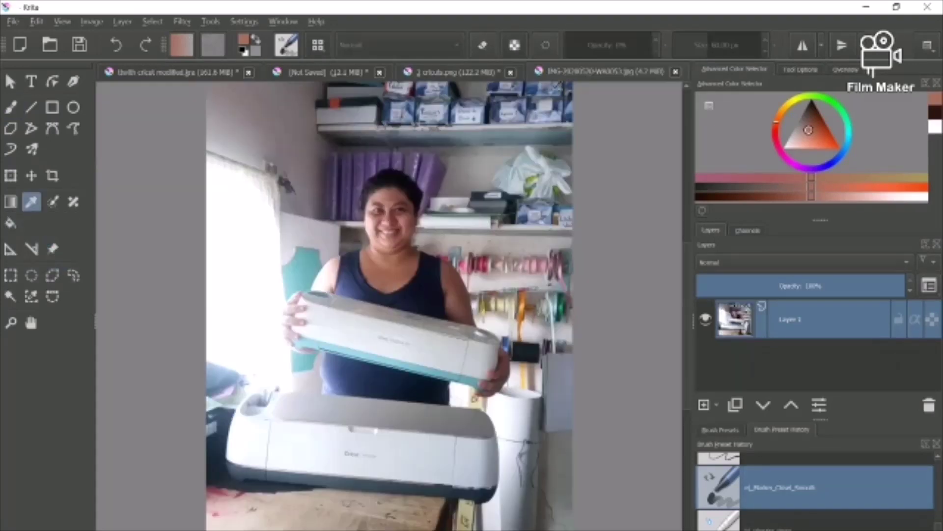
# Sample a lighter pink skin tone from the photo's shoulder and brush test strokes across the woman's face
pyautogui.click(348, 268)
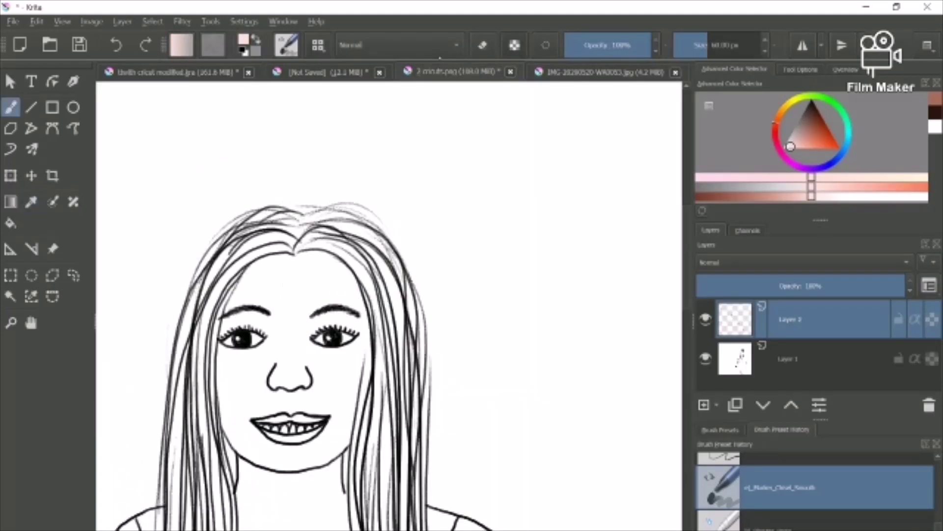
pyautogui.moveTo(315, 274); pyautogui.dragTo(234, 405)
pyautogui.moveTo(258, 363)
pyautogui.mouseDown()
pyautogui.moveTo(242, 393)
pyautogui.moveTo(295, 297)
pyautogui.mouseUp()
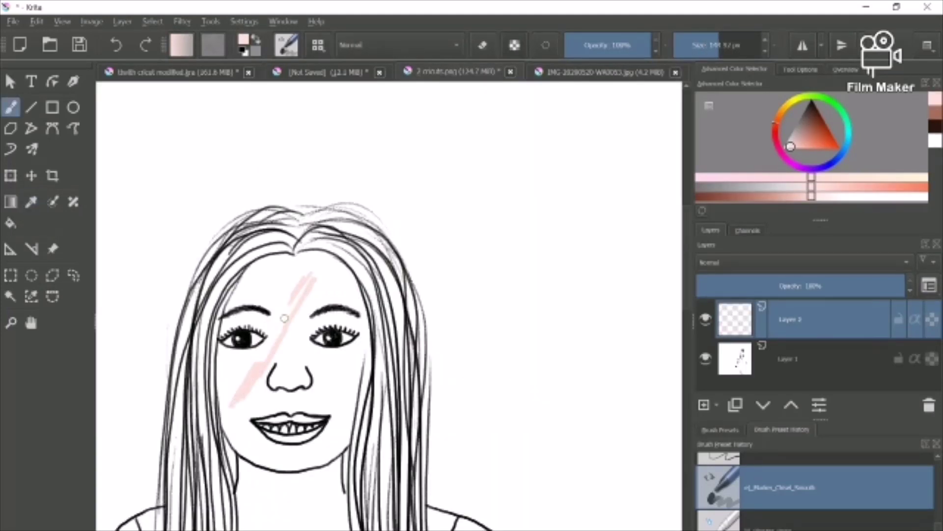
pyautogui.press('super')
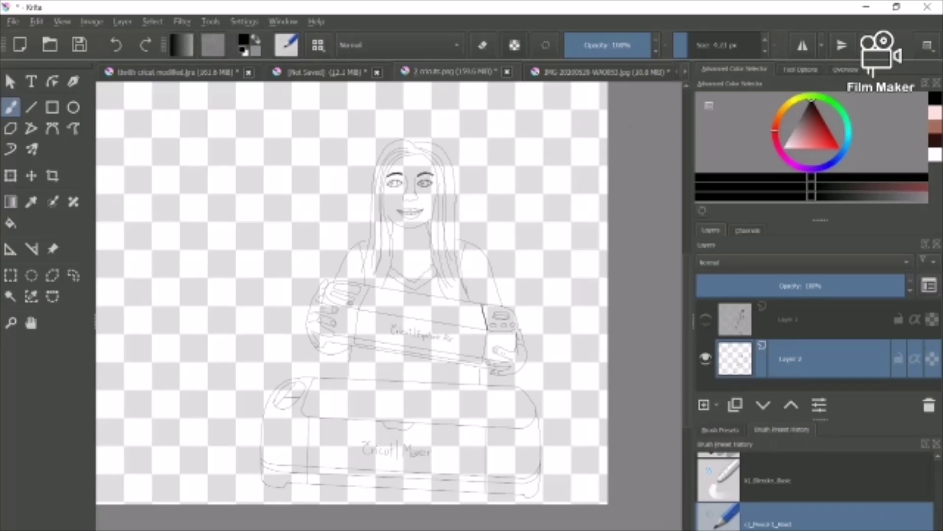
# Examine the recently used brushes, the eraser mode and the full collection of brush presets
pyautogui.scroll(1, 815, 491)
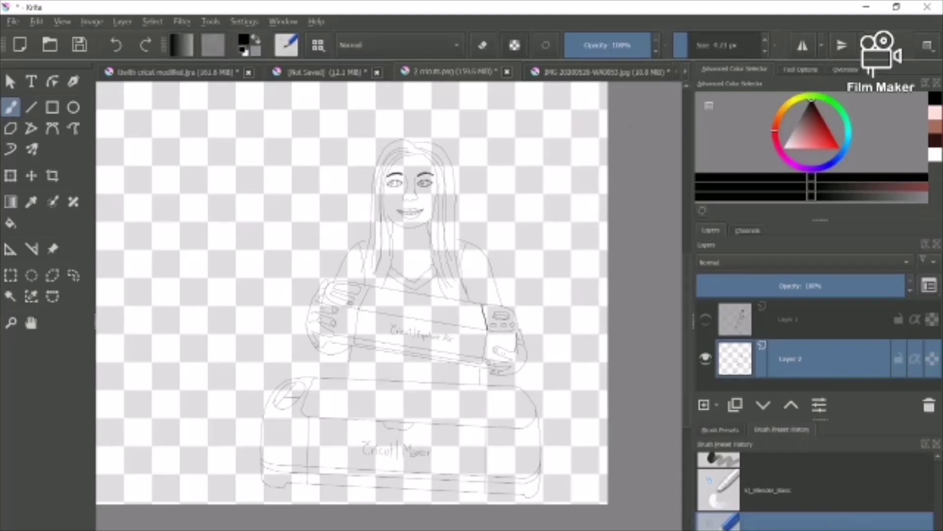
pyautogui.scroll(-2, 816, 492)
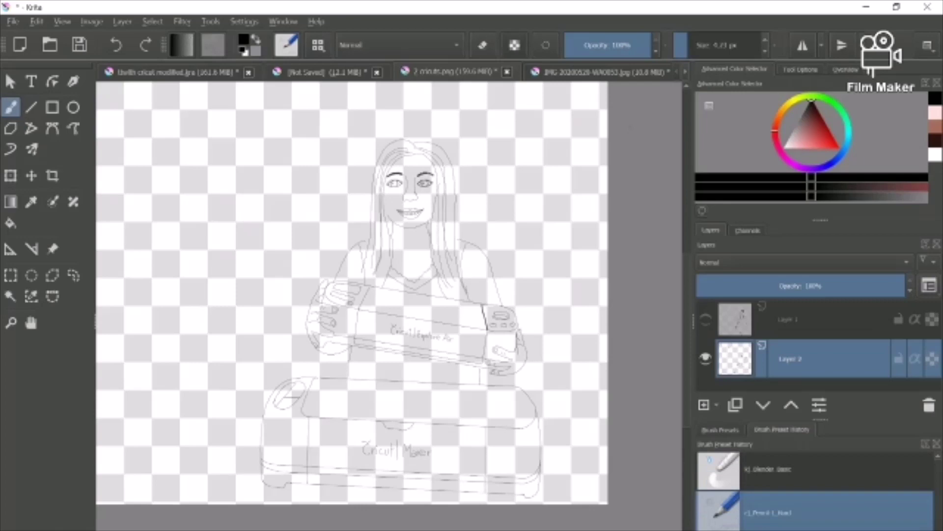
pyautogui.scroll(4, 876, 472)
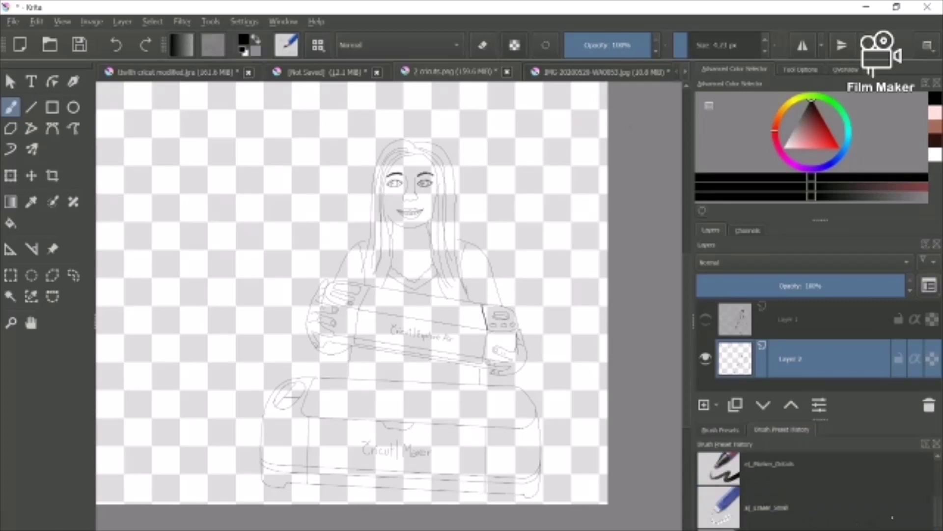
pyautogui.scroll(2, 815, 492)
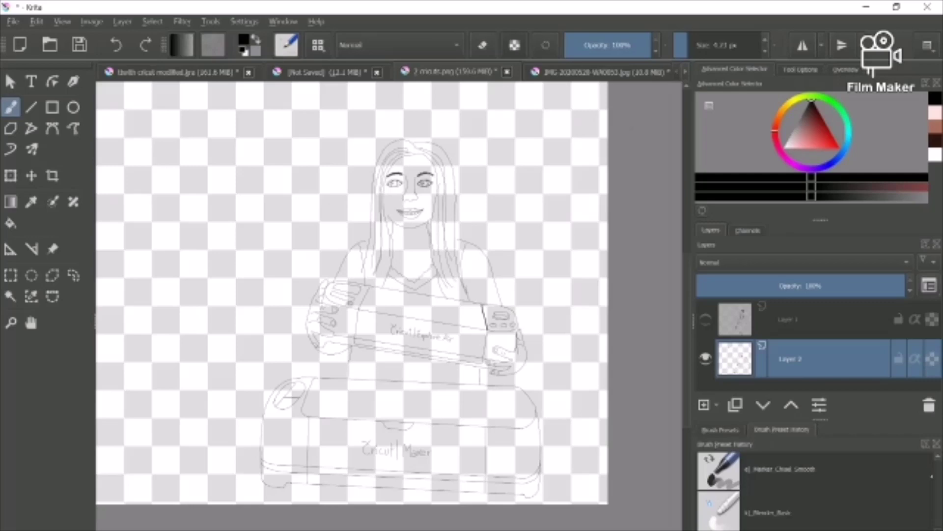
pyautogui.scroll(-2, 816, 491)
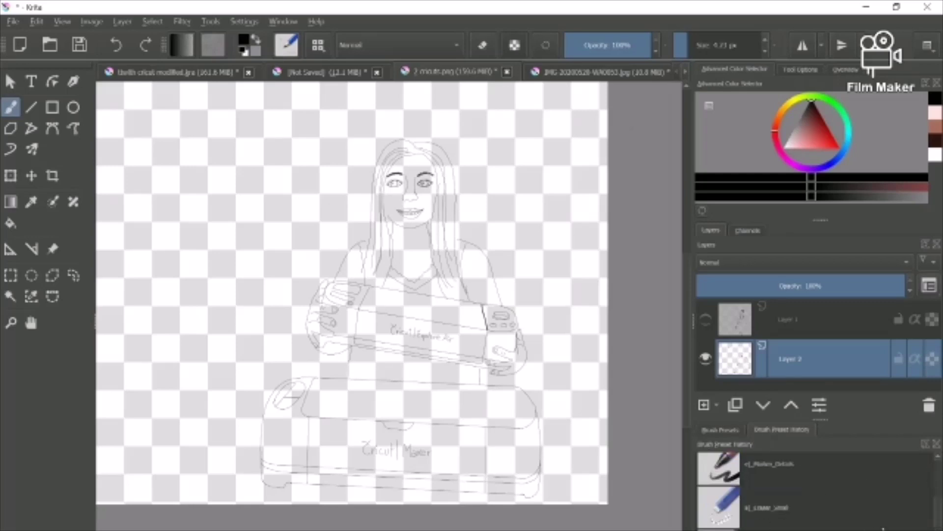
pyautogui.scroll(2, 816, 492)
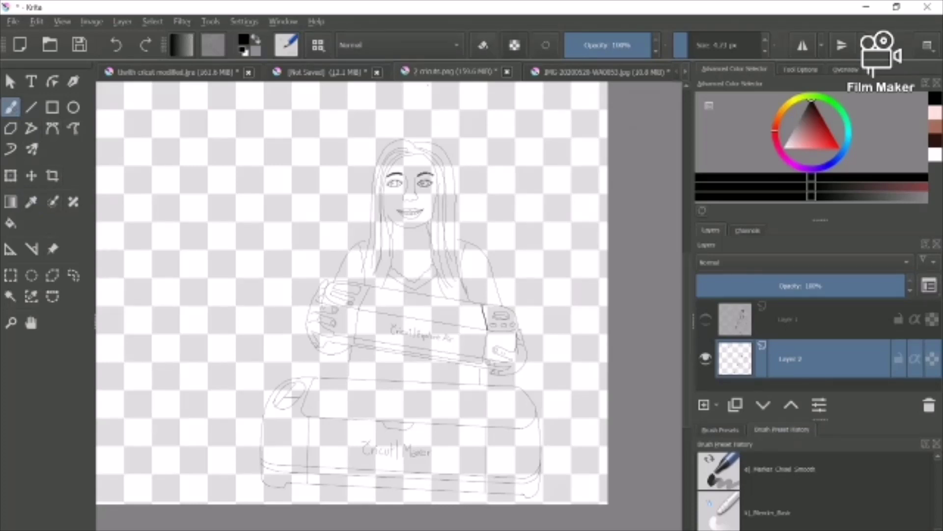
pyautogui.click(482, 45)
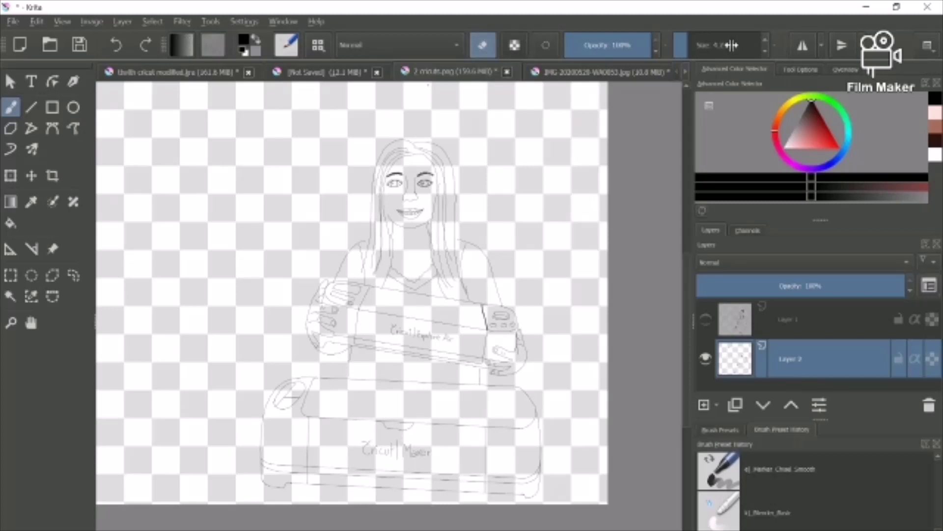
pyautogui.click(318, 44)
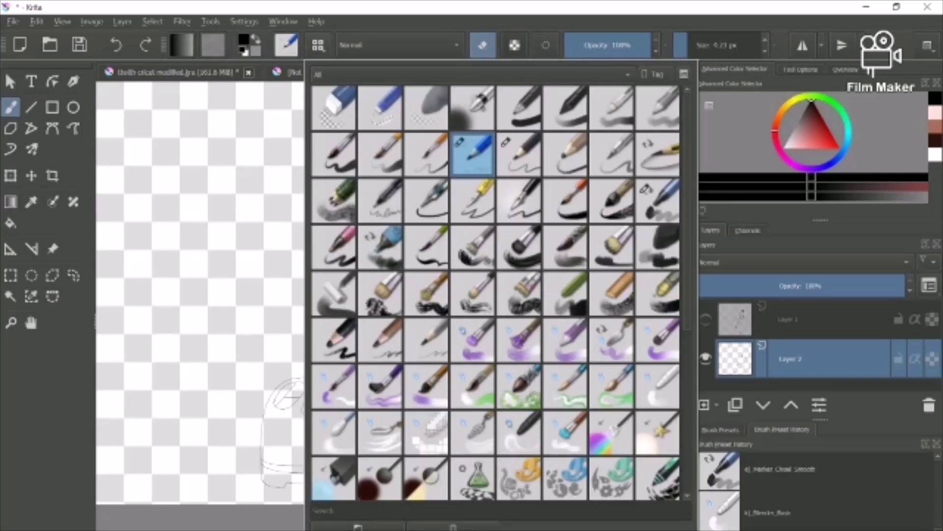
pyautogui.press('Escape')
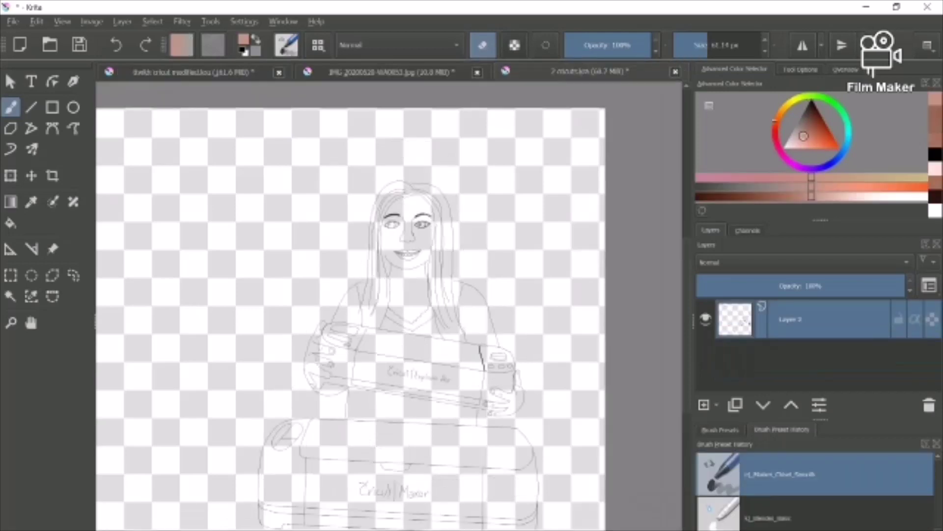
# Add a new paint layer beneath the line art in 2 cricuts.kra and turn off eraser mode
pyautogui.hotkey('ctrl', '+')
pyautogui.click(704, 405)
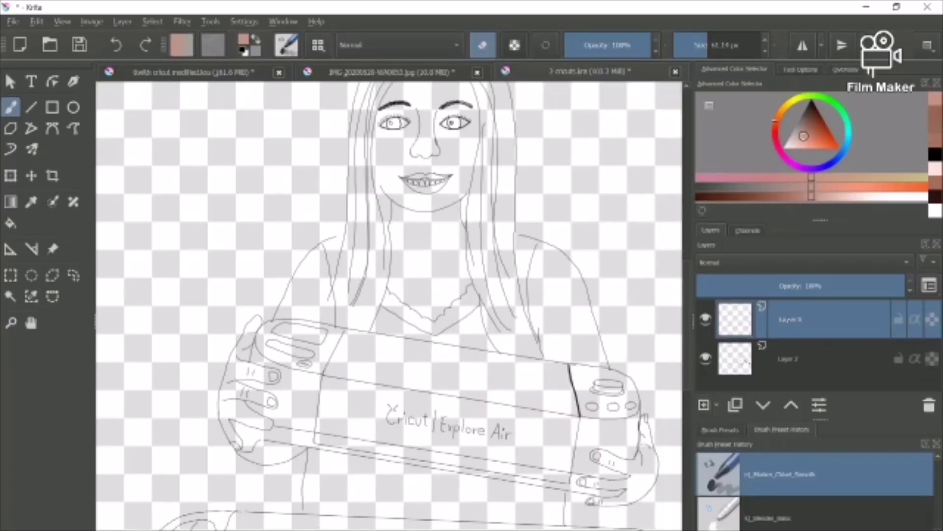
pyautogui.click(763, 405)
pyautogui.press('e')
pyautogui.scroll(5, 389, 306)
pyautogui.hotkey('ctrl', '-')
pyautogui.hotkey('ctrl', '+')
pyautogui.hotkey('ctrl', '+')
pyautogui.hotkey('ctrl', '+')
pyautogui.hotkey('ctrl', '-')
pyautogui.hotkey('ctrl', '-')
pyautogui.scroll(3, 389, 305)
pyautogui.moveTo(432, 290)
pyautogui.mouseDown()
pyautogui.moveTo(464, 268)
pyautogui.moveTo(429, 294)
pyautogui.moveTo(393, 294)
pyautogui.moveTo(388, 278)
pyautogui.moveTo(413, 256)
pyautogui.moveTo(422, 259)
pyautogui.moveTo(377, 424)
pyautogui.moveTo(371, 305)
pyautogui.moveTo(372, 315)
pyautogui.mouseUp()
pyautogui.hotkey('ctrl', 'z')
pyautogui.hotkey('ctrl', 'z')
# Choose a lighter skin tone, adjust the brush size and start filling the woman's face
pyautogui.click(826, 196)
pyautogui.click(719, 45)
pyautogui.moveTo(385, 351); pyautogui.dragTo(423, 286)
pyautogui.moveTo(436, 297)
pyautogui.mouseDown()
pyautogui.moveTo(420, 335)
pyautogui.moveTo(393, 374)
pyautogui.moveTo(409, 361)
pyautogui.mouseUp()
pyautogui.hotkey('ctrl', 'z')
pyautogui.moveTo(430, 296)
pyautogui.mouseDown()
pyautogui.moveTo(396, 356)
pyautogui.moveTo(388, 405)
pyautogui.moveTo(404, 439)
pyautogui.mouseUp()
pyautogui.hotkey('ctrl', 'z')
# Enlarge the brush and fill the rest of the face and neck with the skin tone, erasing spill past the outline
pyautogui.click(735, 45)
pyautogui.moveTo(451, 315)
pyautogui.mouseDown()
pyautogui.moveTo(394, 418)
pyautogui.moveTo(417, 450)
pyautogui.moveTo(406, 444)
pyautogui.moveTo(403, 456)
pyautogui.moveTo(457, 373)
pyautogui.moveTo(511, 393)
pyautogui.moveTo(496, 427)
pyautogui.moveTo(516, 343)
pyautogui.moveTo(472, 295)
pyautogui.moveTo(445, 299)
pyautogui.moveTo(469, 248)
pyautogui.moveTo(501, 280)
pyautogui.mouseUp()
pyautogui.press('e')
pyautogui.moveTo(406, 216); pyautogui.dragTo(393, 254)
pyautogui.scroll(-3, 396, 256)
pyautogui.press('e')
pyautogui.moveTo(451, 314)
pyautogui.mouseDown()
pyautogui.moveTo(420, 364)
pyautogui.moveTo(400, 344)
pyautogui.moveTo(407, 419)
pyautogui.moveTo(469, 300)
pyautogui.moveTo(488, 314)
pyautogui.moveTo(480, 393)
pyautogui.moveTo(496, 379)
pyautogui.moveTo(493, 331)
pyautogui.moveTo(498, 395)
pyautogui.moveTo(493, 326)
pyautogui.mouseUp()
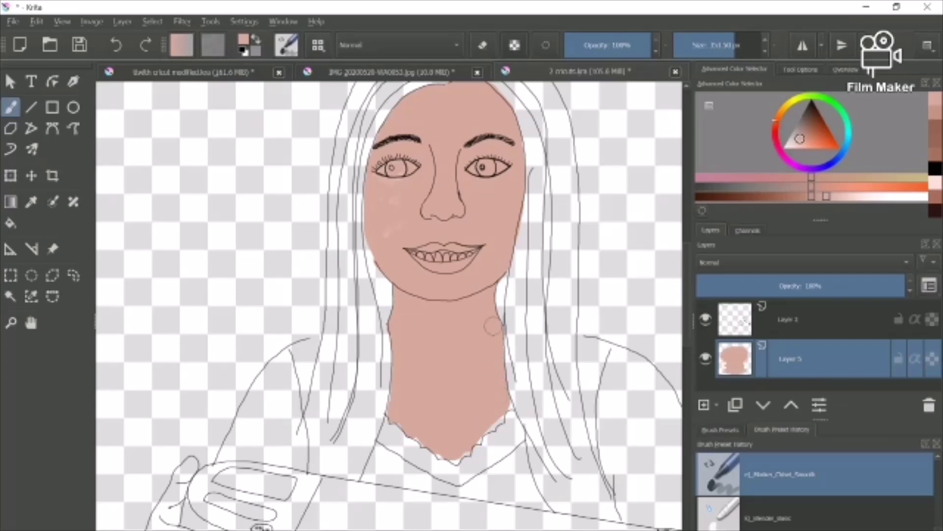
# Fill the gaps in skin color along the neck's left edge and the left half of the scalloped neckline
pyautogui.hotkey('ctrl', '+')
pyautogui.hotkey('ctrl', '+')
pyautogui.hotkey('ctrl', '+')
pyautogui.hotkey('ctrl', '+')
pyautogui.moveTo(686, 303); pyautogui.dragTo(687, 316)
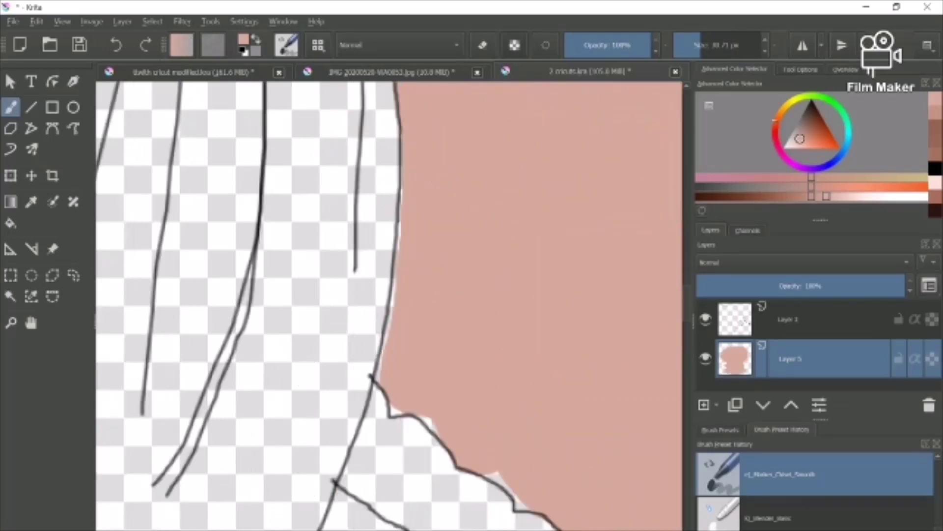
pyautogui.moveTo(525, 507)
pyautogui.mouseDown()
pyautogui.moveTo(433, 426)
pyautogui.moveTo(381, 356)
pyautogui.moveTo(406, 190)
pyautogui.mouseUp()
pyautogui.moveTo(369, 530); pyautogui.dragTo(391, 530)
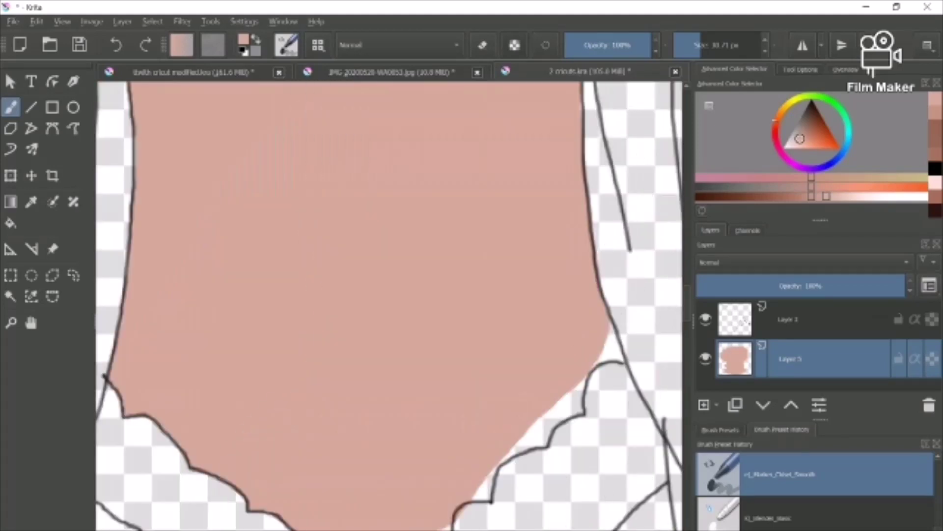
# Fill the skin color up to the right half of the scalloped neckline and its lowest point
pyautogui.moveTo(576, 343)
pyautogui.mouseDown()
pyautogui.moveTo(612, 344)
pyautogui.moveTo(585, 393)
pyautogui.moveTo(513, 445)
pyautogui.moveTo(478, 491)
pyautogui.mouseUp()
pyautogui.hscroll(-3, 672, 366)
pyautogui.moveTo(686, 304); pyautogui.dragTo(687, 318)
pyautogui.moveTo(442, 530)
pyautogui.mouseDown()
pyautogui.moveTo(408, 530)
pyautogui.moveTo(471, 530)
pyautogui.mouseUp()
pyautogui.moveTo(279, 347)
pyautogui.mouseDown()
pyautogui.moveTo(282, 355)
pyautogui.moveTo(210, 385)
pyautogui.moveTo(252, 375)
pyautogui.moveTo(301, 331)
pyautogui.mouseUp()
pyautogui.press('e')
pyautogui.press('e')
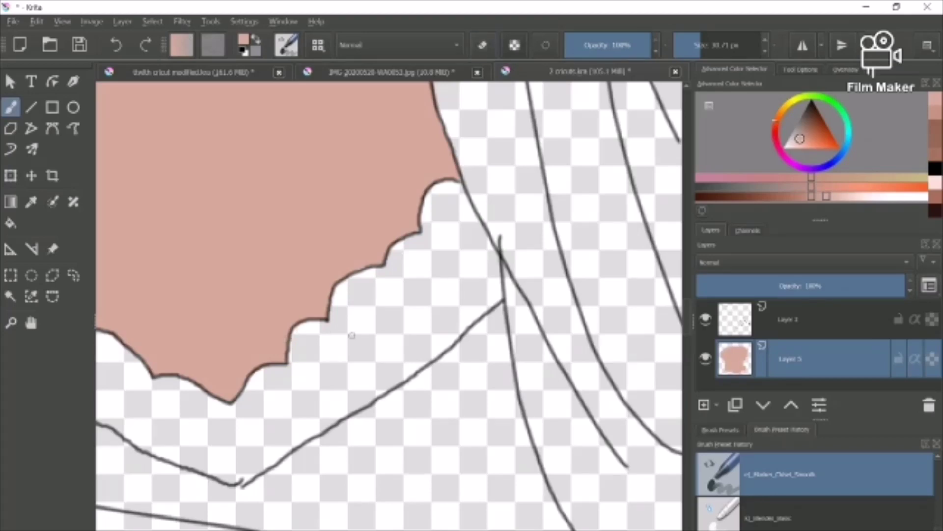
# Paint the upper arm on the right side of the drawing with the skin tone, enlarging the brush for the interior
pyautogui.hotkey('ctrl', '-')
pyautogui.hotkey('ctrl', '-')
pyautogui.hotkey('ctrl', '-')
pyautogui.hotkey('ctrl', '-')
pyautogui.hotkey('ctrl', '+')
pyautogui.moveTo(472, 530); pyautogui.dragTo(510, 530)
pyautogui.moveTo(396, 246); pyautogui.dragTo(385, 337)
pyautogui.click(716, 45)
pyautogui.moveTo(399, 265); pyautogui.dragTo(399, 290)
pyautogui.moveTo(372, 214)
pyautogui.mouseDown()
pyautogui.moveTo(364, 206)
pyautogui.moveTo(355, 344)
pyautogui.moveTo(376, 390)
pyautogui.mouseUp()
pyautogui.moveTo(368, 314)
pyautogui.mouseDown()
pyautogui.moveTo(439, 434)
pyautogui.moveTo(382, 189)
pyautogui.moveTo(432, 255)
pyautogui.moveTo(364, 317)
pyautogui.moveTo(467, 327)
pyautogui.moveTo(485, 435)
pyautogui.moveTo(495, 426)
pyautogui.moveTo(509, 439)
pyautogui.moveTo(503, 395)
pyautogui.mouseUp()
# Reduce the brush to about 44 px, erase spill along the right armhole and touch up the shoulder edge
pyautogui.click(704, 45)
pyautogui.click(483, 45)
pyautogui.moveTo(346, 246); pyautogui.dragTo(356, 209)
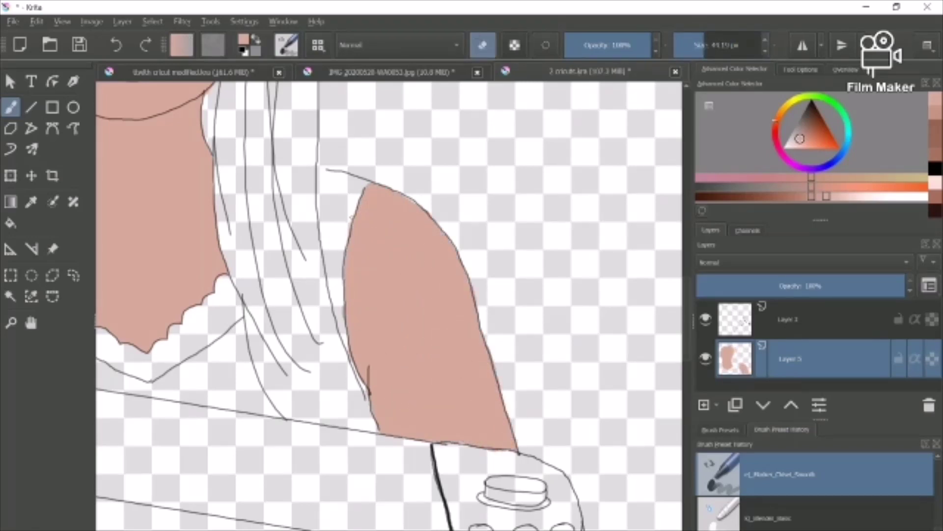
pyautogui.click(483, 45)
pyautogui.moveTo(417, 205); pyautogui.dragTo(405, 197)
# Paint the thumb, palm and lowest finger of the hand at the Explore Air machine's right end
pyautogui.moveTo(687, 320); pyautogui.dragTo(687, 371)
pyautogui.moveTo(582, 366)
pyautogui.mouseDown()
pyautogui.moveTo(589, 255)
pyautogui.moveTo(596, 275)
pyautogui.mouseUp()
pyautogui.click(711, 45)
pyautogui.moveTo(592, 275)
pyautogui.mouseDown()
pyautogui.moveTo(606, 394)
pyautogui.moveTo(587, 423)
pyautogui.mouseUp()
pyautogui.moveTo(587, 373)
pyautogui.mouseDown()
pyautogui.moveTo(474, 429)
pyautogui.moveTo(582, 398)
pyautogui.mouseUp()
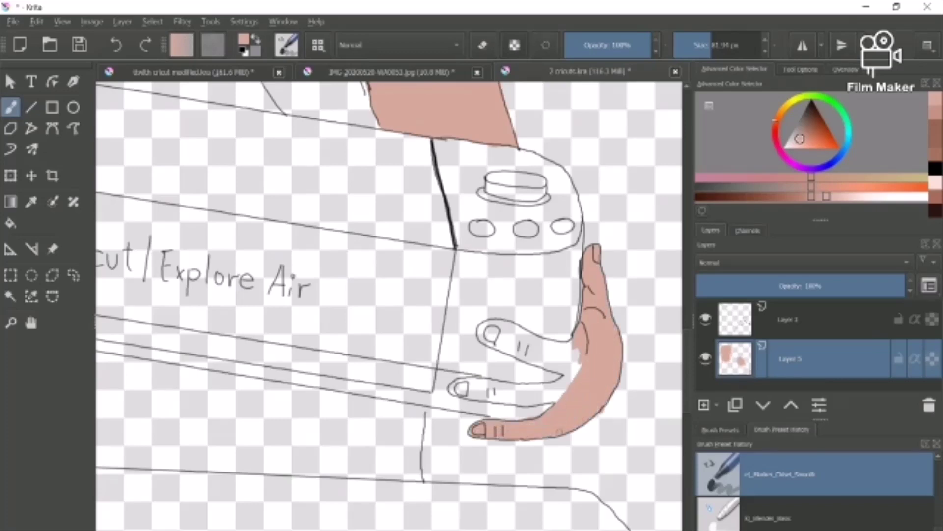
# Fill the remaining fingers of the hand at the Explore Air machine's right end with the skin tone
pyautogui.hotkey('ctrl', '+')
pyautogui.hscroll(3, 540, 393)
pyautogui.moveTo(476, 368)
pyautogui.mouseDown()
pyautogui.moveTo(377, 329)
pyautogui.moveTo(495, 355)
pyautogui.moveTo(494, 391)
pyautogui.moveTo(413, 366)
pyautogui.mouseUp()
pyautogui.moveTo(492, 405)
pyautogui.mouseDown()
pyautogui.moveTo(435, 417)
pyautogui.moveTo(339, 408)
pyautogui.moveTo(477, 437)
pyautogui.mouseUp()
pyautogui.moveTo(414, 323); pyautogui.dragTo(421, 325)
# Paint the visible part of the arm below the hand at the Explore Air machine's left end
pyautogui.moveTo(295, 305); pyautogui.dragTo(639, 295)
pyautogui.moveTo(525, 312)
pyautogui.mouseDown()
pyautogui.moveTo(510, 333)
pyautogui.moveTo(531, 322)
pyautogui.mouseUp()
pyautogui.moveTo(520, 305)
pyautogui.mouseDown()
pyautogui.moveTo(579, 307)
pyautogui.moveTo(599, 338)
pyautogui.moveTo(509, 336)
pyautogui.mouseUp()
pyautogui.moveTo(590, 347); pyautogui.dragTo(633, 331)
pyautogui.moveTo(585, 347); pyautogui.dragTo(573, 346)
pyautogui.moveTo(643, 324); pyautogui.dragTo(660, 314)
pyautogui.moveTo(493, 337)
pyautogui.mouseDown()
pyautogui.moveTo(474, 334)
pyautogui.moveTo(527, 352)
pyautogui.mouseUp()
pyautogui.scroll(5, 526, 352)
pyautogui.moveTo(491, 211); pyautogui.dragTo(432, 319)
pyautogui.moveTo(510, 152); pyautogui.dragTo(457, 256)
pyautogui.moveTo(525, 148); pyautogui.dragTo(447, 310)
pyautogui.moveTo(443, 310); pyautogui.dragTo(400, 408)
pyautogui.moveTo(427, 275); pyautogui.dragTo(397, 456)
pyautogui.moveTo(496, 241); pyautogui.dragTo(483, 294)
pyautogui.hotkey('ctrl', 'z')
pyautogui.hotkey('ctrl', 'z')
pyautogui.hotkey('ctrl', 'z')
pyautogui.hotkey('ctrl', 'z')
pyautogui.hotkey('ctrl', 'z')
pyautogui.hotkey('ctrl', 'z')
pyautogui.hotkey('ctrl', 'z')
# Paint the thumb, outer edge and palm of the hand at the Explore Air machine's left end with the skin tone
pyautogui.moveTo(480, 221); pyautogui.dragTo(410, 439)
pyautogui.moveTo(406, 388); pyautogui.dragTo(439, 523)
pyautogui.moveTo(415, 440)
pyautogui.mouseDown()
pyautogui.moveTo(441, 509)
pyautogui.moveTo(439, 339)
pyautogui.mouseUp()
pyautogui.moveTo(418, 352)
pyautogui.mouseDown()
pyautogui.moveTo(461, 236)
pyautogui.moveTo(516, 153)
pyautogui.mouseUp()
pyautogui.moveTo(522, 165)
pyautogui.mouseDown()
pyautogui.moveTo(487, 290)
pyautogui.moveTo(449, 363)
pyautogui.mouseUp()
pyautogui.moveTo(491, 339)
pyautogui.mouseDown()
pyautogui.moveTo(428, 511)
pyautogui.moveTo(462, 491)
pyautogui.mouseUp()
pyautogui.moveTo(438, 412); pyautogui.dragTo(518, 464)
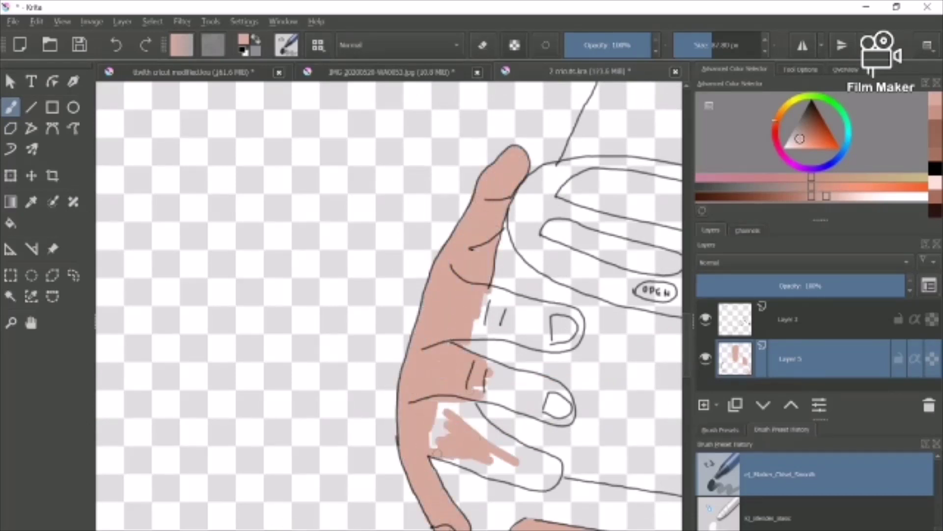
# Fill the three fingers of the hand at the machine's left end with the skin tone up to their outlines
pyautogui.moveTo(432, 452); pyautogui.dragTo(560, 486)
pyautogui.moveTo(467, 402); pyautogui.dragTo(560, 467)
pyautogui.hotkey('ctrl', 'z')
pyautogui.hotkey('ctrl', 'z')
pyautogui.moveTo(481, 428)
pyautogui.mouseDown()
pyautogui.moveTo(482, 470)
pyautogui.moveTo(435, 449)
pyautogui.mouseUp()
pyautogui.moveTo(553, 466)
pyautogui.mouseDown()
pyautogui.moveTo(513, 466)
pyautogui.moveTo(457, 417)
pyautogui.moveTo(533, 386)
pyautogui.mouseUp()
pyautogui.moveTo(533, 386); pyautogui.dragTo(542, 416)
pyautogui.moveTo(479, 407); pyautogui.dragTo(570, 408)
pyautogui.moveTo(476, 300); pyautogui.dragTo(582, 329)
pyautogui.moveTo(471, 339)
pyautogui.mouseDown()
pyautogui.moveTo(575, 329)
pyautogui.moveTo(583, 314)
pyautogui.mouseUp()
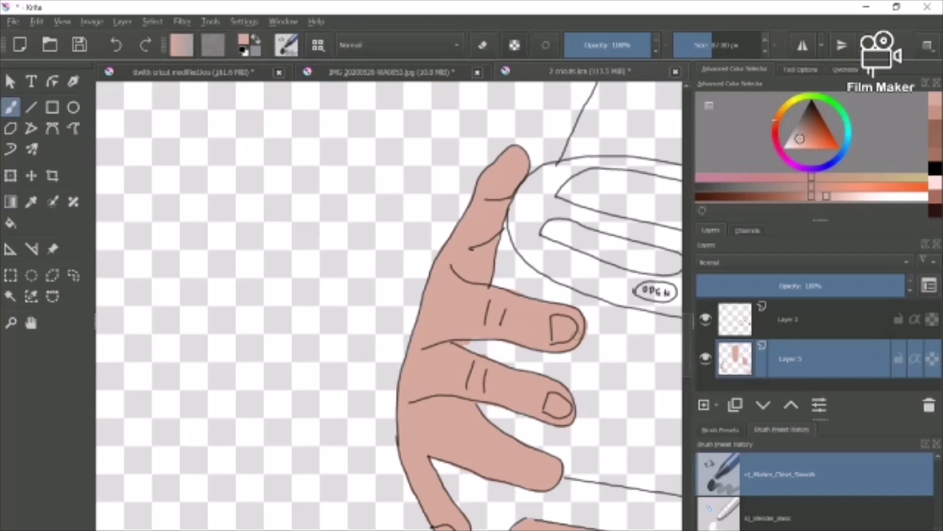
# Erase the skin color that spills between the fingers and touch up the upper finger's edge
pyautogui.press('e')
pyautogui.moveTo(473, 347); pyautogui.dragTo(457, 342)
pyautogui.click(700, 45)
pyautogui.press('e')
pyautogui.press('e')
pyautogui.moveTo(507, 289); pyautogui.dragTo(520, 293)
# Paint the whites of both eyes on the face with white
pyautogui.scroll(-6, 329, 326)
pyautogui.scroll(7, 388, 245)
pyautogui.moveTo(558, 123); pyautogui.dragTo(327, 396)
pyautogui.click(784, 147)
pyautogui.press('e')
pyautogui.moveTo(609, 343); pyautogui.dragTo(634, 356)
pyautogui.moveTo(632, 358); pyautogui.dragTo(609, 371)
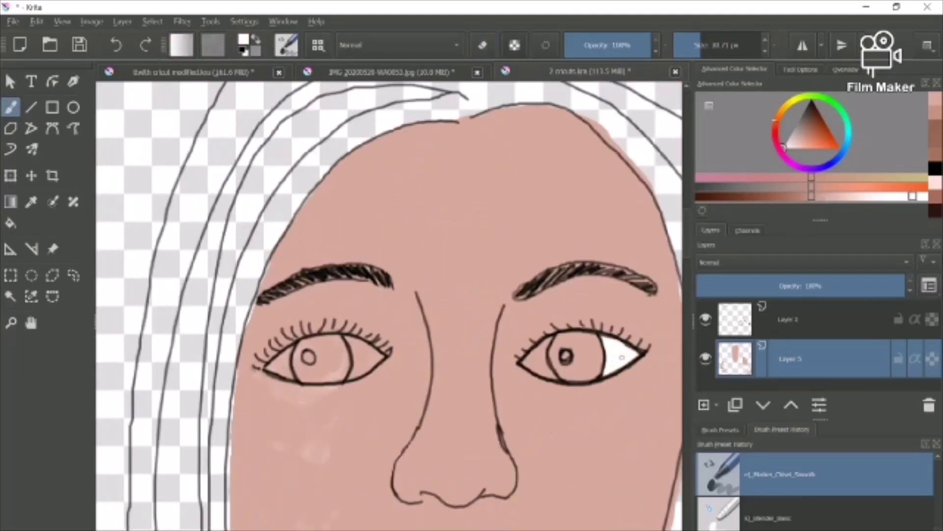
pyautogui.moveTo(548, 342); pyautogui.dragTo(543, 359)
pyautogui.moveTo(379, 344); pyautogui.dragTo(351, 374)
pyautogui.moveTo(292, 349); pyautogui.dragTo(270, 376)
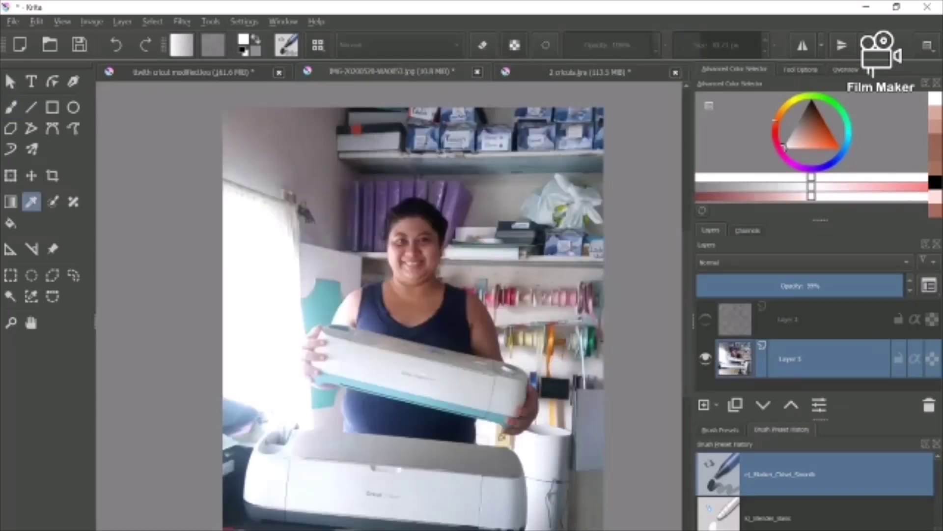
# Sample a dark brown from the reference photo and fill both irises with it
pyautogui.press('+')
pyautogui.press('+')
pyautogui.press('+')
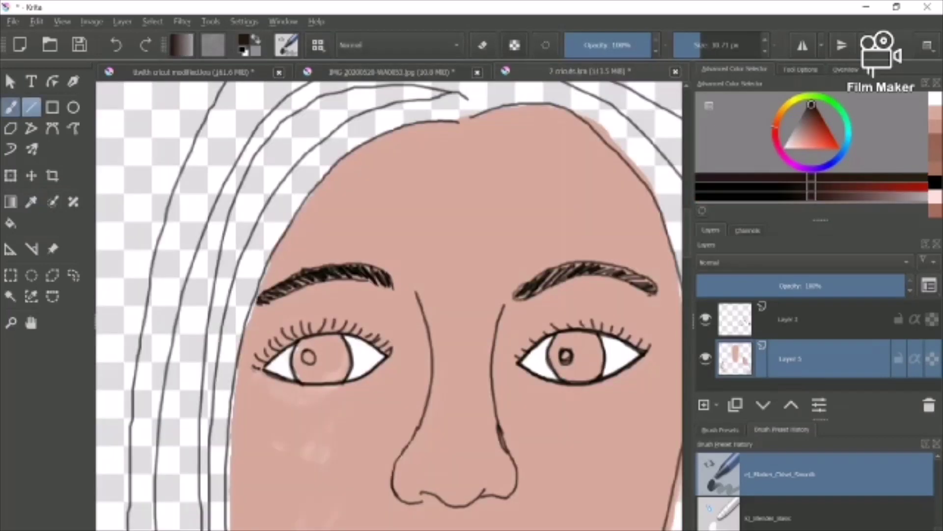
pyautogui.moveTo(319, 344)
pyautogui.mouseDown()
pyautogui.moveTo(302, 362)
pyautogui.moveTo(312, 373)
pyautogui.moveTo(334, 351)
pyautogui.moveTo(344, 378)
pyautogui.mouseUp()
pyautogui.moveTo(565, 339); pyautogui.dragTo(580, 376)
pyautogui.moveTo(597, 339); pyautogui.dragTo(578, 371)
# Erase the iris outline remnants and small highlight circles inside both eyes on the line art layer
pyautogui.click(790, 319)
pyautogui.press('e')
pyautogui.moveTo(340, 344); pyautogui.dragTo(336, 379)
pyautogui.moveTo(302, 347); pyautogui.dragTo(310, 364)
pyautogui.moveTo(563, 351)
pyautogui.mouseDown()
pyautogui.moveTo(570, 363)
pyautogui.moveTo(562, 355)
pyautogui.mouseUp()
# Paint a small white highlight in each iris on Layer 5
pyautogui.click(790, 359)
pyautogui.click(936, 113)
pyautogui.press('e')
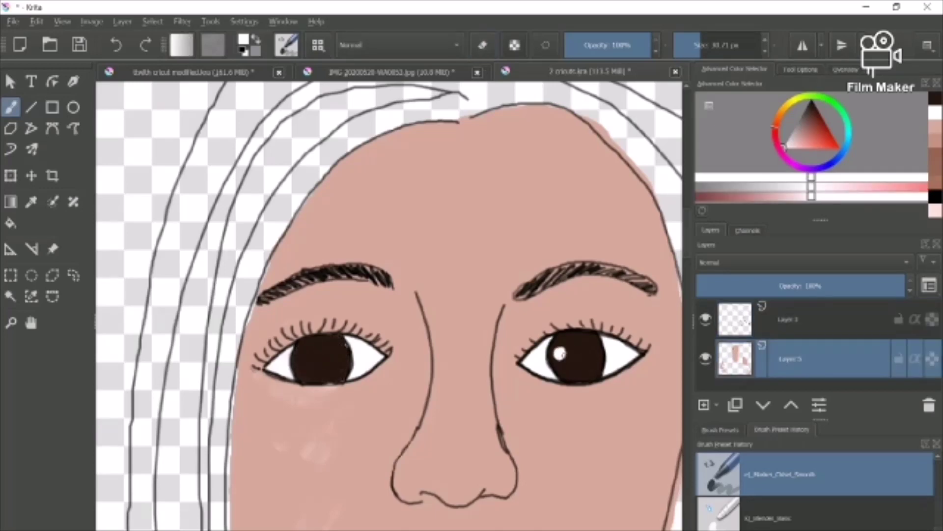
pyautogui.moveTo(304, 355); pyautogui.dragTo(301, 360)
# Soften the white highlights in both eyes with a small blender brush
pyautogui.scroll(-3, 818, 505)
pyautogui.scroll(1, 818, 501)
pyautogui.click(786, 474)
pyautogui.click(685, 45)
pyautogui.moveTo(557, 350); pyautogui.dragTo(562, 356)
pyautogui.moveTo(299, 353); pyautogui.dragTo(305, 363)
# Add short, lighter brown streaks around both irises
pyautogui.click(805, 117)
pyautogui.scroll(-5, 766, 484)
pyautogui.click(756, 469)
pyautogui.moveTo(584, 346); pyautogui.dragTo(593, 342)
pyautogui.moveTo(572, 371); pyautogui.dragTo(577, 380)
pyautogui.click(593, 366)
pyautogui.moveTo(573, 337); pyautogui.dragTo(319, 347)
pyautogui.hotkey('ctrl', 'z')
pyautogui.moveTo(319, 371)
pyautogui.mouseDown()
pyautogui.moveTo(322, 382)
pyautogui.moveTo(344, 360)
pyautogui.mouseUp()
# Paint a black pupil in the center of each iris and select the Blender Blur brush
pyautogui.click(936, 210)
pyautogui.moveTo(566, 335); pyautogui.dragTo(581, 360)
pyautogui.moveTo(324, 354); pyautogui.dragTo(319, 363)
pyautogui.scroll(2, 823, 494)
pyautogui.click(816, 479)
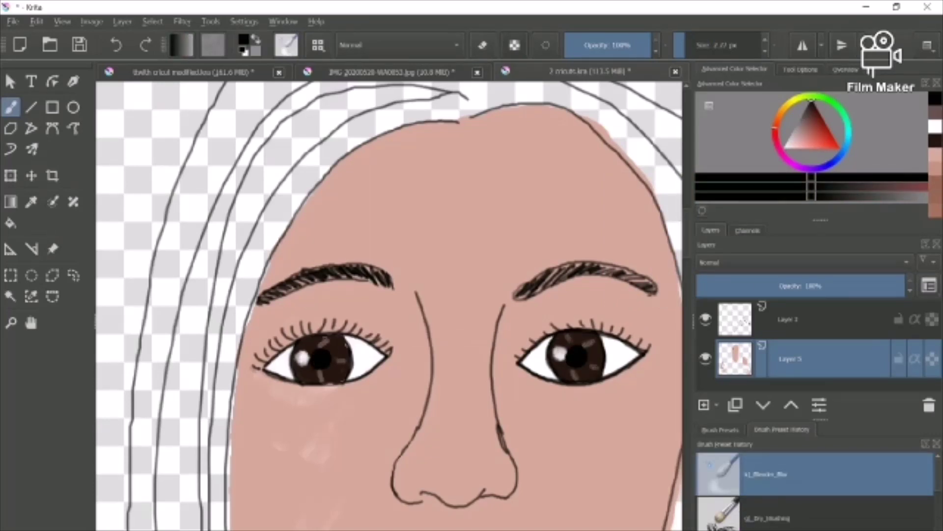
# Erase the pale smudges on the face from the line art layer and return to Layer 5 with the sampled skin tone
pyautogui.scroll(-8, 388, 324)
pyautogui.scroll(8, 389, 339)
pyautogui.moveTo(687, 263); pyautogui.dragTo(687, 253)
pyautogui.click(788, 319)
pyautogui.scroll(-4, 767, 491)
pyautogui.click(766, 493)
pyautogui.press('e')
pyautogui.moveTo(277, 259); pyautogui.dragTo(314, 267)
pyautogui.moveTo(331, 200); pyautogui.dragTo(301, 214)
pyautogui.moveTo(291, 364); pyautogui.dragTo(310, 330)
pyautogui.press('e')
pyautogui.keyDown('ctrl'); pyautogui.click(318, 264); pyautogui.keyUp('ctrl')
pyautogui.click(788, 358)
pyautogui.moveTo(388, 529); pyautogui.dragTo(407, 529)
pyautogui.moveTo(687, 253); pyautogui.dragTo(687, 244)
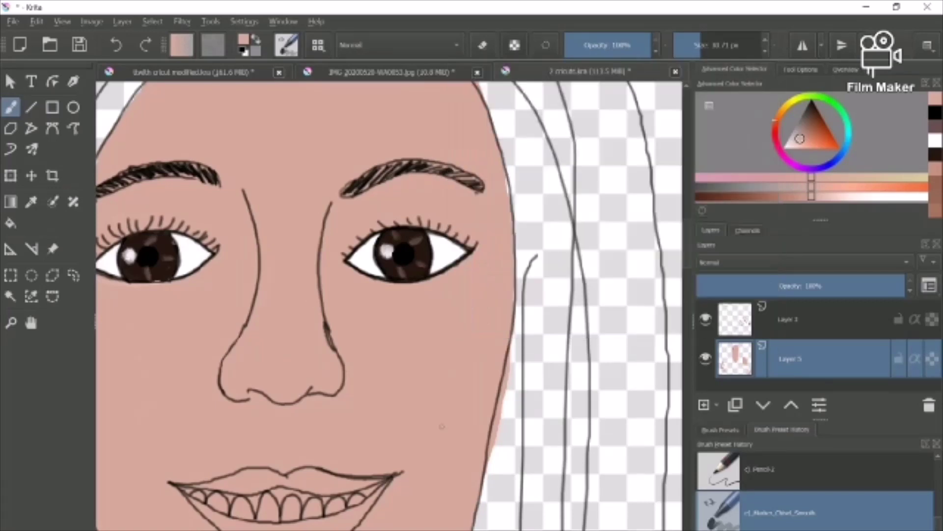
# Try to extend the skin tone along the right edge of the face beside the cheek
pyautogui.moveTo(502, 443); pyautogui.dragTo(537, 421)
pyautogui.moveTo(509, 386); pyautogui.dragTo(537, 421)
pyautogui.hotkey('ctrl', 'z')
pyautogui.hotkey('ctrl', 'z')
# Pick a darker brown skin shade and paint shadow lines down both sides of the nose bridge
pyautogui.click(935, 126)
pyautogui.click(809, 127)
pyautogui.moveTo(333, 203); pyautogui.dragTo(337, 360)
pyautogui.moveTo(230, 184); pyautogui.dragTo(224, 360)
# Paint darker brown shadow strokes beneath both eyes
pyautogui.moveTo(343, 276); pyautogui.dragTo(469, 273)
pyautogui.hscroll(-5, 389, 304)
pyautogui.moveTo(313, 282); pyautogui.dragTo(450, 271)
pyautogui.moveTo(314, 286)
pyautogui.mouseDown()
pyautogui.moveTo(449, 275)
pyautogui.moveTo(442, 282)
pyautogui.mouseUp()
pyautogui.moveTo(595, 294); pyautogui.dragTo(674, 297)
pyautogui.hscroll(3, 389, 304)
pyautogui.moveTo(162, 295); pyautogui.dragTo(265, 300)
# Blend the shadow beneath the eye on the right side of the face into the skin with Blender Blur
pyautogui.scroll(3, 875, 476)
pyautogui.click(876, 477)
pyautogui.moveTo(496, 306)
pyautogui.mouseDown()
pyautogui.moveTo(544, 282)
pyautogui.moveTo(537, 286)
pyautogui.mouseUp()
pyautogui.hotkey('ctrl', 'z')
pyautogui.click(691, 45)
pyautogui.moveTo(415, 280); pyautogui.dragTo(520, 309)
pyautogui.moveTo(436, 290)
pyautogui.mouseDown()
pyautogui.moveTo(499, 298)
pyautogui.moveTo(468, 295)
pyautogui.moveTo(446, 314)
pyautogui.moveTo(534, 281)
pyautogui.mouseUp()
# Blend the shadow beneath the eye on the left side of the face, adjusting the blender size to about 6 px
pyautogui.moveTo(156, 291); pyautogui.dragTo(241, 317)
pyautogui.moveTo(286, 275)
pyautogui.mouseDown()
pyautogui.moveTo(208, 292)
pyautogui.moveTo(283, 276)
pyautogui.moveTo(182, 326)
pyautogui.moveTo(266, 314)
pyautogui.moveTo(181, 320)
pyautogui.moveTo(235, 359)
pyautogui.mouseUp()
pyautogui.click(702, 45)
pyautogui.click(688, 45)
pyautogui.moveTo(235, 326); pyautogui.dragTo(259, 316)
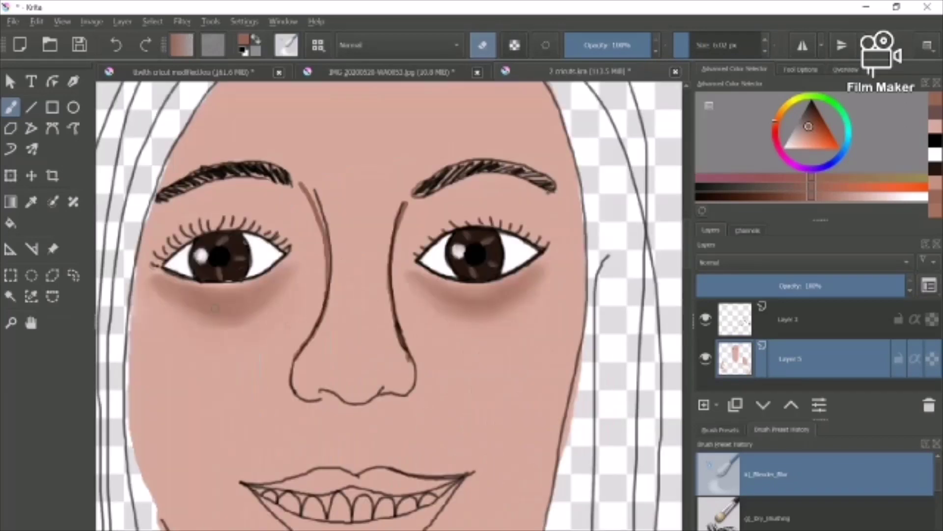
# Paint brown shadow strokes along the upper lids of both eyes
pyautogui.click(690, 45)
pyautogui.scroll(-5, 806, 491)
pyautogui.click(782, 521)
pyautogui.moveTo(418, 254)
pyautogui.mouseDown()
pyautogui.moveTo(535, 237)
pyautogui.moveTo(462, 226)
pyautogui.mouseUp()
pyautogui.moveTo(529, 233); pyautogui.dragTo(546, 244)
pyautogui.moveTo(158, 265)
pyautogui.mouseDown()
pyautogui.moveTo(184, 242)
pyautogui.moveTo(287, 249)
pyautogui.moveTo(226, 225)
pyautogui.mouseUp()
pyautogui.moveTo(415, 250); pyautogui.dragTo(521, 222)
pyautogui.moveTo(256, 226); pyautogui.dragTo(157, 260)
# Blend the upper-lid shadows of both eyes into the skin with the blender brush
pyautogui.press('/')
pyautogui.moveTo(417, 251)
pyautogui.mouseDown()
pyautogui.moveTo(492, 216)
pyautogui.moveTo(548, 241)
pyautogui.mouseUp()
pyautogui.moveTo(273, 236)
pyautogui.mouseDown()
pyautogui.moveTo(187, 223)
pyautogui.moveTo(156, 263)
pyautogui.mouseUp()
pyautogui.hotkey('ctrl', '-')
pyautogui.hotkey('ctrl', '-')
pyautogui.hotkey('ctrl', '-')
pyautogui.hotkey('ctrl', '-')
pyautogui.hotkey('ctrl', '-')
pyautogui.hotkey('ctrl', '+')
pyautogui.hotkey('ctrl', '+')
pyautogui.hotkey('ctrl', '+')
pyautogui.hotkey('ctrl', '+')
pyautogui.hotkey('ctrl', '+')
# Paint brown crease lines from the nostrils toward the cheeks, beside the mouth and across the chin
pyautogui.scroll(-3, 786, 496)
pyautogui.click(786, 499)
pyautogui.click(781, 477)
pyautogui.moveTo(429, 382); pyautogui.dragTo(487, 469)
pyautogui.moveTo(283, 368); pyautogui.dragTo(231, 486)
pyautogui.moveTo(686, 231); pyautogui.dragTo(687, 250)
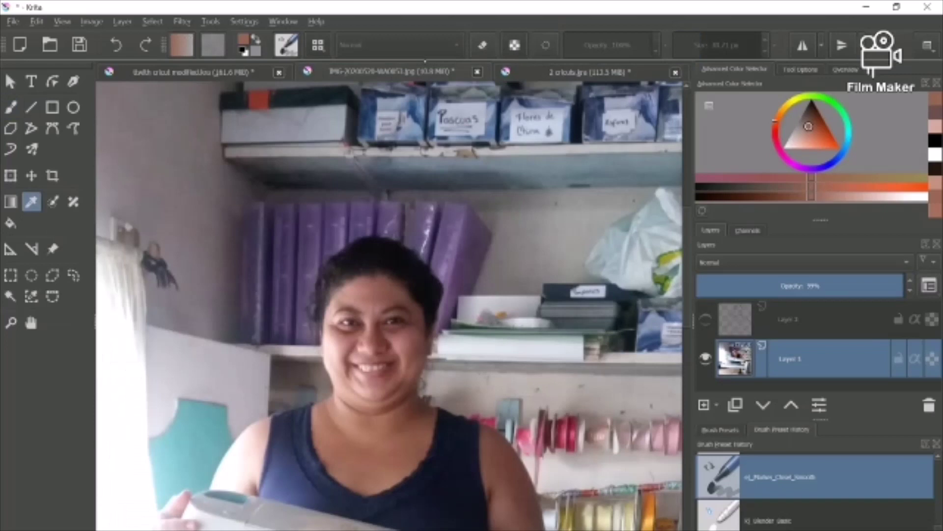
pyautogui.moveTo(481, 322)
pyautogui.mouseDown()
pyautogui.moveTo(469, 364)
pyautogui.moveTo(424, 424)
pyautogui.mouseUp()
pyautogui.moveTo(235, 330); pyautogui.dragTo(275, 415)
pyautogui.moveTo(294, 429); pyautogui.dragTo(412, 431)
# Paint curved brown crease lines across the neck and upper chest from both sides
pyautogui.moveTo(686, 263); pyautogui.dragTo(686, 297)
pyautogui.moveTo(213, 128)
pyautogui.mouseDown()
pyautogui.moveTo(456, 146)
pyautogui.moveTo(382, 203)
pyautogui.mouseUp()
pyautogui.moveTo(289, 306); pyautogui.dragTo(385, 319)
pyautogui.moveTo(214, 280); pyautogui.dragTo(299, 308)
pyautogui.moveTo(216, 387); pyautogui.dragTo(406, 464)
pyautogui.moveTo(505, 368)
pyautogui.mouseDown()
pyautogui.moveTo(426, 424)
pyautogui.moveTo(506, 373)
pyautogui.moveTo(449, 395)
pyautogui.mouseUp()
# Blend the brown neck and chest crease lines into the skin with Blender Blur
pyautogui.scroll(-3, 786, 496)
pyautogui.click(766, 476)
pyautogui.moveTo(382, 203); pyautogui.dragTo(498, 166)
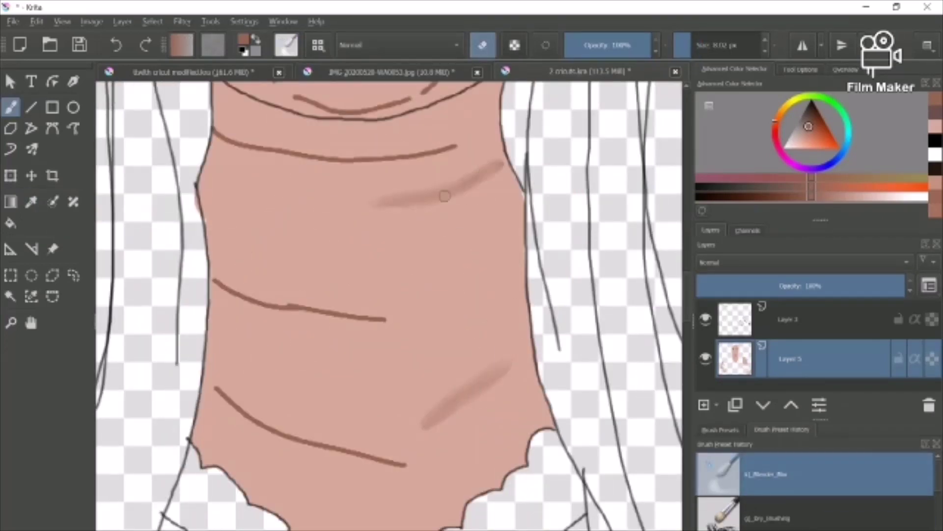
pyautogui.moveTo(215, 281)
pyautogui.mouseDown()
pyautogui.moveTo(295, 307)
pyautogui.moveTo(388, 320)
pyautogui.moveTo(357, 326)
pyautogui.mouseUp()
pyautogui.moveTo(215, 387)
pyautogui.mouseDown()
pyautogui.moveTo(406, 465)
pyautogui.moveTo(374, 465)
pyautogui.mouseUp()
# Enlarge the blender to about 37 px and soften the neck and chest shadows further
pyautogui.hotkey('ctrl', '-')
pyautogui.hotkey('ctrl', '-')
pyautogui.hotkey('ctrl', '-')
pyautogui.hotkey('ctrl', '-')
pyautogui.hotkey('ctrl', '-')
pyautogui.hotkey('ctrl', '-')
pyautogui.hotkey('ctrl', '-')
pyautogui.hotkey('ctrl', '+')
pyautogui.hotkey('ctrl', '+')
pyautogui.hotkey('ctrl', '+')
pyautogui.hotkey('ctrl', '+')
pyautogui.hotkey('ctrl', '+')
pyautogui.hotkey('ctrl', '+')
pyautogui.hotkey('ctrl', '+')
pyautogui.click(701, 45)
pyautogui.moveTo(432, 413); pyautogui.dragTo(501, 374)
pyautogui.moveTo(369, 320); pyautogui.dragTo(259, 303)
pyautogui.moveTo(400, 187); pyautogui.dragTo(486, 175)
pyautogui.moveTo(435, 156); pyautogui.dragTo(236, 147)
pyautogui.moveTo(236, 408); pyautogui.dragTo(413, 469)
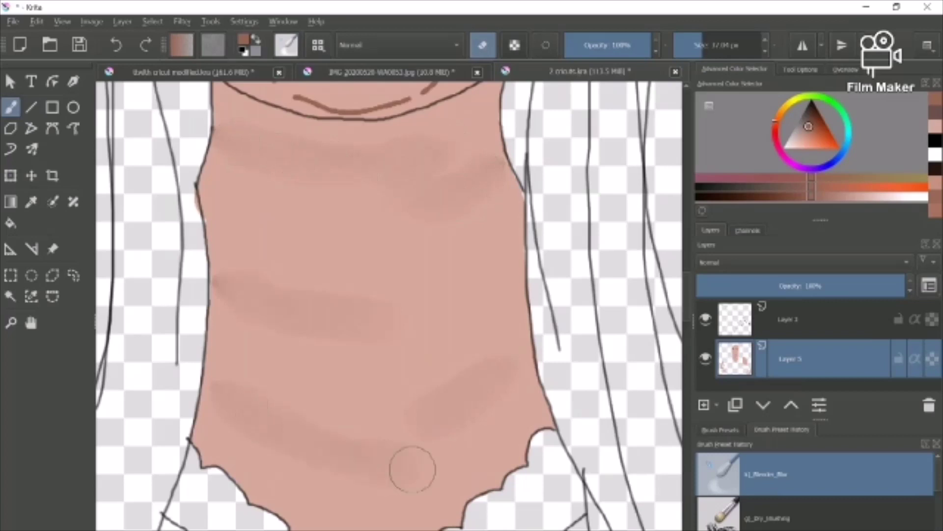
# Blend the crease lines around the mouth and chin into the skin, finishing with the blender at about 7 px
pyautogui.moveTo(686, 297); pyautogui.dragTo(686, 258)
pyautogui.click(689, 44)
pyautogui.moveTo(481, 354); pyautogui.dragTo(430, 449)
pyautogui.moveTo(475, 391); pyautogui.dragTo(434, 446)
pyautogui.click(695, 45)
pyautogui.moveTo(482, 356); pyautogui.dragTo(432, 450)
pyautogui.moveTo(430, 241); pyautogui.dragTo(487, 327)
pyautogui.moveTo(276, 233); pyautogui.dragTo(227, 330)
pyautogui.moveTo(237, 366)
pyautogui.mouseDown()
pyautogui.moveTo(274, 447)
pyautogui.moveTo(406, 468)
pyautogui.mouseUp()
pyautogui.hotkey('ctrl', '-')
pyautogui.press('-')
pyautogui.press('[')
pyautogui.press('[')
pyautogui.press('[')
pyautogui.press('[')
pyautogui.press('[')
pyautogui.press('[')
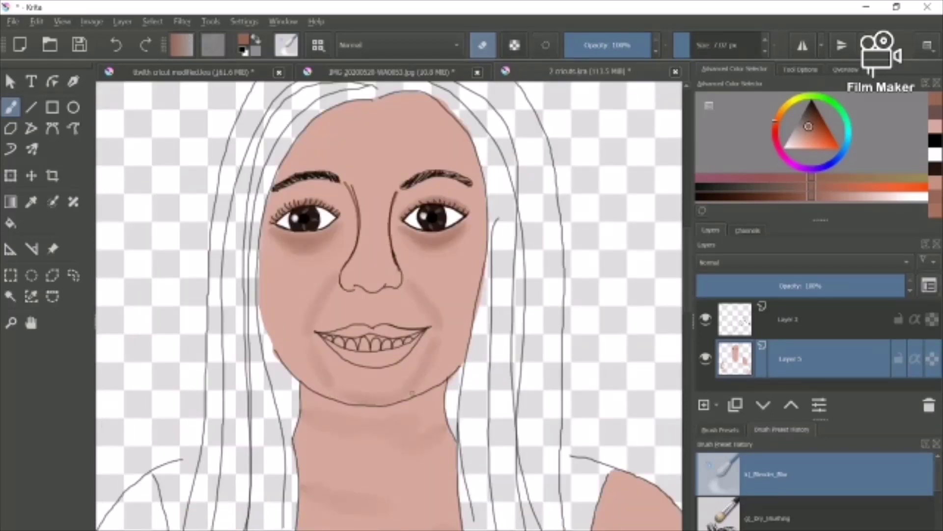
# Erase the black outlines along both sides of the nose bridge on the line-art layer with the Marker Chisel Smooth brush
pyautogui.click(787, 304)
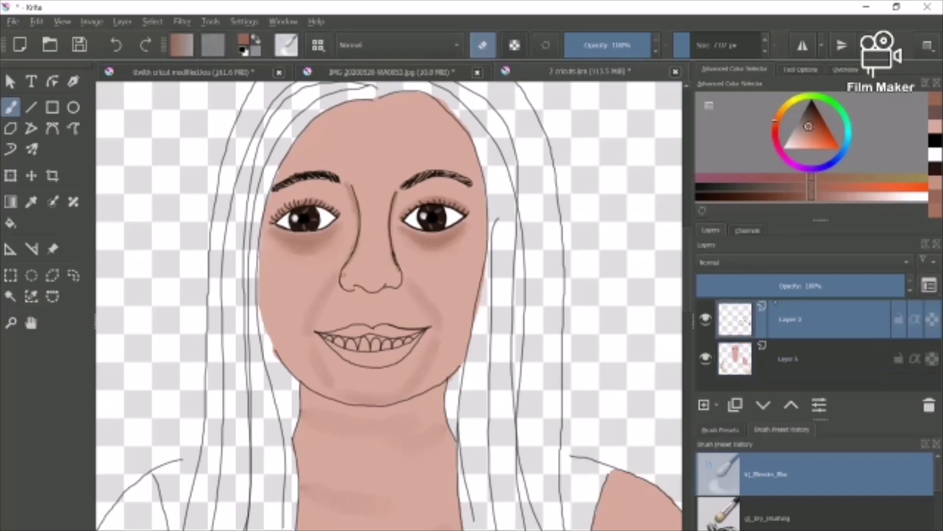
pyautogui.scroll(-3, 796, 512)
pyautogui.click(796, 513)
pyautogui.scroll(-2, 786, 518)
pyautogui.click(773, 524)
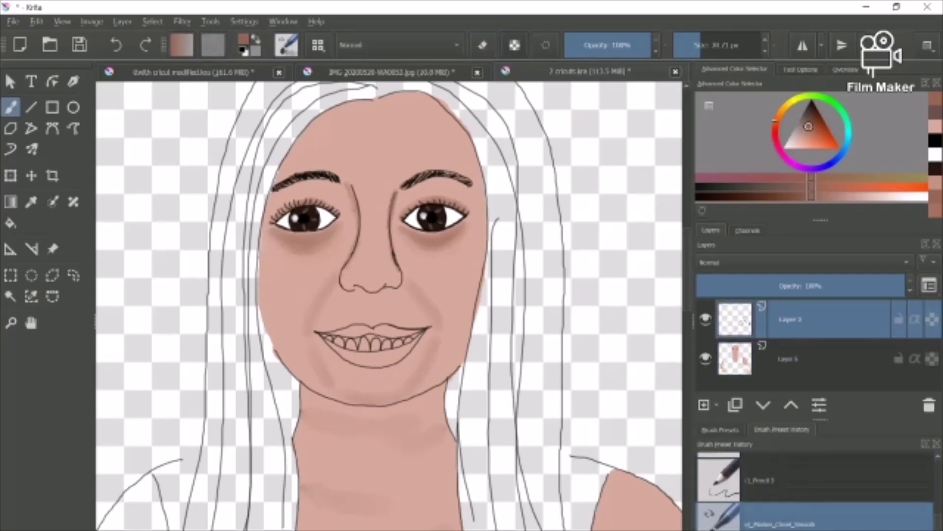
pyautogui.moveTo(665, 115); pyautogui.dragTo(641, 81)
pyautogui.click(487, 42)
pyautogui.hotkey('ctrl', 'z')
pyautogui.moveTo(396, 191); pyautogui.dragTo(393, 251)
pyautogui.moveTo(351, 185)
pyautogui.mouseDown()
pyautogui.moveTo(360, 225)
pyautogui.moveTo(353, 255)
pyautogui.mouseUp()
# Soften the nose-bridge shadows and smile creases on Layer 5 with Blender Blur
pyautogui.click(788, 359)
pyautogui.scroll(3, 781, 483)
pyautogui.click(781, 474)
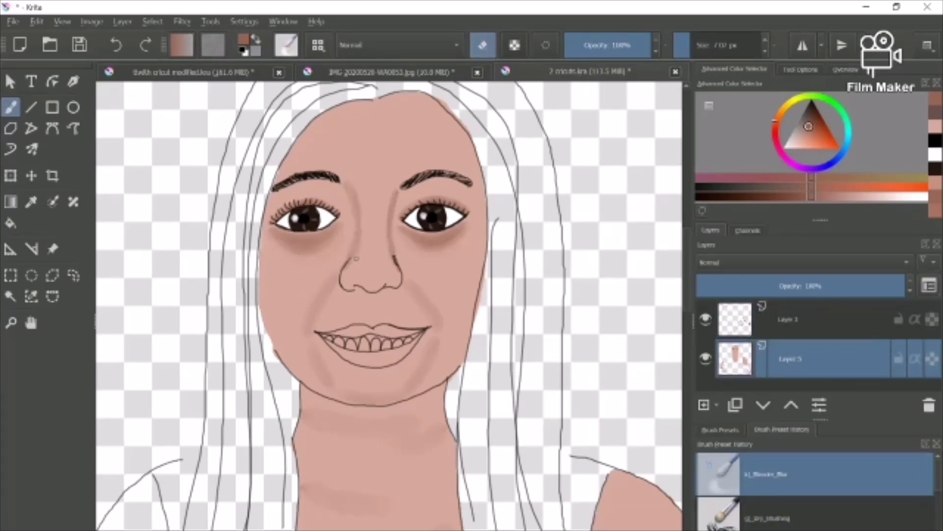
pyautogui.keyDown('shift'); pyautogui.moveTo(435, 285); pyautogui.dragTo(456, 284); pyautogui.keyUp('shift')
pyautogui.keyDown('shift'); pyautogui.moveTo(447, 352); pyautogui.dragTo(428, 352); pyautogui.keyUp('shift')
pyautogui.press('e')
pyautogui.scroll(2, 388, 327)
pyautogui.press('e')
pyautogui.click(687, 45)
pyautogui.click(688, 45)
# Color the upper and lower lips a muted plum pink on Layer 5 with Marker Chisel Smooth
pyautogui.click(792, 500)
pyautogui.press('e')
pyautogui.click(714, 177)
pyautogui.click(386, 336)
pyautogui.press('e')
pyautogui.moveTo(386, 338)
pyautogui.mouseDown()
pyautogui.moveTo(404, 336)
pyautogui.moveTo(361, 335)
pyautogui.mouseUp()
pyautogui.press('e')
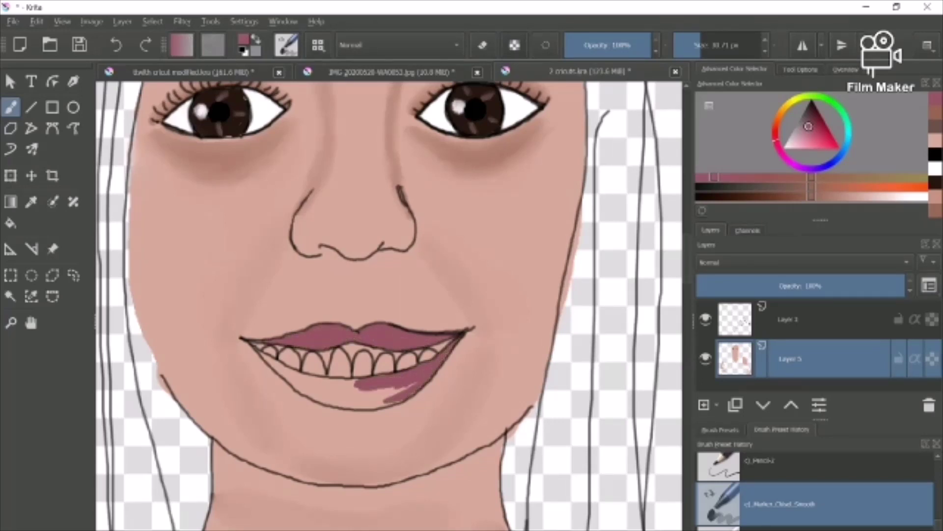
pyautogui.moveTo(345, 388); pyautogui.dragTo(293, 377)
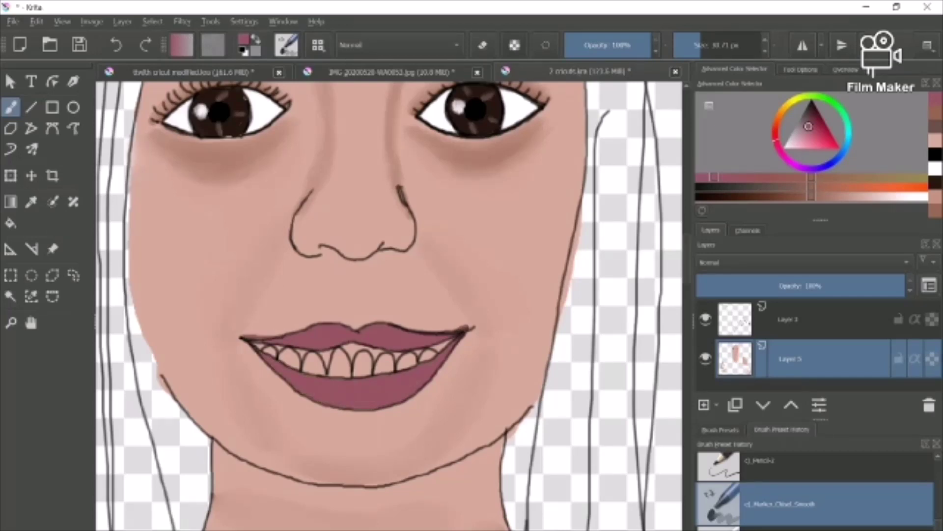
# Paint all the teeth white on Layer 5
pyautogui.click(934, 169)
pyautogui.moveTo(386, 366); pyautogui.dragTo(400, 363)
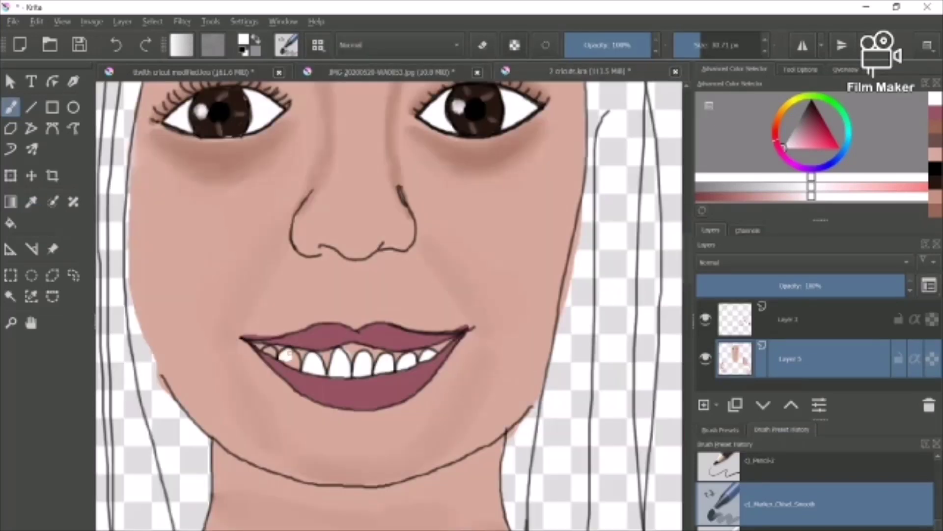
pyautogui.click(808, 126)
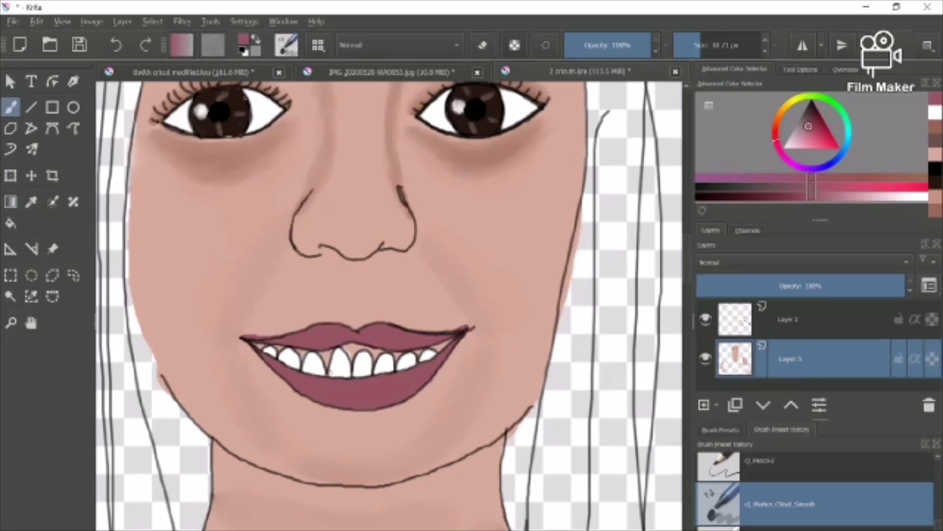
pyautogui.press('x')
pyautogui.scroll(-5, 387, 324)
pyautogui.scroll(3, 387, 325)
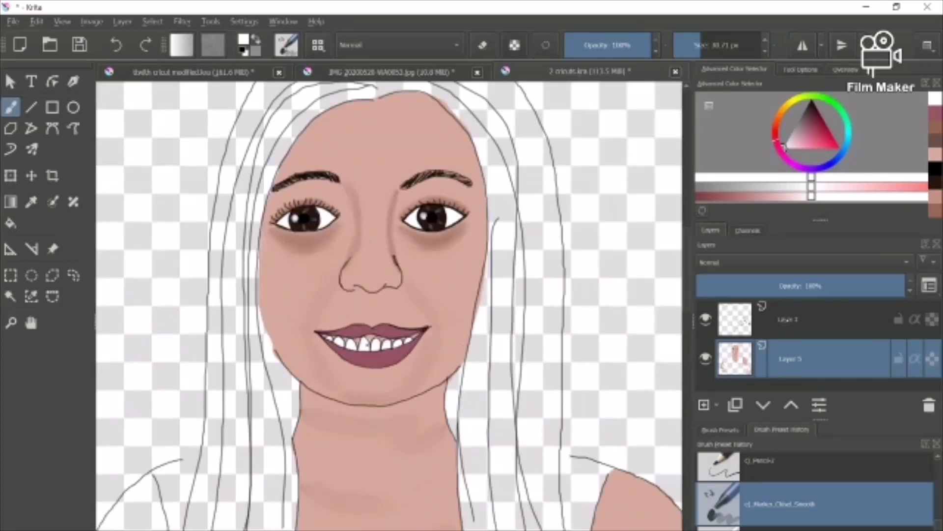
# Try to fill the gap above the front teeth with black on the line-art layer
pyautogui.click(788, 320)
pyautogui.scroll(-2, 389, 315)
pyautogui.scroll(3, 393, 325)
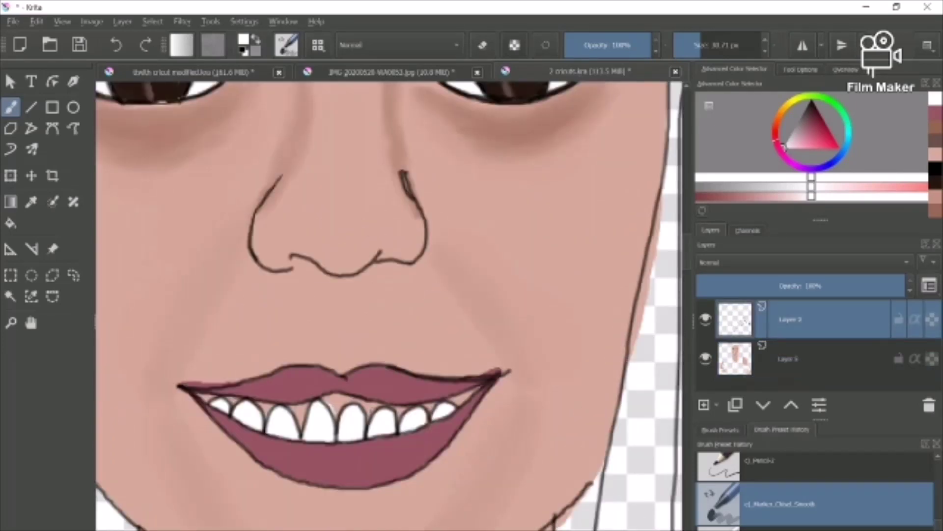
pyautogui.press('x')
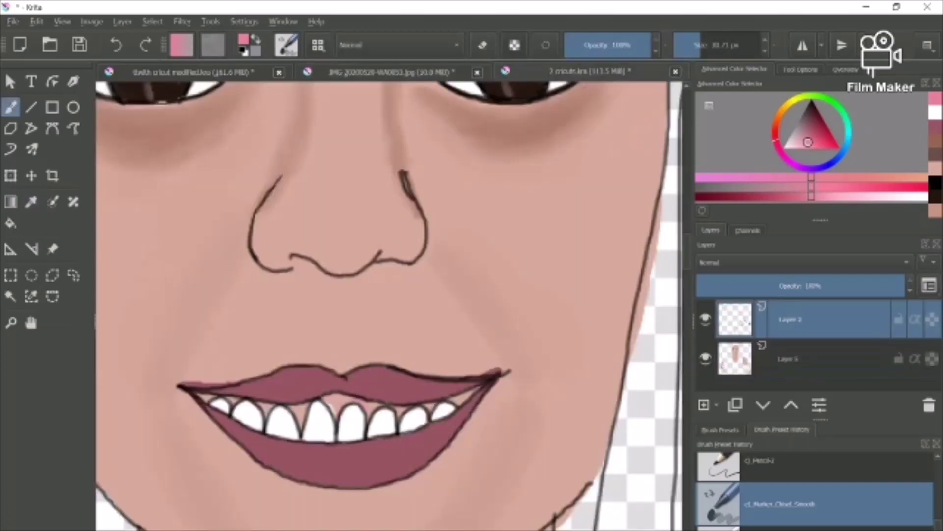
pyautogui.press('d')
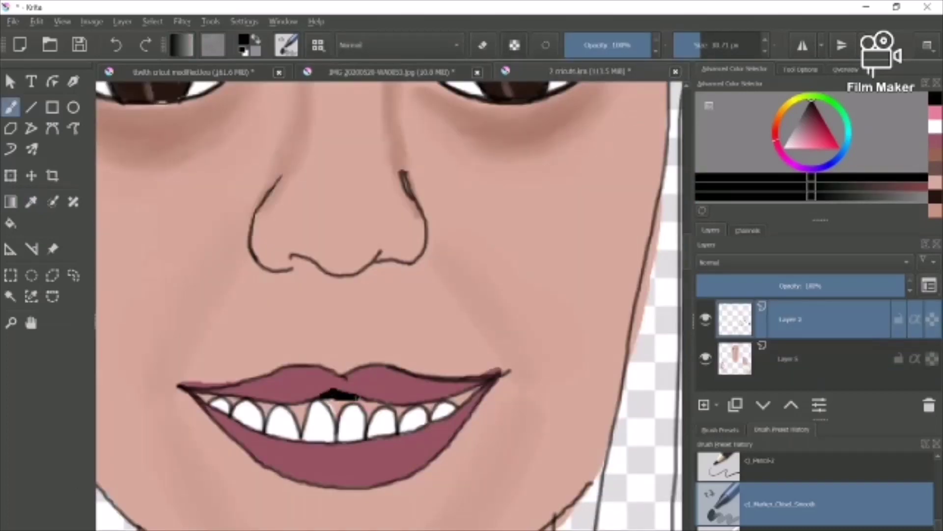
# Paint sampled lip color over the middle of the upper lip's lower edge and erase the stray black on the line-art layer
pyautogui.press('pagedown')
pyautogui.click(935, 113)
pyautogui.keyDown('ctrl'); pyautogui.click(344, 386); pyautogui.keyUp('ctrl')
pyautogui.moveTo(358, 397); pyautogui.dragTo(314, 399)
pyautogui.doubleClick(788, 321)
pyautogui.press('Return')
pyautogui.press('e')
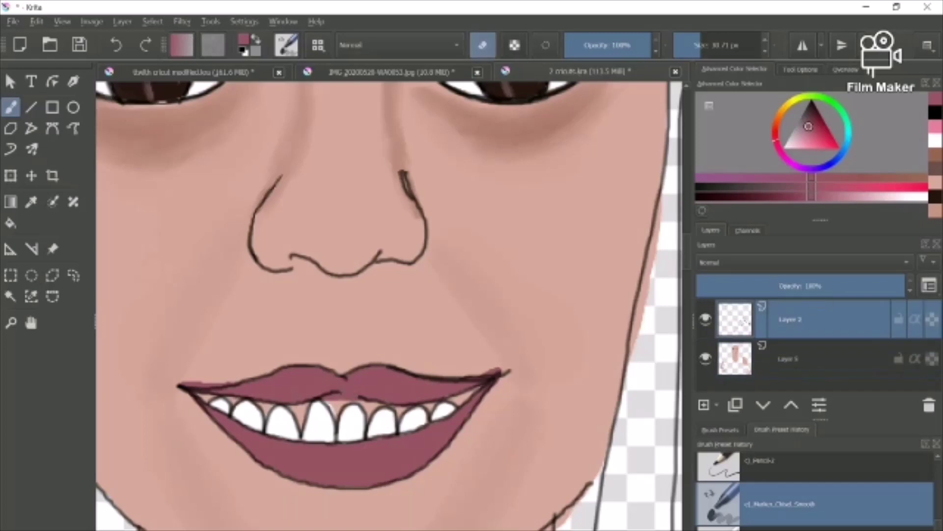
# Try to redraw the upper lip's lower edge in black, and undo the stroke
pyautogui.press('e')
pyautogui.click(935, 113)
pyautogui.moveTo(294, 400); pyautogui.dragTo(382, 400)
pyautogui.hotkey('ctrl', 'z')
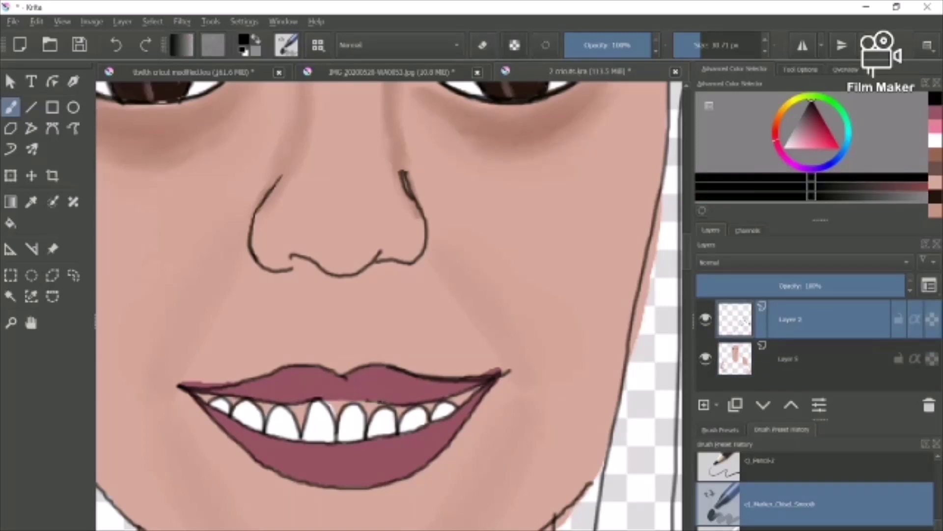
# Redraw the upper lip's lower edge in black with a pencil of about 4 px and paint the gums pink
pyautogui.press('/')
pyautogui.moveTo(698, 46); pyautogui.dragTo(686, 46)
pyautogui.click(685, 45)
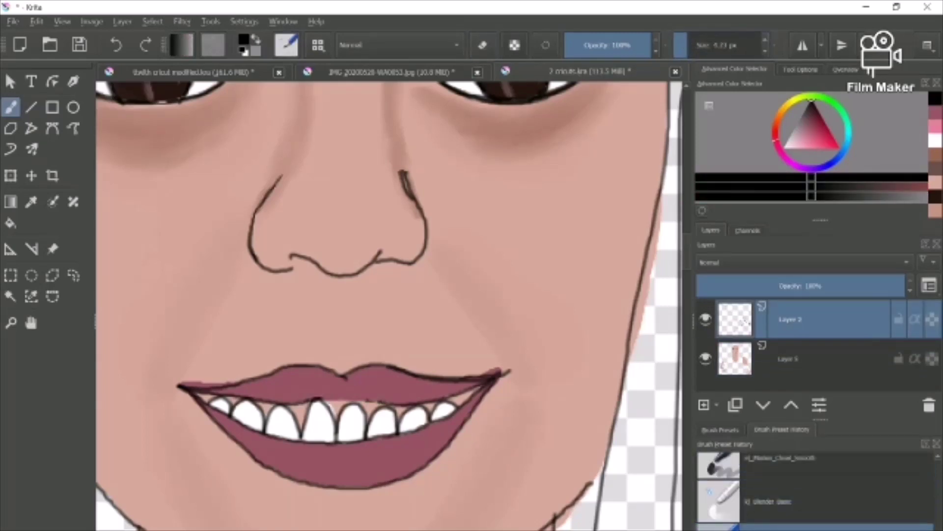
pyautogui.click(936, 122)
pyautogui.moveTo(335, 404); pyautogui.dragTo(345, 406)
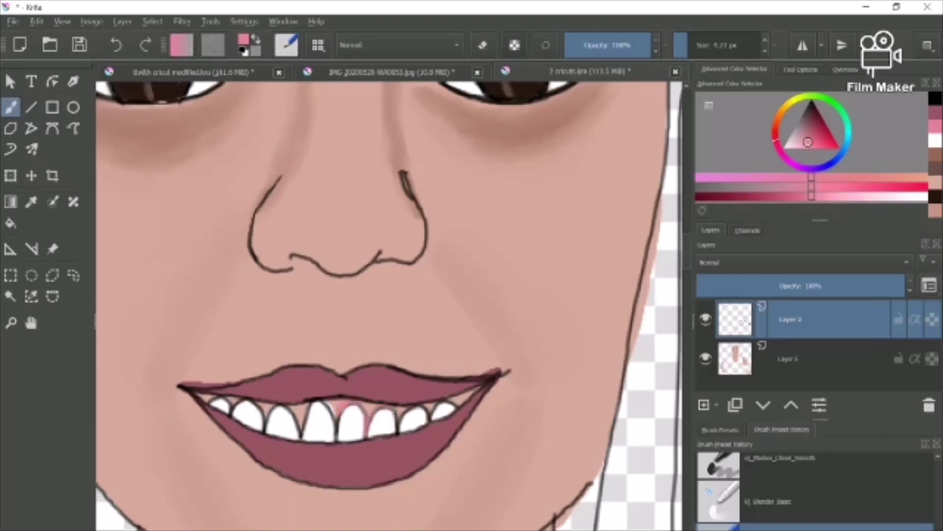
pyautogui.moveTo(458, 402); pyautogui.dragTo(479, 387)
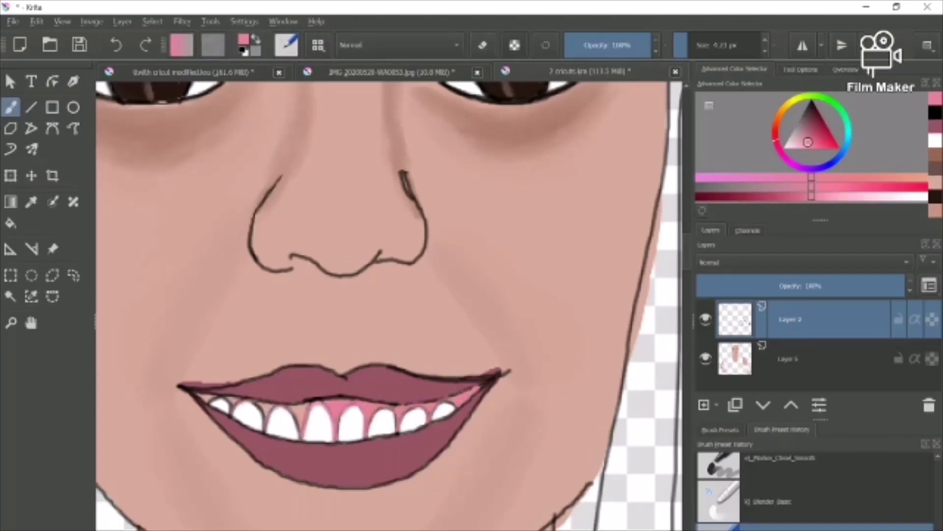
# Retrace the upper lip outline and mouth corners in black, erasing the excess line
pyautogui.click(935, 112)
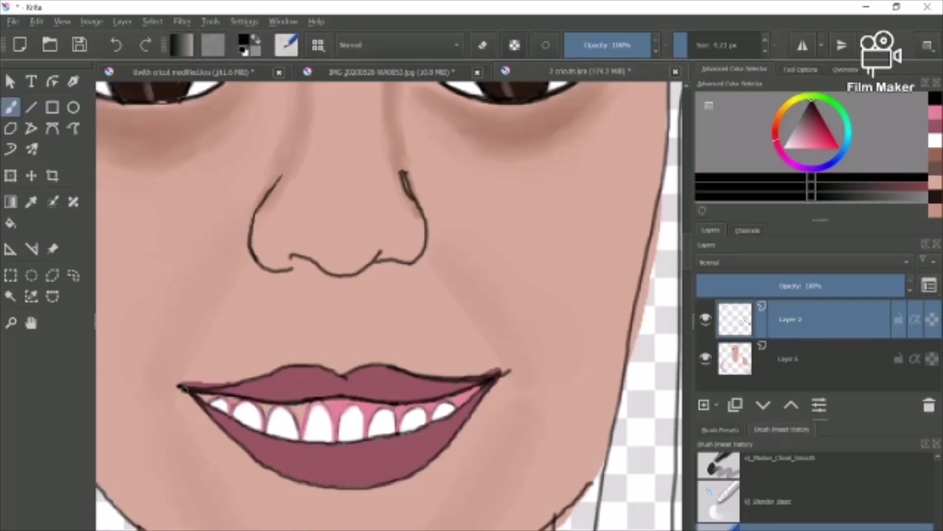
pyautogui.moveTo(179, 386)
pyautogui.mouseDown()
pyautogui.moveTo(278, 368)
pyautogui.moveTo(448, 375)
pyautogui.mouseUp()
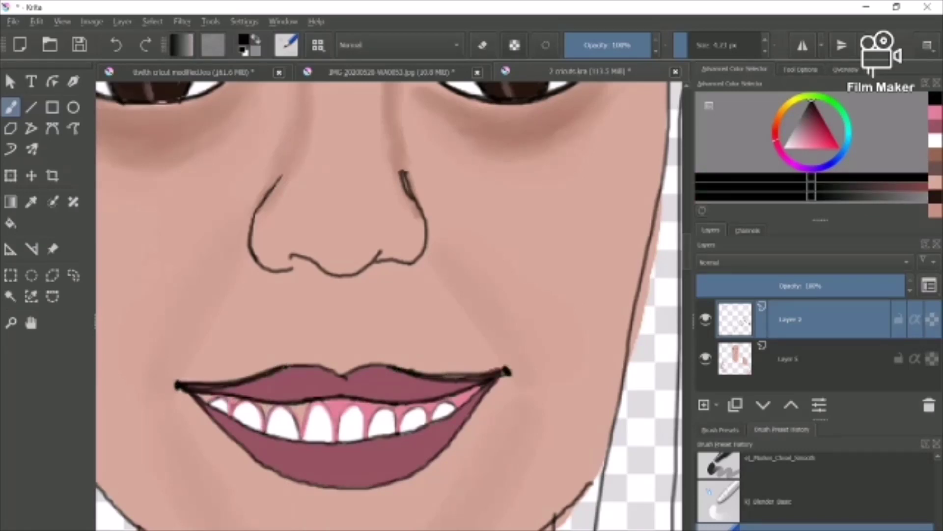
pyautogui.press('e')
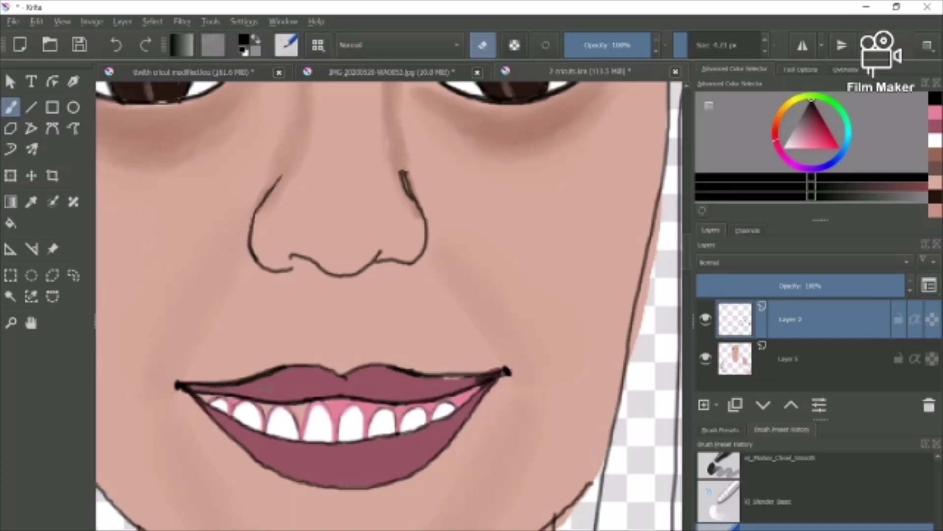
# Fill the small gap in the upper lip with lip color and touch up the pink gums and white teeth on Layer 5
pyautogui.click(789, 358)
pyautogui.click(935, 126)
pyautogui.moveTo(444, 378); pyautogui.dragTo(463, 378)
pyautogui.keyDown('ctrl'); pyautogui.click(336, 407); pyautogui.keyUp('ctrl')
pyautogui.moveTo(303, 422); pyautogui.dragTo(299, 408)
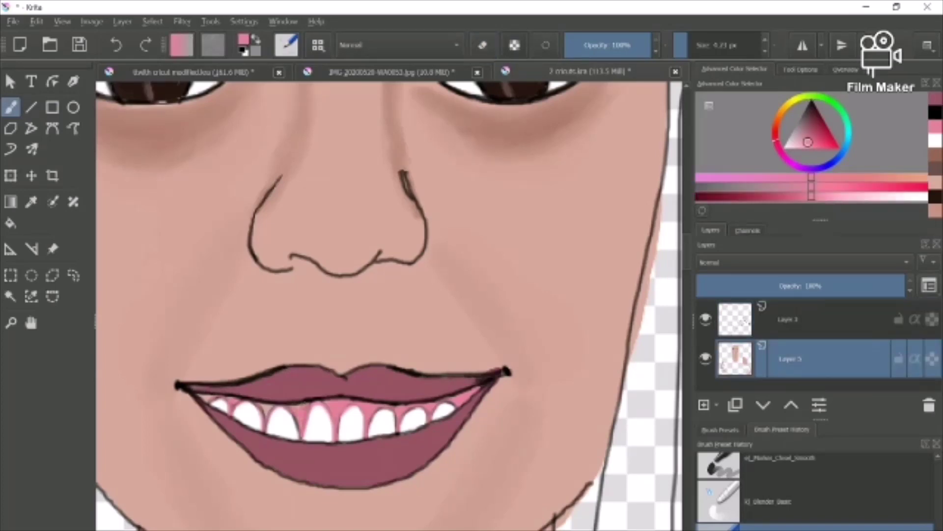
pyautogui.keyDown('ctrl'); pyautogui.click(341, 416); pyautogui.keyUp('ctrl')
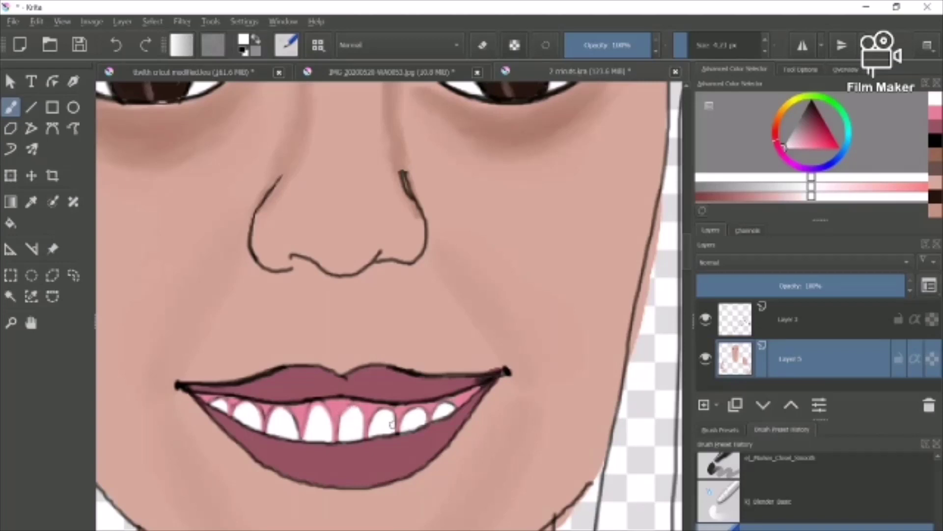
# Try a bristle brush with a white stroke on a new layer above Layer 5, and delete that layer
pyautogui.scroll(-7, 389, 326)
pyautogui.scroll(3, 389, 326)
pyautogui.press('Insert')
pyautogui.click(781, 529)
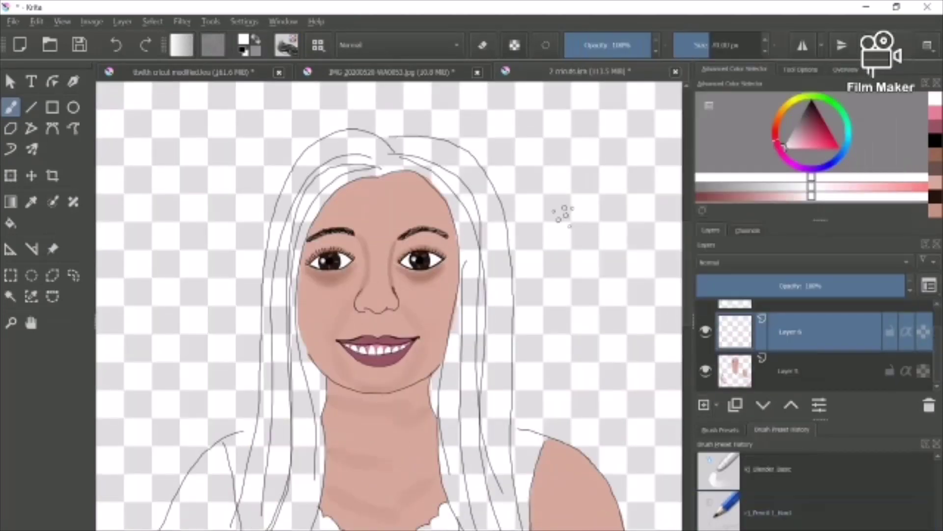
pyautogui.moveTo(563, 224); pyautogui.dragTo(623, 147)
pyautogui.click(928, 405)
# Add a new paint layer above the line-art layer
pyautogui.click(807, 319)
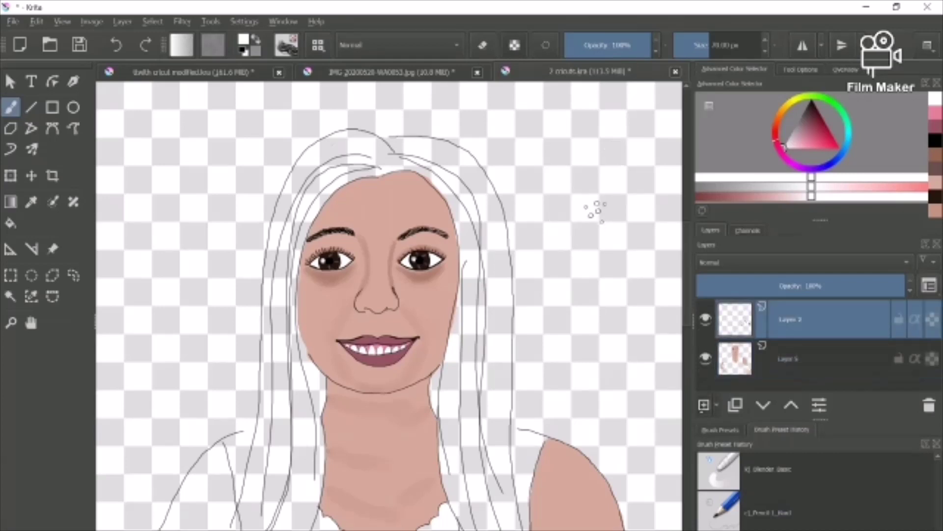
pyautogui.click(703, 405)
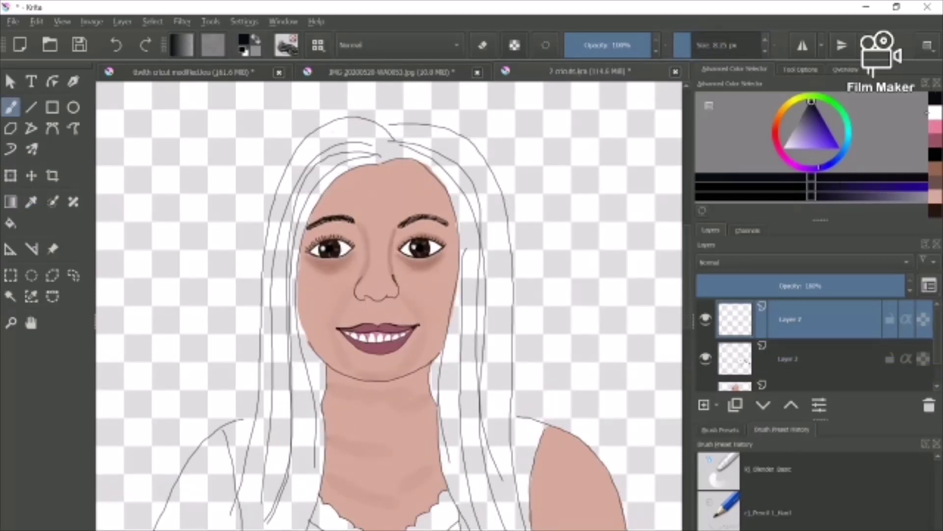
# Set up a muted grey-violet chisel marker brush and move the hair layer below Layer 5
pyautogui.click(908, 197)
pyautogui.scroll(-3, 806, 492)
pyautogui.click(779, 509)
pyautogui.moveTo(344, 148)
pyautogui.mouseDown()
pyautogui.moveTo(291, 222)
pyautogui.moveTo(285, 296)
pyautogui.moveTo(284, 238)
pyautogui.moveTo(275, 412)
pyautogui.mouseUp()
pyautogui.click(718, 45)
pyautogui.moveTo(288, 322); pyautogui.dragTo(279, 472)
pyautogui.click(763, 404)
pyautogui.click(763, 405)
# Fill the hair on the viewer's left side of the face with the grey-violet base color down past the shoulder
pyautogui.moveTo(372, 136)
pyautogui.mouseDown()
pyautogui.moveTo(295, 231)
pyautogui.moveTo(302, 398)
pyautogui.moveTo(316, 447)
pyautogui.moveTo(301, 490)
pyautogui.moveTo(295, 366)
pyautogui.mouseUp()
pyautogui.moveTo(276, 216); pyautogui.dragTo(341, 132)
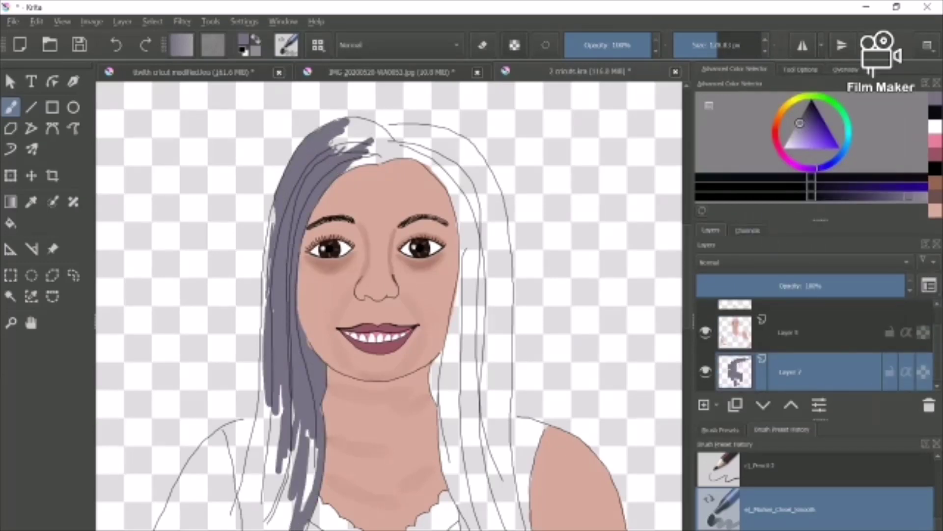
pyautogui.moveTo(267, 405)
pyautogui.mouseDown()
pyautogui.moveTo(248, 528)
pyautogui.moveTo(227, 528)
pyautogui.mouseUp()
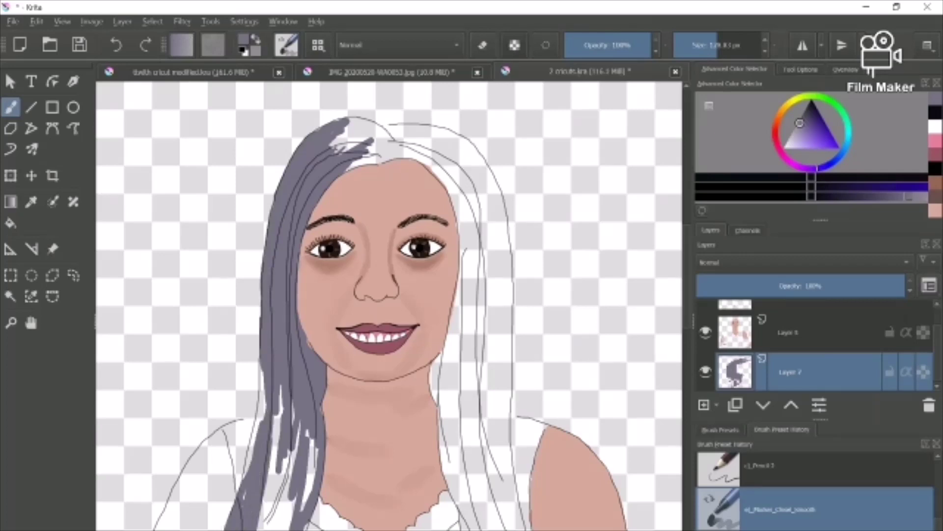
pyautogui.moveTo(279, 388); pyautogui.dragTo(293, 475)
pyautogui.moveTo(310, 440); pyautogui.dragTo(305, 509)
pyautogui.moveTo(291, 463); pyautogui.dragTo(267, 526)
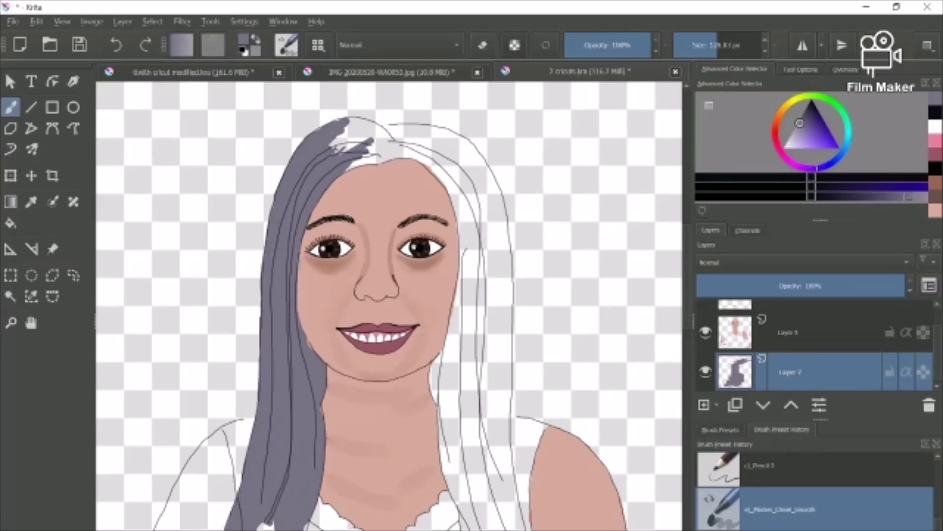
# Paint the grey-violet base over the inner strands beside the neck on the viewer's right and across the crown
pyautogui.scroll(-4, 224, 347)
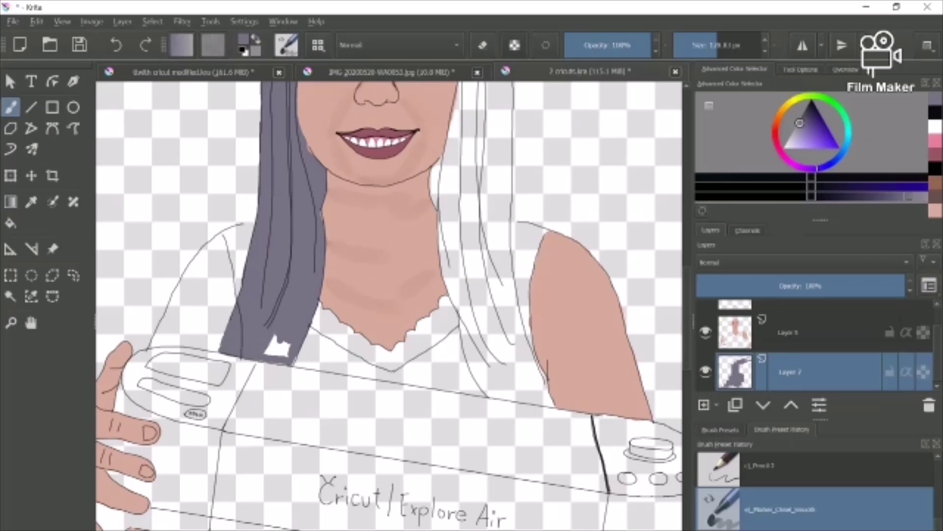
pyautogui.moveTo(465, 285); pyautogui.dragTo(458, 120)
pyautogui.moveTo(450, 177); pyautogui.dragTo(457, 111)
pyautogui.moveTo(435, 162)
pyautogui.mouseDown()
pyautogui.moveTo(439, 266)
pyautogui.moveTo(474, 356)
pyautogui.mouseUp()
pyautogui.moveTo(464, 315)
pyautogui.mouseDown()
pyautogui.moveTo(486, 393)
pyautogui.moveTo(447, 241)
pyautogui.moveTo(440, 167)
pyautogui.mouseUp()
pyautogui.scroll(4, 439, 167)
pyautogui.scroll(2, 462, 275)
pyautogui.moveTo(461, 236)
pyautogui.mouseDown()
pyautogui.moveTo(480, 405)
pyautogui.moveTo(457, 240)
pyautogui.moveTo(389, 204)
pyautogui.moveTo(339, 197)
pyautogui.mouseUp()
pyautogui.moveTo(415, 185); pyautogui.dragTo(460, 223)
# Enlarge the marker brush and fill the rest of the viewer's-right hair with grey-violet down to the machine's upper edge
pyautogui.press(']')
pyautogui.press(']')
pyautogui.press(']')
pyautogui.press(']')
pyautogui.press(']')
pyautogui.press(']')
pyautogui.press(']')
pyautogui.press(']')
pyautogui.press(']')
pyautogui.press(']')
pyautogui.press(']')
pyautogui.press(']')
pyautogui.moveTo(462, 224); pyautogui.dragTo(481, 270)
pyautogui.moveTo(443, 201)
pyautogui.mouseDown()
pyautogui.moveTo(491, 335)
pyautogui.moveTo(496, 521)
pyautogui.moveTo(501, 386)
pyautogui.mouseUp()
pyautogui.moveTo(509, 529); pyautogui.dragTo(504, 278)
pyautogui.moveTo(509, 378); pyautogui.dragTo(491, 223)
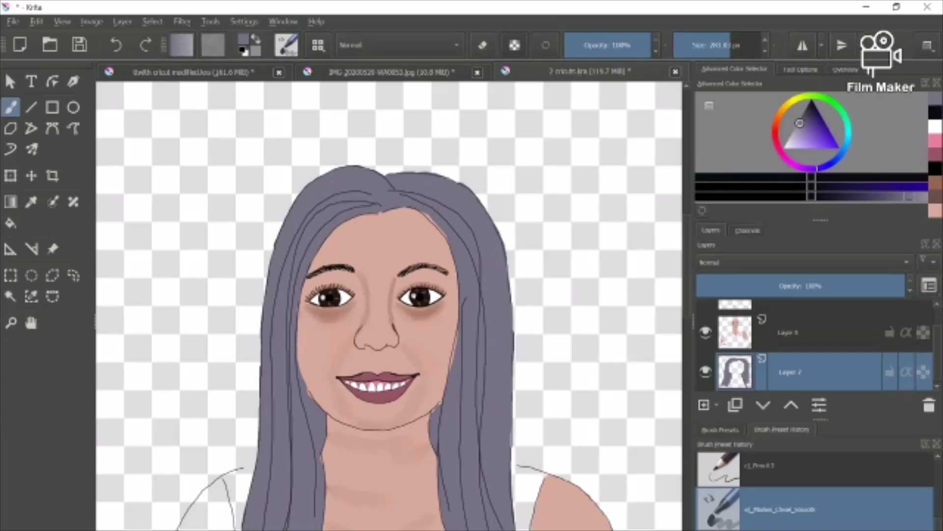
pyautogui.scroll(-4, 389, 304)
pyautogui.moveTo(501, 393)
pyautogui.mouseDown()
pyautogui.moveTo(543, 474)
pyautogui.moveTo(491, 469)
pyautogui.mouseUp()
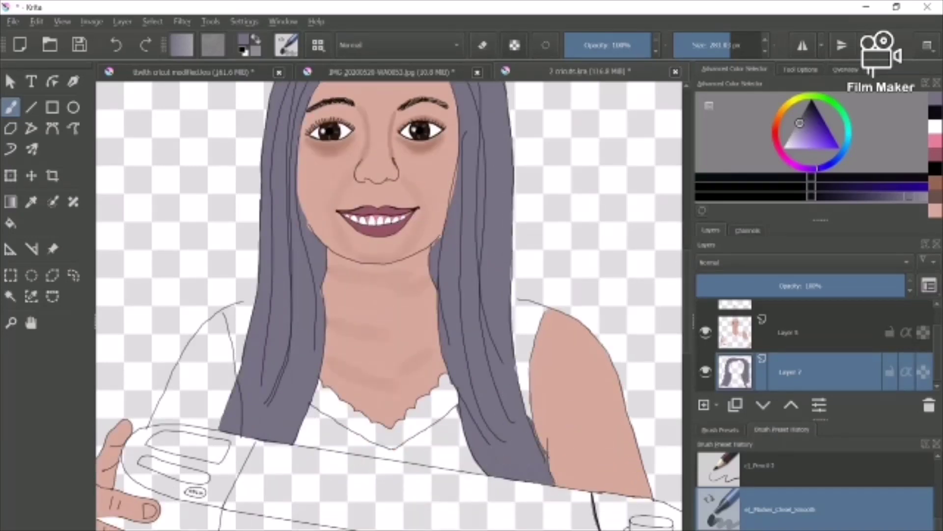
# On a new layer above the hair base, draw long black strands at 8.25 px over the viewer's-left hair from the parting to the tips
pyautogui.press('e')
pyautogui.scroll(4, 388, 304)
pyautogui.scroll(-2, 388, 304)
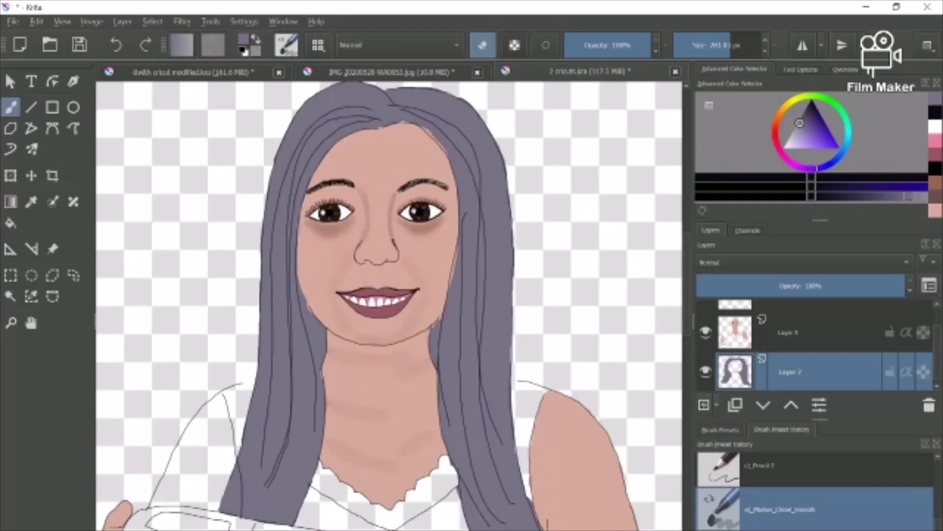
pyautogui.press('/')
pyautogui.moveTo(309, 166); pyautogui.dragTo(253, 495)
pyautogui.moveTo(383, 103)
pyautogui.mouseDown()
pyautogui.moveTo(245, 509)
pyautogui.moveTo(232, 506)
pyautogui.mouseUp()
pyautogui.moveTo(378, 122); pyautogui.dragTo(289, 238)
pyautogui.moveTo(289, 290); pyautogui.dragTo(280, 515)
pyautogui.moveTo(362, 125); pyautogui.dragTo(284, 512)
pyautogui.moveTo(308, 312); pyautogui.dragTo(290, 513)
pyautogui.moveTo(318, 324); pyautogui.dragTo(285, 518)
pyautogui.moveTo(294, 273); pyautogui.dragTo(274, 518)
pyautogui.moveTo(379, 107)
pyautogui.mouseDown()
pyautogui.moveTo(294, 176)
pyautogui.moveTo(241, 515)
pyautogui.mouseUp()
pyautogui.moveTo(366, 113); pyautogui.dragTo(263, 521)
pyautogui.moveTo(303, 337); pyautogui.dragTo(268, 523)
pyautogui.moveTo(293, 342); pyautogui.dragTo(253, 518)
pyautogui.moveTo(377, 98); pyautogui.dragTo(270, 282)
pyautogui.moveTo(272, 280); pyautogui.dragTo(224, 509)
pyautogui.moveTo(375, 88); pyautogui.dragTo(229, 508)
pyautogui.moveTo(273, 305); pyautogui.dragTo(226, 511)
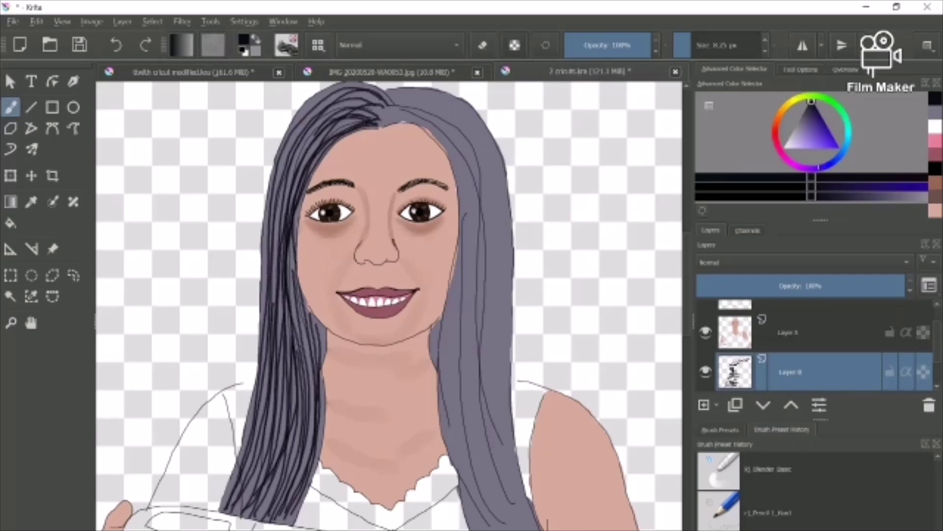
# Thicken the viewer's-left hair with more black strands along the crown, the outer edge and the lower ends
pyautogui.moveTo(300, 215); pyautogui.dragTo(292, 315)
pyautogui.scroll(3, 390, 305)
pyautogui.moveTo(387, 217); pyautogui.dragTo(279, 281)
pyautogui.moveTo(387, 210); pyautogui.dragTo(270, 328)
pyautogui.moveTo(361, 196); pyautogui.dragTo(256, 511)
pyautogui.moveTo(379, 213); pyautogui.dragTo(272, 354)
pyautogui.moveTo(315, 246); pyautogui.dragTo(267, 433)
pyautogui.moveTo(376, 206)
pyautogui.mouseDown()
pyautogui.moveTo(273, 372)
pyautogui.moveTo(259, 528)
pyautogui.mouseUp()
pyautogui.scroll(-4, 389, 304)
pyautogui.moveTo(286, 278); pyautogui.dragTo(265, 470)
pyautogui.moveTo(283, 238); pyautogui.dragTo(248, 471)
pyautogui.moveTo(276, 282); pyautogui.dragTo(239, 463)
pyautogui.moveTo(274, 294); pyautogui.dragTo(236, 451)
pyautogui.moveTo(262, 317); pyautogui.dragTo(220, 463)
pyautogui.moveTo(255, 398); pyautogui.dragTo(233, 472)
pyautogui.moveTo(297, 223); pyautogui.dragTo(284, 478)
pyautogui.moveTo(302, 241); pyautogui.dragTo(280, 480)
pyautogui.moveTo(322, 328); pyautogui.dragTo(287, 471)
# Draw long black strands over the viewer's-right hair from the parting down to the tips
pyautogui.scroll(2, 374, 305)
pyautogui.scroll(-1, 373, 304)
pyautogui.moveTo(434, 126); pyautogui.dragTo(497, 528)
pyautogui.moveTo(449, 145); pyautogui.dragTo(481, 529)
pyautogui.moveTo(469, 202); pyautogui.dragTo(485, 528)
pyautogui.moveTo(380, 117)
pyautogui.mouseDown()
pyautogui.moveTo(501, 528)
pyautogui.moveTo(481, 419)
pyautogui.mouseUp()
pyautogui.moveTo(386, 105)
pyautogui.mouseDown()
pyautogui.moveTo(493, 244)
pyautogui.moveTo(513, 528)
pyautogui.mouseUp()
pyautogui.moveTo(395, 102)
pyautogui.mouseDown()
pyautogui.moveTo(516, 528)
pyautogui.moveTo(535, 529)
pyautogui.mouseUp()
pyautogui.moveTo(461, 110); pyautogui.dragTo(522, 528)
pyautogui.moveTo(452, 128); pyautogui.dragTo(527, 528)
pyautogui.moveTo(383, 102); pyautogui.dragTo(535, 528)
pyautogui.moveTo(474, 119); pyautogui.dragTo(539, 528)
pyautogui.moveTo(457, 132); pyautogui.dragTo(506, 528)
pyautogui.moveTo(419, 100); pyautogui.dragTo(509, 520)
pyautogui.moveTo(459, 136); pyautogui.dragTo(498, 526)
pyautogui.moveTo(452, 153); pyautogui.dragTo(477, 529)
pyautogui.moveTo(438, 317); pyautogui.dragTo(475, 528)
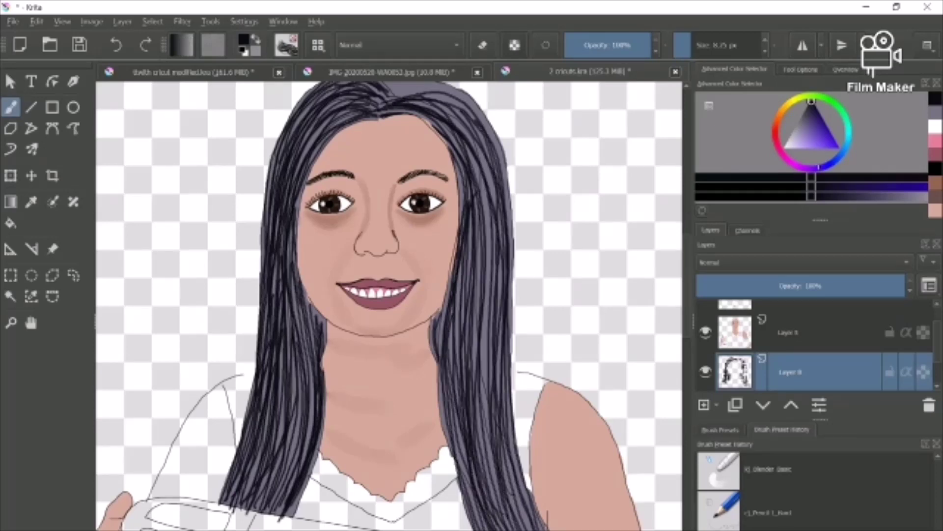
# Add black strands along the outer edge and lower ends of the hair to soften its silhouette
pyautogui.scroll(-2, 390, 411)
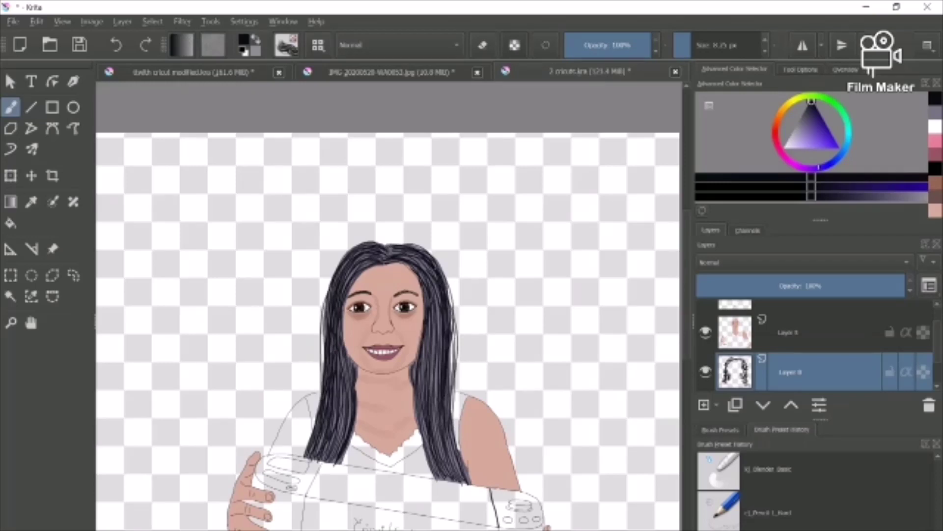
pyautogui.moveTo(423, 269)
pyautogui.mouseDown()
pyautogui.moveTo(435, 286)
pyautogui.moveTo(449, 488)
pyautogui.mouseUp()
pyautogui.moveTo(435, 342); pyautogui.dragTo(447, 473)
pyautogui.moveTo(432, 299); pyautogui.dragTo(437, 438)
pyautogui.moveTo(449, 335); pyautogui.dragTo(453, 401)
pyautogui.moveTo(449, 319); pyautogui.dragTo(456, 439)
pyautogui.moveTo(351, 382); pyautogui.dragTo(334, 459)
pyautogui.moveTo(339, 277); pyautogui.dragTo(332, 317)
# Fill the lighter gaps near the parting, hairline and inner edge of the viewer's-right hair with black strands
pyautogui.press('+')
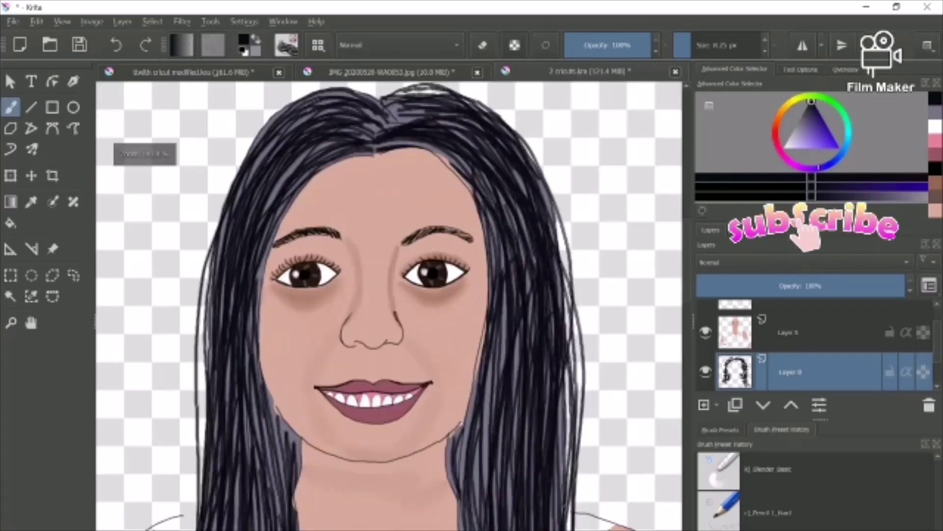
pyautogui.moveTo(379, 123); pyautogui.dragTo(448, 105)
pyautogui.moveTo(440, 147); pyautogui.dragTo(493, 191)
pyautogui.moveTo(395, 142); pyautogui.dragTo(488, 219)
pyautogui.moveTo(487, 218); pyautogui.dragTo(506, 360)
pyautogui.moveTo(553, 259); pyautogui.dragTo(563, 406)
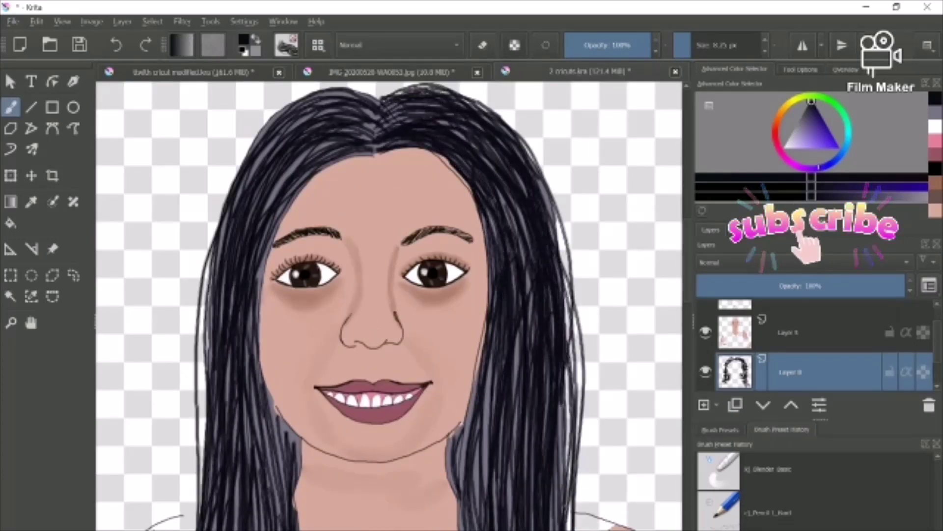
pyautogui.moveTo(537, 174); pyautogui.dragTo(578, 498)
pyautogui.moveTo(496, 337); pyautogui.dragTo(484, 525)
pyautogui.moveTo(475, 393); pyautogui.dragTo(470, 525)
pyautogui.moveTo(486, 349); pyautogui.dragTo(461, 528)
# Darken the viewer's-left hair with dense black strands from the crown and outer edge down to the ends
pyautogui.moveTo(345, 137); pyautogui.dragTo(258, 233)
pyautogui.moveTo(371, 129); pyautogui.dragTo(275, 162)
pyautogui.moveTo(275, 128); pyautogui.dragTo(216, 275)
pyautogui.moveTo(216, 275); pyautogui.dragTo(207, 383)
pyautogui.moveTo(297, 179); pyautogui.dragTo(256, 300)
pyautogui.moveTo(240, 435); pyautogui.dragTo(233, 529)
pyautogui.moveTo(686, 260); pyautogui.dragTo(687, 295)
pyautogui.moveTo(265, 328); pyautogui.dragTo(241, 460)
pyautogui.moveTo(262, 284); pyautogui.dragTo(225, 496)
pyautogui.moveTo(217, 368)
pyautogui.mouseDown()
pyautogui.moveTo(190, 484)
pyautogui.moveTo(163, 498)
pyautogui.mouseUp()
pyautogui.moveTo(239, 391); pyautogui.dragTo(197, 505)
pyautogui.moveTo(294, 393); pyautogui.dragTo(249, 518)
# Add the last black strands beside the neck and along the outer tips of the viewer's-right hair
pyautogui.moveTo(461, 296); pyautogui.dragTo(488, 429)
pyautogui.moveTo(564, 368); pyautogui.dragTo(580, 447)
pyautogui.moveTo(577, 442); pyautogui.dragTo(606, 529)
pyautogui.moveTo(555, 287); pyautogui.dragTo(550, 358)
pyautogui.moveTo(687, 295); pyautogui.dragTo(687, 256)
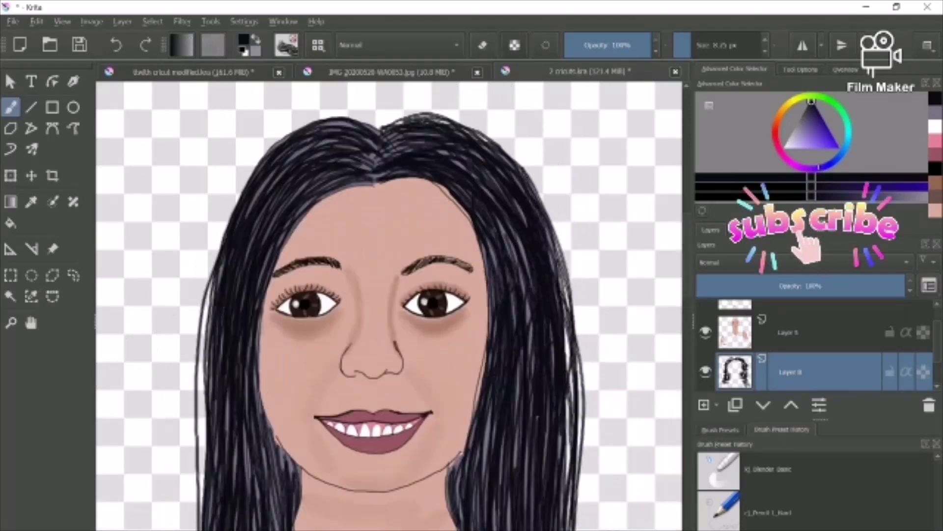
# Whiten the teeth on the line-art layer with white and the Pencil-1 Hard brush
pyautogui.click(790, 306)
pyautogui.scroll(2, 390, 489)
pyautogui.click(935, 126)
pyautogui.click(767, 512)
pyautogui.moveTo(356, 366); pyautogui.dragTo(432, 359)
pyautogui.moveTo(337, 362)
pyautogui.mouseDown()
pyautogui.moveTo(348, 363)
pyautogui.moveTo(306, 376)
pyautogui.mouseUp()
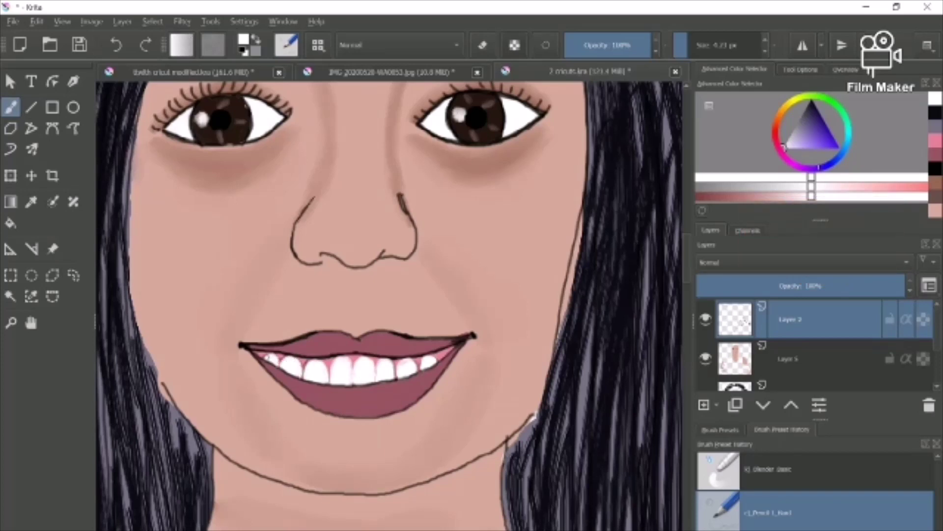
# Fill in and thicken both eyebrows with black at 8.25 px on Layer 5
pyautogui.scroll(-6, 389, 326)
pyautogui.press('+')
pyautogui.press('+')
pyautogui.press('+')
pyautogui.press('+')
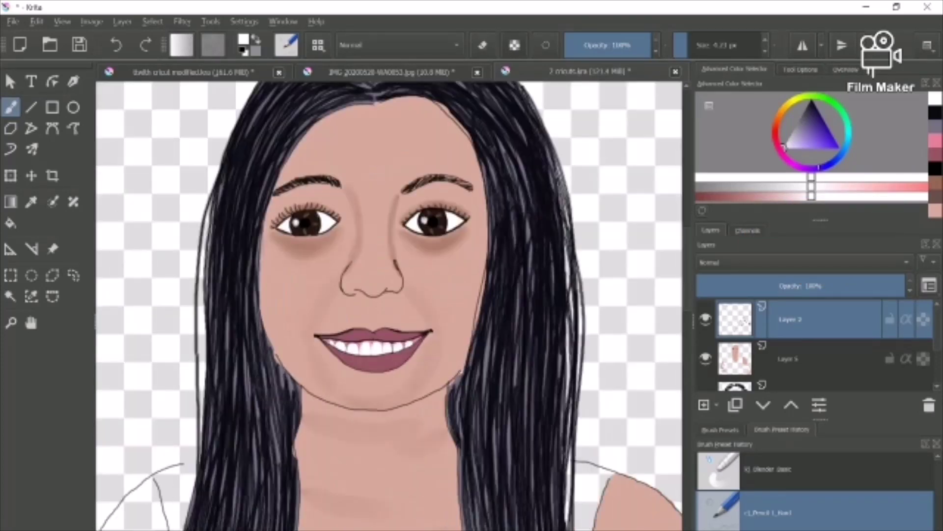
pyautogui.click(789, 359)
pyautogui.click(767, 530)
pyautogui.press('x')
pyautogui.press('+')
pyautogui.press('+')
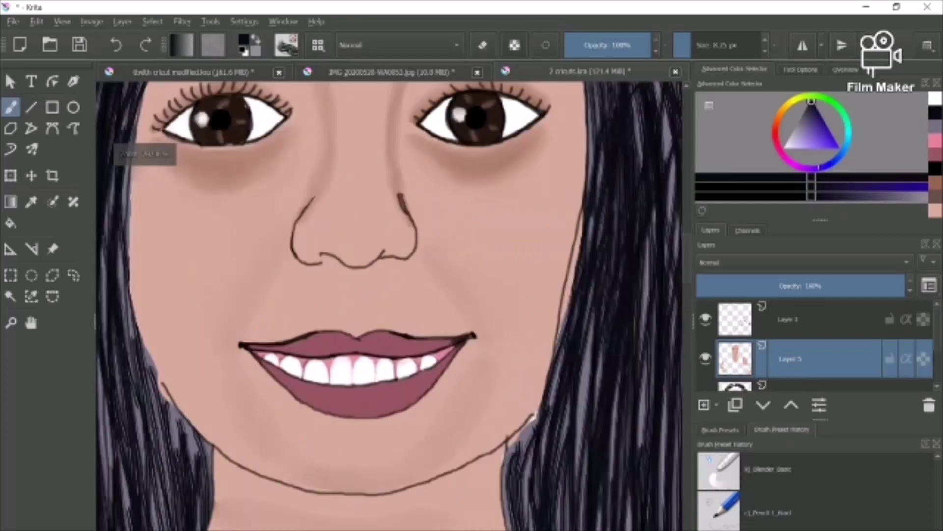
pyautogui.moveTo(474, 273); pyautogui.dragTo(558, 298)
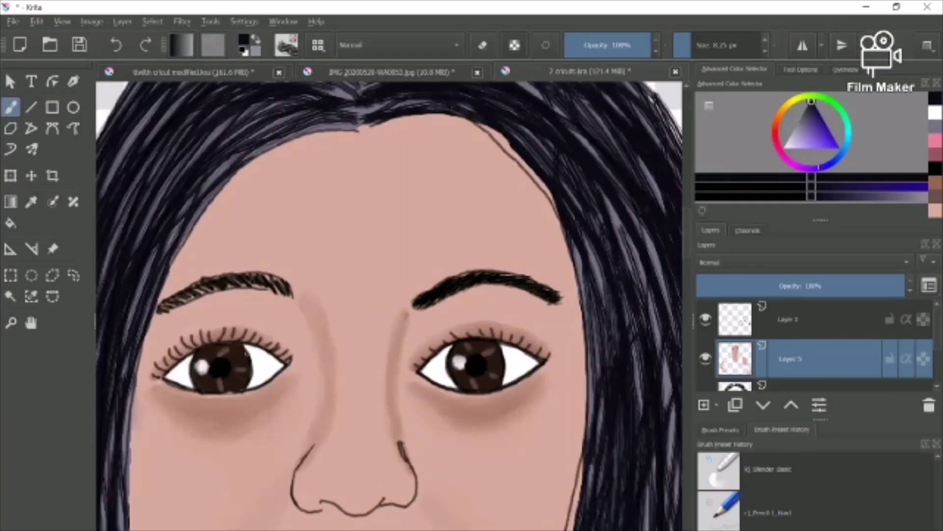
pyautogui.moveTo(158, 310); pyautogui.dragTo(204, 289)
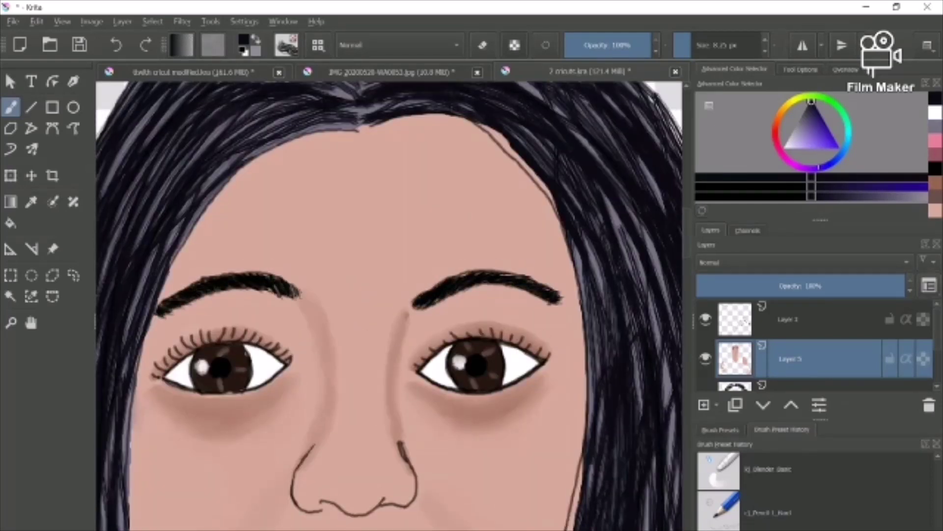
pyautogui.press('-')
pyautogui.press('-')
pyautogui.press('-')
pyautogui.press('-')
pyautogui.press('-')
pyautogui.scroll(-5, 389, 305)
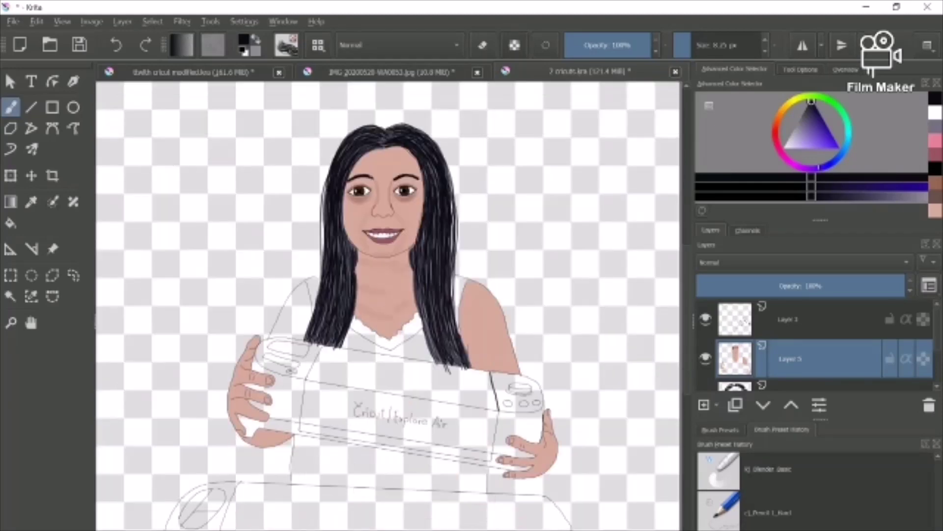
# Sample the skin tone from the viewer's-right upper arm and start filling the bare viewer's-left upper arm with a pencil preset
pyautogui.click(31, 202)
pyautogui.click(486, 304)
pyautogui.click(10, 107)
pyautogui.click(768, 512)
pyautogui.scroll(-5, 768, 501)
pyautogui.click(768, 528)
pyautogui.moveTo(294, 290); pyautogui.dragTo(287, 305)
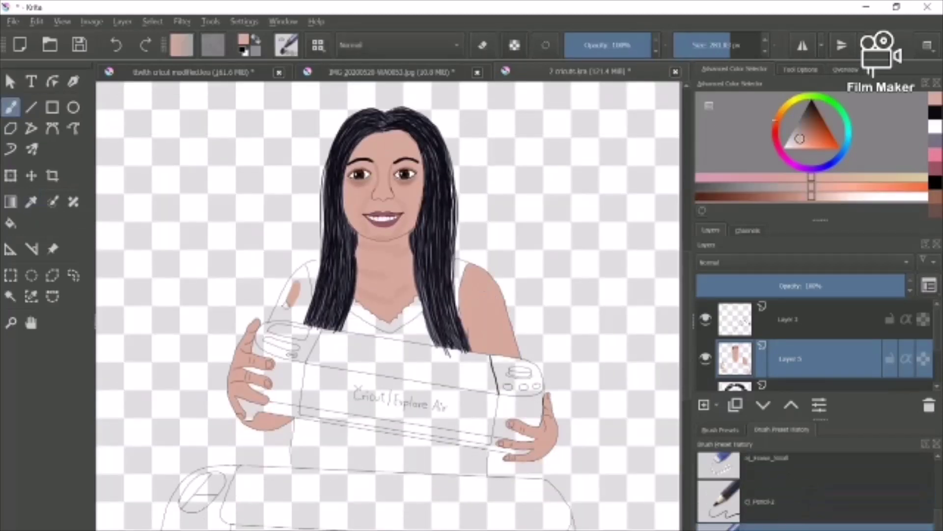
# Fill the rest of the viewer's-left upper arm with the skin tone up to its outline, using a smaller brush near the edges
pyautogui.scroll(3, 268, 327)
pyautogui.moveTo(308, 270)
pyautogui.mouseDown()
pyautogui.moveTo(365, 170)
pyautogui.moveTo(376, 258)
pyautogui.mouseUp()
pyautogui.hotkey('ctrl', 'z')
pyautogui.moveTo(346, 232)
pyautogui.mouseDown()
pyautogui.moveTo(331, 263)
pyautogui.moveTo(306, 268)
pyautogui.moveTo(368, 217)
pyautogui.moveTo(319, 301)
pyautogui.moveTo(328, 267)
pyautogui.moveTo(381, 222)
pyautogui.mouseUp()
pyautogui.moveTo(727, 43); pyautogui.dragTo(703, 43)
pyautogui.moveTo(369, 161); pyautogui.dragTo(374, 172)
pyautogui.moveTo(378, 282)
pyautogui.mouseDown()
pyautogui.moveTo(368, 314)
pyautogui.moveTo(278, 309)
pyautogui.mouseUp()
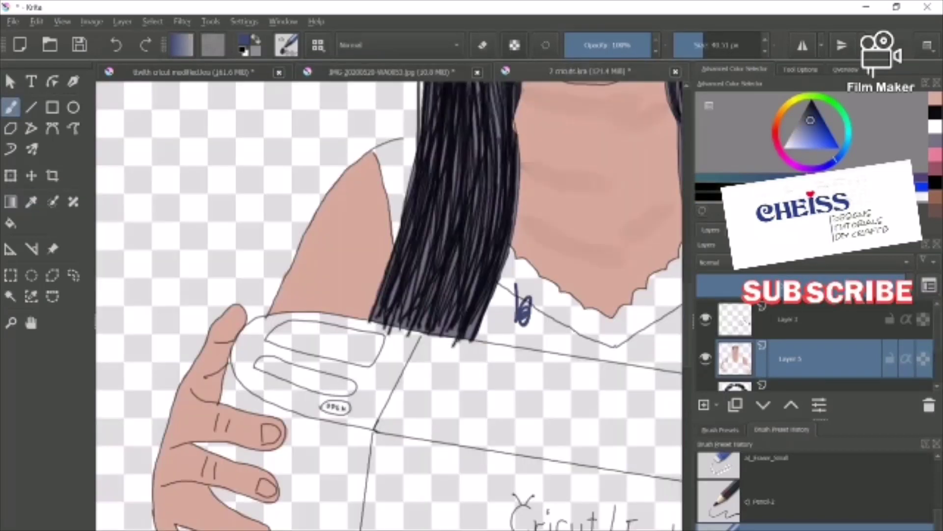
# Fill the V-neck front of the top with dark blue on Layer 9, placed below the skin layer
pyautogui.press('[')
pyautogui.press('[')
pyautogui.moveTo(516, 314)
pyautogui.mouseDown()
pyautogui.moveTo(529, 269)
pyautogui.moveTo(514, 317)
pyautogui.moveTo(505, 284)
pyautogui.moveTo(508, 314)
pyautogui.moveTo(589, 329)
pyautogui.moveTo(666, 283)
pyautogui.mouseUp()
pyautogui.hotkey('ctrl', 'z')
pyautogui.click(763, 405)
pyautogui.click(763, 405)
pyautogui.hotkey('ctrl', 'z')
pyautogui.moveTo(634, 304); pyautogui.dragTo(481, 305)
pyautogui.moveTo(534, 249)
pyautogui.mouseDown()
pyautogui.moveTo(565, 363)
pyautogui.moveTo(511, 358)
pyautogui.moveTo(576, 370)
pyautogui.mouseUp()
pyautogui.moveTo(401, 332)
pyautogui.mouseDown()
pyautogui.moveTo(354, 338)
pyautogui.moveTo(508, 360)
pyautogui.mouseUp()
# Paint both shoulder straps of the top dark blue and move Layer 9 below the hair on Layer 7
pyautogui.moveTo(658, 151); pyautogui.dragTo(652, 161)
pyautogui.hotkey('ctrl', 'z')
pyautogui.moveTo(652, 162)
pyautogui.mouseDown()
pyautogui.moveTo(645, 188)
pyautogui.moveTo(577, 205)
pyautogui.moveTo(443, 322)
pyautogui.mouseUp()
pyautogui.scroll(-1, 655, 159)
pyautogui.click(716, 43)
pyautogui.moveTo(716, 43); pyautogui.dragTo(709, 43)
pyautogui.moveTo(442, 323); pyautogui.dragTo(437, 349)
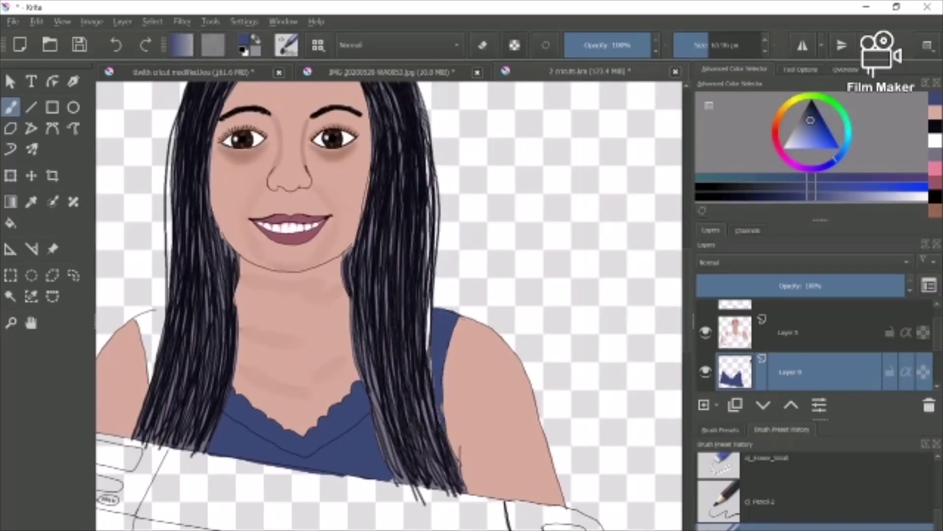
pyautogui.click(763, 404)
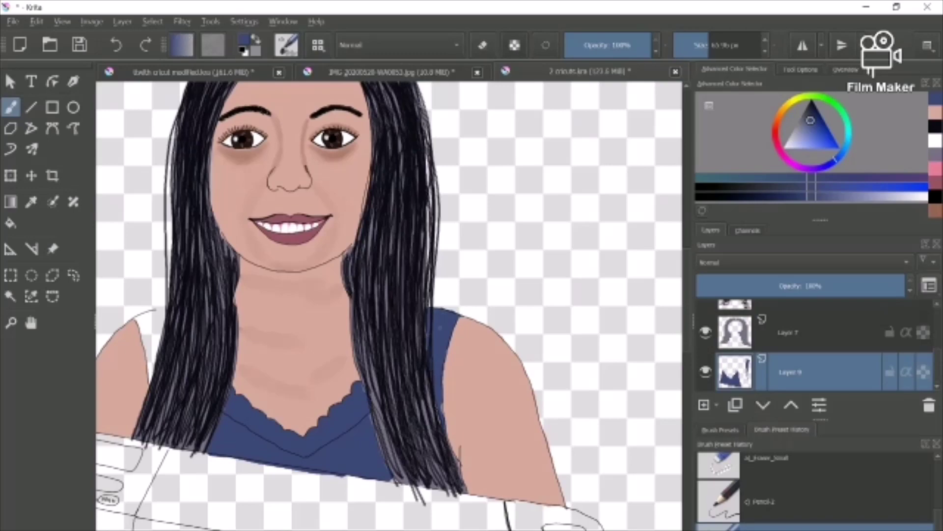
pyautogui.hscroll(-5, 389, 306)
pyautogui.moveTo(442, 323); pyautogui.dragTo(445, 353)
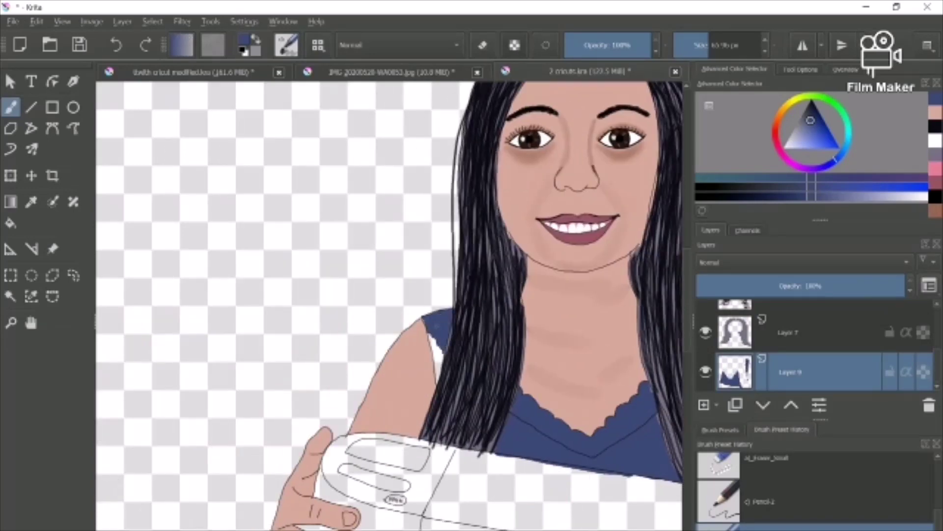
# Fill the lower torso of the top between the two machines with the dark blue on Layer 9
pyautogui.scroll(-4, 396, 327)
pyautogui.scroll(5, 393, 437)
pyautogui.click(722, 45)
pyautogui.moveTo(433, 302)
pyautogui.mouseDown()
pyautogui.moveTo(405, 354)
pyautogui.moveTo(441, 385)
pyautogui.mouseUp()
pyautogui.moveTo(411, 277)
pyautogui.mouseDown()
pyautogui.moveTo(520, 290)
pyautogui.moveTo(498, 382)
pyautogui.moveTo(532, 387)
pyautogui.mouseUp()
pyautogui.click(739, 45)
pyautogui.moveTo(520, 312)
pyautogui.mouseDown()
pyautogui.moveTo(460, 325)
pyautogui.moveTo(467, 379)
pyautogui.moveTo(558, 320)
pyautogui.moveTo(481, 281)
pyautogui.mouseUp()
pyautogui.moveTo(544, 289); pyautogui.dragTo(568, 354)
pyautogui.hscroll(5, 569, 354)
pyautogui.moveTo(246, 384); pyautogui.dragTo(342, 390)
pyautogui.moveTo(356, 324)
pyautogui.mouseDown()
pyautogui.moveTo(421, 337)
pyautogui.moveTo(344, 310)
pyautogui.moveTo(413, 320)
pyautogui.moveTo(619, 396)
pyautogui.moveTo(499, 352)
pyautogui.moveTo(580, 370)
pyautogui.mouseUp()
# Erase the dark blue that overflows the torso's viewer's-right edge with a 22.63 px eraser
pyautogui.click(483, 44)
pyautogui.moveTo(705, 43); pyautogui.dragTo(698, 43)
pyautogui.moveTo(641, 373); pyautogui.dragTo(641, 343)
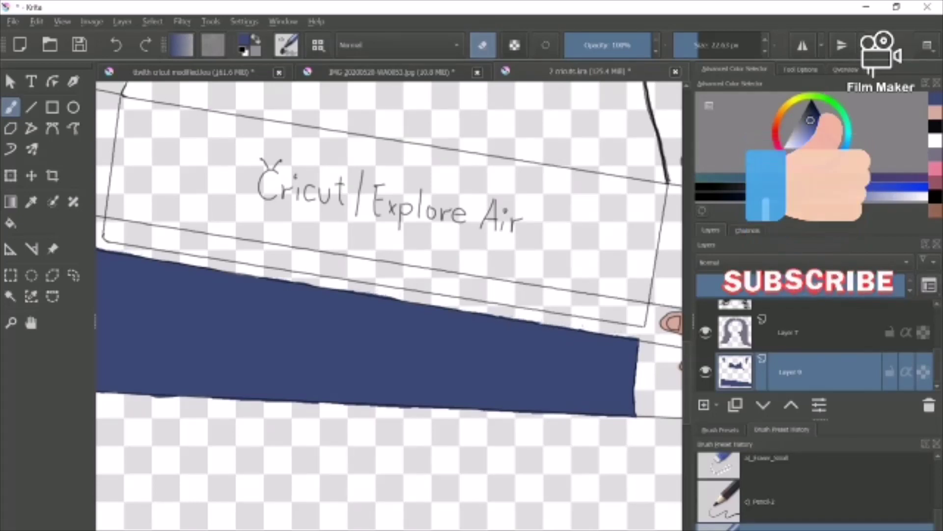
# Fill the viewer's-left half of the Explore Air body with light grey on Layer 10 at 452.41 px
pyautogui.hscroll(-5, 389, 306)
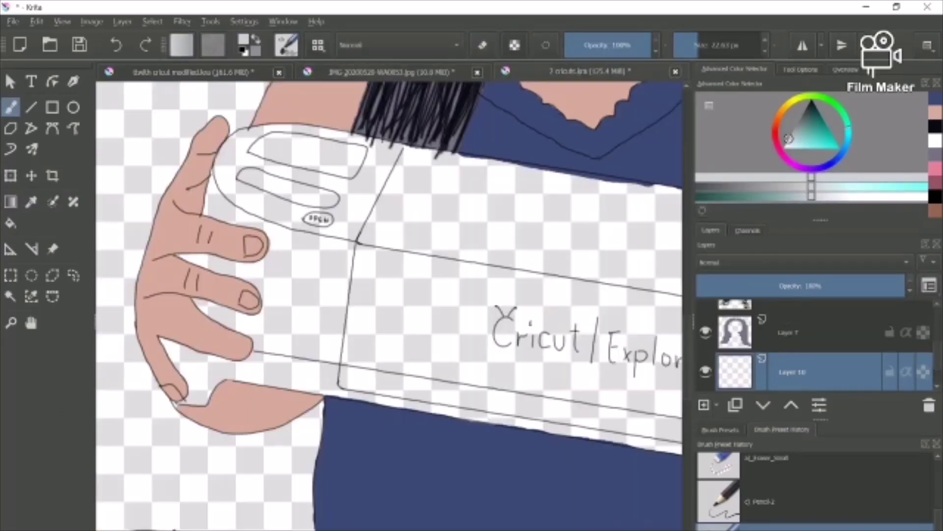
pyautogui.moveTo(472, 221)
pyautogui.mouseDown()
pyautogui.moveTo(452, 200)
pyautogui.moveTo(275, 167)
pyautogui.moveTo(294, 197)
pyautogui.mouseUp()
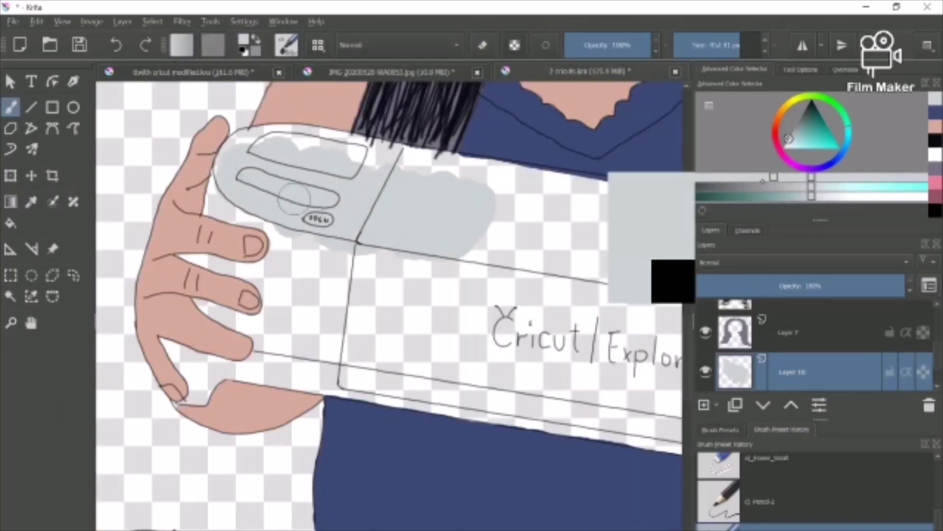
pyautogui.moveTo(785, 177); pyautogui.dragTo(874, 176)
pyautogui.moveTo(467, 253); pyautogui.dragTo(490, 259)
pyautogui.click(747, 177)
pyautogui.moveTo(417, 255)
pyautogui.mouseDown()
pyautogui.moveTo(491, 243)
pyautogui.moveTo(555, 212)
pyautogui.moveTo(520, 251)
pyautogui.moveTo(476, 174)
pyautogui.mouseUp()
pyautogui.keyDown('ctrl'); pyautogui.click(518, 250); pyautogui.keyUp('ctrl')
pyautogui.hotkey('ctrl', 'z')
pyautogui.moveTo(567, 186)
pyautogui.mouseDown()
pyautogui.moveTo(260, 136)
pyautogui.moveTo(221, 216)
pyautogui.moveTo(207, 320)
pyautogui.moveTo(307, 301)
pyautogui.moveTo(360, 350)
pyautogui.moveTo(480, 368)
pyautogui.moveTo(362, 267)
pyautogui.moveTo(609, 190)
pyautogui.moveTo(469, 172)
pyautogui.moveTo(505, 269)
pyautogui.moveTo(644, 236)
pyautogui.moveTo(506, 372)
pyautogui.mouseUp()
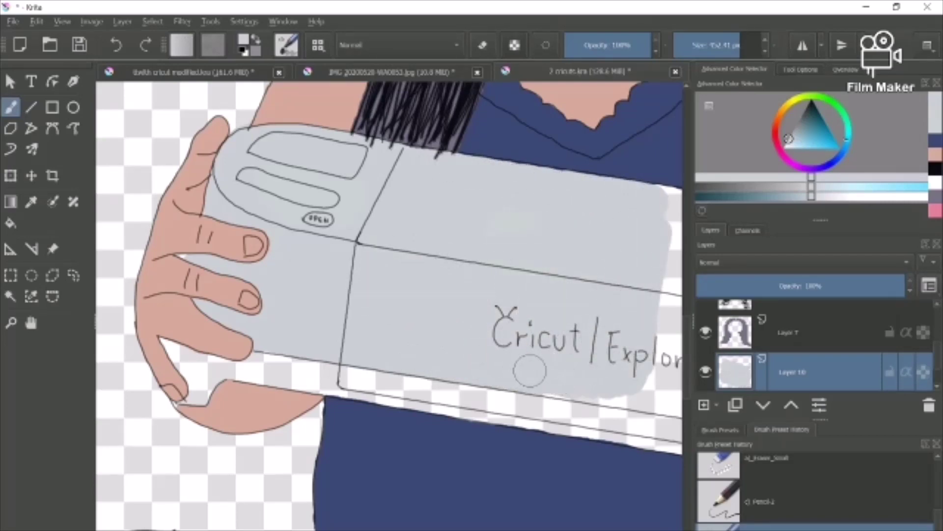
# Extend the light grey to the viewer's-right end of the Explore Air and erase the overflow along its outline
pyautogui.hscroll(5, 531, 371)
pyautogui.moveTo(383, 280)
pyautogui.mouseDown()
pyautogui.moveTo(330, 390)
pyautogui.moveTo(381, 260)
pyautogui.moveTo(420, 210)
pyautogui.moveTo(589, 305)
pyautogui.moveTo(438, 318)
pyautogui.moveTo(400, 400)
pyautogui.moveTo(598, 350)
pyautogui.moveTo(472, 393)
pyautogui.mouseUp()
pyautogui.hscroll(3, 496, 496)
pyautogui.moveTo(469, 351)
pyautogui.mouseDown()
pyautogui.moveTo(436, 264)
pyautogui.moveTo(522, 251)
pyautogui.moveTo(427, 435)
pyautogui.moveTo(491, 432)
pyautogui.moveTo(522, 362)
pyautogui.moveTo(537, 362)
pyautogui.mouseUp()
pyautogui.press('e')
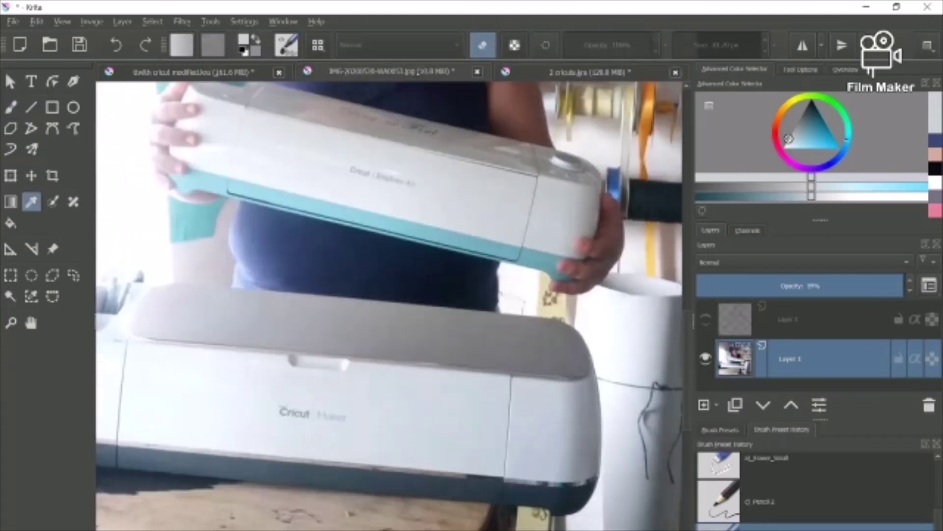
# Sample the Explore Air's light blue base color from the photo and fill its bottom strip on Layer 11, placed below Layer 9
pyautogui.click(218, 167)
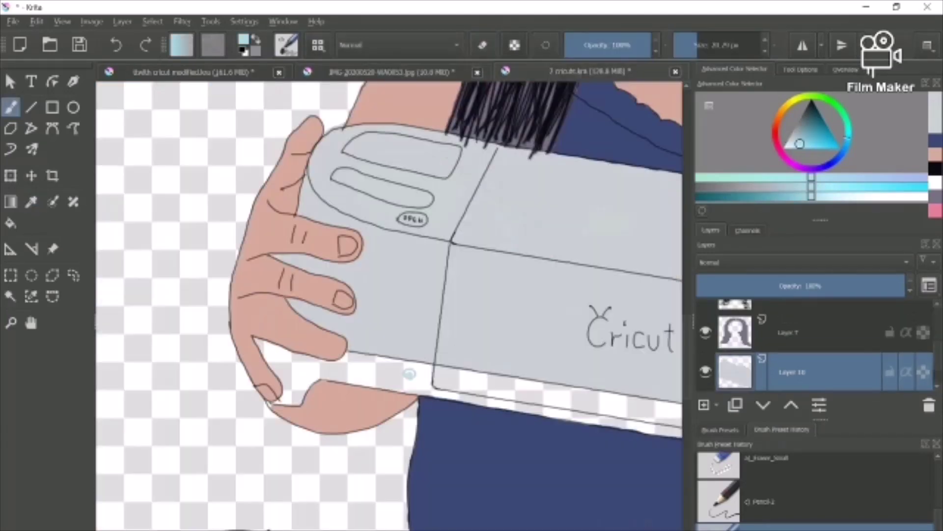
pyautogui.click(764, 405)
pyautogui.click(764, 405)
pyautogui.moveTo(490, 388); pyautogui.dragTo(514, 381)
pyautogui.click(714, 46)
pyautogui.moveTo(516, 385)
pyautogui.mouseDown()
pyautogui.moveTo(491, 392)
pyautogui.moveTo(333, 365)
pyautogui.moveTo(291, 392)
pyautogui.moveTo(278, 371)
pyautogui.moveTo(364, 415)
pyautogui.moveTo(459, 444)
pyautogui.moveTo(555, 436)
pyautogui.moveTo(630, 459)
pyautogui.mouseUp()
pyautogui.click(739, 46)
pyautogui.hscroll(5, 389, 344)
pyautogui.hscroll(4, 389, 344)
pyautogui.moveTo(420, 463)
pyautogui.mouseDown()
pyautogui.moveTo(501, 474)
pyautogui.moveTo(531, 456)
pyautogui.mouseUp()
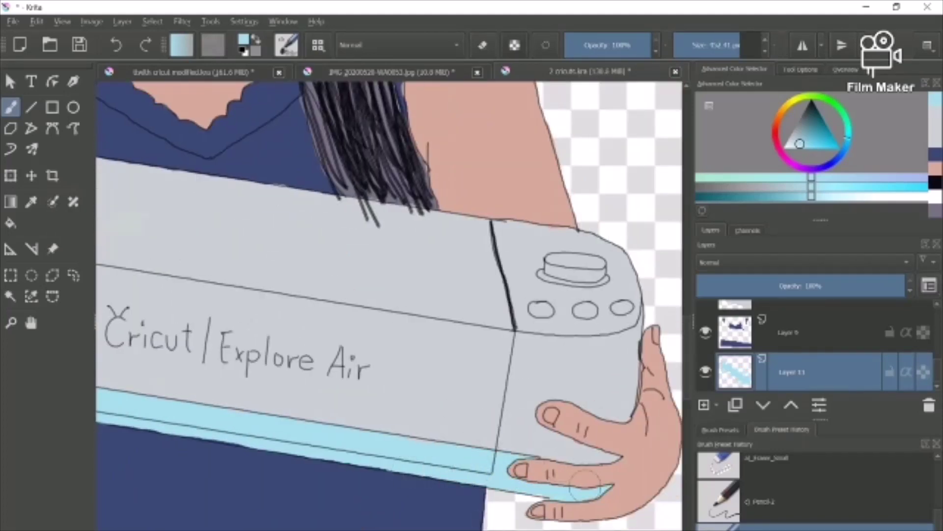
# Sample the Maker lid's grey from the reference photo and fill the lid towards its viewer's-right end on a new layer
pyautogui.scroll(-5, 584, 485)
pyautogui.hscroll(-8, 468, 500)
pyautogui.click(391, 72)
pyautogui.click(369, 319)
pyautogui.click(590, 72)
pyautogui.click(704, 405)
pyautogui.moveTo(410, 276)
pyautogui.mouseDown()
pyautogui.moveTo(356, 346)
pyautogui.moveTo(162, 368)
pyautogui.moveTo(193, 296)
pyautogui.moveTo(255, 273)
pyautogui.moveTo(435, 283)
pyautogui.moveTo(626, 320)
pyautogui.mouseUp()
pyautogui.hscroll(8, 626, 320)
pyautogui.moveTo(556, 295)
pyautogui.mouseDown()
pyautogui.moveTo(515, 358)
pyautogui.moveTo(504, 404)
pyautogui.moveTo(635, 301)
pyautogui.mouseUp()
pyautogui.hscroll(9, 636, 301)
pyautogui.moveTo(351, 304)
pyautogui.mouseDown()
pyautogui.moveTo(395, 343)
pyautogui.moveTo(530, 315)
pyautogui.moveTo(560, 350)
pyautogui.moveTo(509, 452)
pyautogui.moveTo(376, 391)
pyautogui.moveTo(370, 435)
pyautogui.moveTo(276, 435)
pyautogui.moveTo(328, 409)
pyautogui.mouseUp()
# Fill the remaining lower and viewer's-left parts of the Maker's lid with the same grey
pyautogui.hscroll(-16, 329, 409)
pyautogui.hscroll(6, 506, 403)
pyautogui.moveTo(472, 390)
pyautogui.mouseDown()
pyautogui.moveTo(429, 412)
pyautogui.moveTo(445, 427)
pyautogui.moveTo(347, 386)
pyautogui.moveTo(506, 436)
pyautogui.moveTo(222, 356)
pyautogui.moveTo(263, 422)
pyautogui.moveTo(160, 417)
pyautogui.mouseUp()
pyautogui.hscroll(-11, 160, 417)
pyautogui.moveTo(437, 368)
pyautogui.mouseDown()
pyautogui.moveTo(446, 382)
pyautogui.moveTo(295, 394)
pyautogui.moveTo(482, 417)
pyautogui.mouseUp()
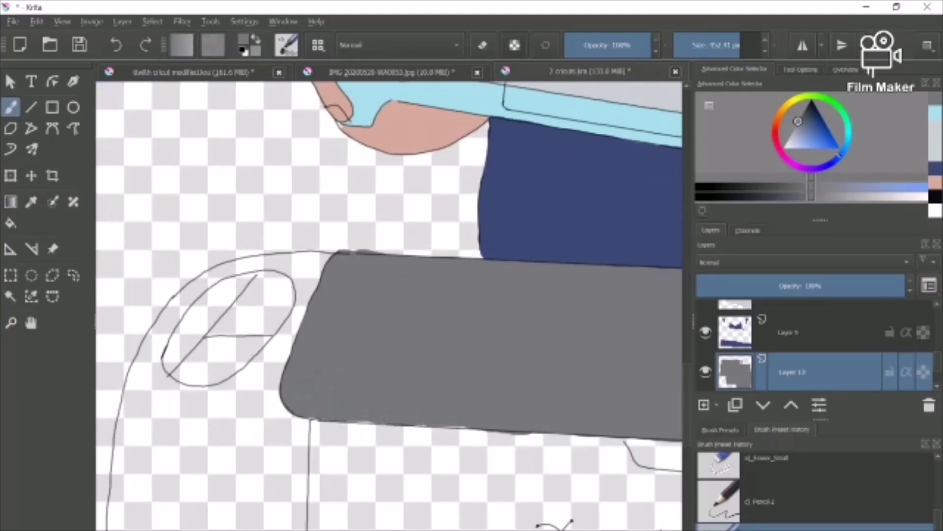
# Erase the grey that overflows the Maker lid's outline with a 25.14 px eraser
pyautogui.press('e')
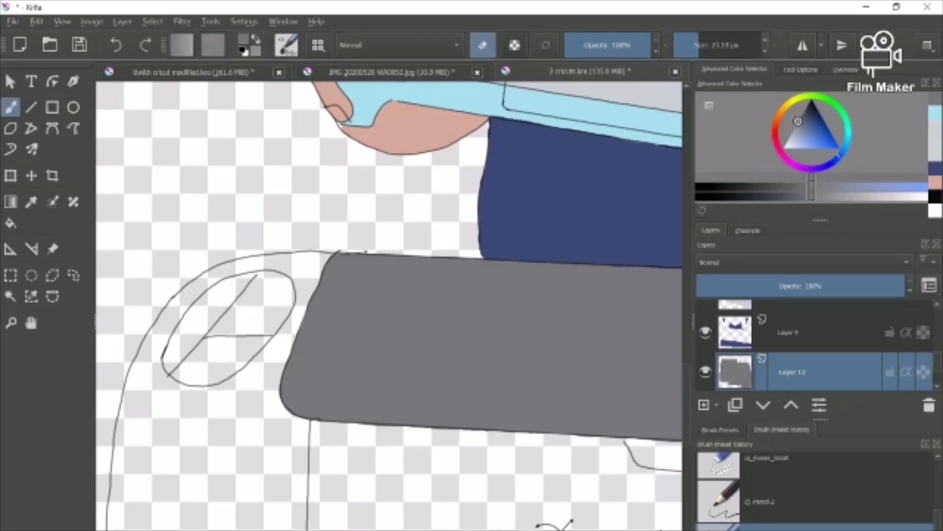
pyautogui.hscroll(10, 377, 251)
pyautogui.hscroll(6, 388, 305)
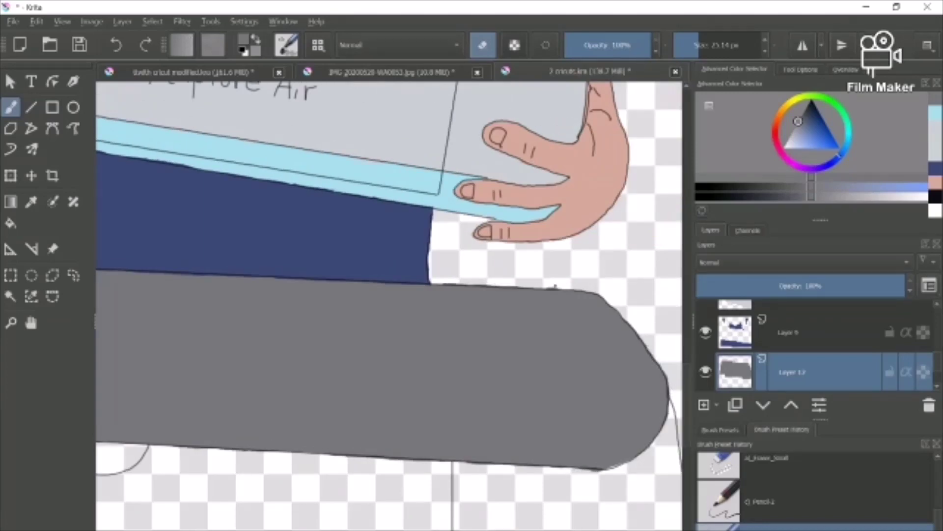
# Start coloring the Maker's viewer's-left side near-white on Layer 13 and move that layer below Layer 11
pyautogui.hotkey('ctrl', '-')
pyautogui.hotkey('ctrl', '-')
pyautogui.hotkey('ctrl', '-')
pyautogui.hotkey('ctrl', '-')
pyautogui.hotkey('ctrl', '-')
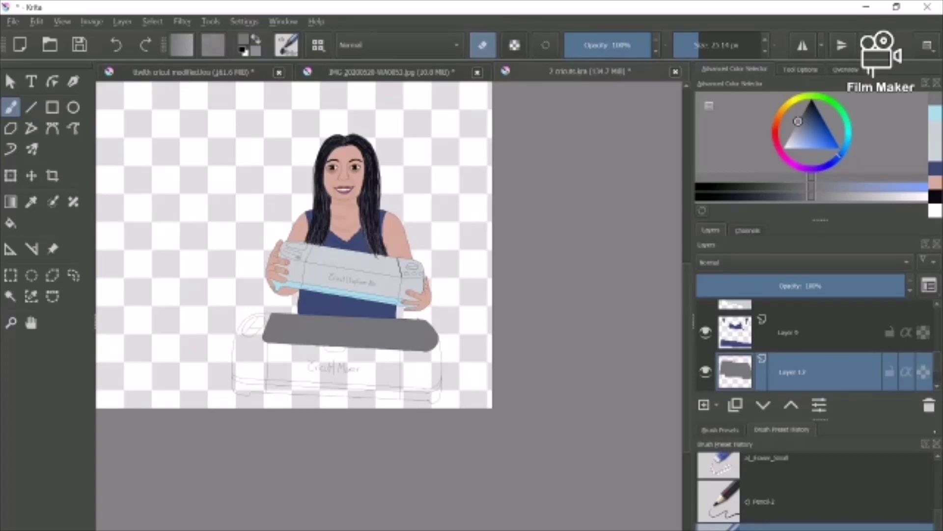
pyautogui.scroll(4, 388, 304)
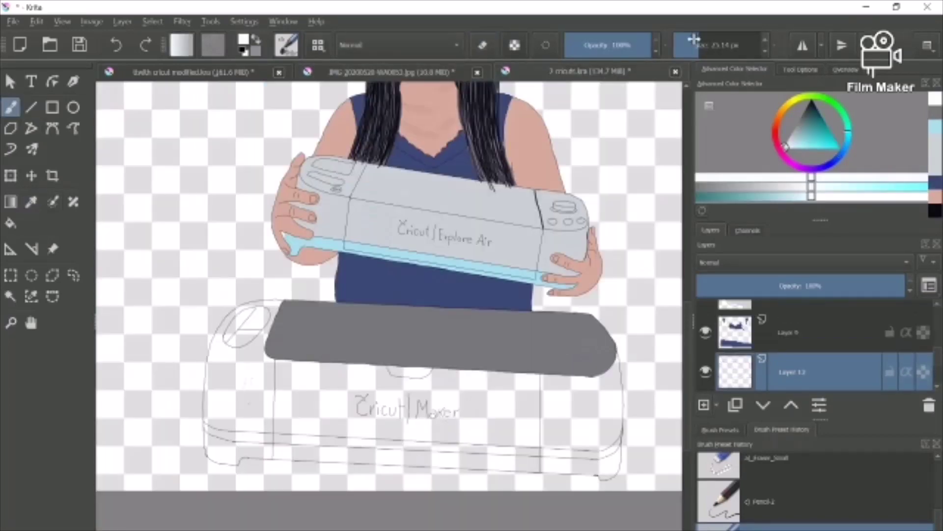
pyautogui.moveTo(236, 339); pyautogui.dragTo(229, 398)
pyautogui.moveTo(221, 354); pyautogui.dragTo(265, 399)
pyautogui.click(763, 405)
pyautogui.click(763, 404)
# Fill the Maker's viewer's-left end panel, including around the oval dial, with near-white up to the outline
pyautogui.hotkey('ctrl', '+')
pyautogui.hotkey('ctrl', '+')
pyautogui.hotkey('ctrl', '+')
pyautogui.hscroll(-5, 280, 429)
pyautogui.moveTo(372, 286)
pyautogui.mouseDown()
pyautogui.moveTo(280, 429)
pyautogui.moveTo(265, 415)
pyautogui.mouseUp()
pyautogui.moveTo(357, 275)
pyautogui.mouseDown()
pyautogui.moveTo(442, 288)
pyautogui.moveTo(437, 260)
pyautogui.mouseUp()
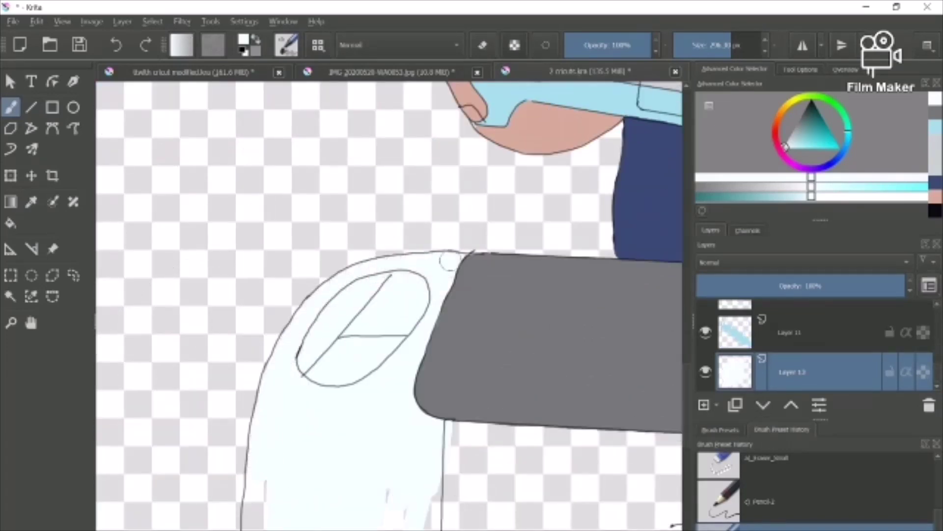
pyautogui.scroll(-5, 396, 289)
pyautogui.moveTo(396, 288)
pyautogui.mouseDown()
pyautogui.moveTo(393, 400)
pyautogui.moveTo(322, 365)
pyautogui.moveTo(254, 295)
pyautogui.moveTo(255, 353)
pyautogui.mouseUp()
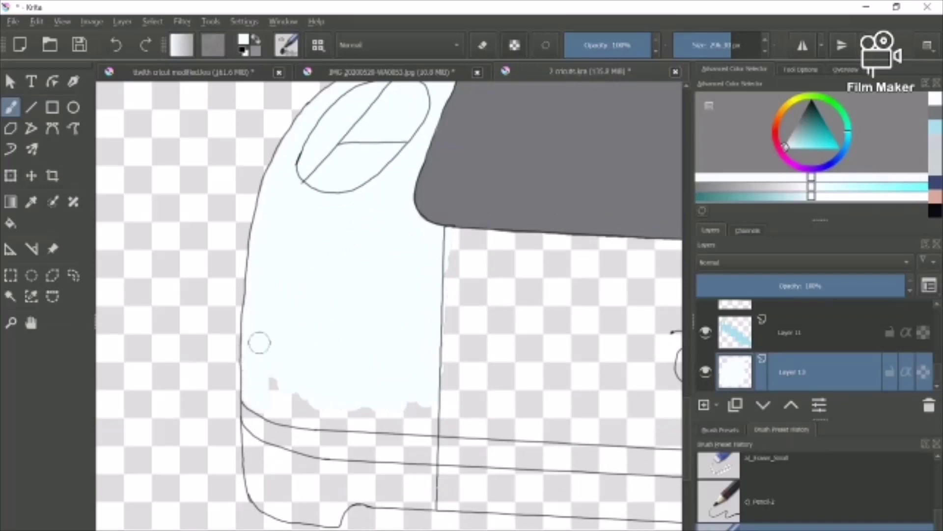
pyautogui.moveTo(274, 406)
pyautogui.mouseDown()
pyautogui.moveTo(422, 423)
pyautogui.moveTo(453, 297)
pyautogui.mouseUp()
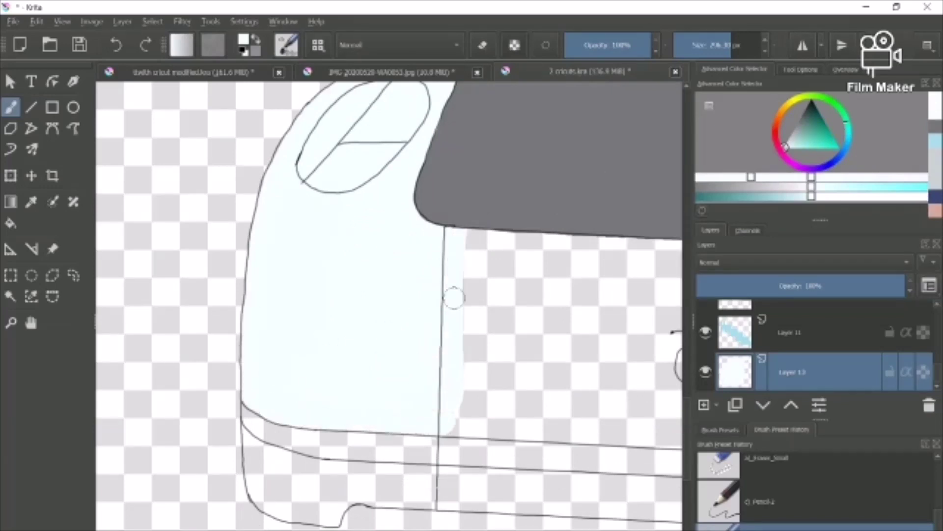
pyautogui.scroll(3, 314, 172)
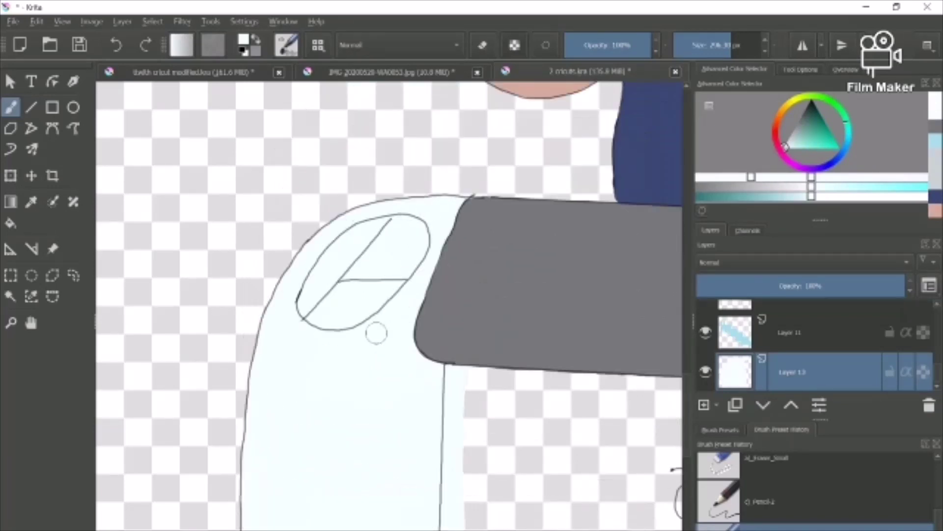
pyautogui.moveTo(404, 336)
pyautogui.mouseDown()
pyautogui.moveTo(474, 424)
pyautogui.moveTo(499, 499)
pyautogui.mouseUp()
# Fill the Maker's front panel around the Cricut Maker lettering with near-white
pyautogui.scroll(-3, 569, 354)
pyautogui.moveTo(568, 354)
pyautogui.mouseDown()
pyautogui.moveTo(558, 314)
pyautogui.moveTo(589, 250)
pyautogui.moveTo(463, 393)
pyautogui.moveTo(522, 415)
pyautogui.moveTo(614, 426)
pyautogui.moveTo(659, 255)
pyautogui.mouseUp()
pyautogui.hscroll(3, 482, 338)
pyautogui.hscroll(3, 482, 339)
pyautogui.moveTo(481, 338)
pyautogui.mouseDown()
pyautogui.moveTo(358, 303)
pyautogui.moveTo(336, 419)
pyautogui.moveTo(343, 429)
pyautogui.moveTo(437, 432)
pyautogui.moveTo(397, 395)
pyautogui.moveTo(485, 379)
pyautogui.moveTo(544, 404)
pyautogui.moveTo(584, 314)
pyautogui.moveTo(582, 439)
pyautogui.moveTo(470, 435)
pyautogui.moveTo(509, 441)
pyautogui.moveTo(614, 407)
pyautogui.moveTo(642, 436)
pyautogui.mouseUp()
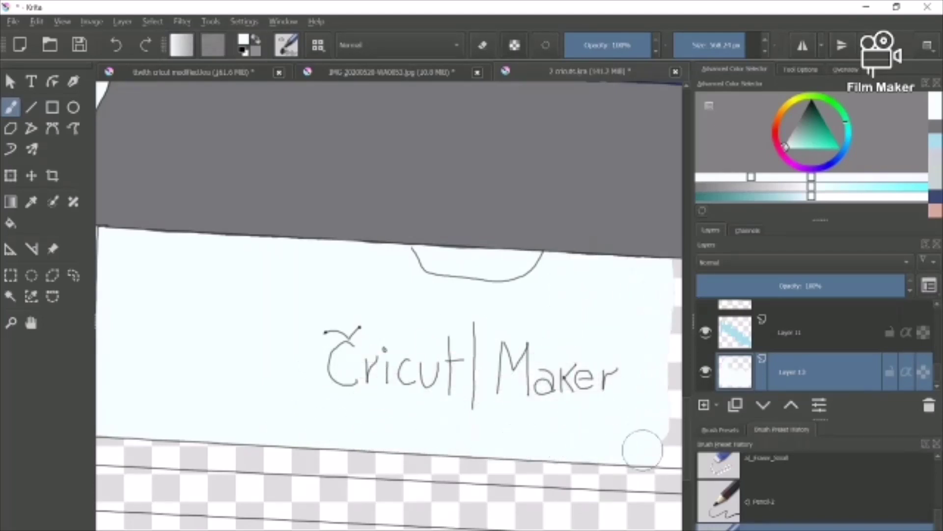
# Fill the Maker's viewer's-right end panel with near-white and erase the overflow along its outline
pyautogui.hscroll(3, 642, 436)
pyautogui.moveTo(507, 359)
pyautogui.mouseDown()
pyautogui.moveTo(570, 275)
pyautogui.moveTo(491, 284)
pyautogui.moveTo(575, 396)
pyautogui.moveTo(477, 408)
pyautogui.moveTo(639, 300)
pyautogui.moveTo(517, 427)
pyautogui.moveTo(595, 451)
pyautogui.moveTo(407, 444)
pyautogui.mouseUp()
pyautogui.moveTo(532, 454)
pyautogui.mouseDown()
pyautogui.moveTo(634, 455)
pyautogui.moveTo(657, 362)
pyautogui.moveTo(469, 362)
pyautogui.mouseUp()
pyautogui.moveTo(571, 371)
pyautogui.mouseDown()
pyautogui.moveTo(560, 329)
pyautogui.moveTo(510, 304)
pyautogui.moveTo(471, 459)
pyautogui.moveTo(613, 445)
pyautogui.moveTo(573, 286)
pyautogui.moveTo(614, 435)
pyautogui.moveTo(632, 400)
pyautogui.moveTo(624, 257)
pyautogui.mouseUp()
pyautogui.press('e')
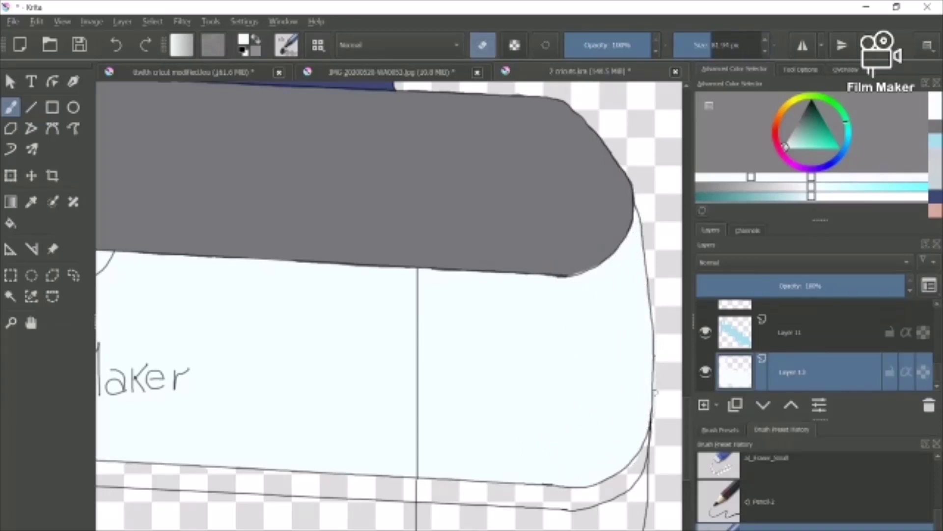
# Fill the viewer's-left end of the Maker's narrow trim strip with mid grey on Layer 14
pyautogui.hscroll(-10, 658, 323)
pyautogui.scroll(-5, 383, 327)
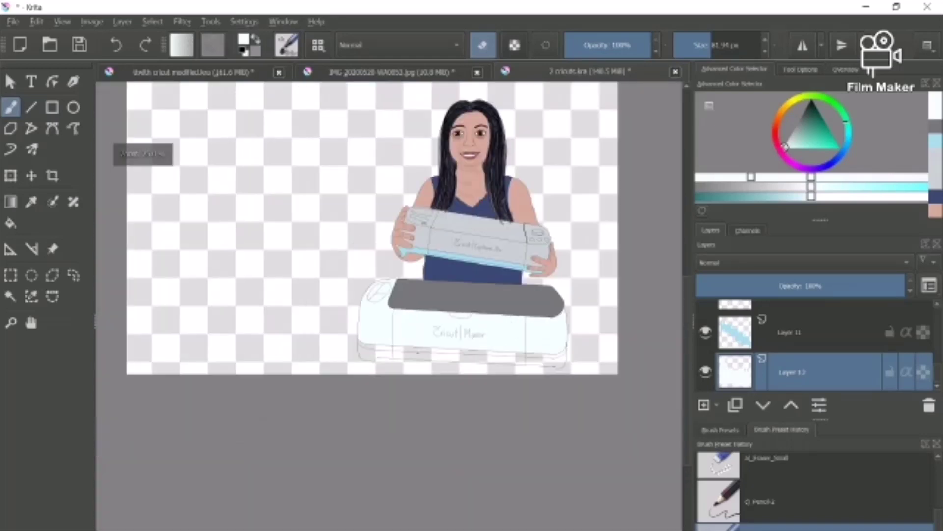
pyautogui.scroll(1, 383, 328)
pyautogui.moveTo(687, 381); pyautogui.dragTo(687, 339)
pyautogui.moveTo(696, 529)
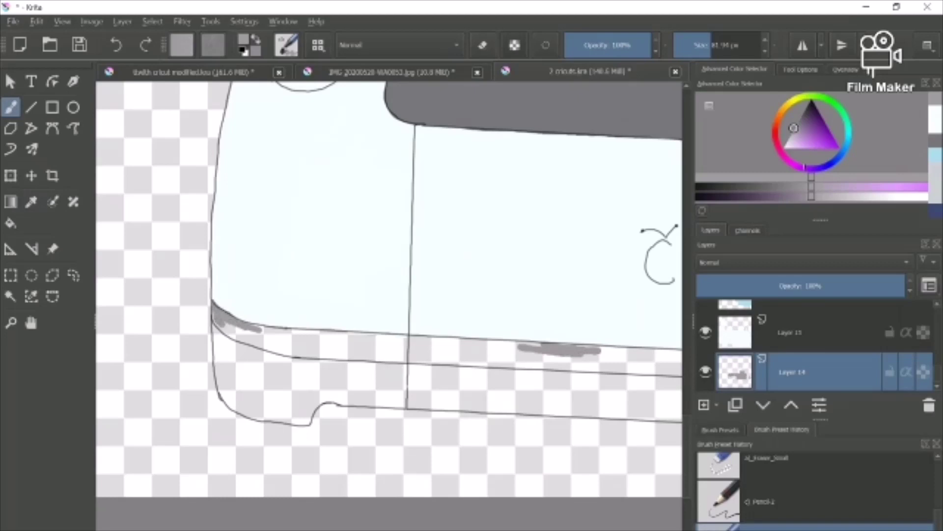
pyautogui.moveTo(260, 341); pyautogui.dragTo(306, 332)
pyautogui.click(725, 51)
pyautogui.moveTo(410, 341)
pyautogui.mouseDown()
pyautogui.moveTo(313, 340)
pyautogui.moveTo(410, 355)
pyautogui.mouseUp()
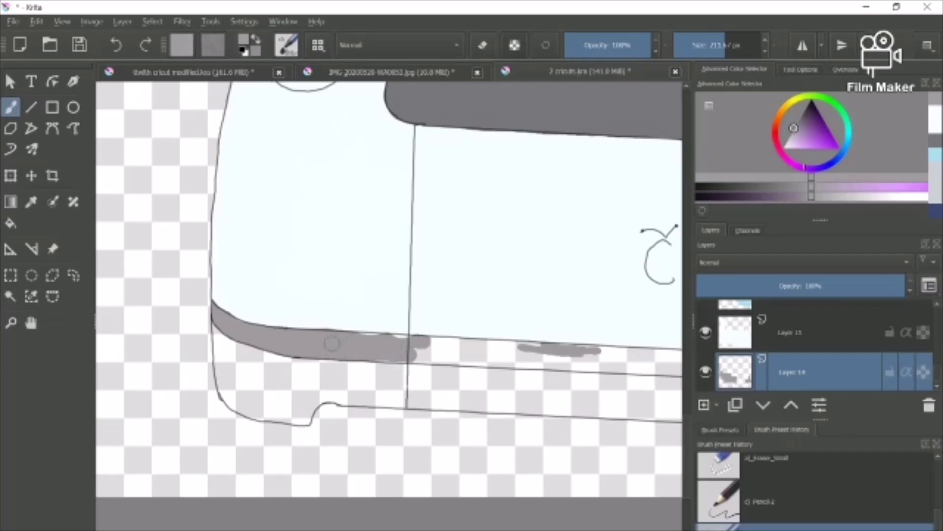
# Continue the grey trim strip along the middle of the Maker below the lettering
pyautogui.moveTo(395, 355)
pyautogui.mouseDown()
pyautogui.moveTo(468, 358)
pyautogui.moveTo(512, 348)
pyautogui.moveTo(501, 359)
pyautogui.moveTo(611, 346)
pyautogui.moveTo(613, 367)
pyautogui.moveTo(519, 361)
pyautogui.moveTo(649, 361)
pyautogui.mouseUp()
pyautogui.hscroll(10, 649, 360)
pyautogui.moveTo(315, 366); pyautogui.dragTo(506, 368)
pyautogui.moveTo(450, 373)
pyautogui.mouseDown()
pyautogui.moveTo(614, 381)
pyautogui.moveTo(671, 373)
pyautogui.mouseUp()
pyautogui.hscroll(10, 672, 374)
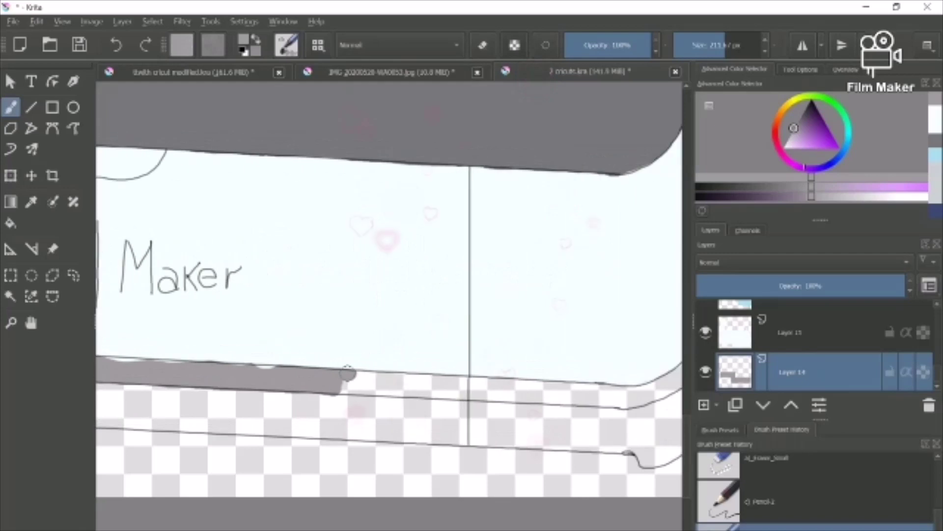
# Complete the grey trim strip around the Maker's viewer's-right corner and erase the overflow along its outline
pyautogui.moveTo(347, 373); pyautogui.dragTo(616, 399)
pyautogui.hscroll(6, 631, 392)
pyautogui.moveTo(457, 397); pyautogui.dragTo(510, 341)
pyautogui.press('e')
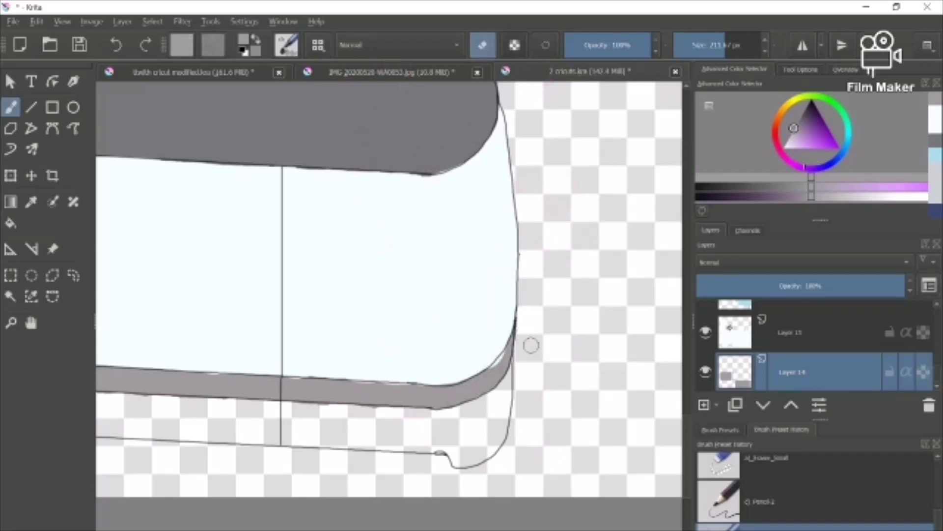
pyautogui.press('pageup')
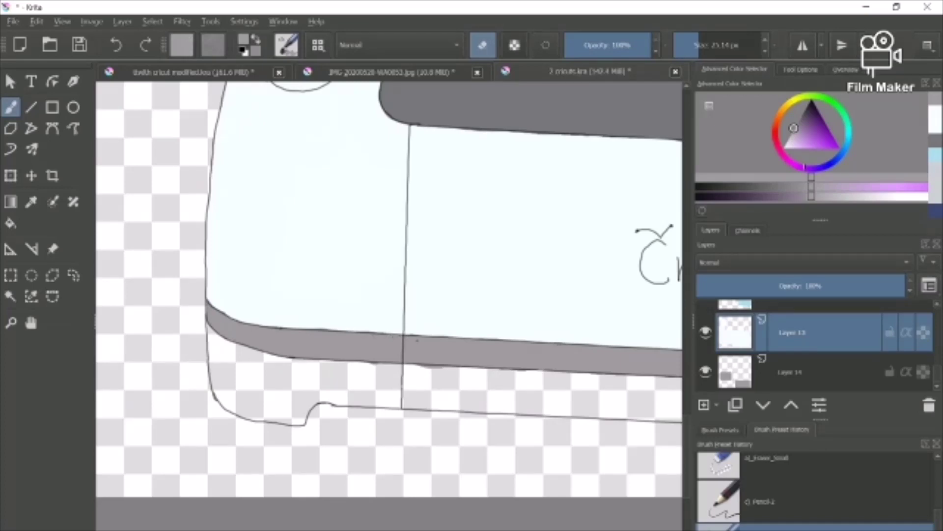
# Add a new layer below Layer 14 and fill the viewer's-left end of the Maker's base with dark slate blue
pyautogui.click(791, 372)
pyautogui.press('Insert')
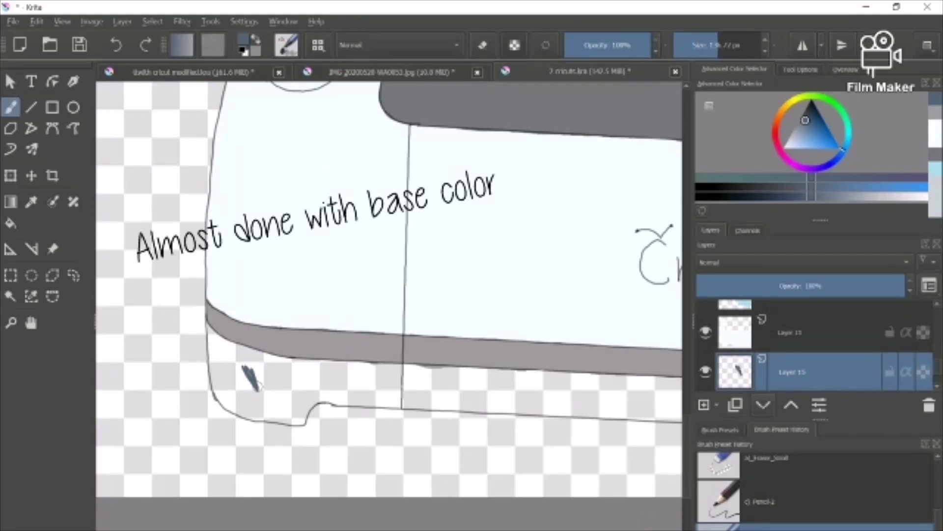
pyautogui.moveTo(253, 383)
pyautogui.mouseDown()
pyautogui.moveTo(248, 359)
pyautogui.moveTo(224, 393)
pyautogui.mouseUp()
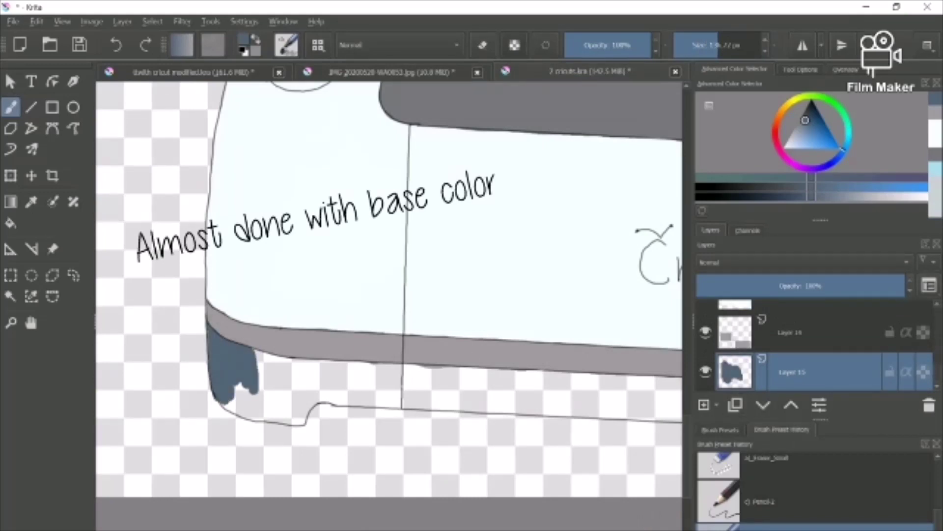
pyautogui.moveTo(280, 396)
pyautogui.mouseDown()
pyautogui.moveTo(239, 387)
pyautogui.moveTo(369, 369)
pyautogui.moveTo(275, 380)
pyautogui.moveTo(231, 408)
pyautogui.mouseUp()
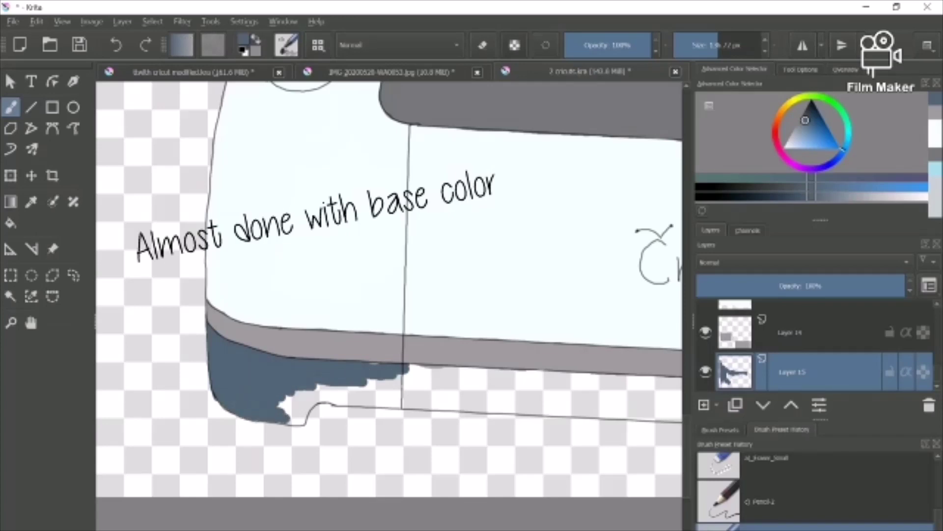
pyautogui.moveTo(290, 408)
pyautogui.mouseDown()
pyautogui.moveTo(385, 400)
pyautogui.moveTo(443, 374)
pyautogui.mouseUp()
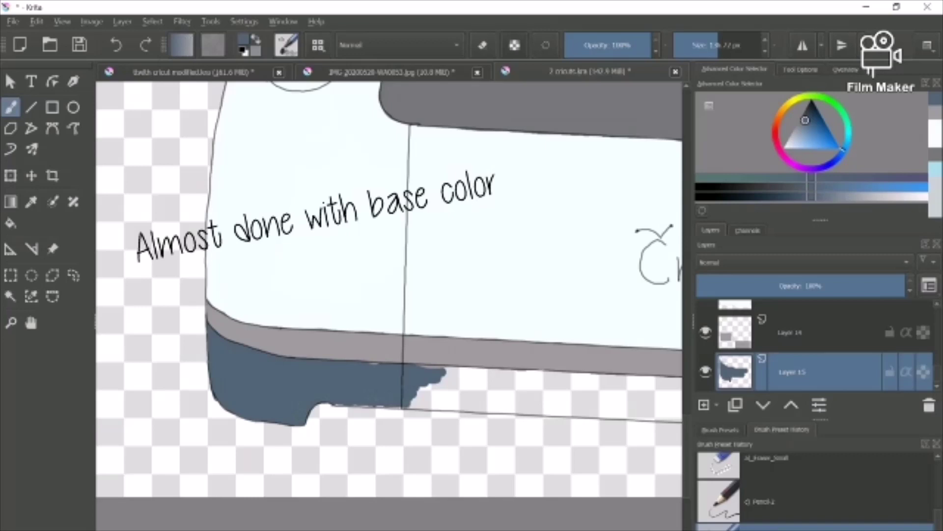
# Continue the slate-blue base along the middle of the Maker beneath the grey trim strip
pyautogui.moveTo(418, 400)
pyautogui.mouseDown()
pyautogui.moveTo(469, 380)
pyautogui.moveTo(609, 379)
pyautogui.mouseUp()
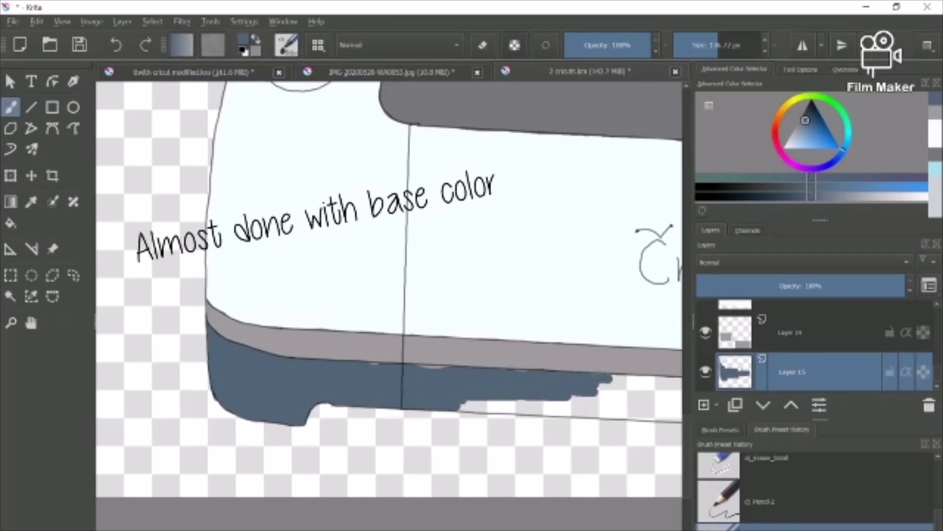
pyautogui.moveTo(464, 412); pyautogui.dragTo(585, 406)
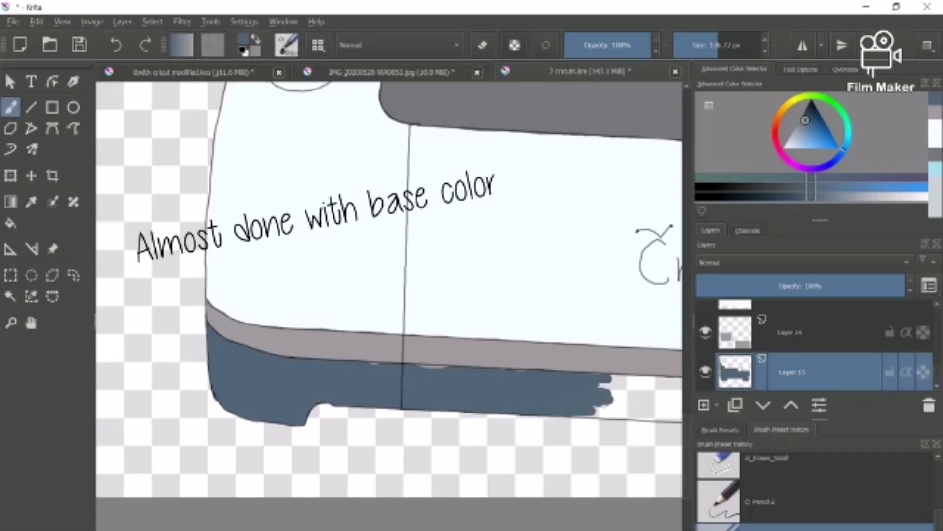
pyautogui.moveTo(612, 412); pyautogui.dragTo(654, 406)
pyautogui.moveTo(602, 380); pyautogui.dragTo(656, 396)
pyautogui.hscroll(7, 390, 290)
pyautogui.moveTo(301, 386)
pyautogui.mouseDown()
pyautogui.moveTo(415, 388)
pyautogui.moveTo(380, 407)
pyautogui.mouseUp()
pyautogui.moveTo(270, 415); pyautogui.dragTo(388, 410)
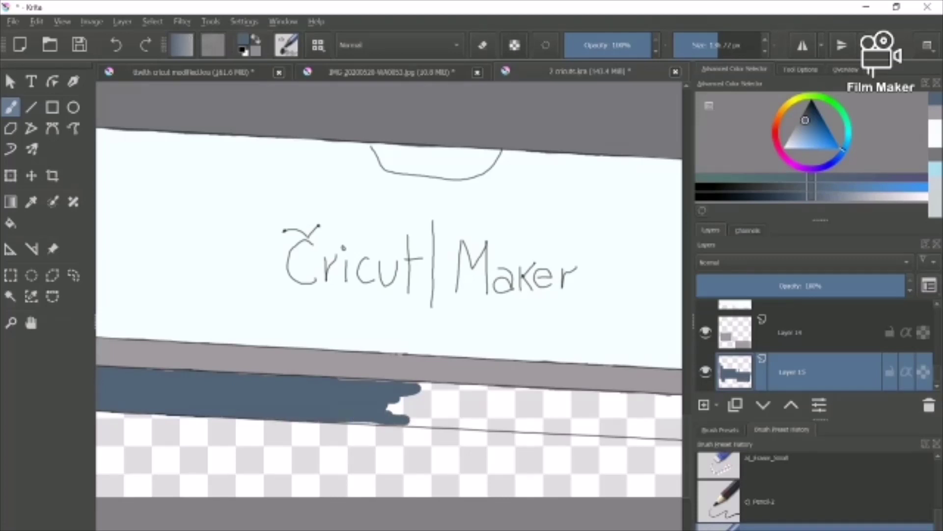
pyautogui.moveTo(388, 412); pyautogui.dragTo(609, 396)
pyautogui.moveTo(472, 417)
pyautogui.mouseDown()
pyautogui.moveTo(582, 423)
pyautogui.moveTo(654, 400)
pyautogui.moveTo(668, 418)
pyautogui.moveTo(676, 404)
pyautogui.mouseUp()
# Complete the slate-blue base around the Maker's viewer's-right corner and clean up its outline with the eraser
pyautogui.hscroll(6, 389, 305)
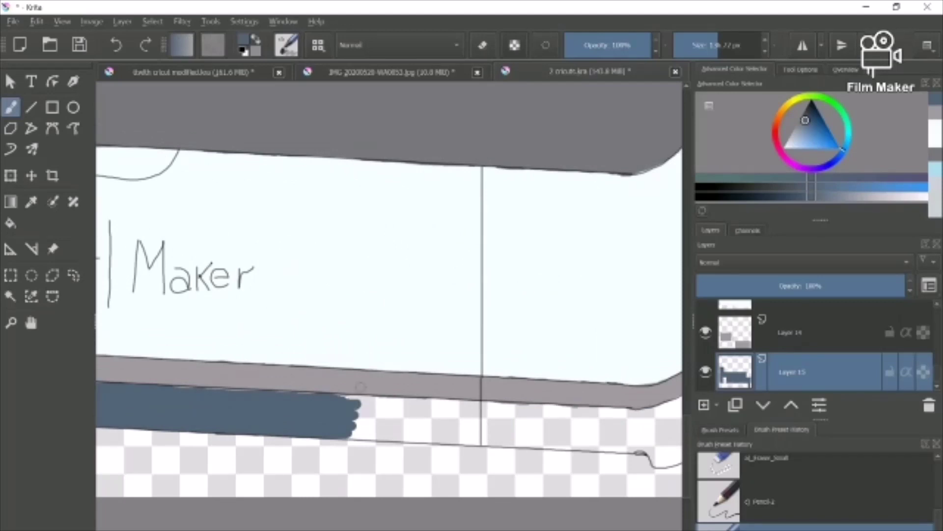
pyautogui.moveTo(360, 386)
pyautogui.mouseDown()
pyautogui.moveTo(351, 399)
pyautogui.moveTo(486, 413)
pyautogui.moveTo(467, 427)
pyautogui.moveTo(353, 436)
pyautogui.moveTo(486, 440)
pyautogui.moveTo(590, 413)
pyautogui.moveTo(516, 439)
pyautogui.moveTo(556, 446)
pyautogui.moveTo(639, 422)
pyautogui.moveTo(646, 447)
pyautogui.moveTo(649, 417)
pyautogui.mouseUp()
pyautogui.hscroll(3, 389, 288)
pyautogui.moveTo(506, 424)
pyautogui.mouseDown()
pyautogui.moveTo(538, 408)
pyautogui.moveTo(561, 415)
pyautogui.moveTo(565, 371)
pyautogui.mouseUp()
pyautogui.moveTo(560, 427)
pyautogui.mouseDown()
pyautogui.moveTo(514, 457)
pyautogui.moveTo(536, 462)
pyautogui.moveTo(558, 449)
pyautogui.mouseUp()
pyautogui.press('e')
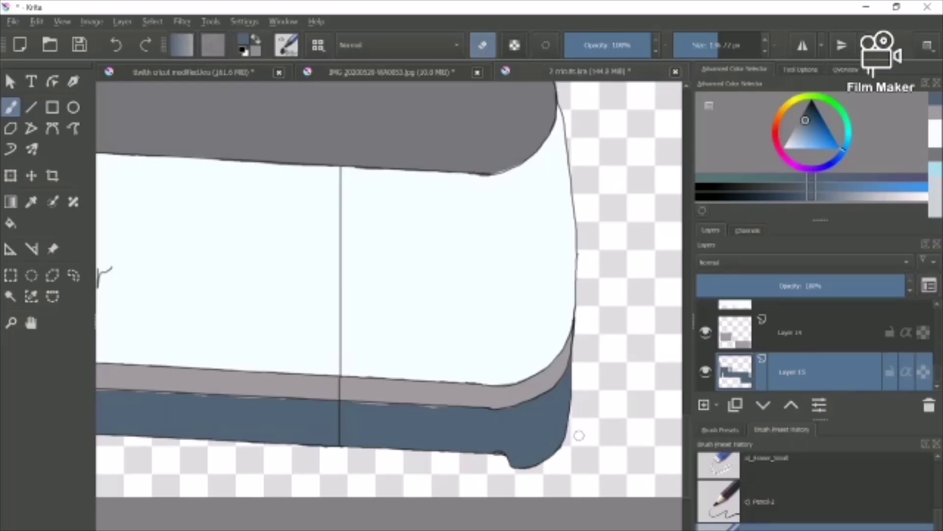
# Erase the grey trim strip's overflow along its lower edge on Layer 14, working back to the Maker's viewer's-left end
pyautogui.press('pageup')
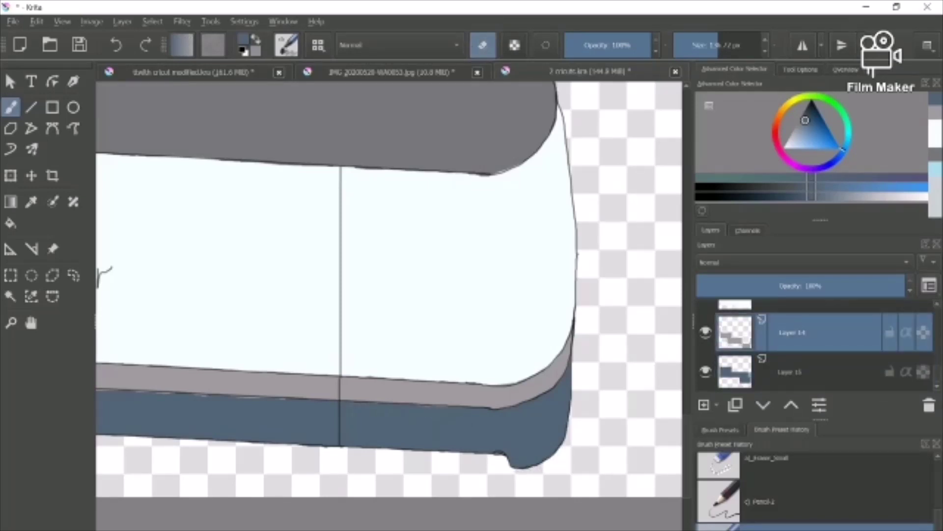
pyautogui.hscroll(-6, 389, 289)
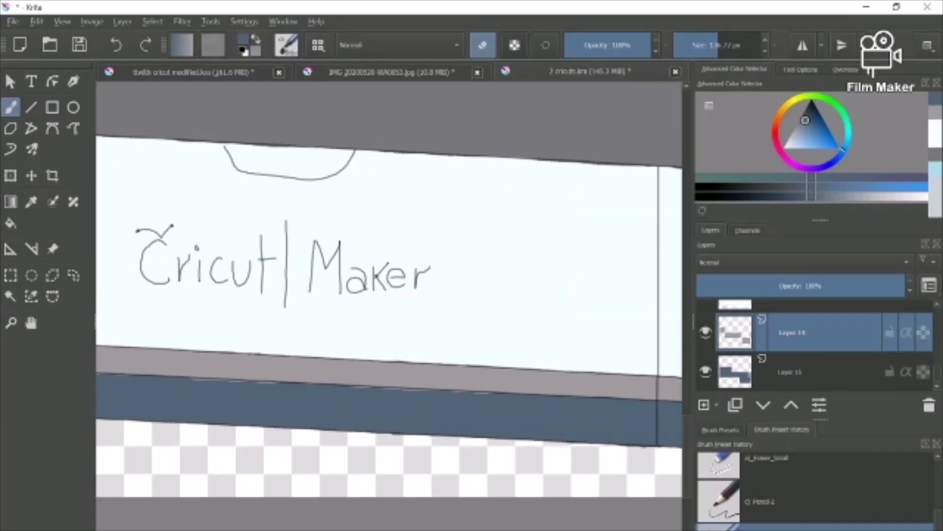
pyautogui.hscroll(-2, 389, 275)
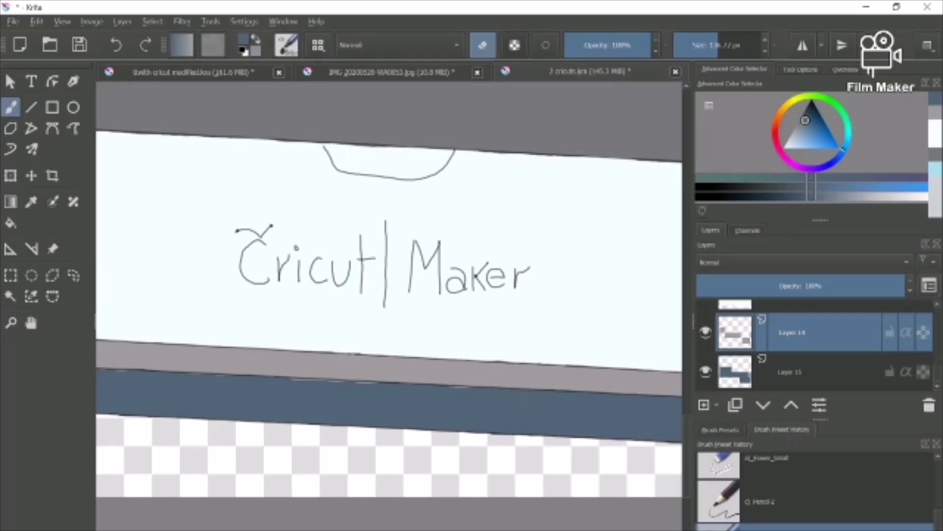
pyautogui.hscroll(-3, 389, 263)
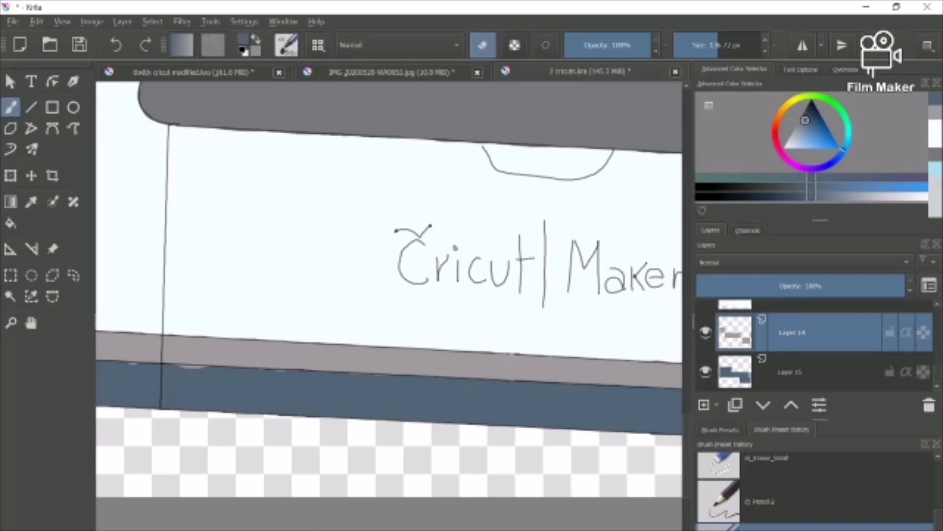
pyautogui.hscroll(-2, 389, 262)
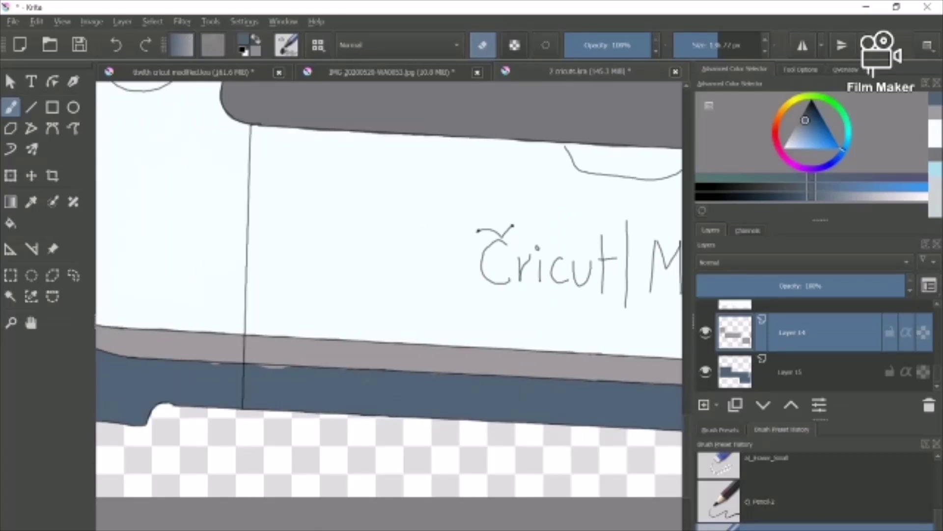
pyautogui.hscroll(-3, 389, 262)
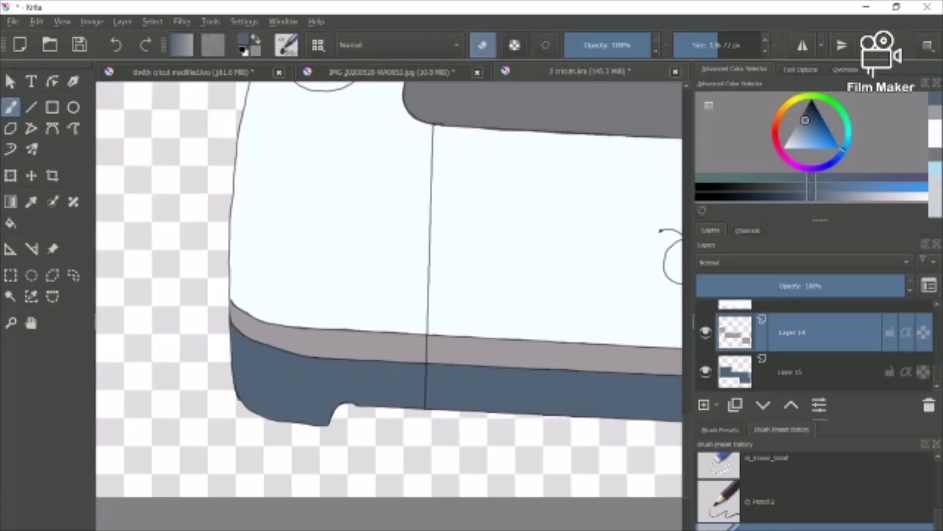
pyautogui.scroll(-5, 388, 370)
# Paint a light grey highlight on the viewer's-left end of the Maker's trim strip and soften it with the Blender Blur brush
pyautogui.scroll(2, 388, 369)
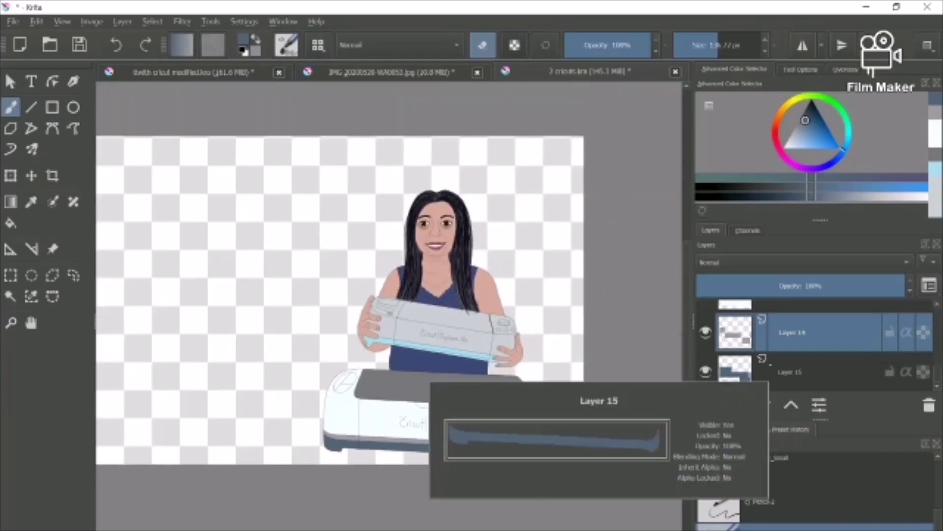
pyautogui.click(880, 196)
pyautogui.press('e')
pyautogui.hotkey('ctrl', '+')
pyautogui.hotkey('ctrl', '+')
pyautogui.hotkey('ctrl', '+')
pyautogui.hotkey('ctrl', '+')
pyautogui.hotkey('ctrl', '+')
pyautogui.hotkey('ctrl', '+')
pyautogui.scroll(-5, 389, 306)
pyautogui.hscroll(-5, 389, 305)
pyautogui.moveTo(500, 488); pyautogui.dragTo(265, 450)
pyautogui.scroll(5, 816, 487)
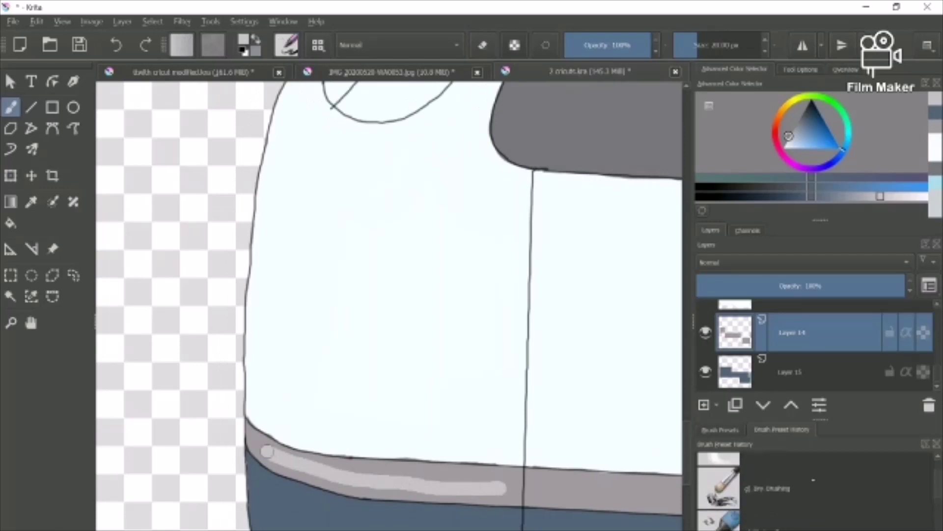
pyautogui.click(766, 474)
pyautogui.click(696, 35)
pyautogui.moveTo(481, 487)
pyautogui.mouseDown()
pyautogui.moveTo(504, 491)
pyautogui.moveTo(426, 485)
pyautogui.moveTo(264, 451)
pyautogui.moveTo(341, 469)
pyautogui.moveTo(323, 481)
pyautogui.moveTo(440, 478)
pyautogui.moveTo(385, 484)
pyautogui.mouseUp()
# Add short light grey highlight dashes along the trim strip right of the first panel line and blend them into the grey
pyautogui.press('/')
pyautogui.moveTo(558, 488); pyautogui.dragTo(651, 491)
pyautogui.hscroll(5, 561, 493)
pyautogui.moveTo(299, 495); pyautogui.dragTo(362, 501)
pyautogui.moveTo(391, 504); pyautogui.dragTo(453, 507)
pyautogui.moveTo(520, 508)
pyautogui.mouseDown()
pyautogui.moveTo(656, 517)
pyautogui.moveTo(625, 512)
pyautogui.mouseUp()
pyautogui.click(766, 474)
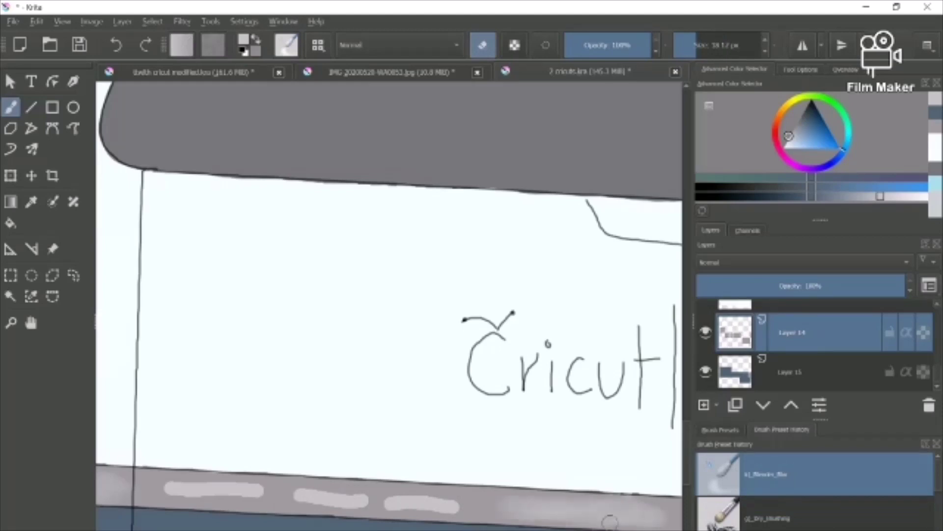
pyautogui.moveTo(459, 504); pyautogui.dragTo(170, 487)
pyautogui.moveTo(170, 488); pyautogui.dragTo(404, 499)
# Extend the light grey highlight along the trim strip below the Maker lettering and ready the Blender Blur brush to soften it
pyautogui.hscroll(5, 404, 499)
pyautogui.scroll(-3, 766, 492)
pyautogui.click(766, 526)
pyautogui.moveTo(237, 524); pyautogui.dragTo(367, 528)
pyautogui.hotkey('ctrl', '-')
pyautogui.hotkey('ctrl', '-')
pyautogui.hotkey('ctrl', '-')
pyautogui.hotkey('ctrl', '-')
pyautogui.hotkey('ctrl', '-')
pyautogui.hotkey('ctrl', '-')
pyautogui.hotkey('ctrl', '+')
pyautogui.hotkey('ctrl', '+')
pyautogui.hotkey('ctrl', '+')
pyautogui.hotkey('ctrl', '+')
pyautogui.scroll(3, 773, 492)
pyautogui.click(772, 467)
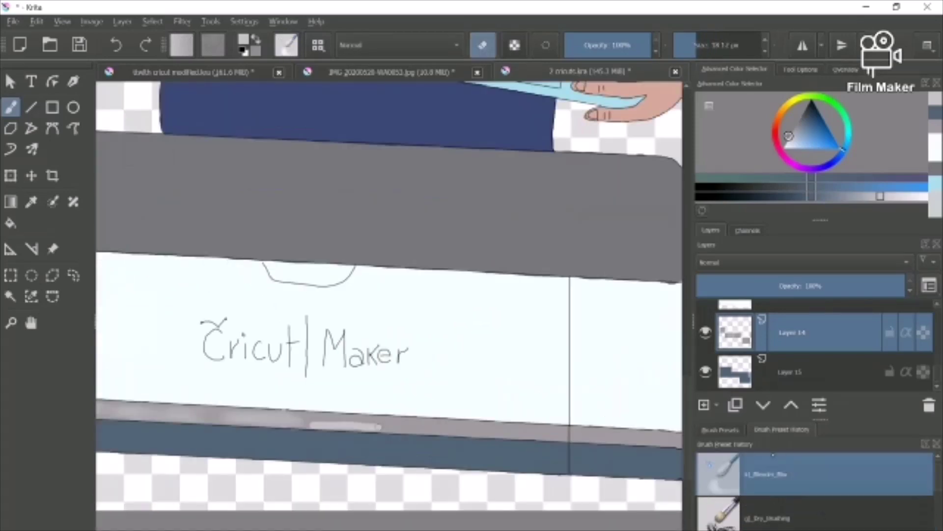
pyautogui.scroll(3, 389, 326)
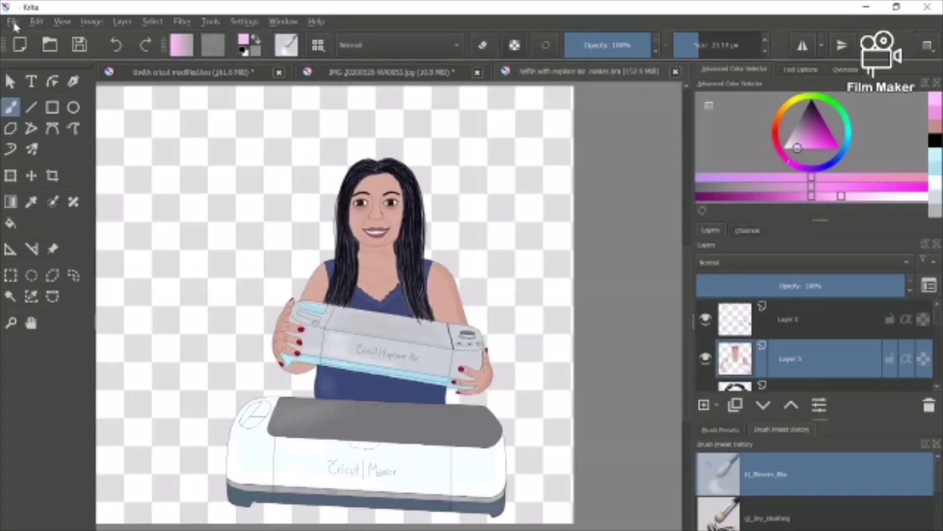
# Export the finished illustration as a PNG into the PNG images folder, replacing "selfie with explore air & maker.png" with the default PNG options
pyautogui.click(12, 22)
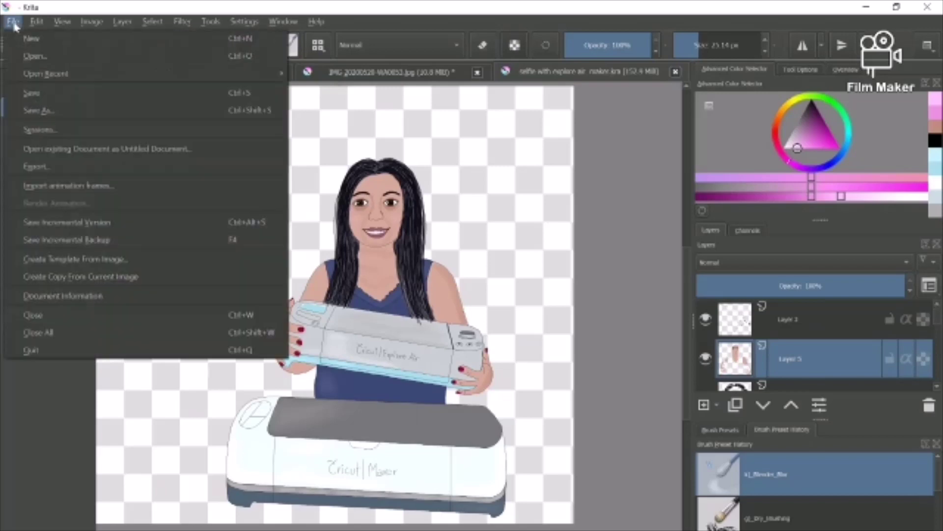
pyautogui.click(51, 166)
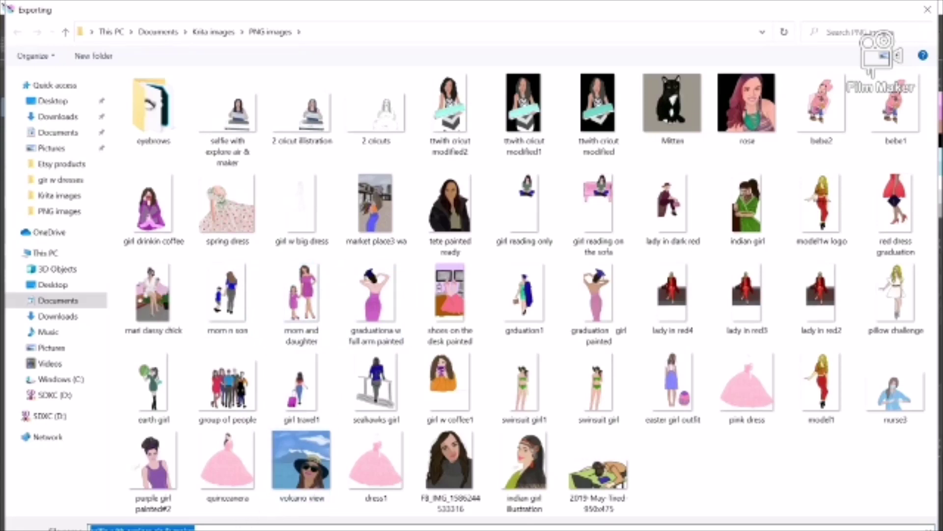
pyautogui.click(215, 33)
pyautogui.doubleClick(378, 123)
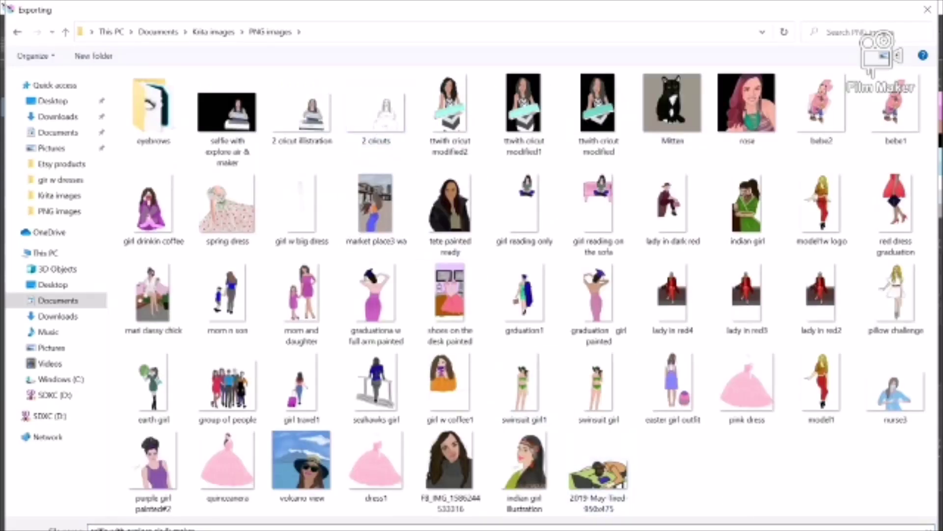
pyautogui.press('Return')
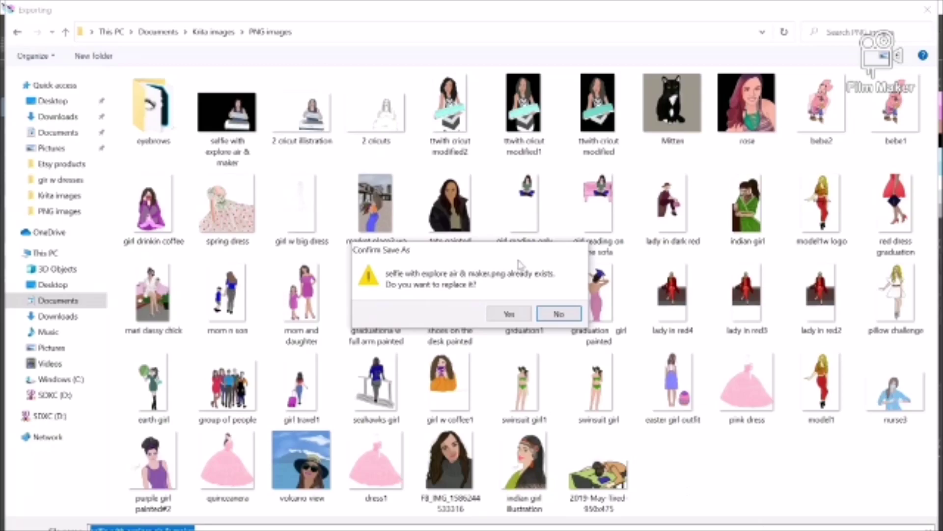
pyautogui.click(510, 315)
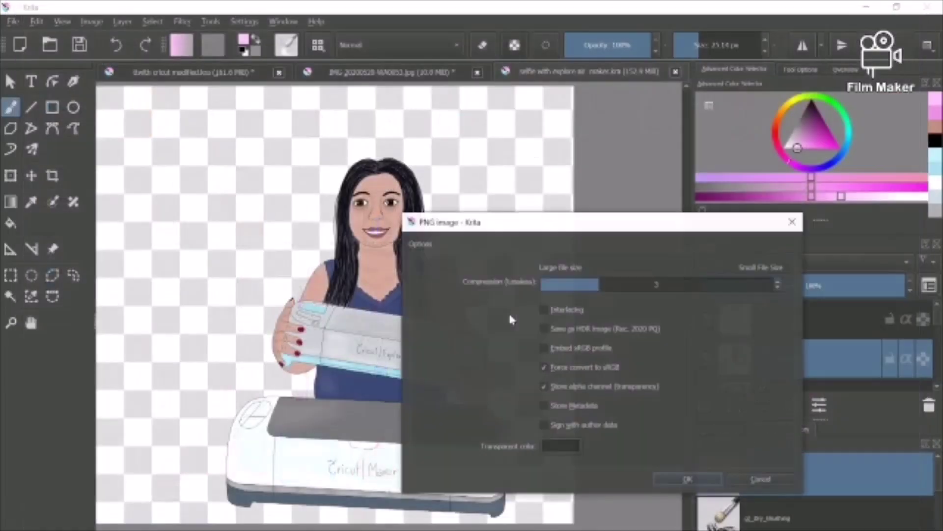
pyautogui.click(683, 480)
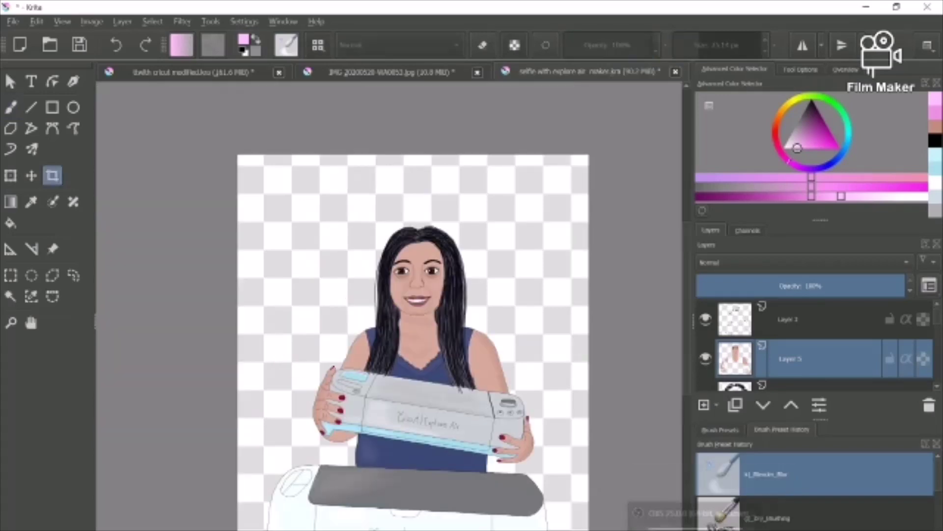
# Switch to Cricut Design Space, create a new project and browse for an image to upload
pyautogui.click(694, 528)
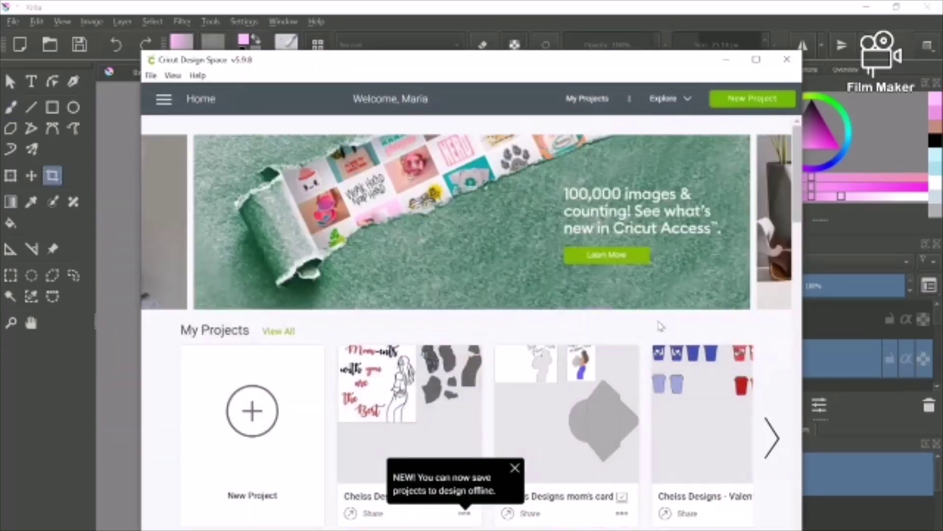
pyautogui.click(746, 101)
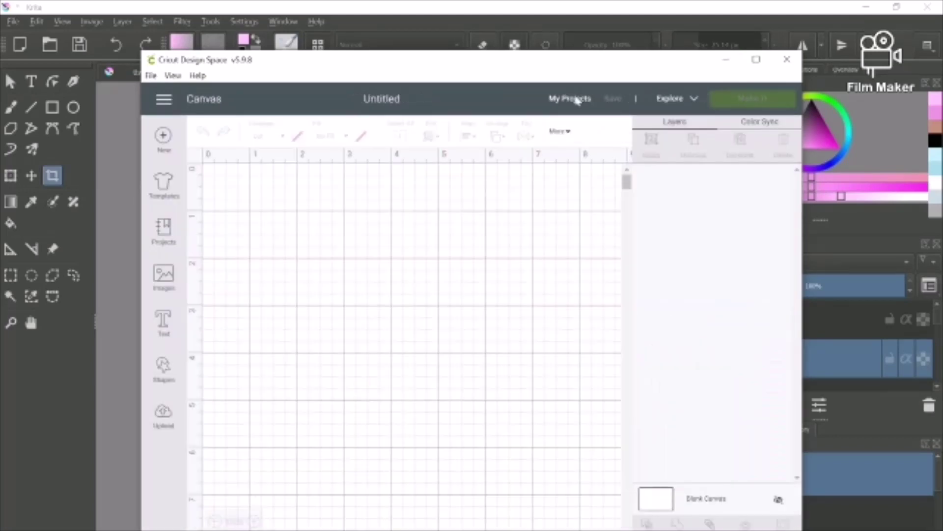
pyautogui.click(163, 415)
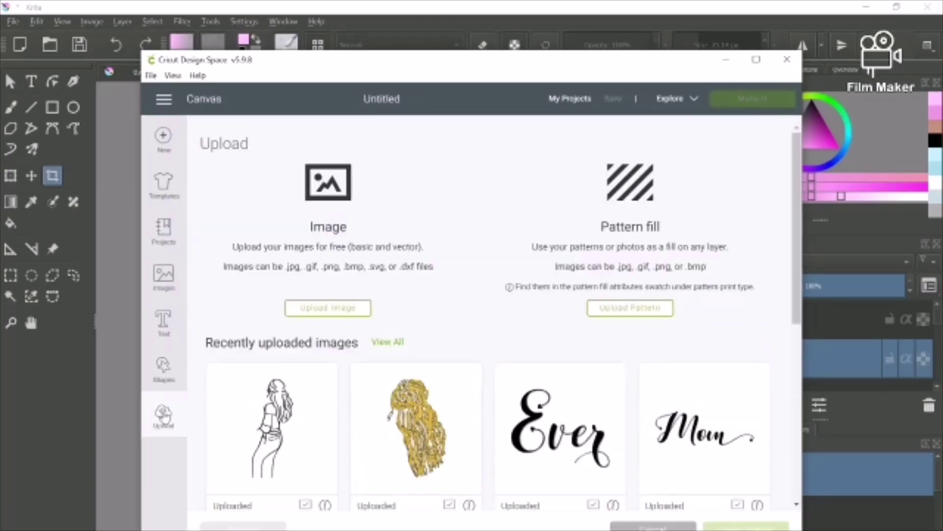
pyautogui.click(330, 311)
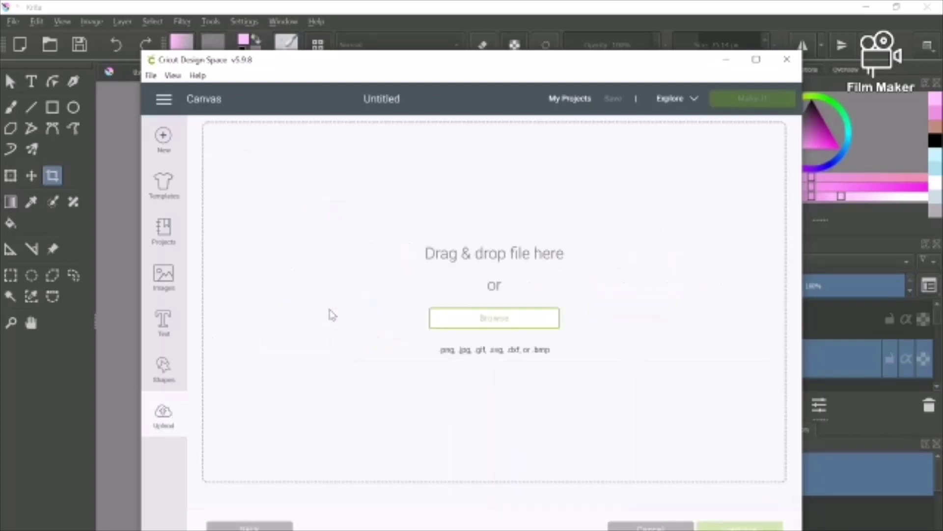
pyautogui.click(492, 319)
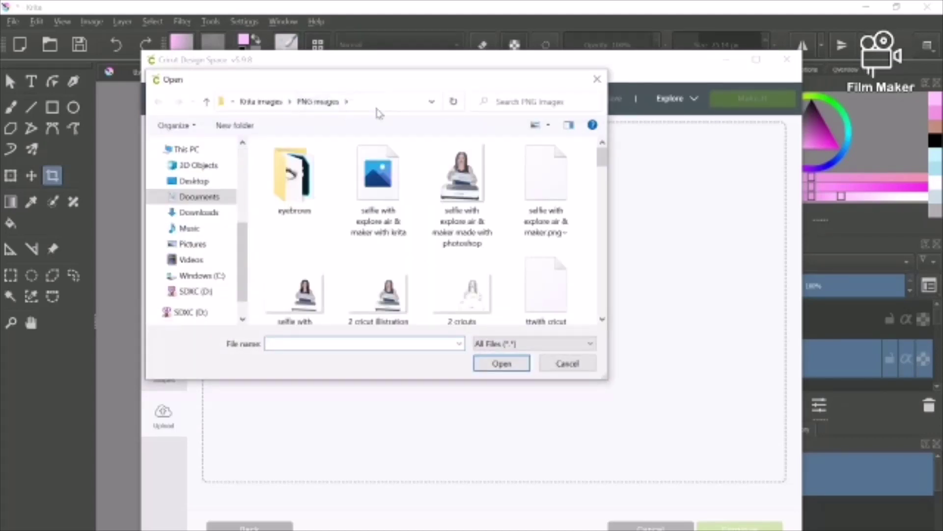
# Upload "selfie with explore air & maker made with photoshop" with the Complex image type and continue to background removal
pyautogui.click(462, 179)
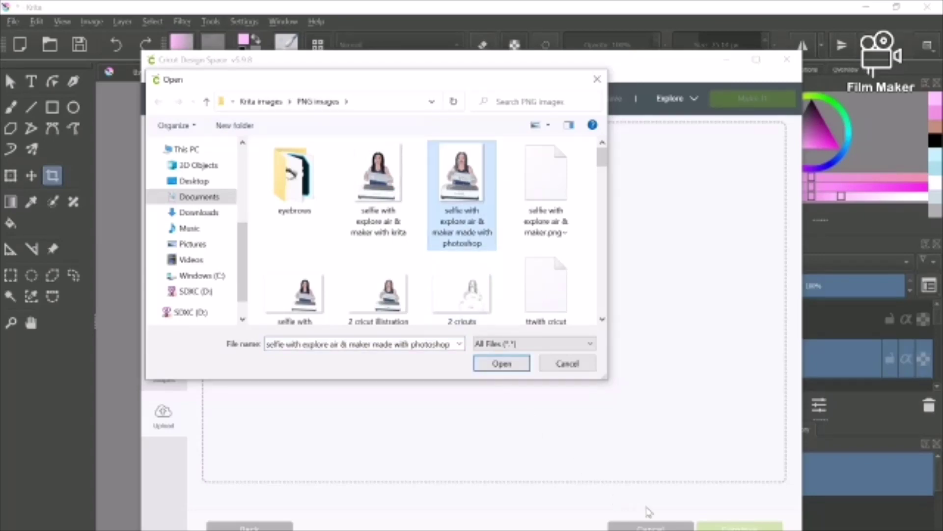
pyautogui.click(500, 363)
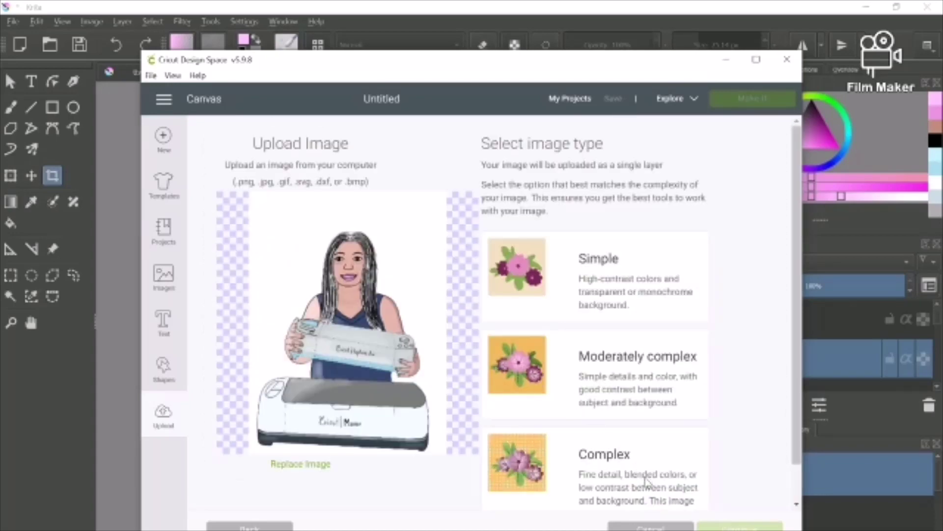
pyautogui.click(646, 475)
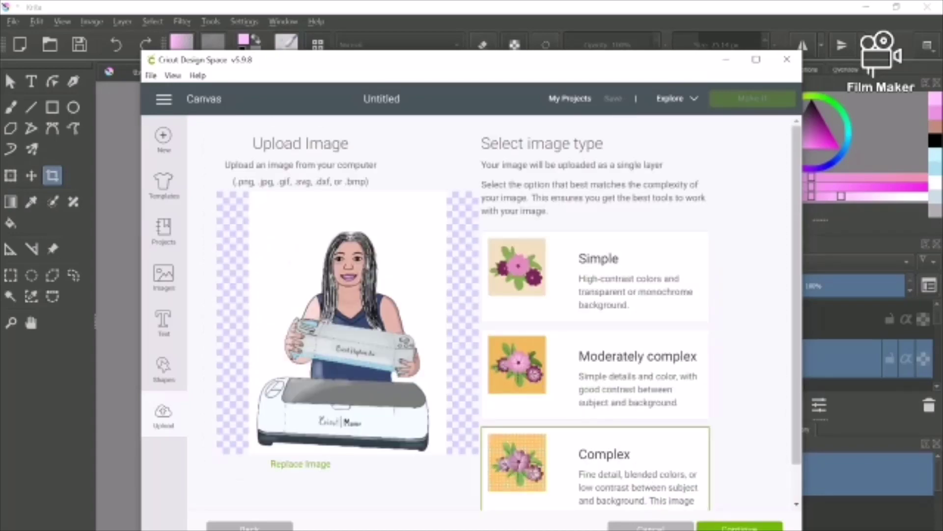
pyautogui.click(739, 528)
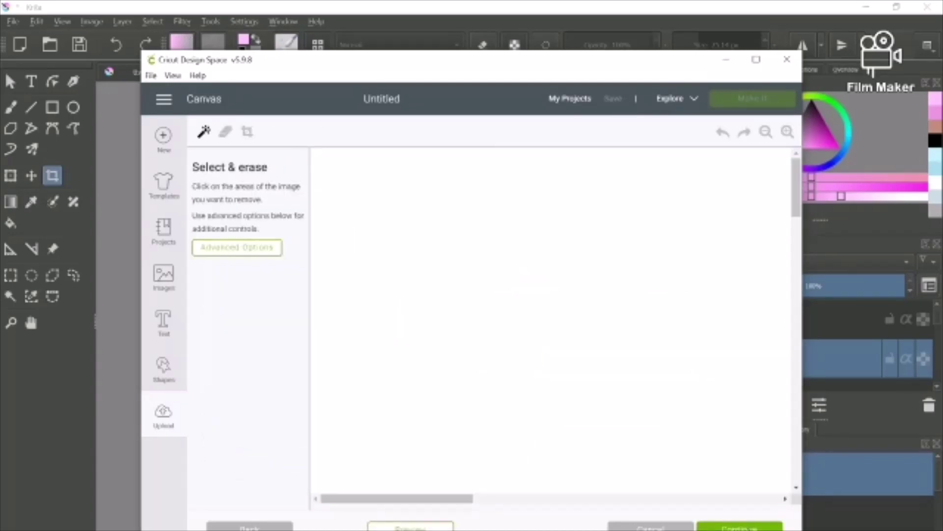
# Maximize the Design Space window and erase the white background around the uploaded portrait
pyautogui.click(756, 58)
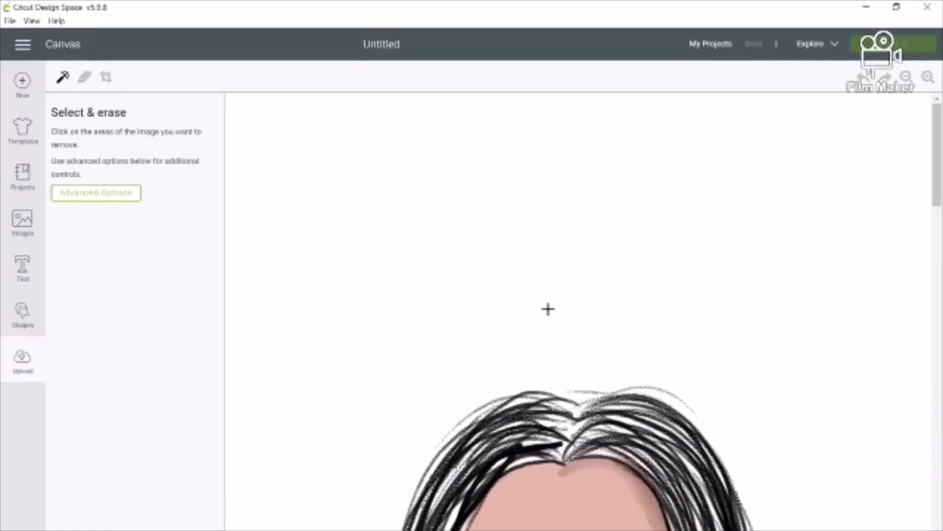
pyautogui.click(340, 197)
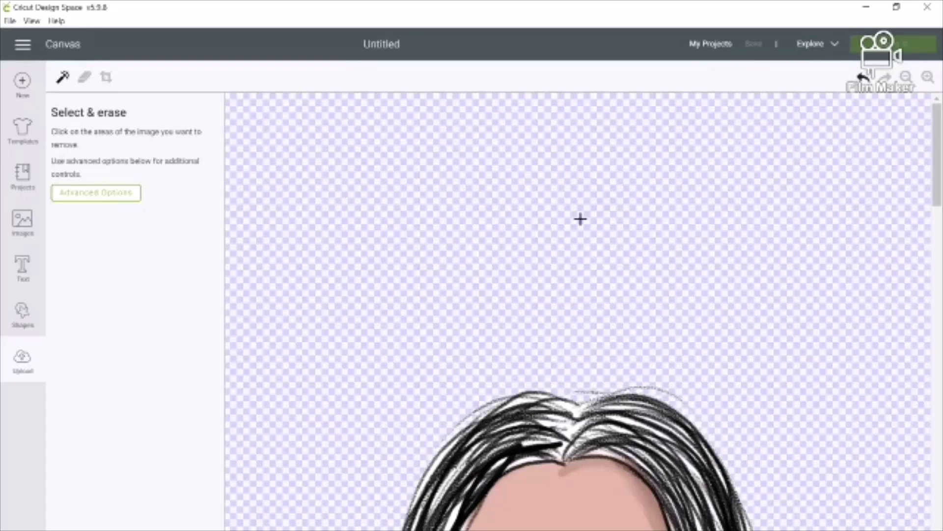
pyautogui.click(905, 77)
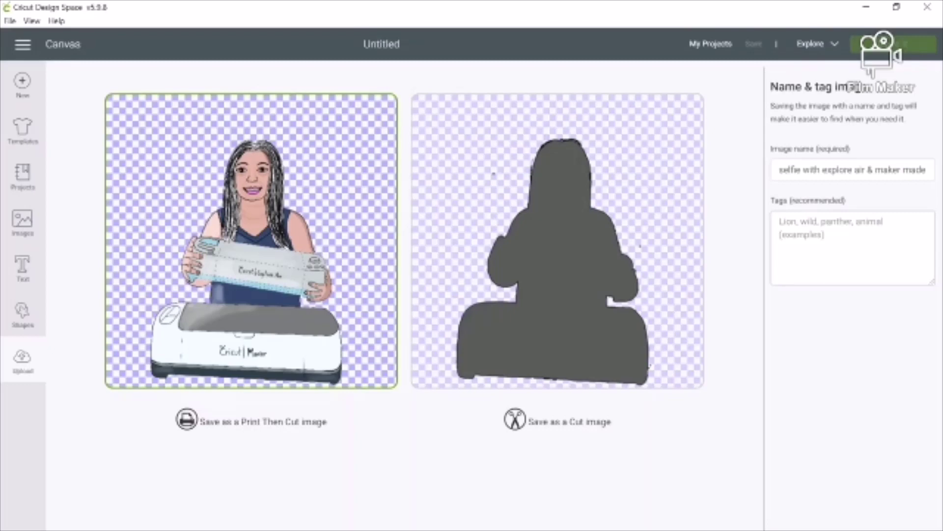
# Rename the image so it ends in "explore air & maker photoshop" and save it as a Print Then Cut image
pyautogui.click(901, 169)
pyautogui.press('Delete')
pyautogui.press('Delete')
pyautogui.press('Delete')
pyautogui.press('Delete')
pyautogui.press('Delete')
pyautogui.press('Delete')
pyautogui.press('Delete')
pyautogui.press('Delete')
pyautogui.press('Delete')
pyautogui.press('Delete')
pyautogui.press('Delete')
pyautogui.press('Delete')
pyautogui.write('photoshop')
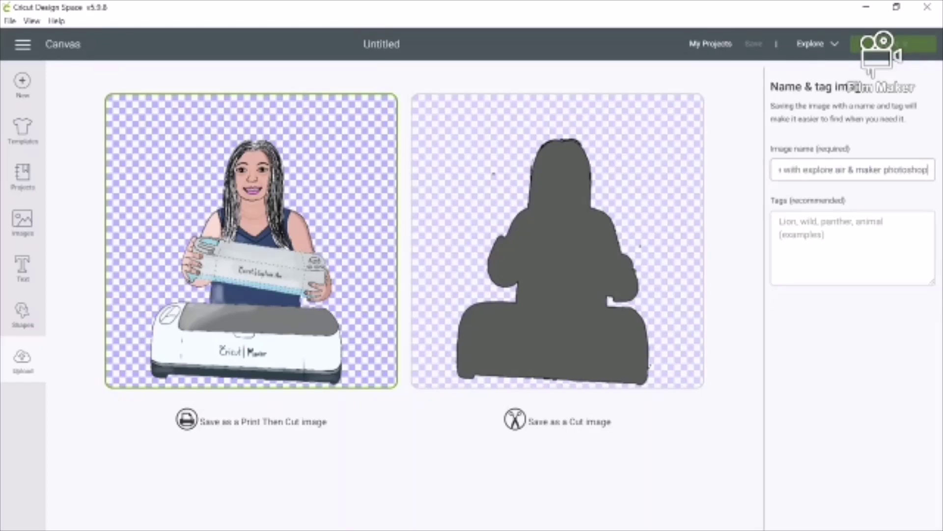
pyautogui.press('Return')
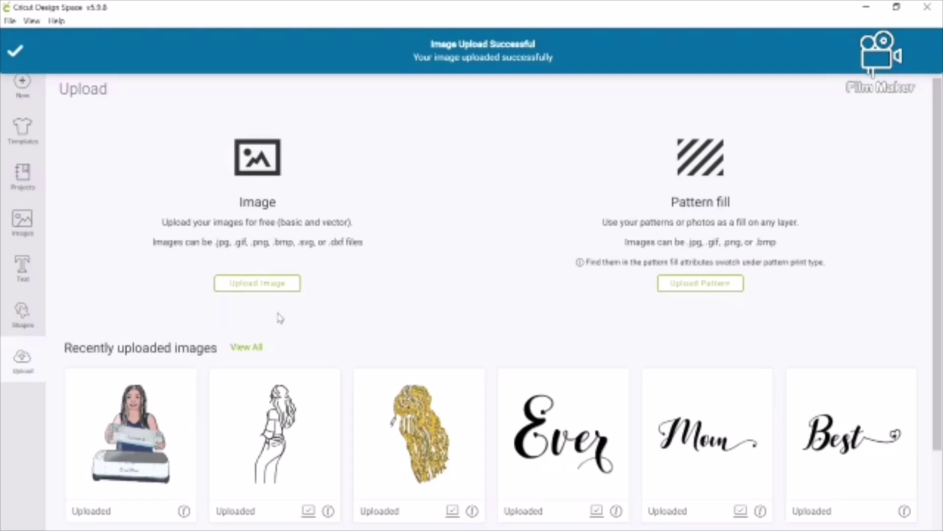
# Upload the image file "selfie with explore air & maker with krita" and continue through background removal to the naming page
pyautogui.click(257, 285)
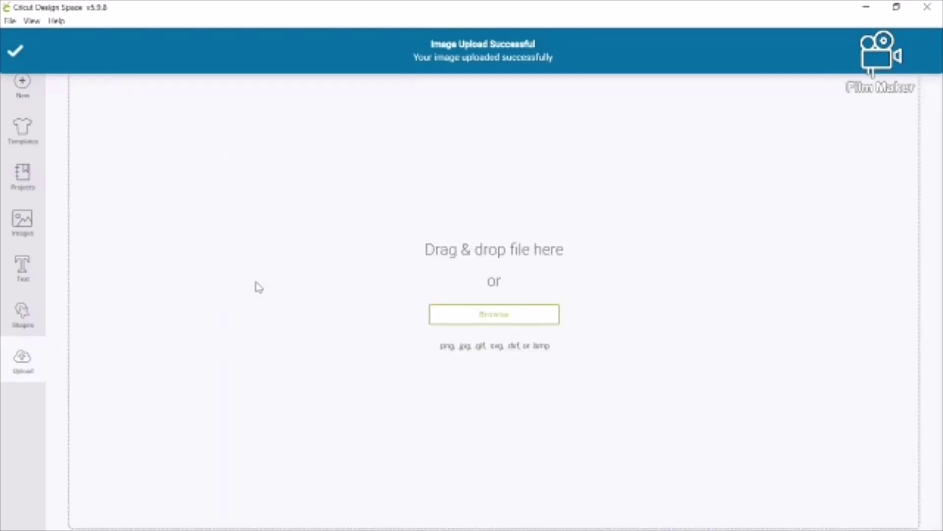
pyautogui.click(483, 320)
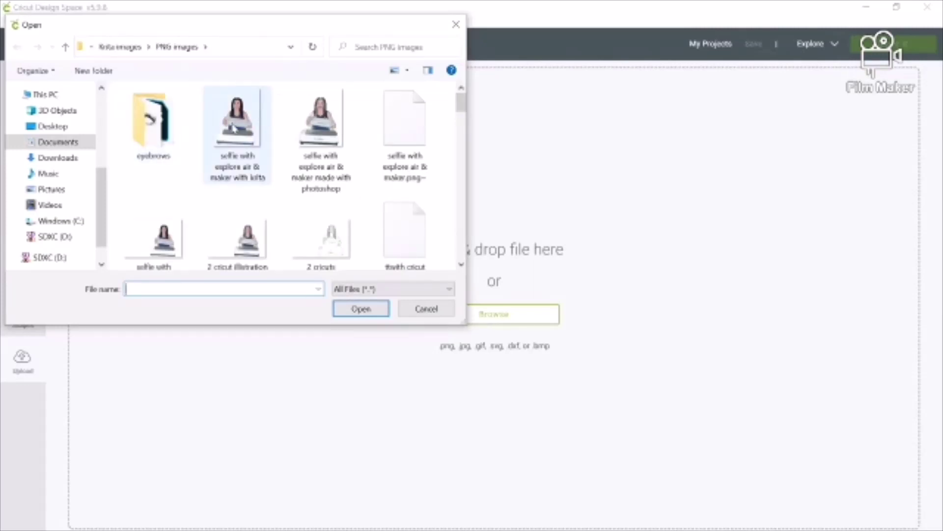
pyautogui.doubleClick(235, 128)
pyautogui.click(629, 346)
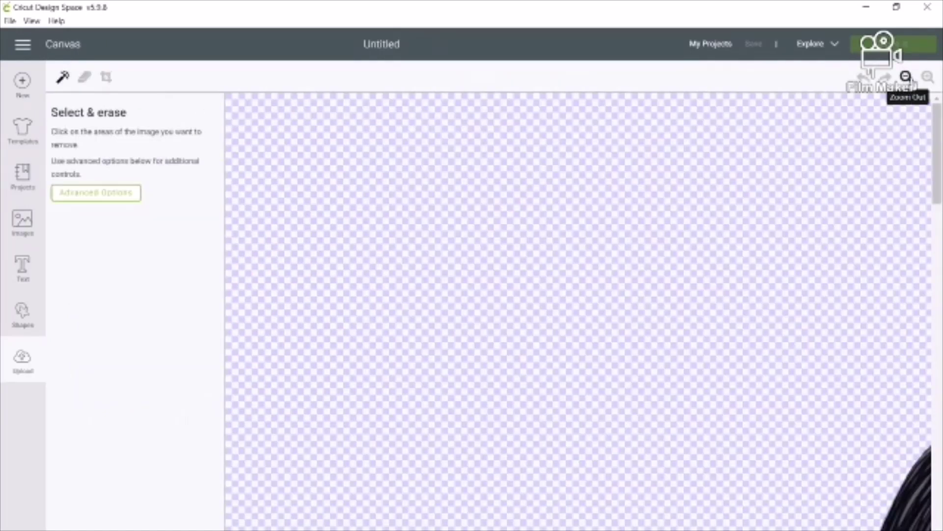
pyautogui.click(906, 77)
pyautogui.click(906, 76)
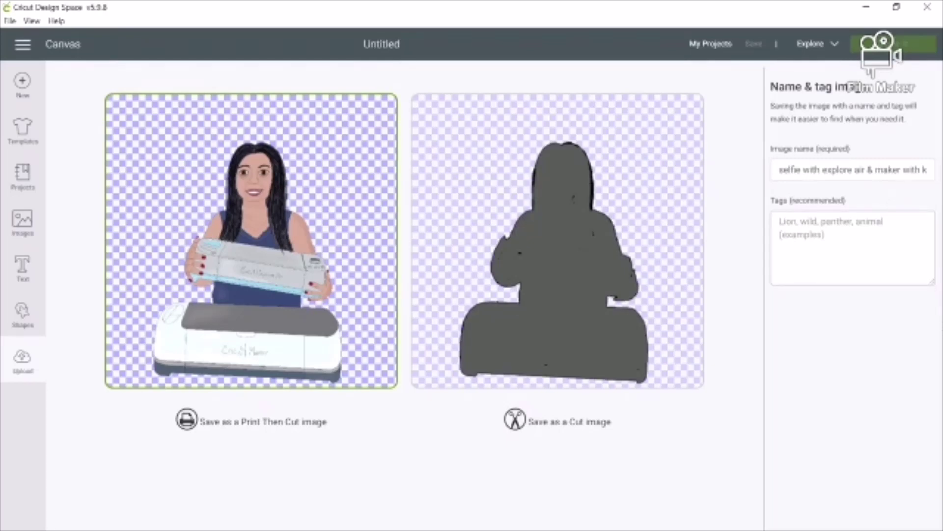
# Rename the image "selfie with explore air & maker krita" and save it as a Print Then Cut image
pyautogui.click(902, 170)
pyautogui.press('Delete')
pyautogui.press('Delete')
pyautogui.press('Delete')
pyautogui.press('Delete')
pyautogui.press('Delete')
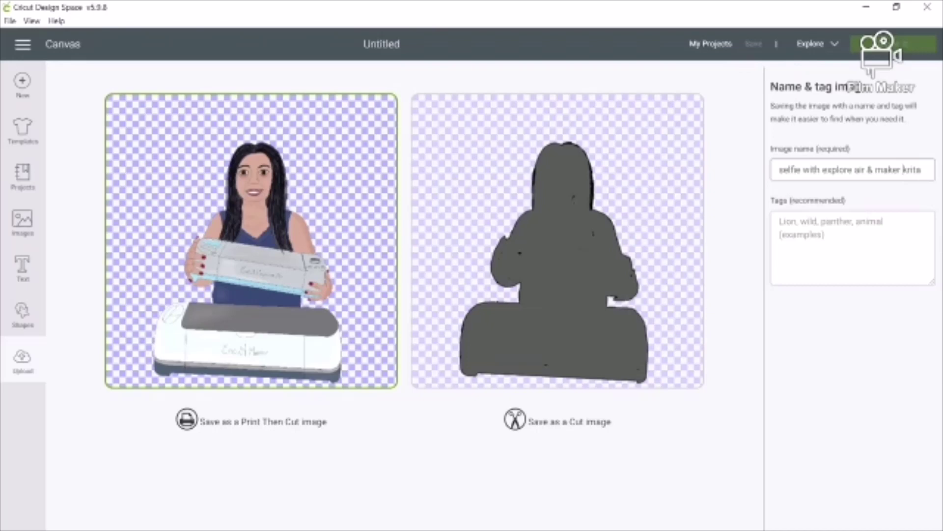
pyautogui.press('Return')
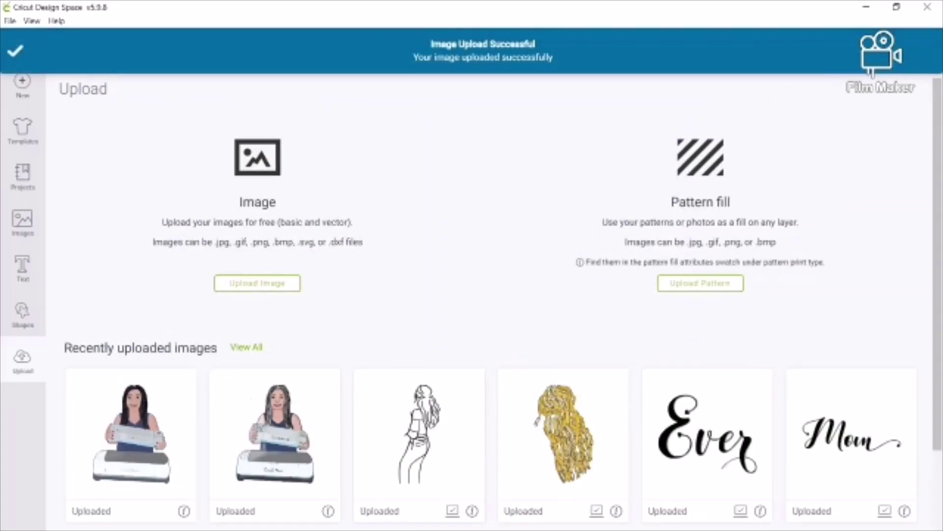
# Select the two newly uploaded portraits and insert them on the canvas
pyautogui.click(99, 439)
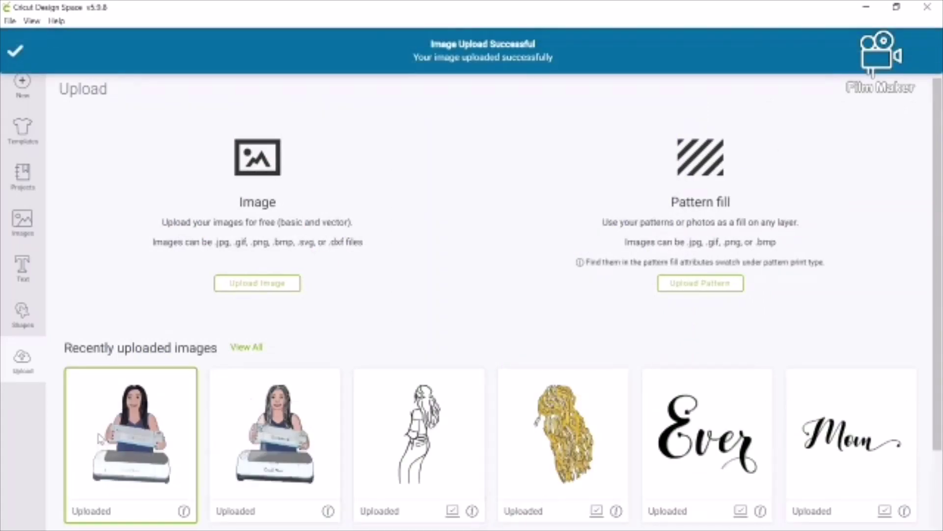
pyautogui.click(245, 452)
pyautogui.click(244, 451)
pyautogui.click(282, 470)
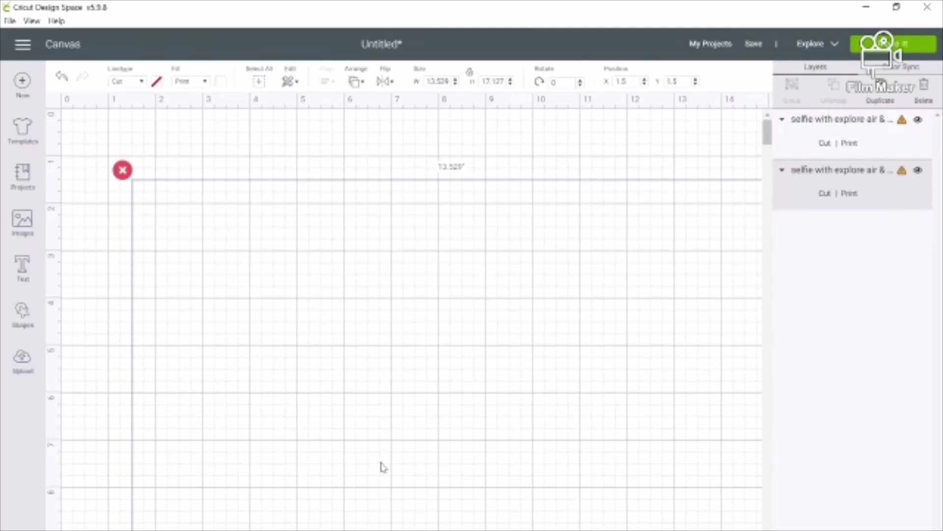
# Scale down both overlapping portraits from their corners, making the Krita version about 8.67 in wide and 11.09 in high
pyautogui.moveTo(769, 143)
pyautogui.mouseDown()
pyautogui.moveTo(767, 218)
pyautogui.moveTo(768, 162)
pyautogui.mouseUp()
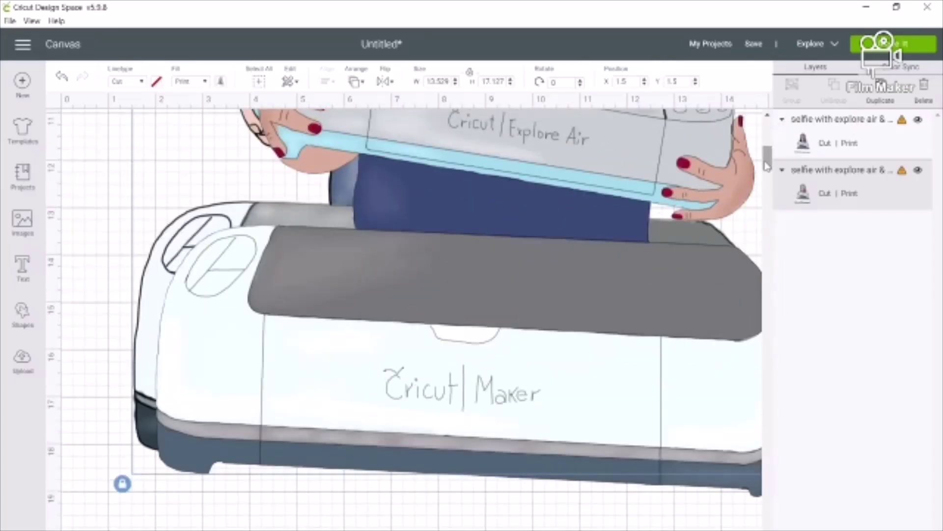
pyautogui.moveTo(768, 160)
pyautogui.mouseDown()
pyautogui.moveTo(769, 143)
pyautogui.moveTo(769, 177)
pyautogui.moveTo(768, 167)
pyautogui.mouseUp()
pyautogui.click(674, 386)
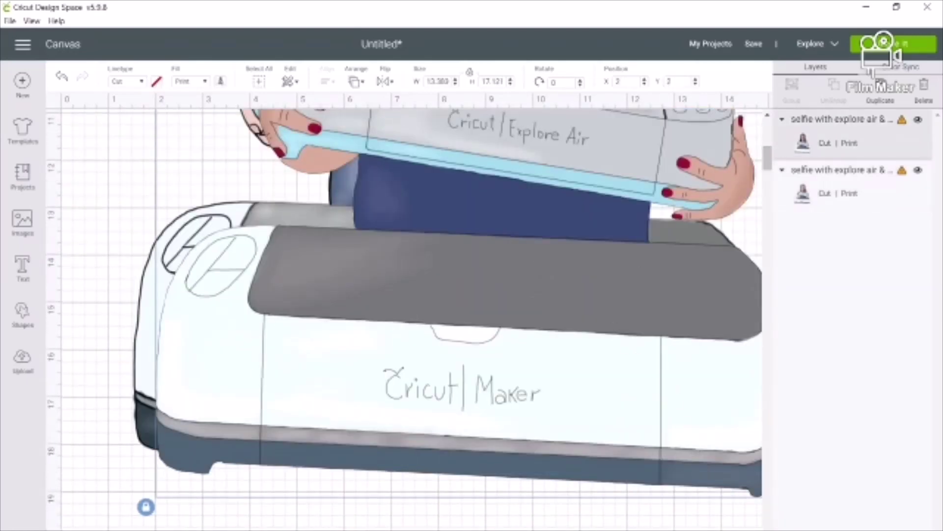
pyautogui.hscroll(5, 669, 518)
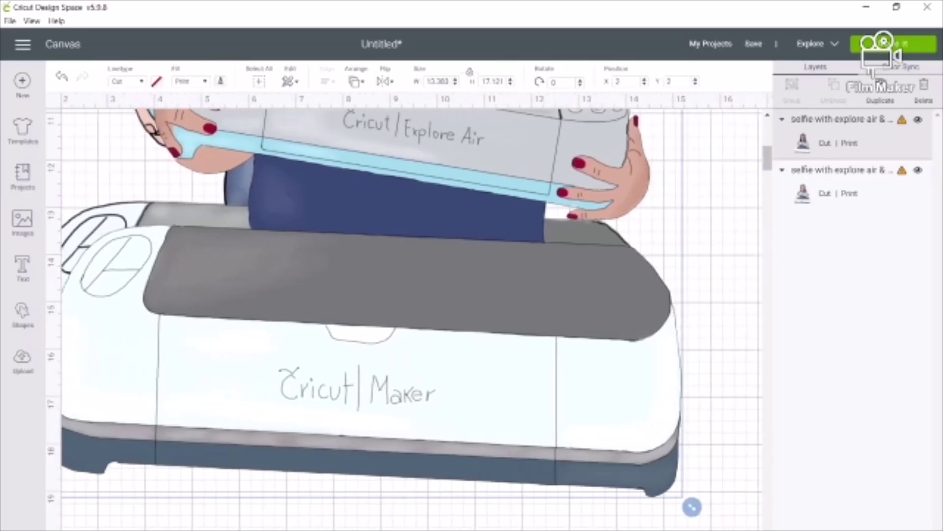
pyautogui.hscroll(1, 663, 517)
pyautogui.moveTo(562, 506); pyautogui.dragTo(284, 224)
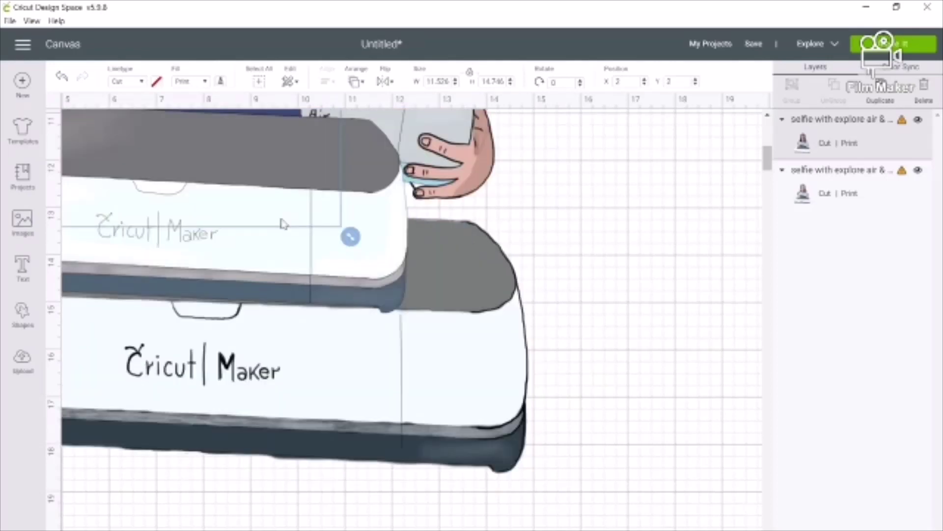
pyautogui.moveTo(284, 224); pyautogui.dragTo(339, 287)
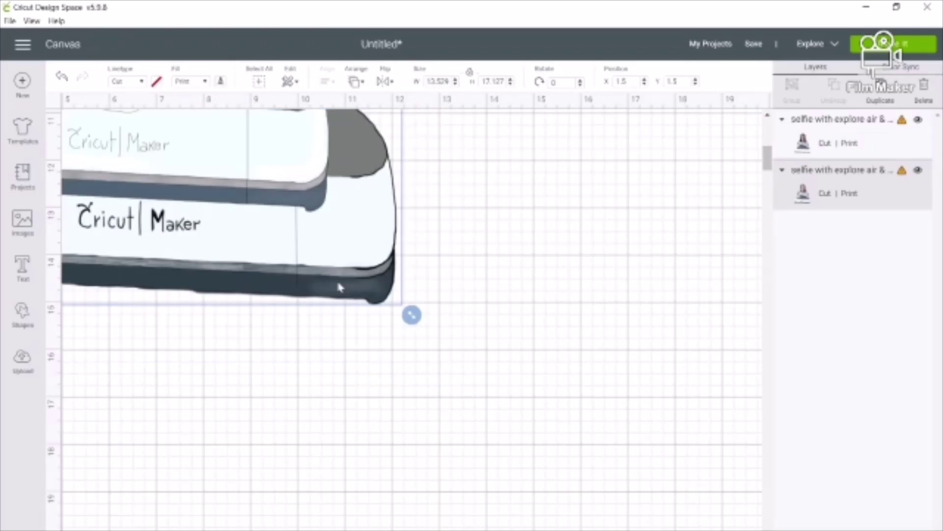
pyautogui.click(626, 272)
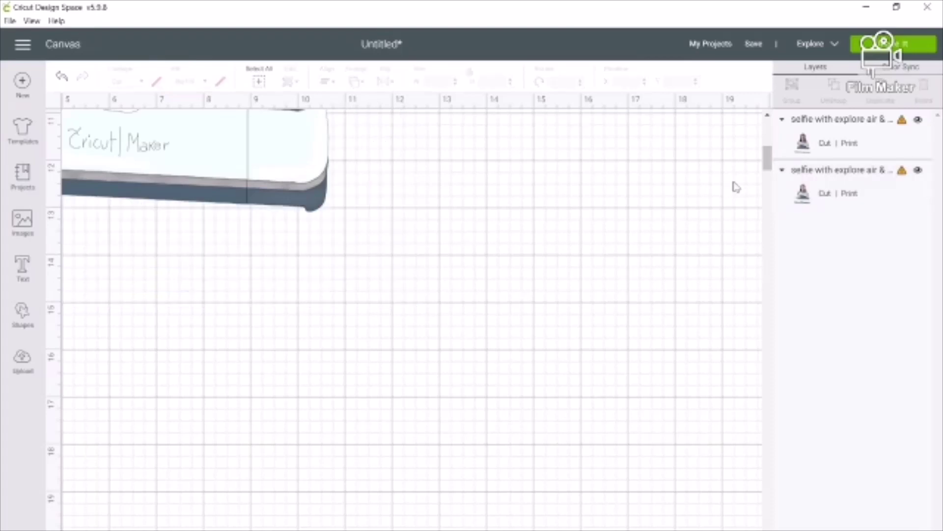
# Move the Krita portrait to the right of the Photoshop portrait, at about X 9.89 and Y 1.5
pyautogui.scroll(5, 736, 187)
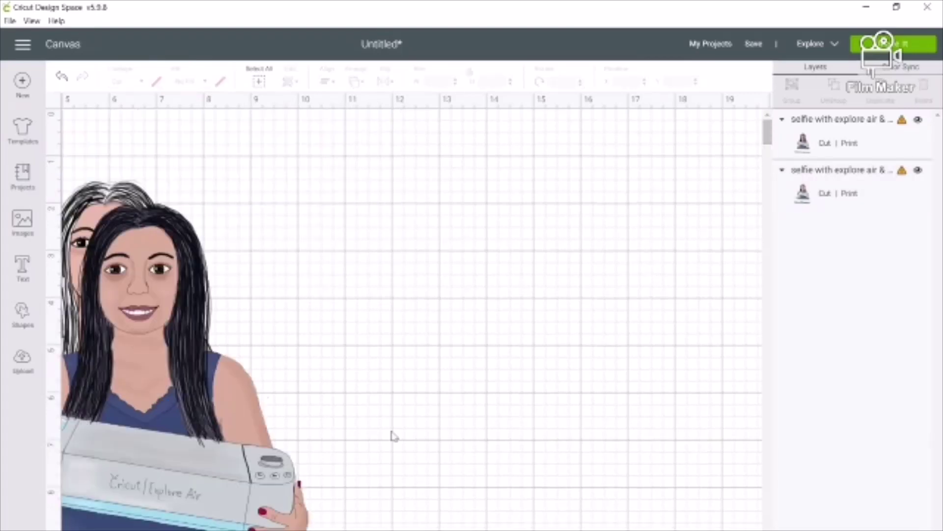
pyautogui.click(172, 464)
pyautogui.moveTo(172, 464); pyautogui.dragTo(545, 443)
pyautogui.click(153, 391)
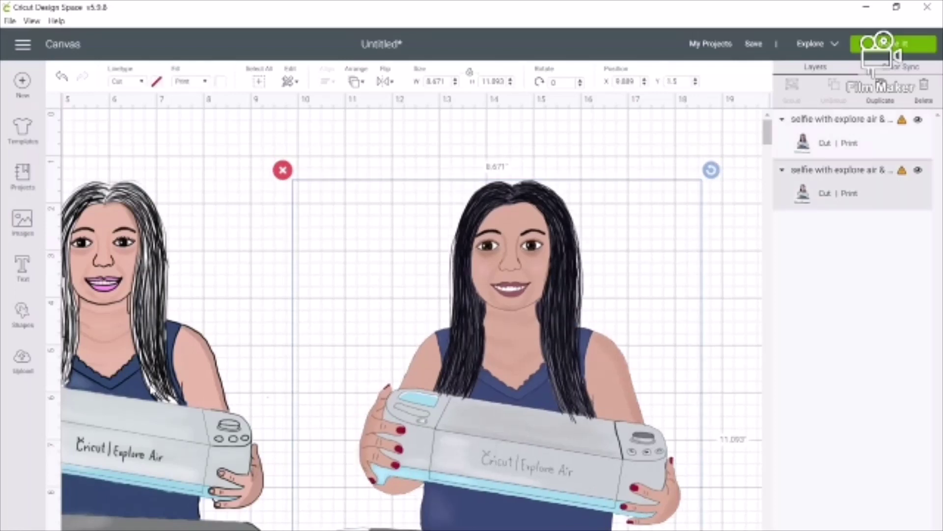
# Scale the Krita portrait down to about 6.85 × 8.76 in and the Photoshop portrait to about 6.76 × 8.56 in
pyautogui.click(767, 148)
pyautogui.scroll(2, 767, 148)
pyautogui.click(542, 351)
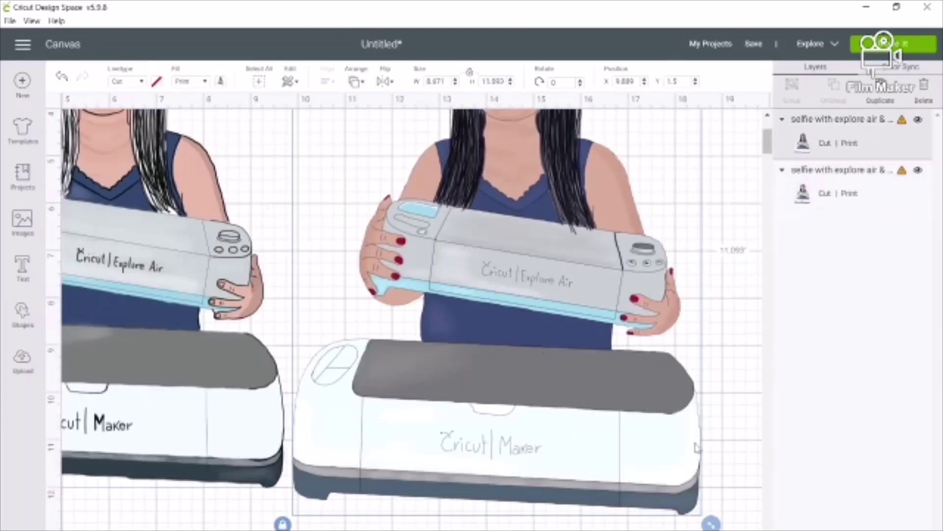
pyautogui.moveTo(710, 524); pyautogui.dragTo(618, 398)
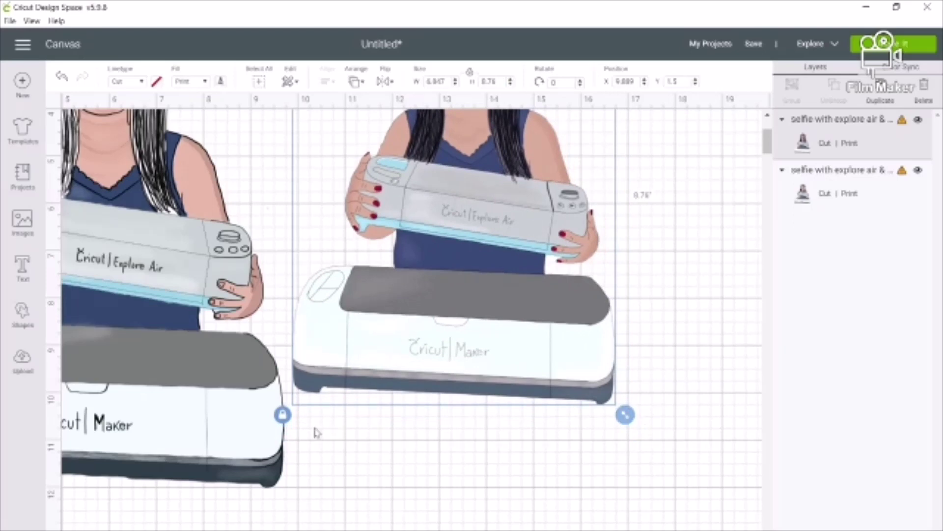
pyautogui.click(199, 429)
pyautogui.moveTo(285, 482); pyautogui.dragTo(229, 409)
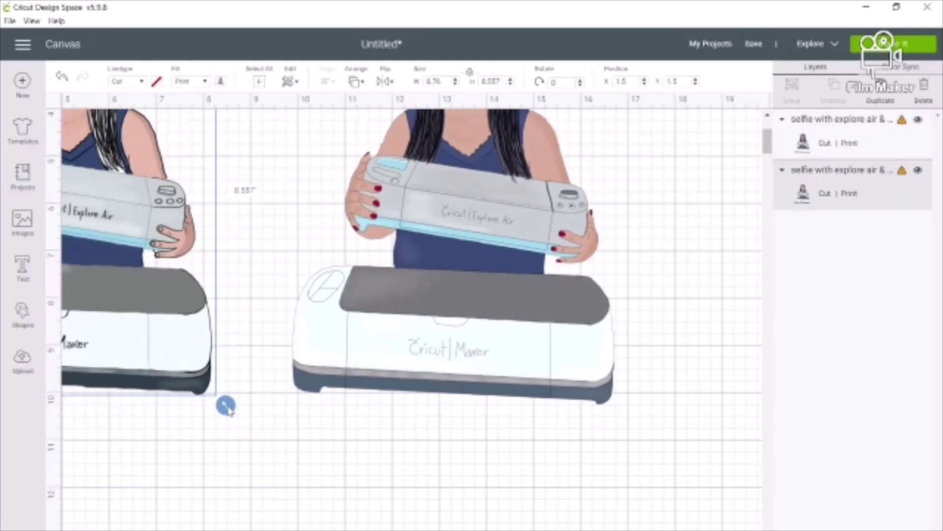
# Move both portraits up and further right on the canvas, keeping them side by side
pyautogui.moveTo(771, 142); pyautogui.dragTo(770, 130)
pyautogui.moveTo(448, 392); pyautogui.dragTo(510, 357)
pyautogui.moveTo(112, 410); pyautogui.dragTo(216, 370)
# Scale the Krita portrait down to about 4.27 × 5.47 in and place it at about X 11.86 and Y 0.53
pyautogui.moveTo(622, 461); pyautogui.dragTo(546, 299)
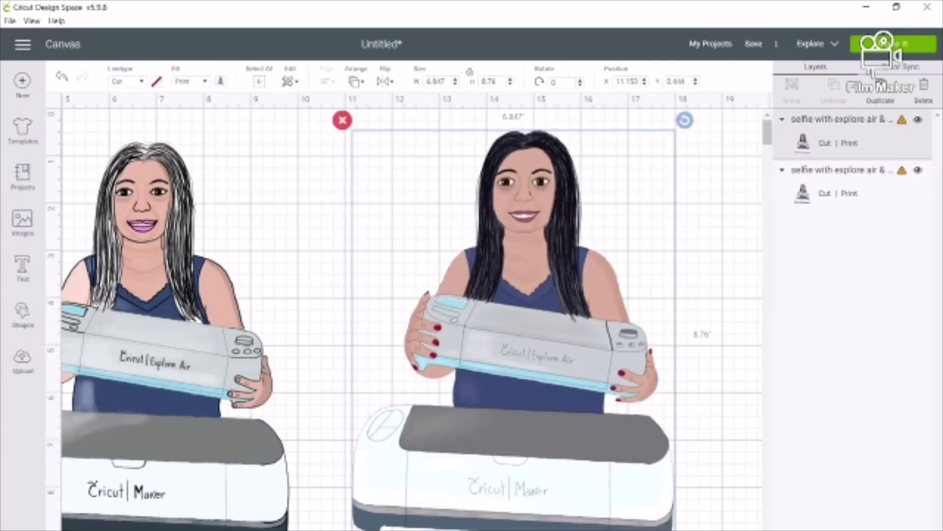
pyautogui.moveTo(683, 528); pyautogui.dragTo(528, 384)
pyautogui.moveTo(469, 313); pyautogui.dragTo(503, 317)
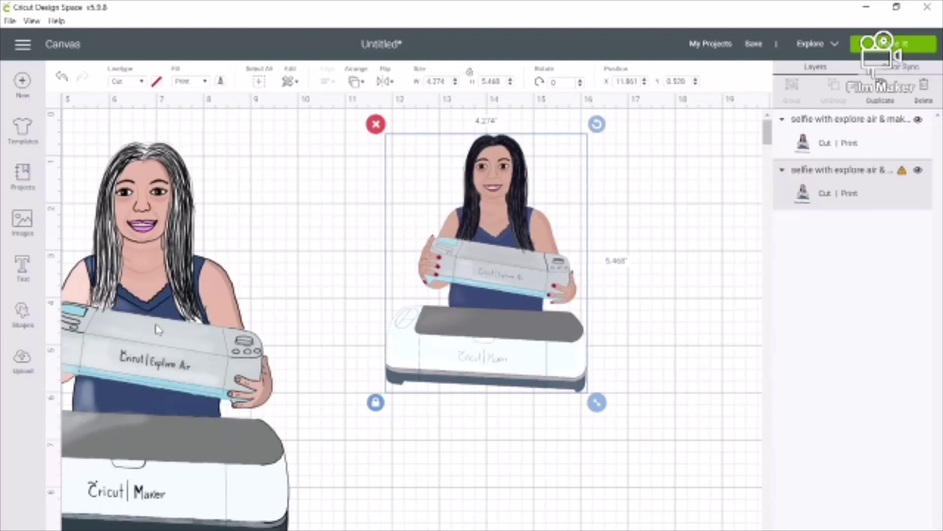
# Resize the Photoshop portrait to about 4.15 × 5.25 in and place it beside the Krita one at X 6.5 and Y 0.61
pyautogui.click(157, 329)
pyautogui.moveTo(268, 528); pyautogui.dragTo(215, 398)
pyautogui.moveTo(112, 298); pyautogui.dragTo(276, 285)
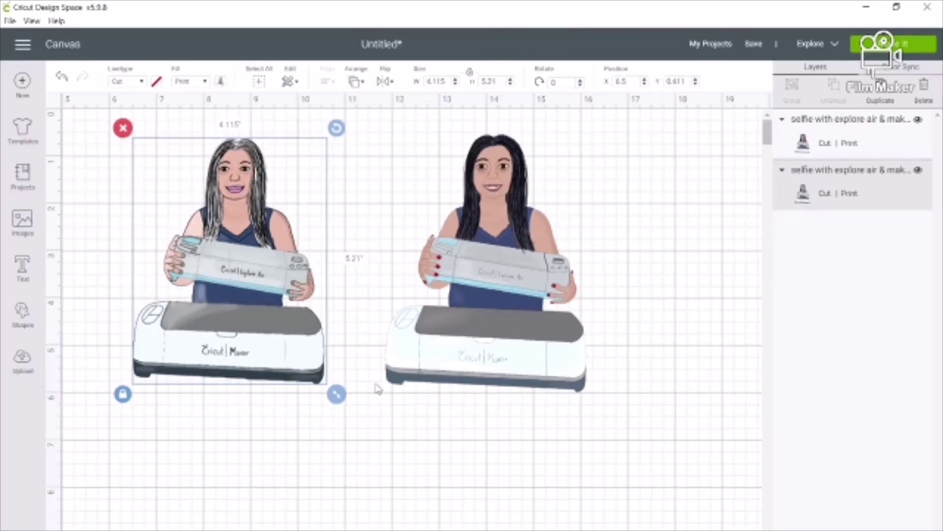
pyautogui.moveTo(338, 395); pyautogui.dragTo(347, 403)
pyautogui.click(516, 497)
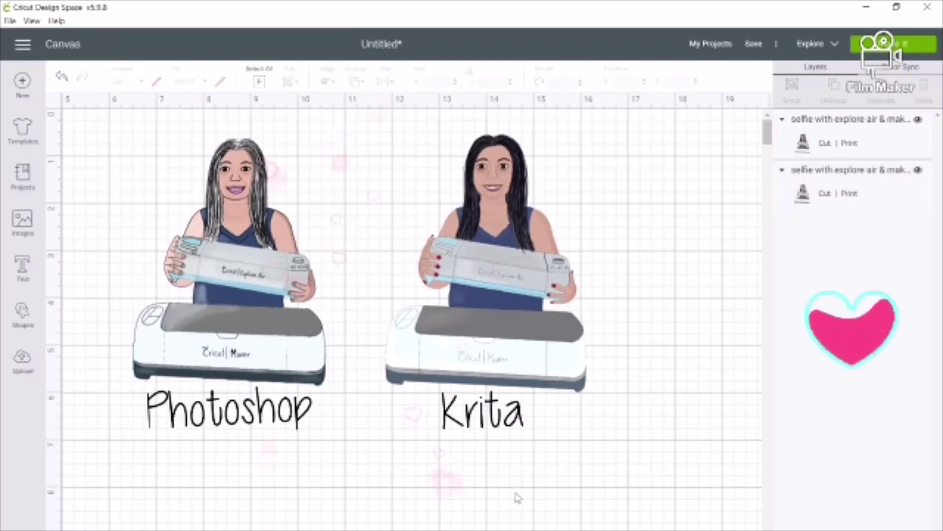
# Enlarge the Photoshop portrait slightly to match the Krita one and nudge it to about X 6.49 and Y 0.64
pyautogui.click(287, 260)
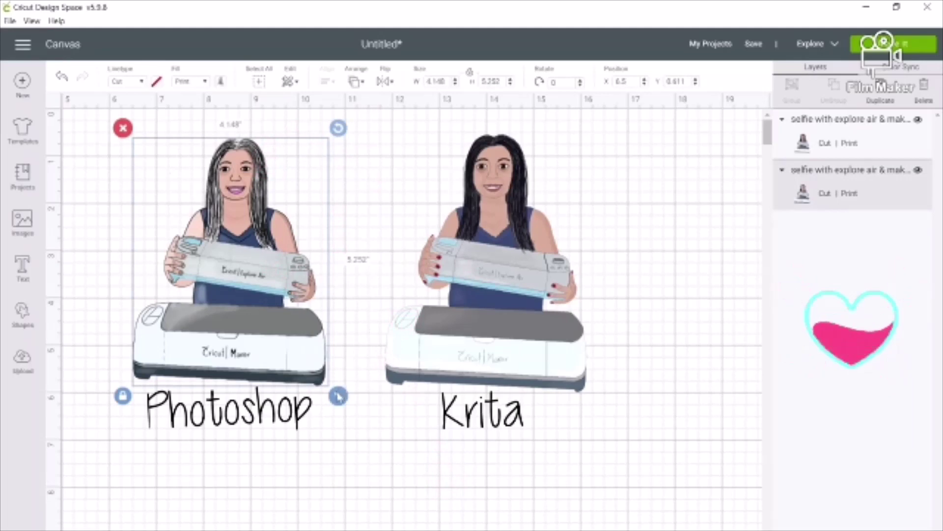
pyautogui.moveTo(339, 397); pyautogui.dragTo(344, 400)
pyautogui.moveTo(266, 306)
pyautogui.mouseDown()
pyautogui.moveTo(264, 298)
pyautogui.moveTo(274, 313)
pyautogui.mouseUp()
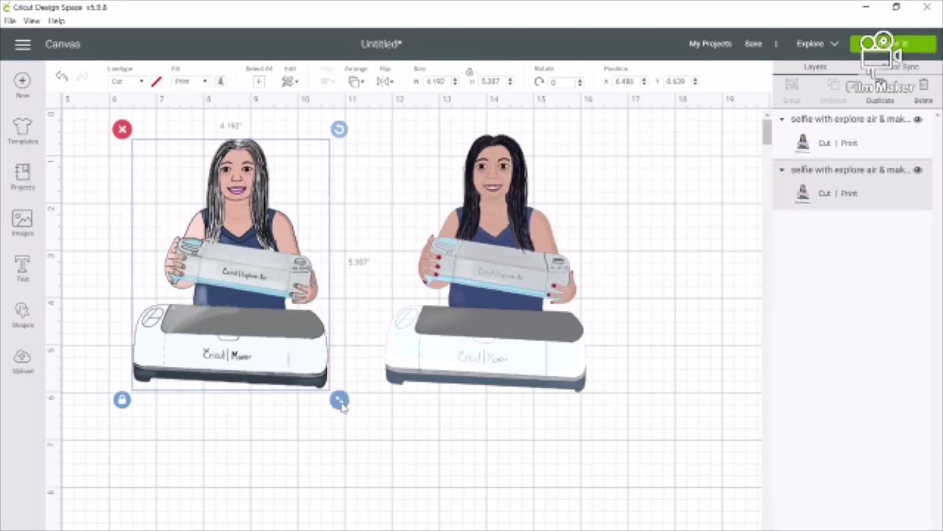
pyautogui.moveTo(339, 399); pyautogui.dragTo(342, 402)
pyautogui.click(313, 464)
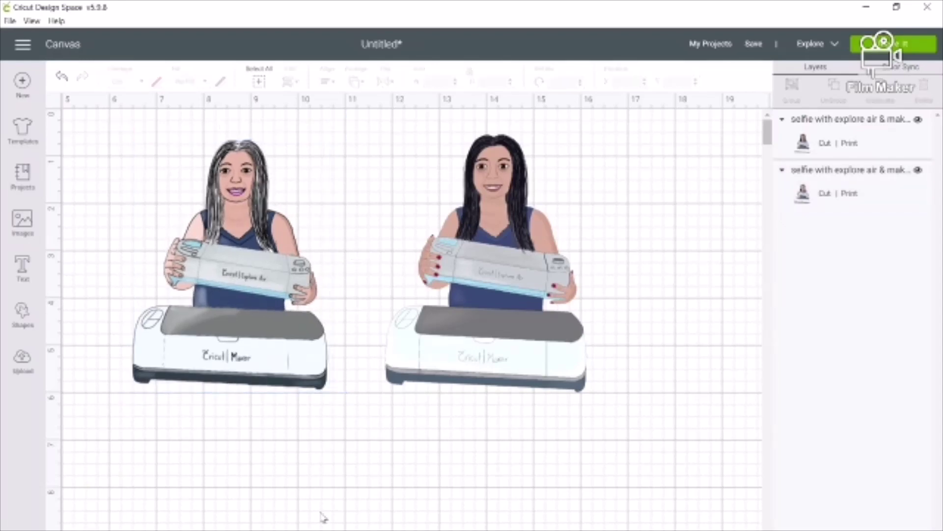